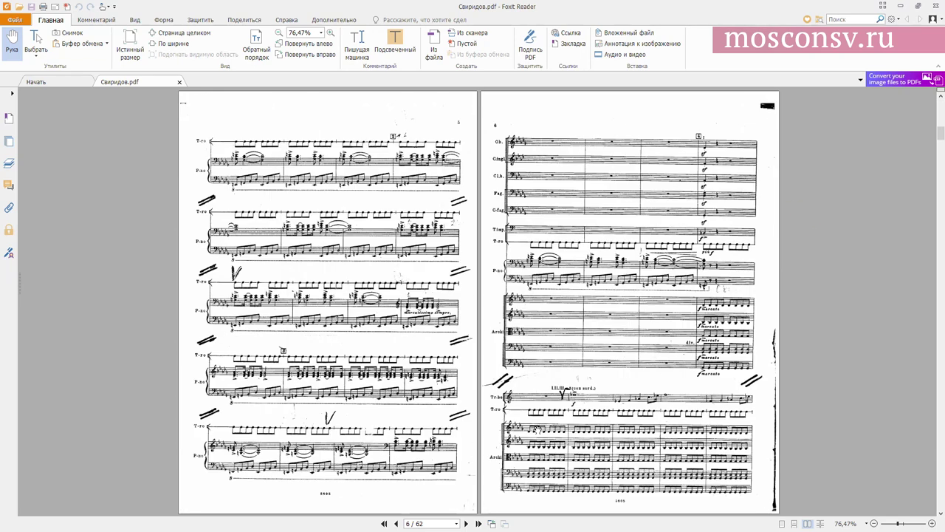
Look through the orchestral score's instrumentation in the PDF, switch to Finale and start the Document Setup Wizard.
scroll(826, 360, down, 2)
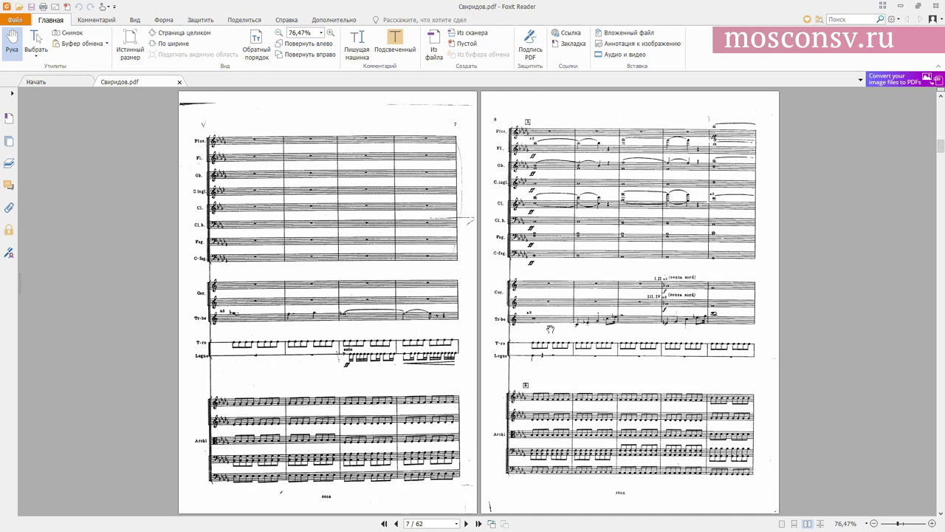
scroll(706, 301, down, 2)
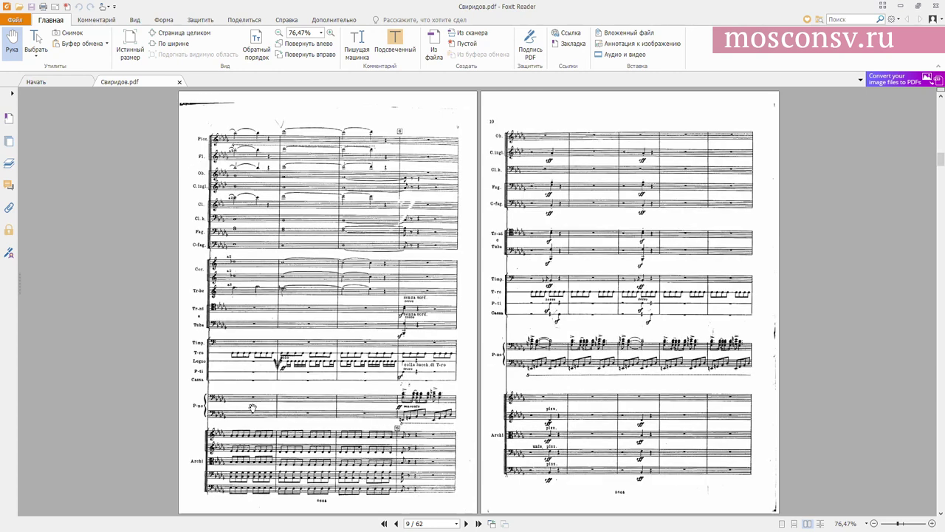
scroll(656, 332, up, 3)
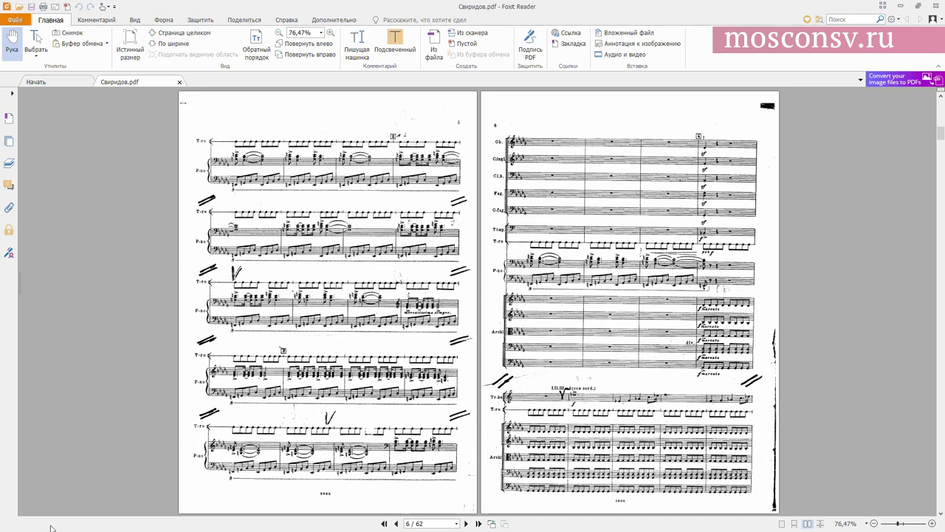
key(super)
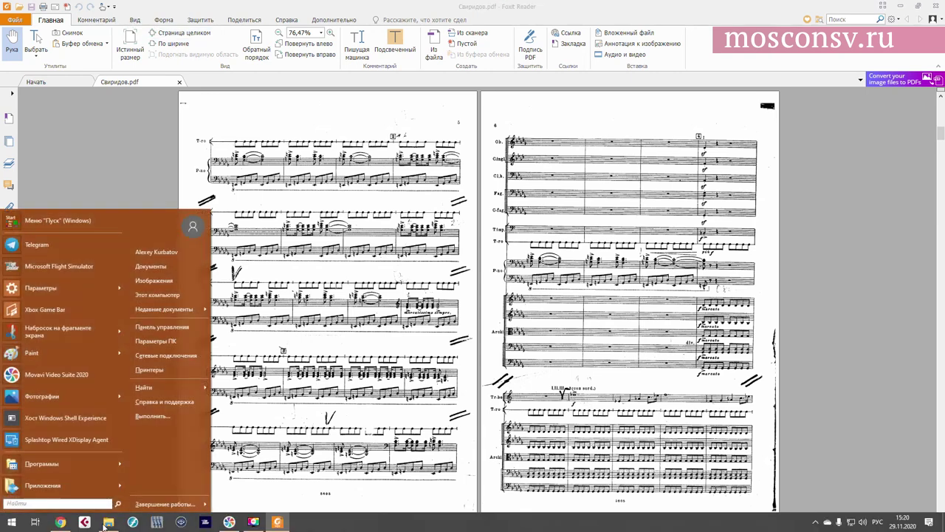
click(136, 522)
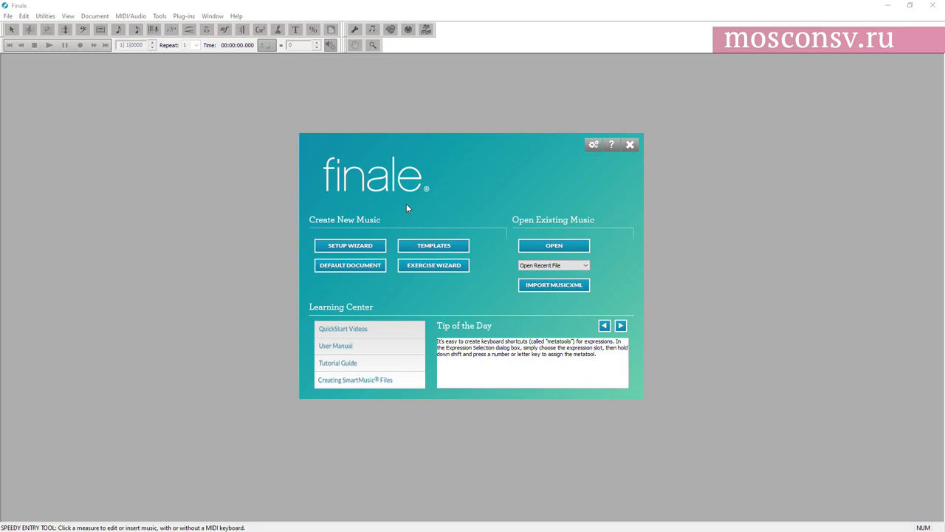
click(347, 246)
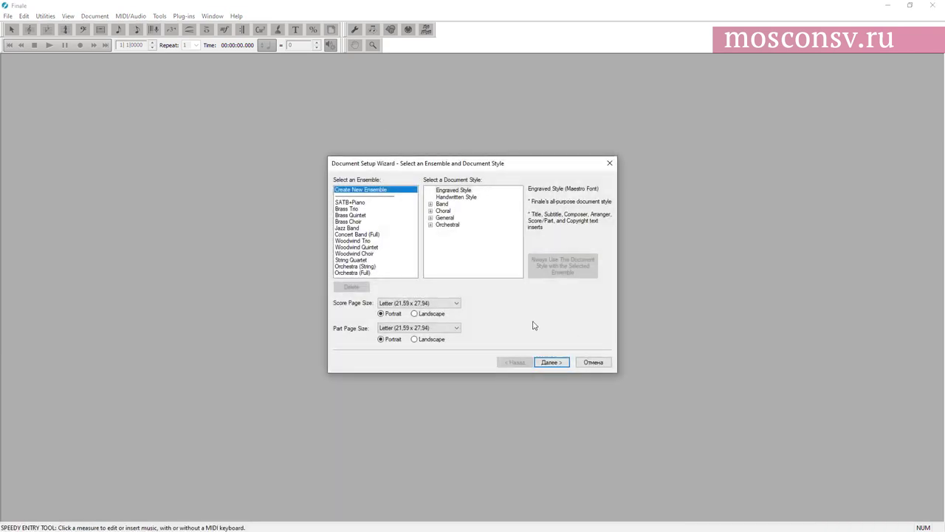
Set both the score and part page sizes to A4 for a new ensemble and proceed to instrument selection.
click(417, 303)
click(413, 347)
click(407, 305)
click(412, 344)
click(411, 328)
click(399, 369)
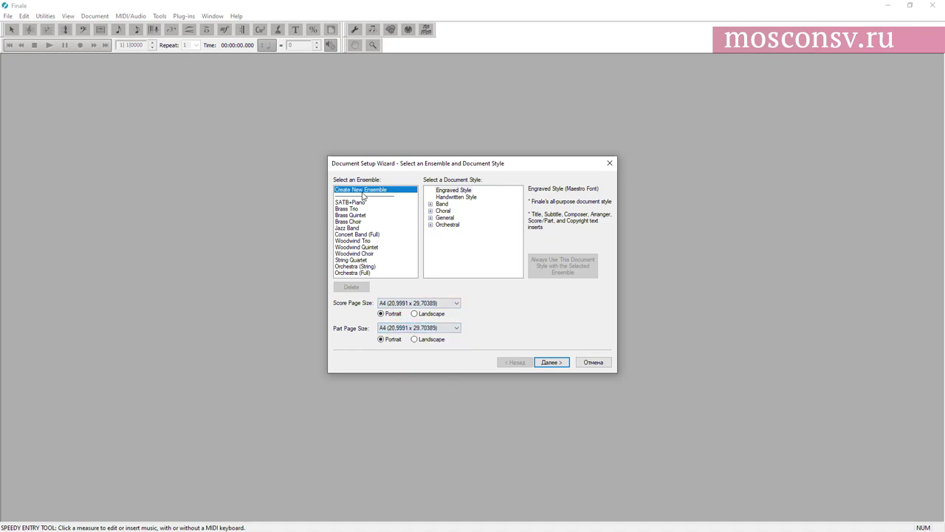
click(551, 362)
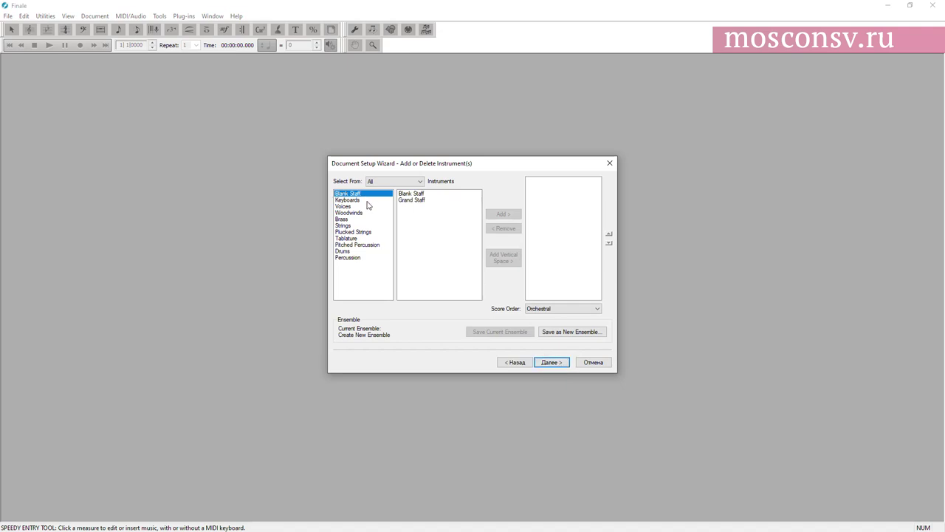
Check the woodwind staves in Свиридов.pdf in Foxit Reader, return to Finale and add Piccolo, Flute, Oboe and English Horn.
key(alt+Tab)
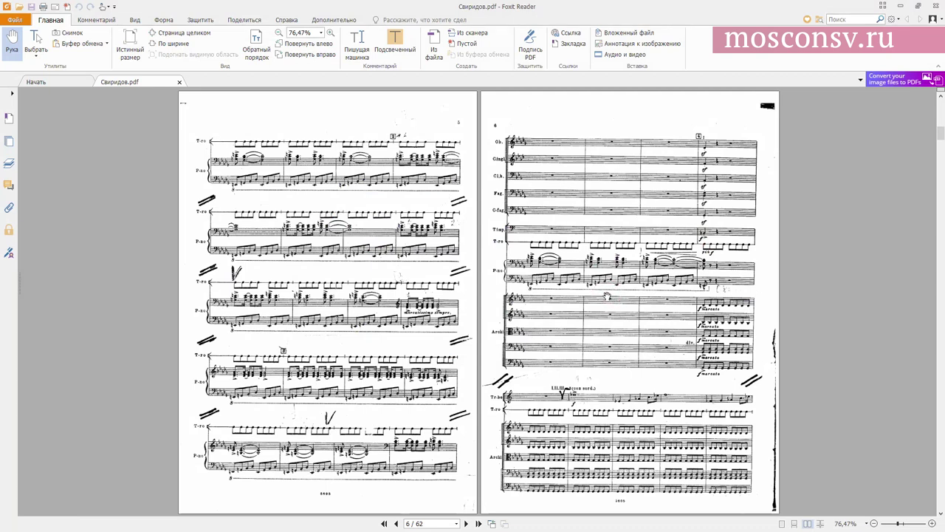
scroll(613, 294, up, 1)
scroll(676, 306, down, 2)
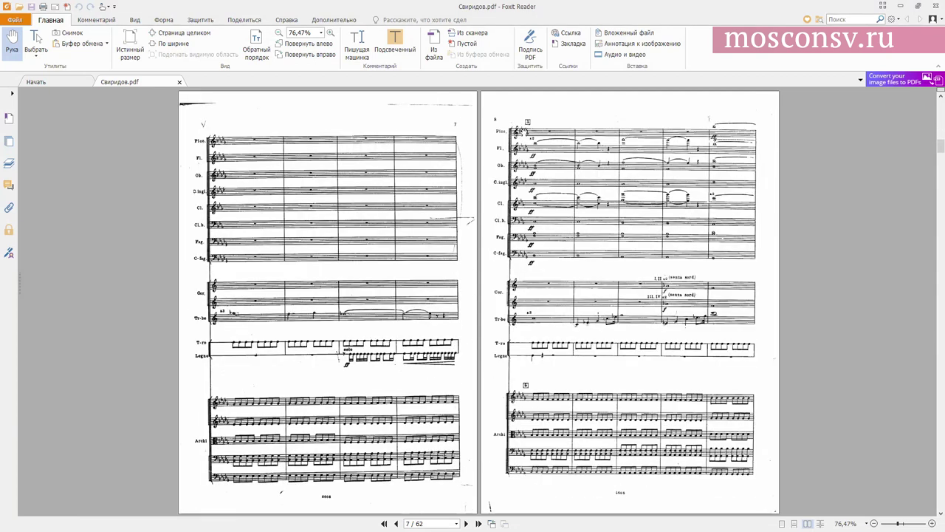
key(alt+Tab)
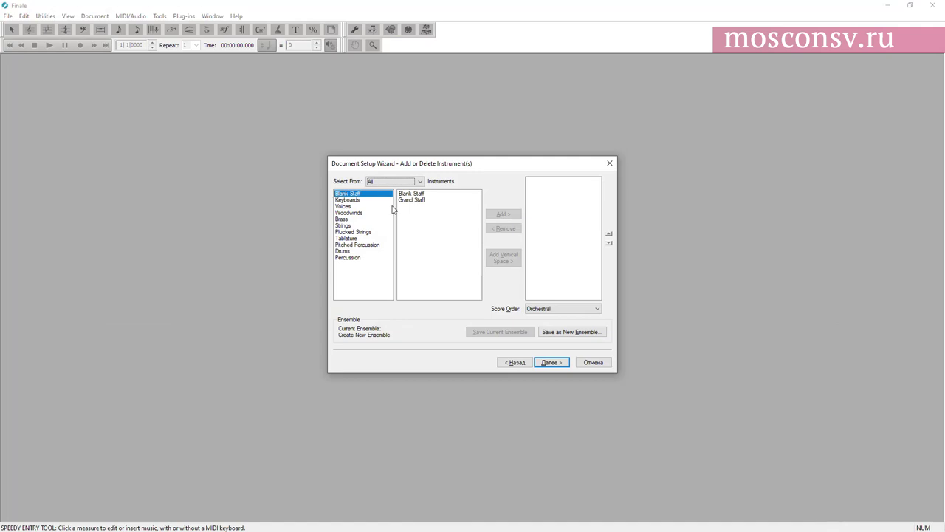
click(347, 200)
click(349, 213)
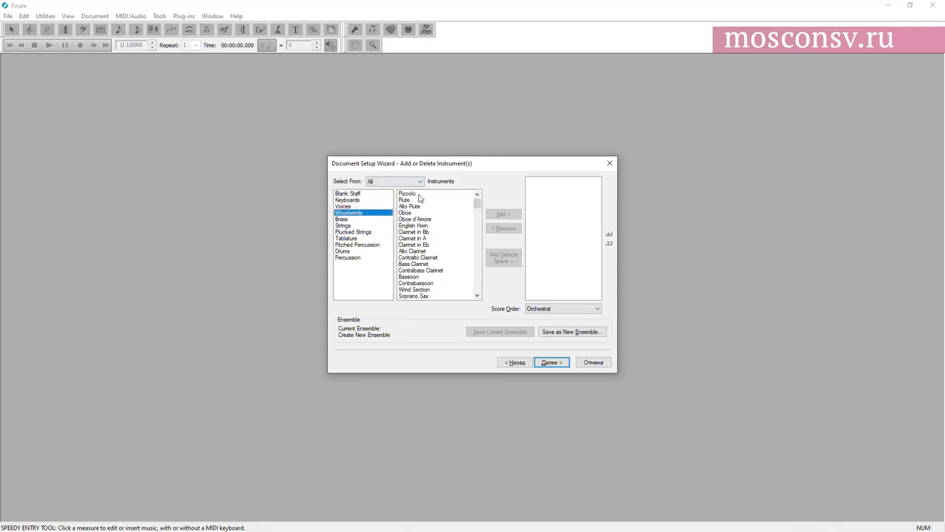
double_click(411, 193)
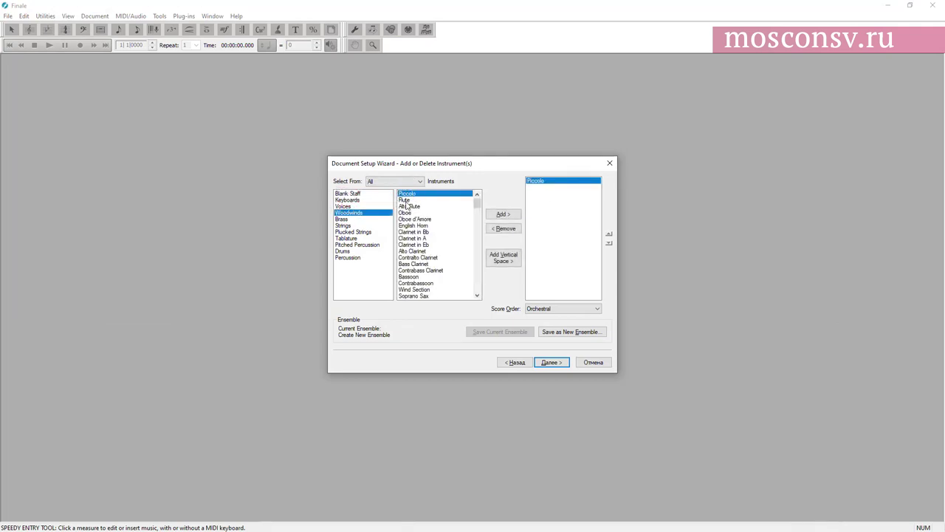
double_click(404, 200)
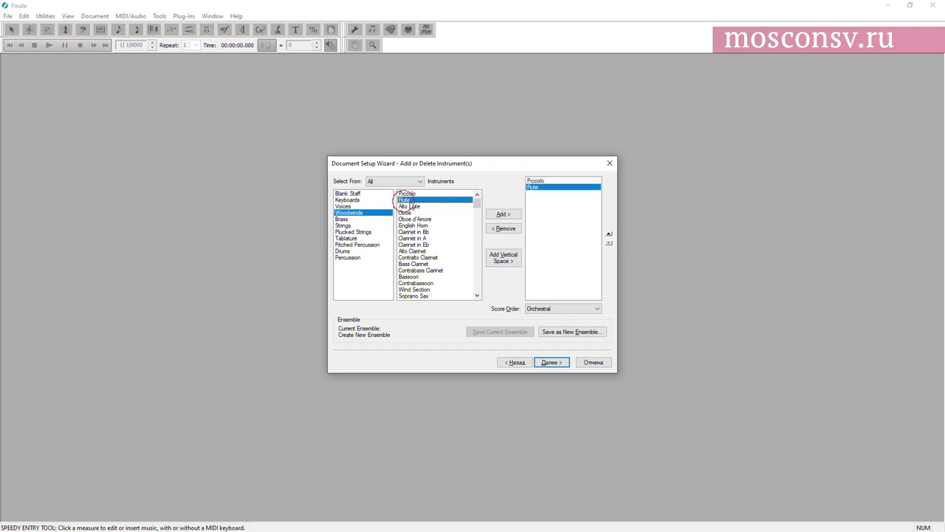
double_click(408, 212)
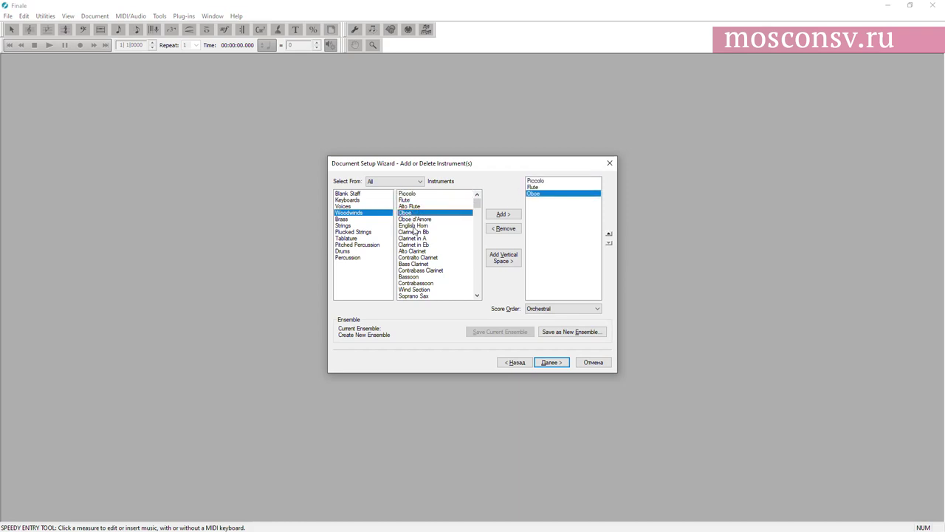
double_click(414, 226)
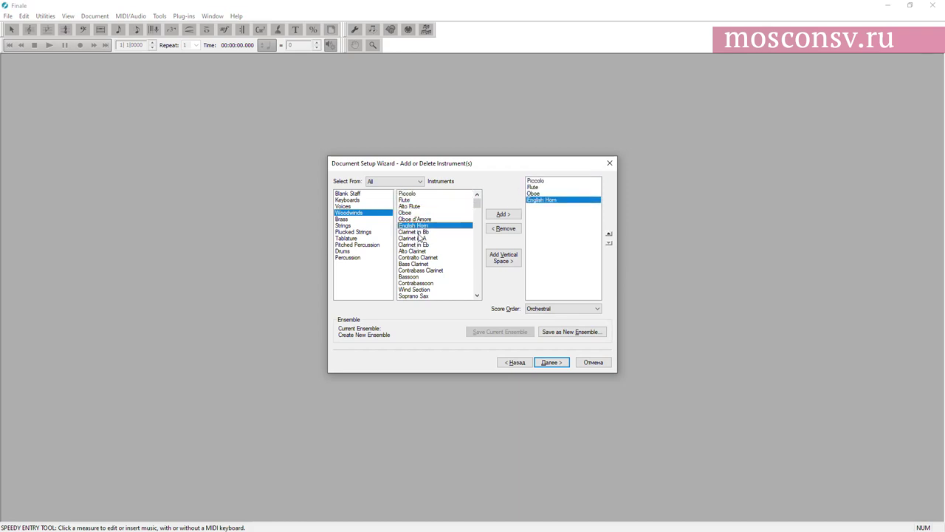
Add Clarinet in Bb, Bass Clarinet, Bassoon and Contrabassoon to the score's instruments.
double_click(418, 232)
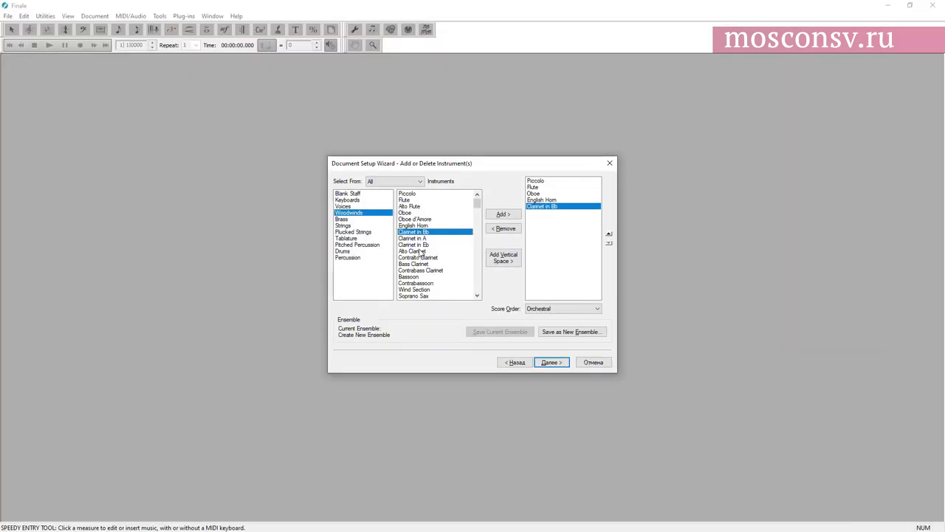
double_click(414, 264)
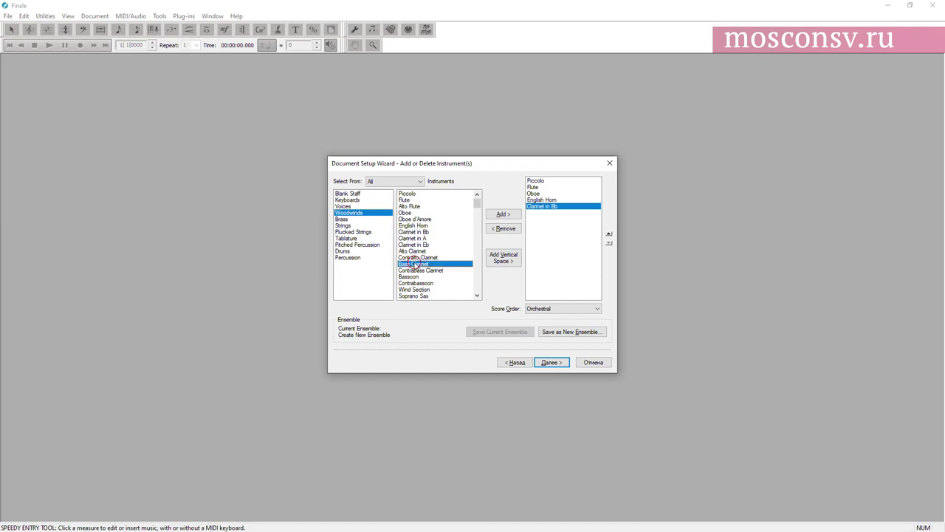
click(415, 277)
double_click(415, 278)
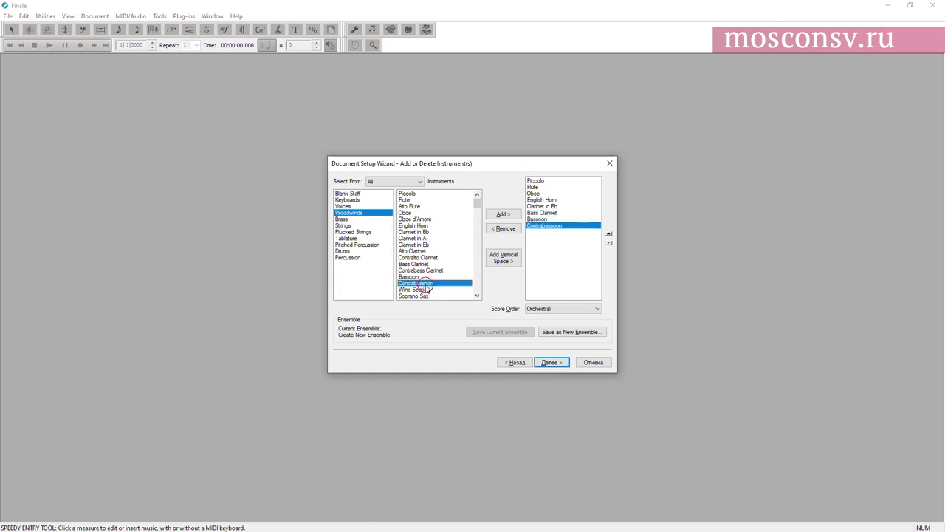
Check the brass staves in the Foxit Reader score, return to Finale and add two Horns in F and one Trumpet in Bb.
key(alt+Tab)
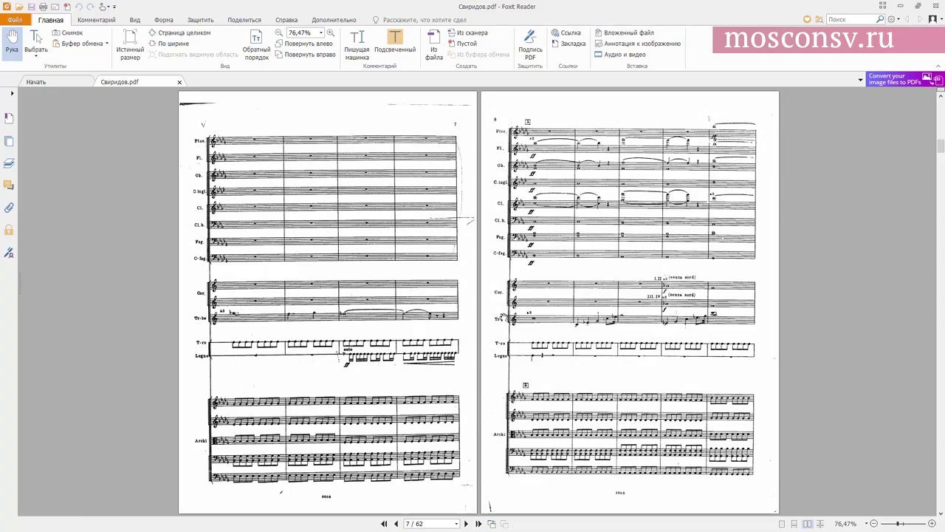
scroll(587, 321, down, 1)
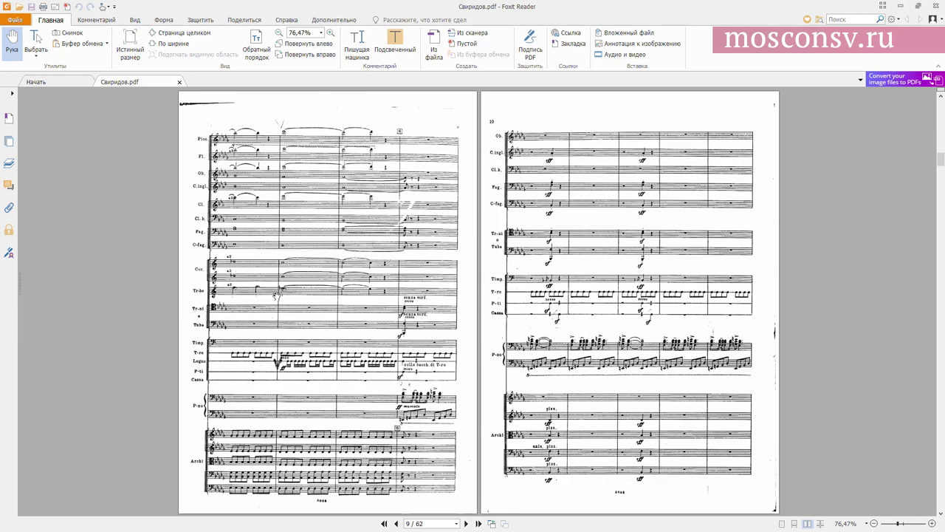
key(alt+Tab)
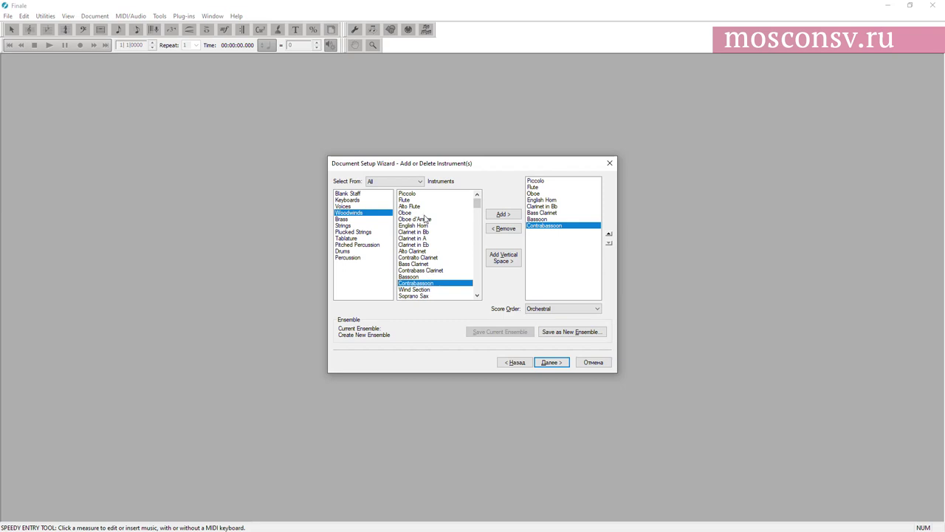
click(354, 220)
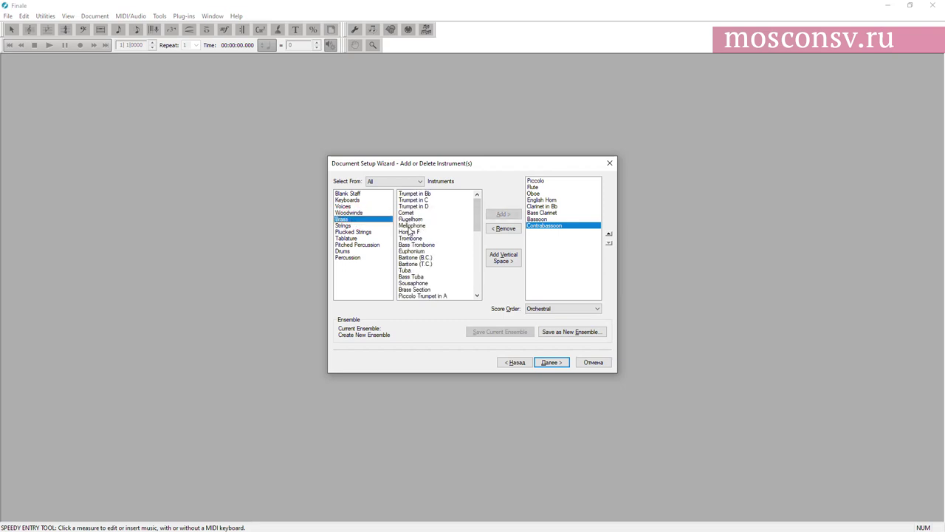
double_click(412, 232)
double_click(412, 232)
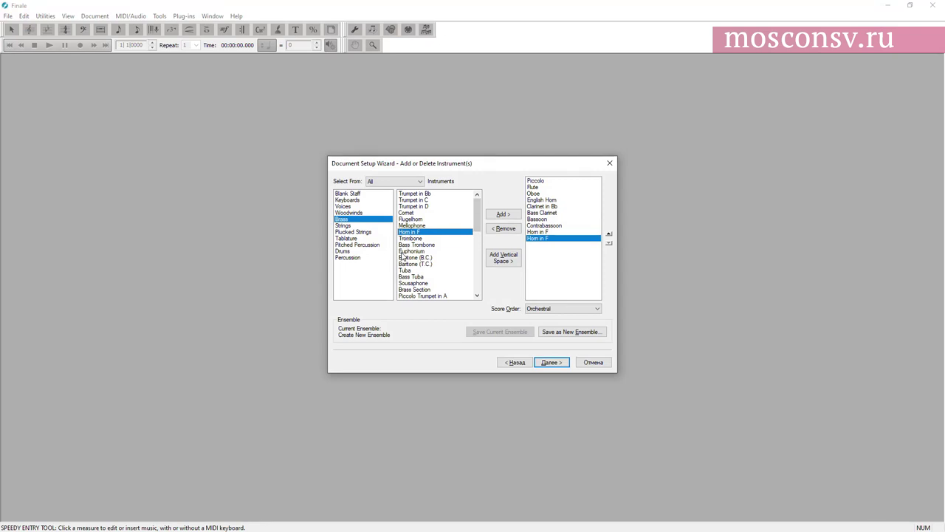
double_click(412, 193)
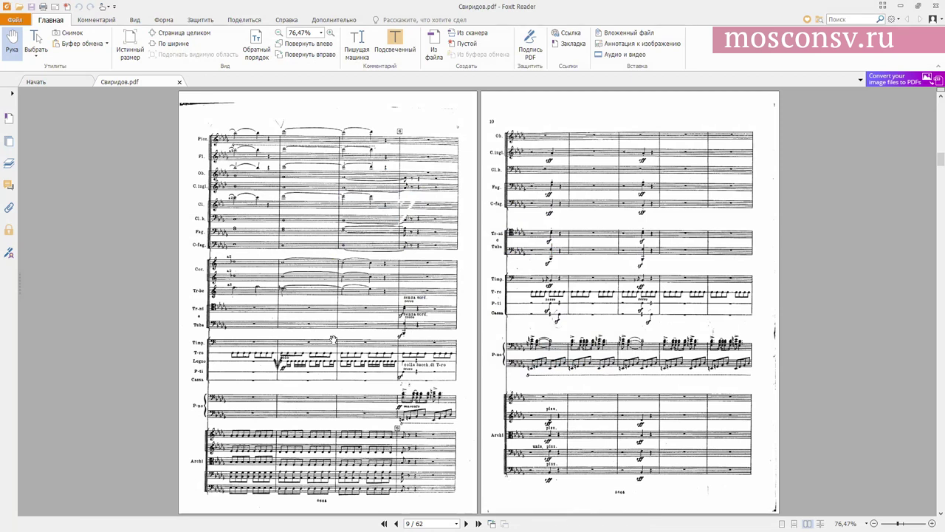
Check the score's percussion staves and add a Snare Drum from the drums category to the instruments.
scroll(333, 340, up, 2)
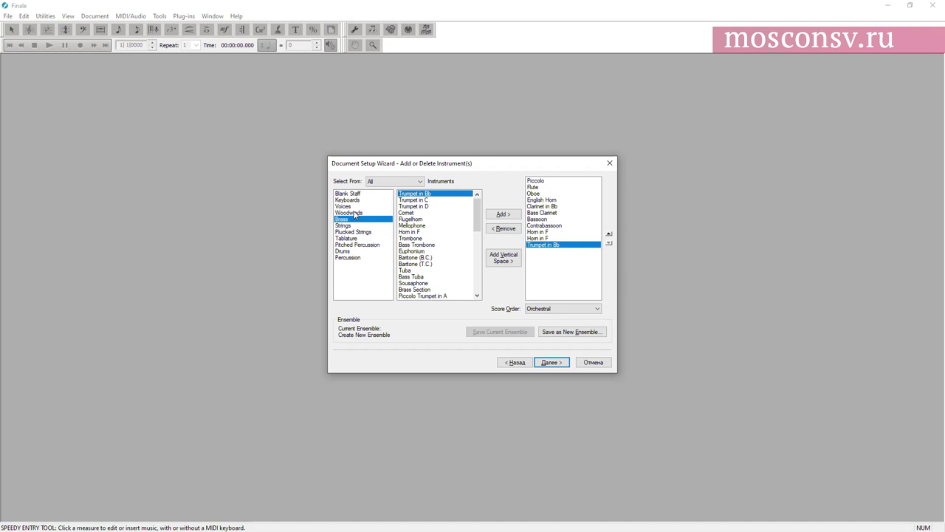
click(352, 238)
click(353, 251)
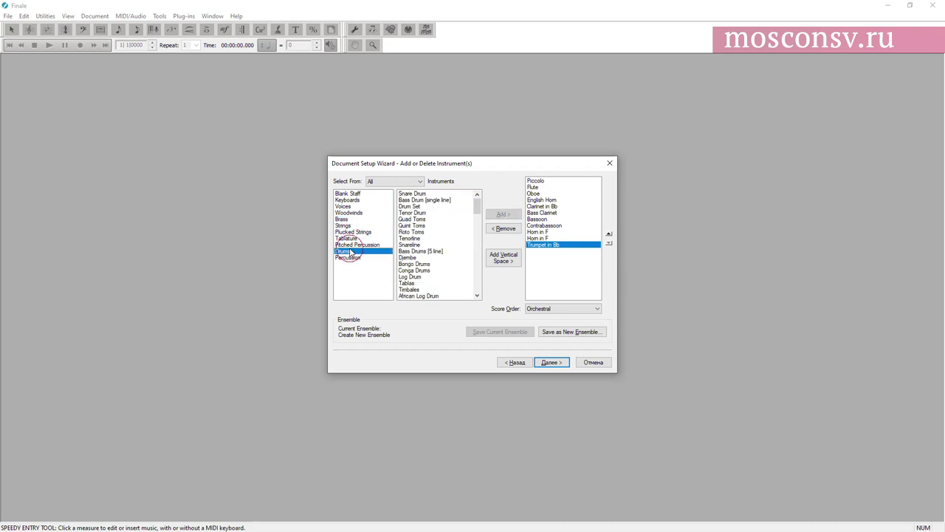
double_click(410, 193)
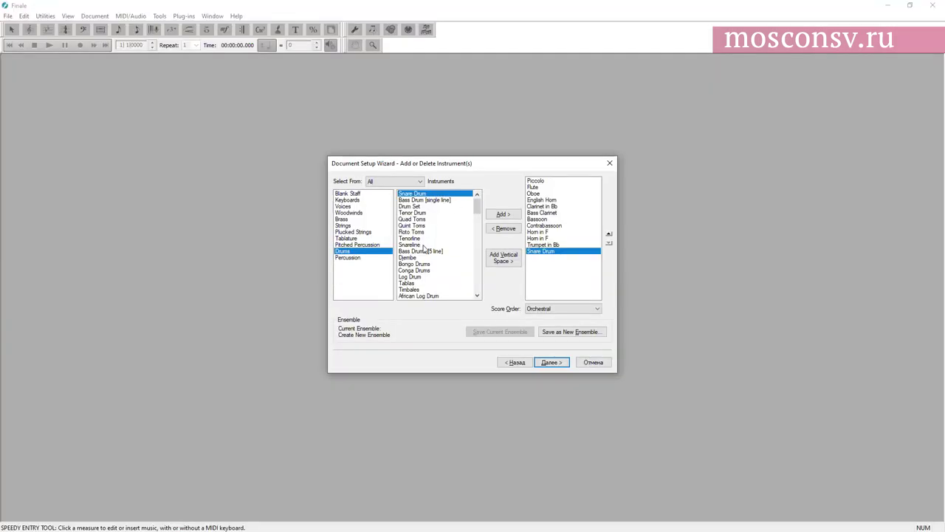
Look through the Drums instruments for the second percussion staff, switch to the Percussion category and add a Tambourine.
scroll(427, 252, down, 5)
scroll(434, 280, down, 10)
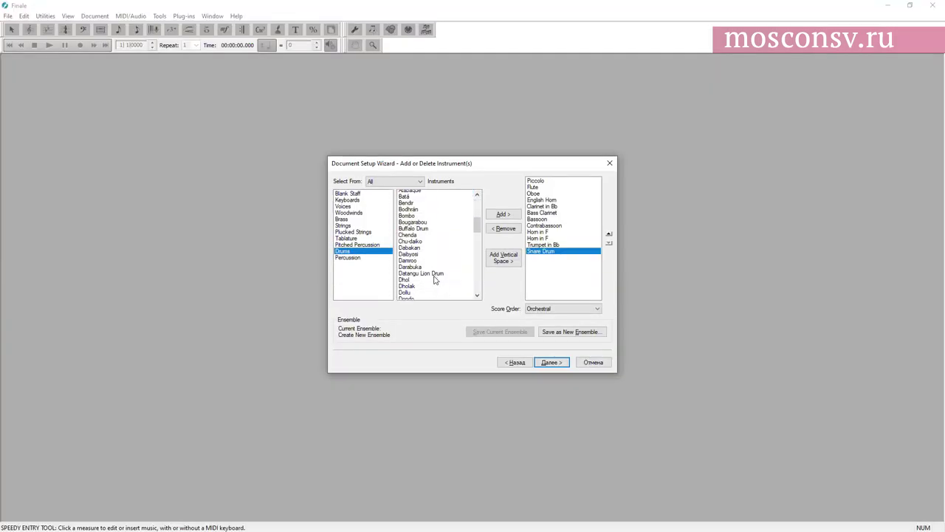
scroll(432, 278, down, 6)
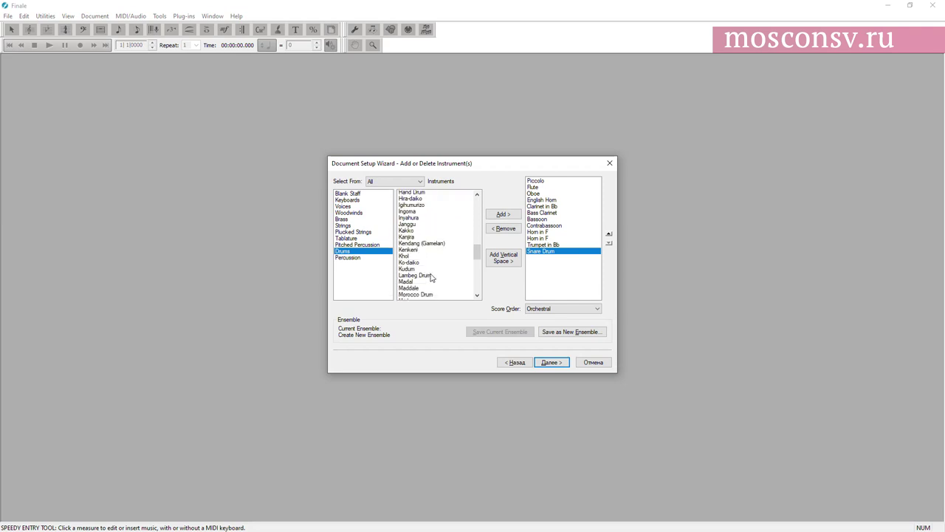
scroll(432, 278, down, 6)
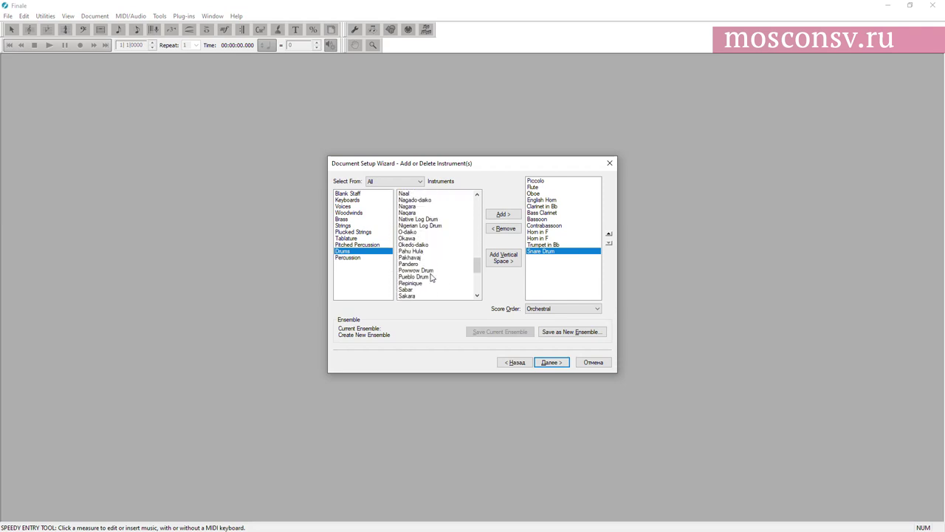
scroll(432, 278, up, 10)
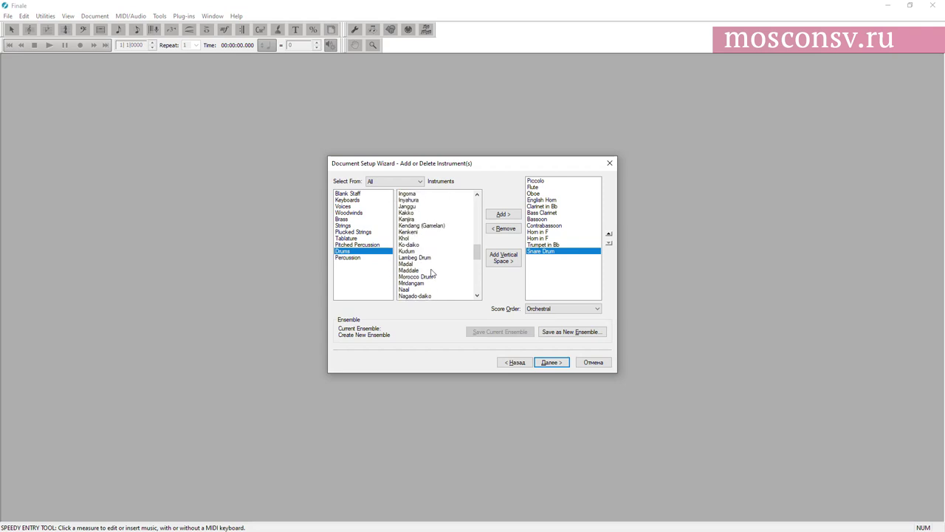
click(359, 257)
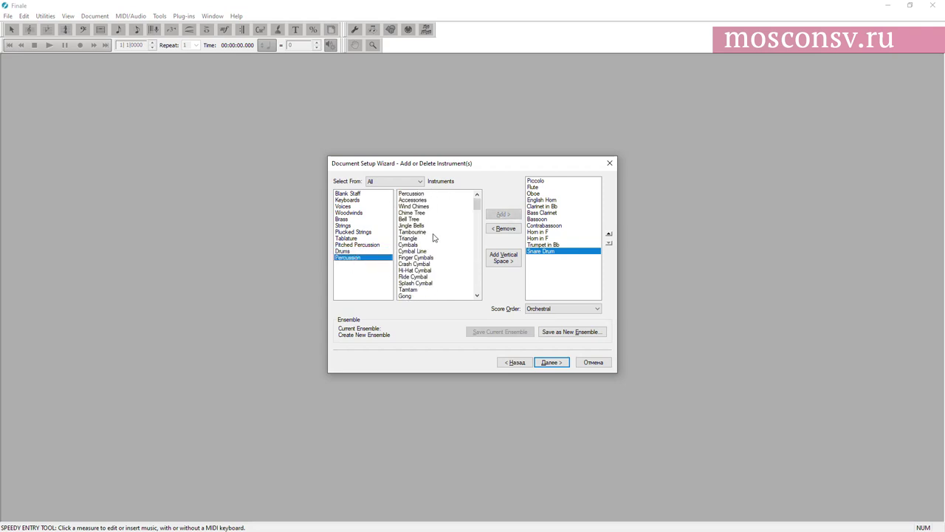
scroll(434, 259, down, 1)
scroll(440, 260, down, 5)
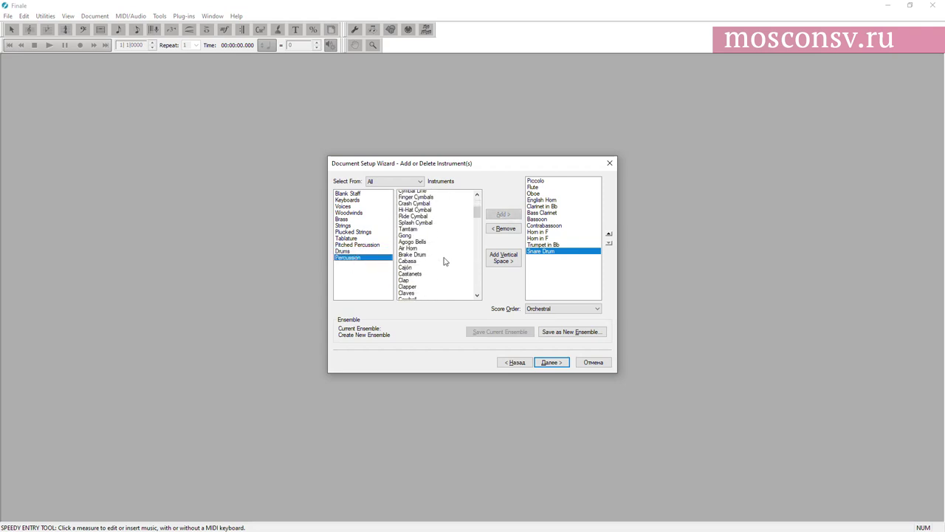
click(477, 218)
drag(478, 219, 480, 200)
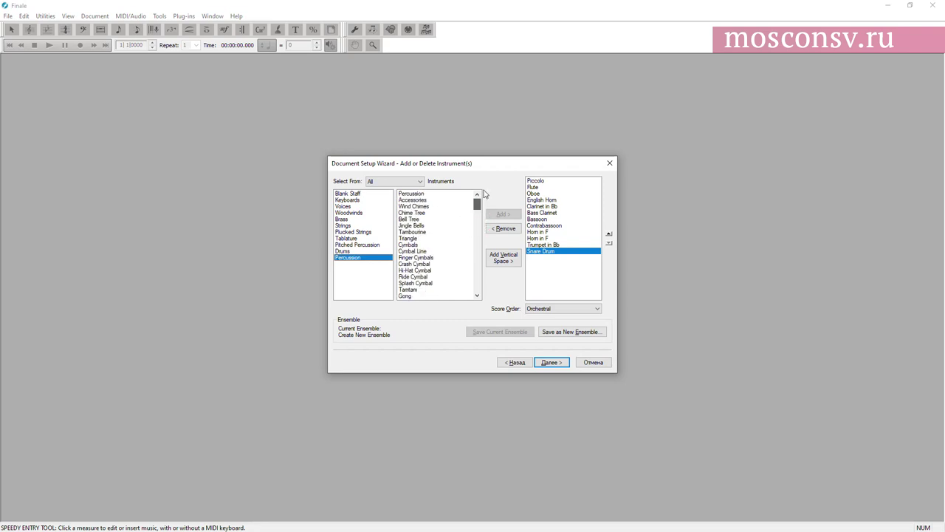
double_click(417, 234)
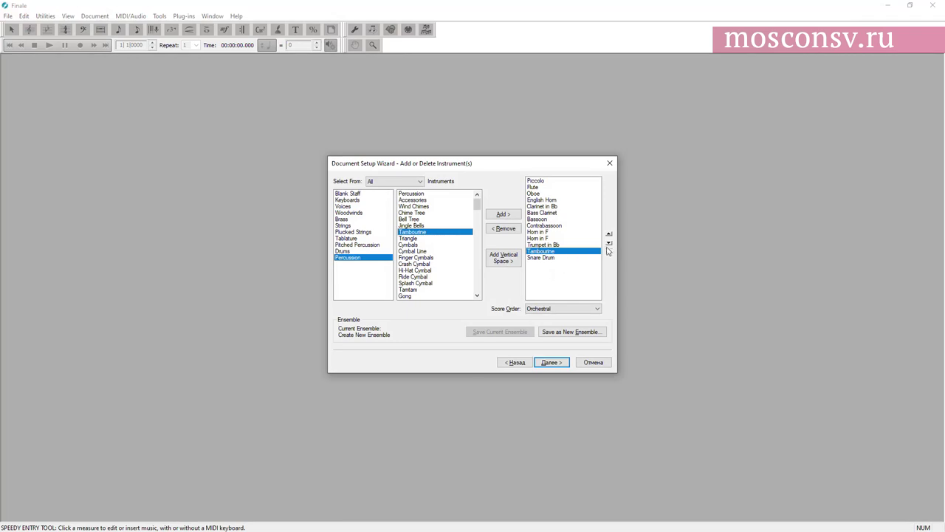
Move the Tambourine below the Snare Drum in the instrument order, checking the percussion staves in Свиридов.pdf in Foxit Reader.
key(alt+Tab)
key(alt+Tab)
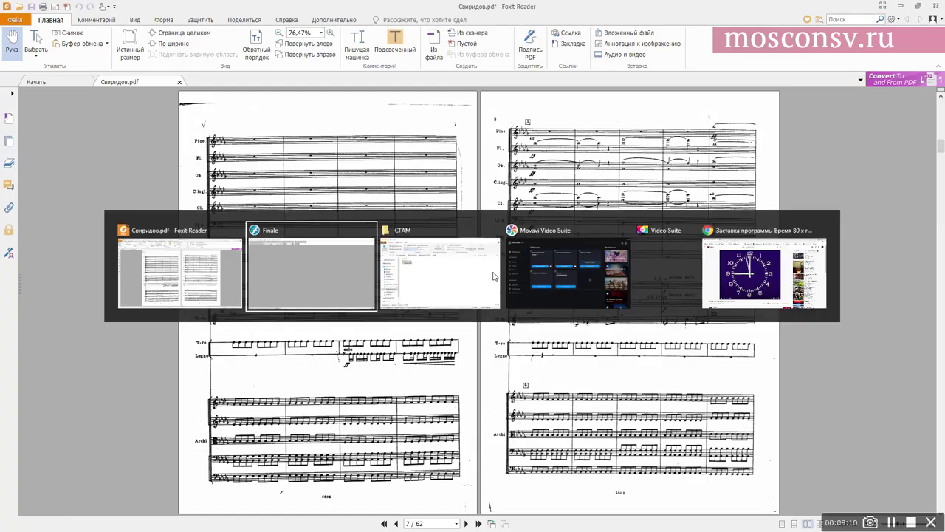
click(610, 244)
key(alt+Tab)
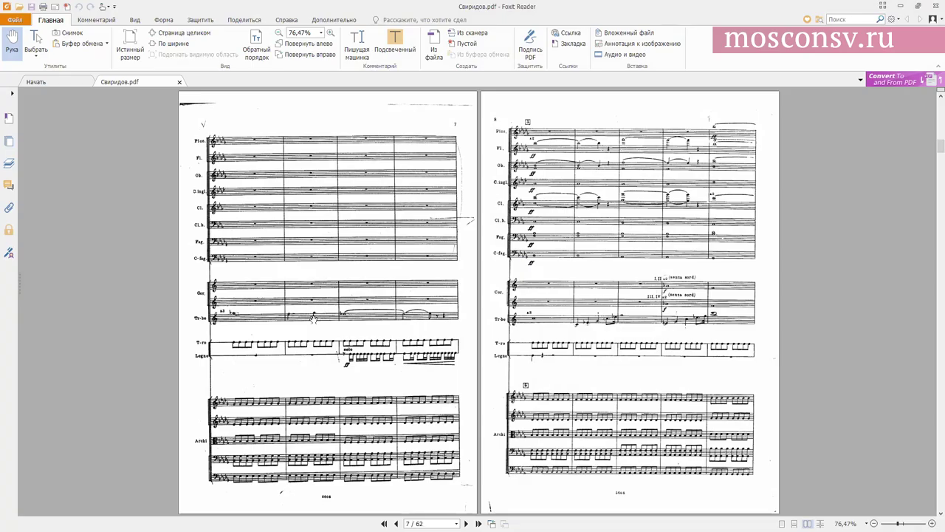
key(alt+Tab)
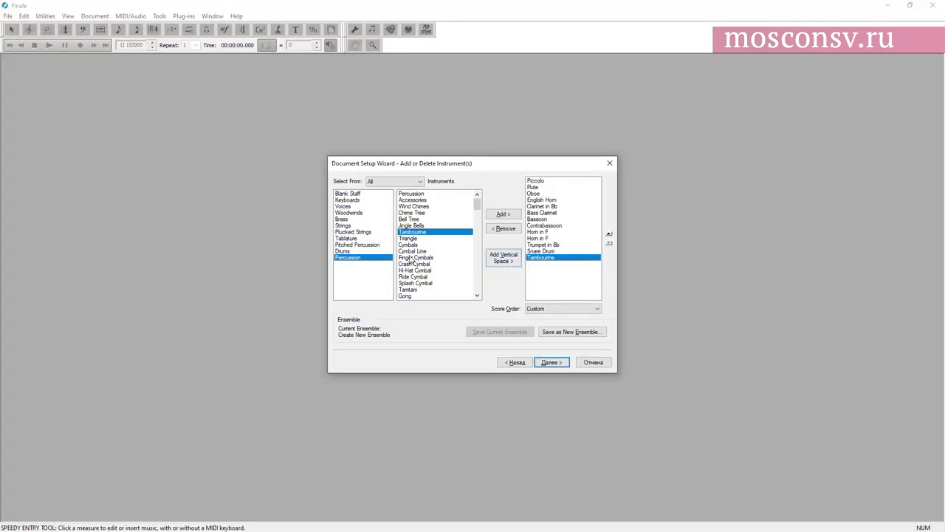
Add two Violins, a Viola, a Cello and a Double Bass from the Strings category.
click(352, 213)
click(343, 225)
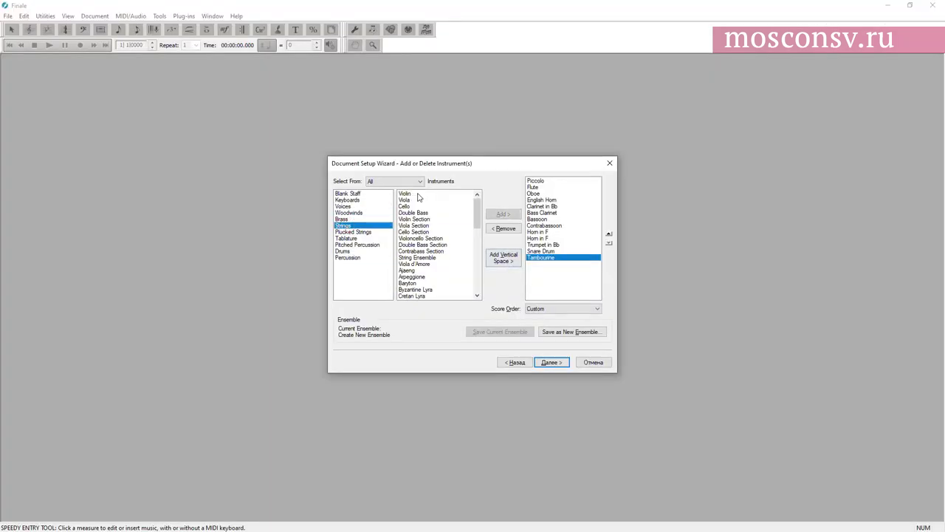
double_click(414, 193)
double_click(416, 194)
double_click(418, 199)
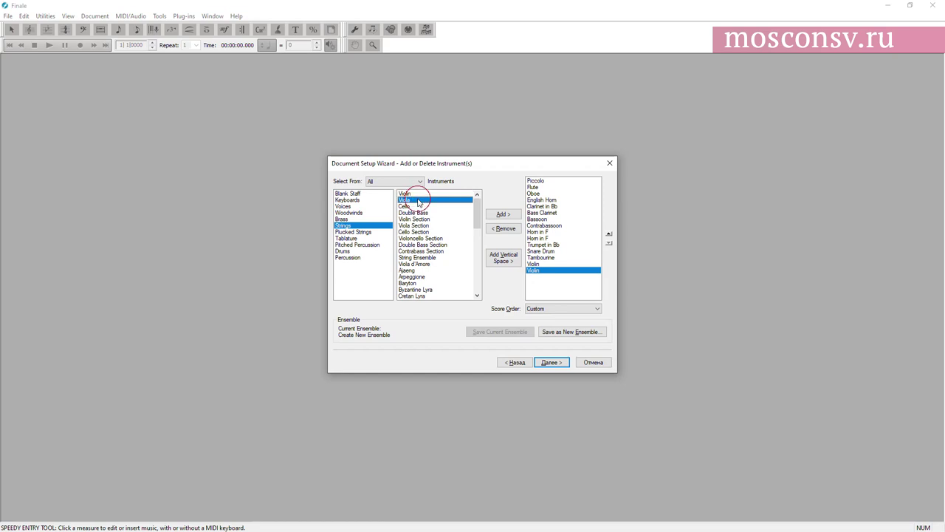
double_click(415, 206)
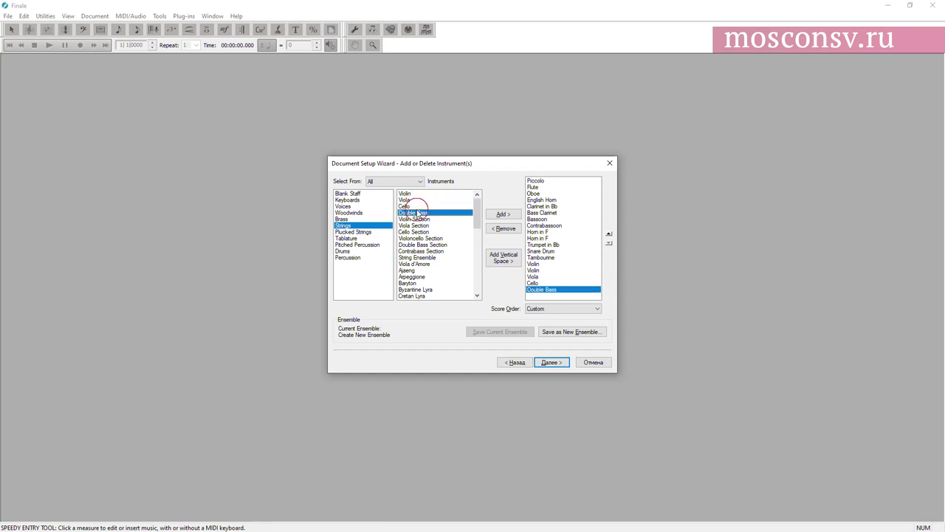
Proceed to the score settings, check the key in the Foxit Reader score and set the concert key signature to B Flat Minor.
click(560, 363)
click(559, 363)
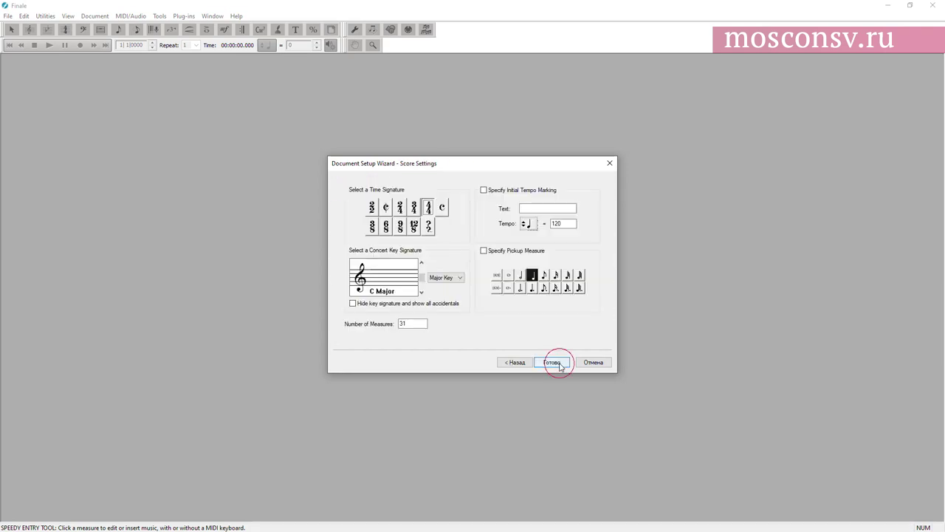
key(alt+Tab)
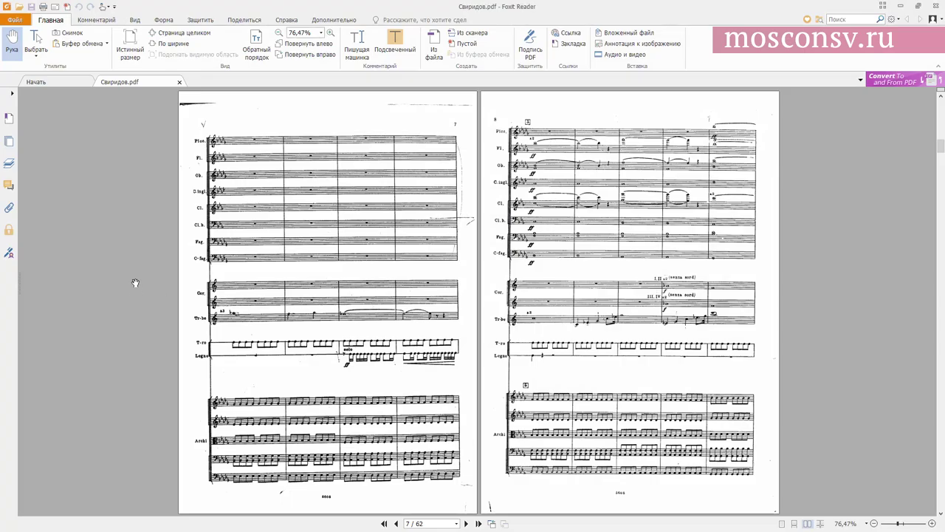
key(alt+Tab)
click(447, 277)
click(443, 289)
click(420, 294)
click(420, 294)
key(alt+Tab)
key(alt+Tab)
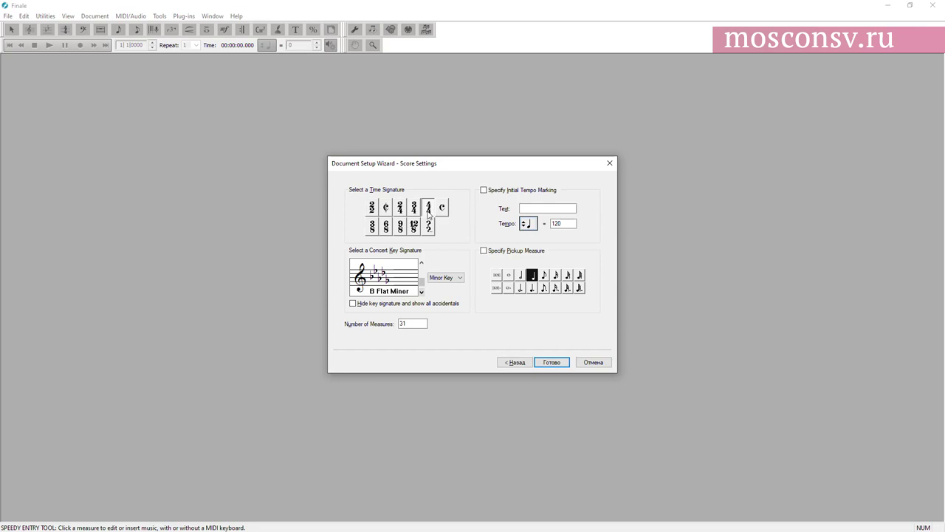
Check the scanned score's opening pages in Foxit Reader, return to Finale and create the document with 4/4 time and 31 measures.
key(alt+Tab)
scroll(494, 340, up, 3)
scroll(521, 323, down, 2)
scroll(517, 320, up, 1)
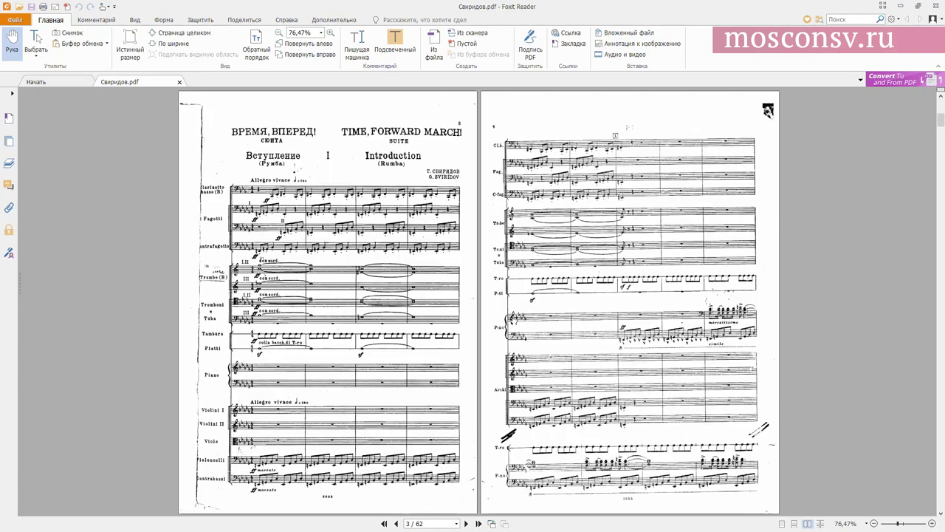
scroll(540, 295, down, 6)
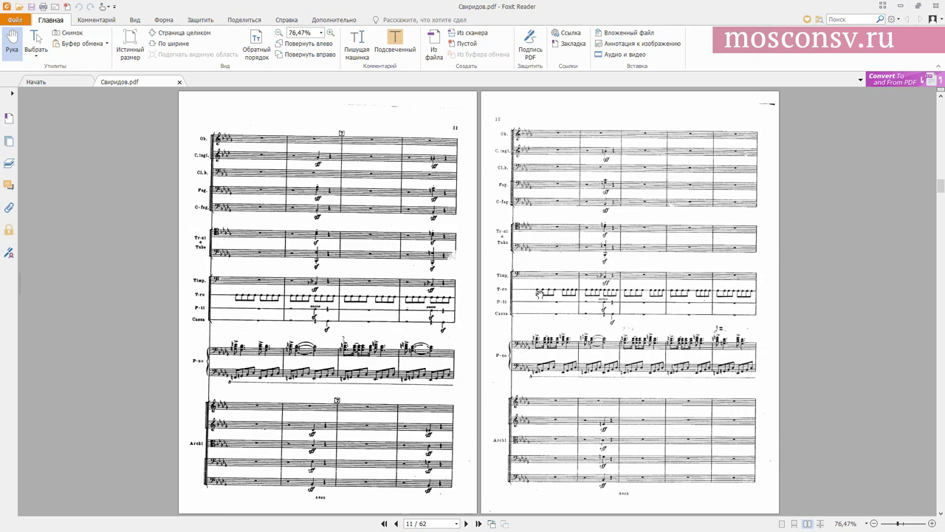
scroll(539, 295, up, 3)
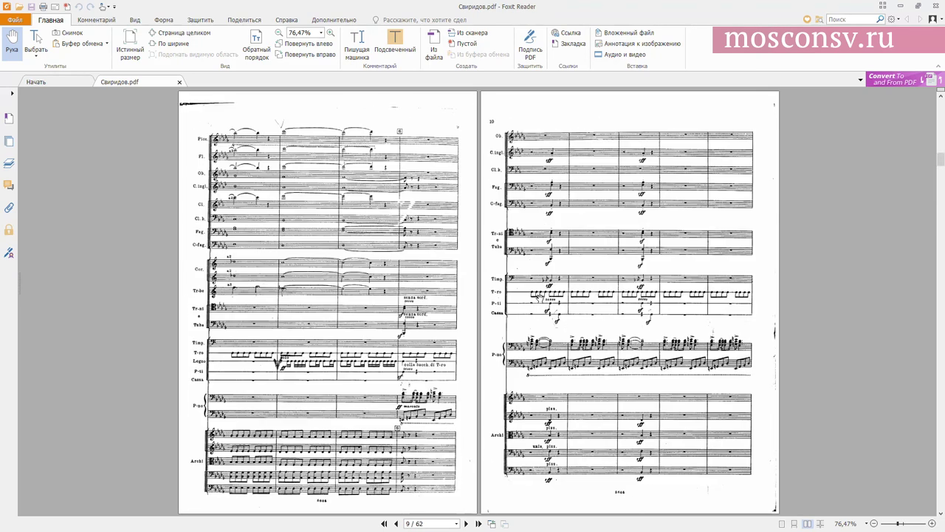
scroll(553, 296, down, 2)
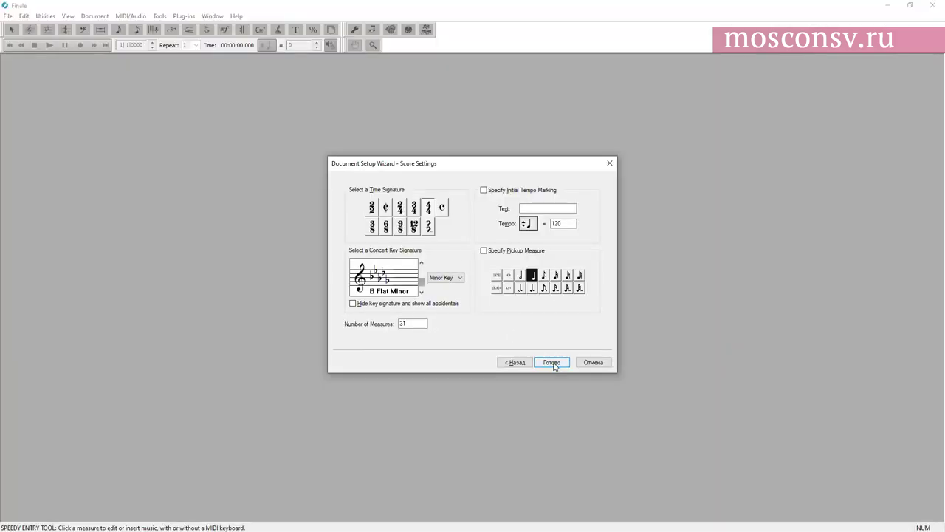
click(552, 363)
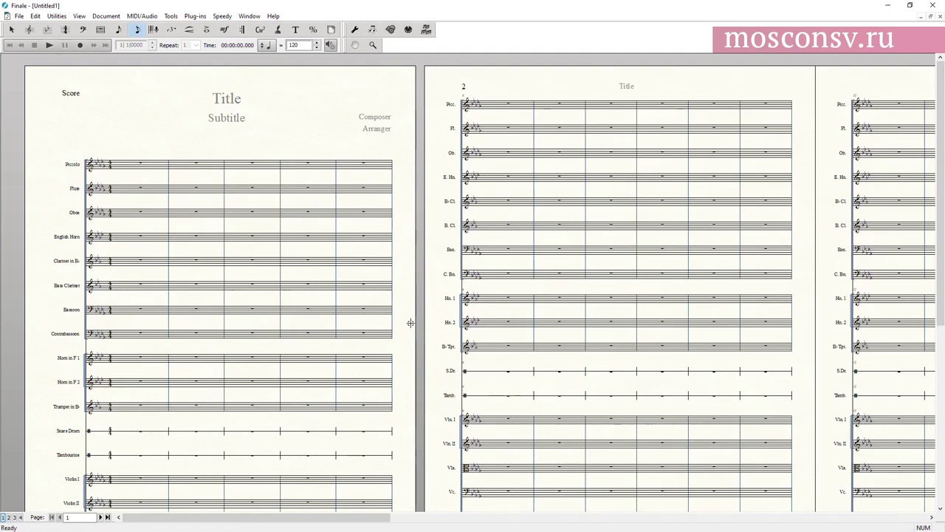
drag(411, 323, 433, 236)
drag(429, 296, 436, 217)
drag(428, 182, 431, 278)
drag(421, 212, 414, 325)
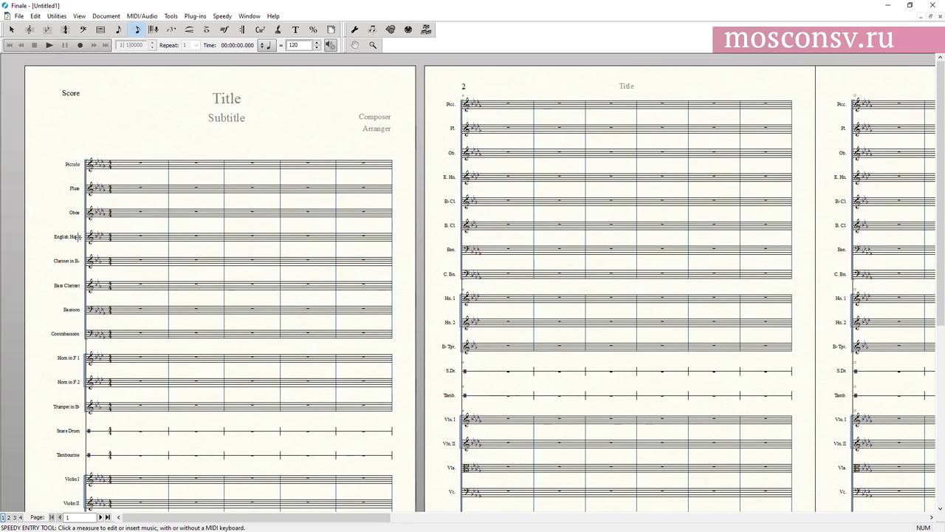
Examine the Piccolo's full staff name in the Score Manager's instrument list and close it without editing.
key(ctrl+k)
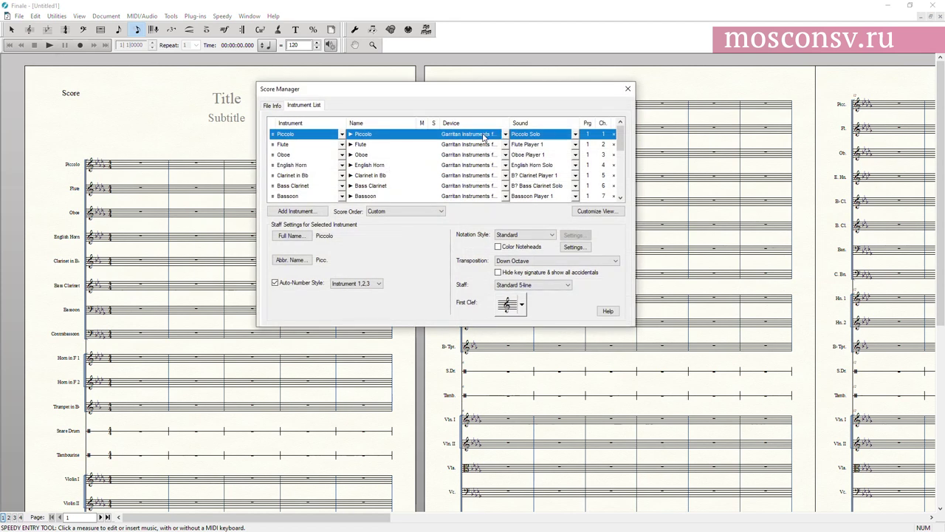
click(289, 239)
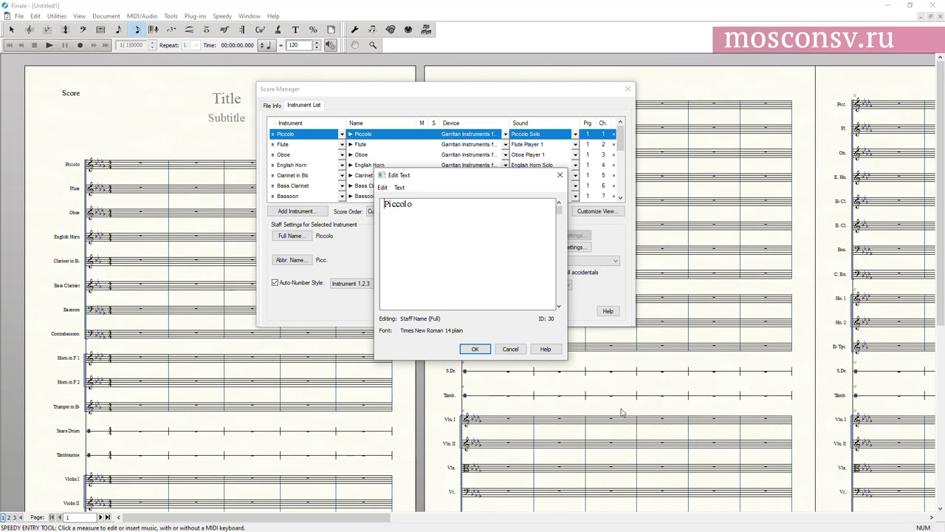
click(511, 348)
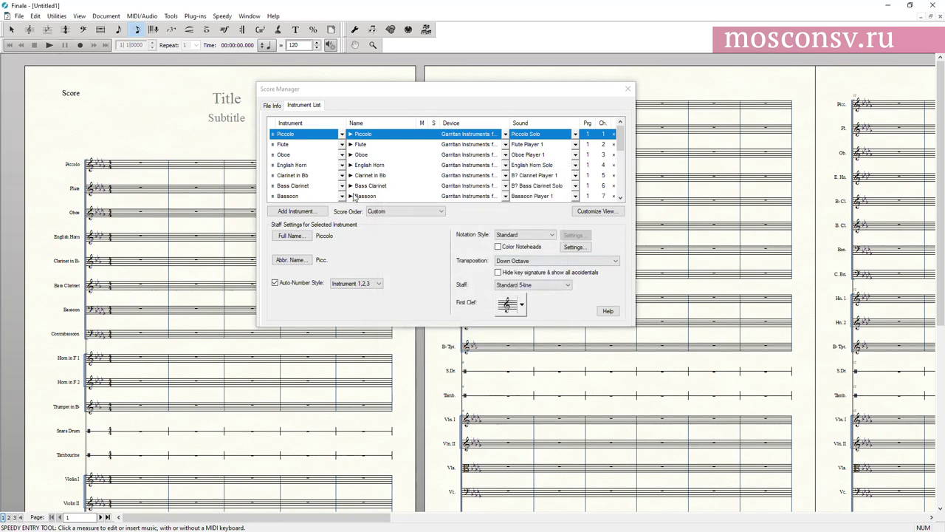
click(628, 89)
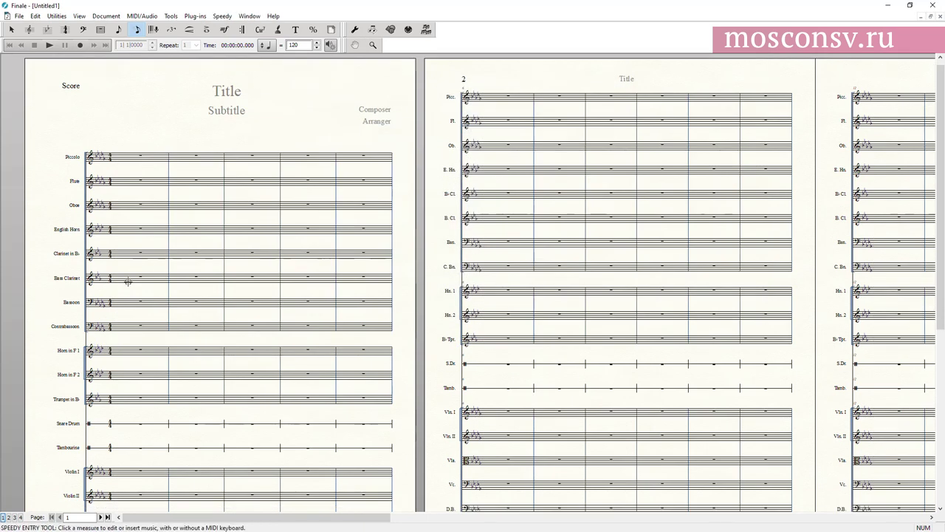
In the Score Manager, change the full name of the first horn staff to Horn in F 1.2.
scroll(96, 272, down, 2)
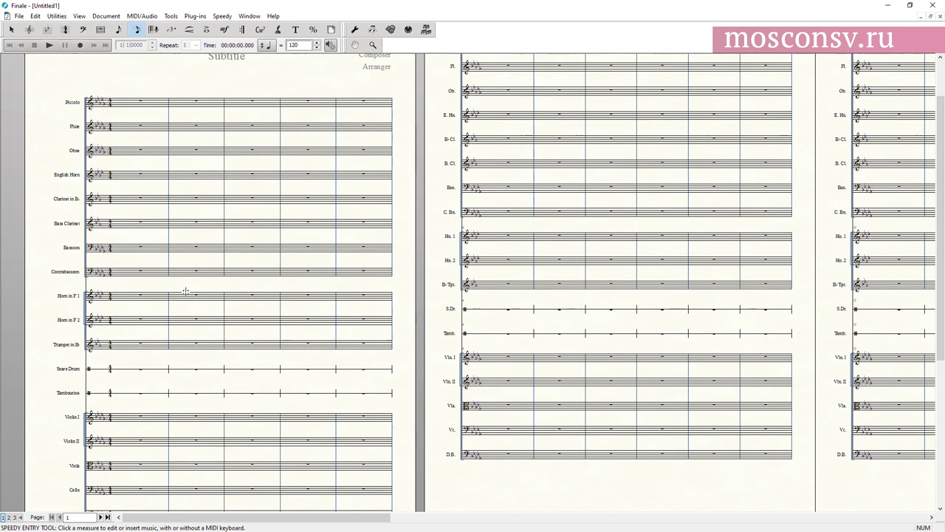
key(ctrl+k)
click(619, 178)
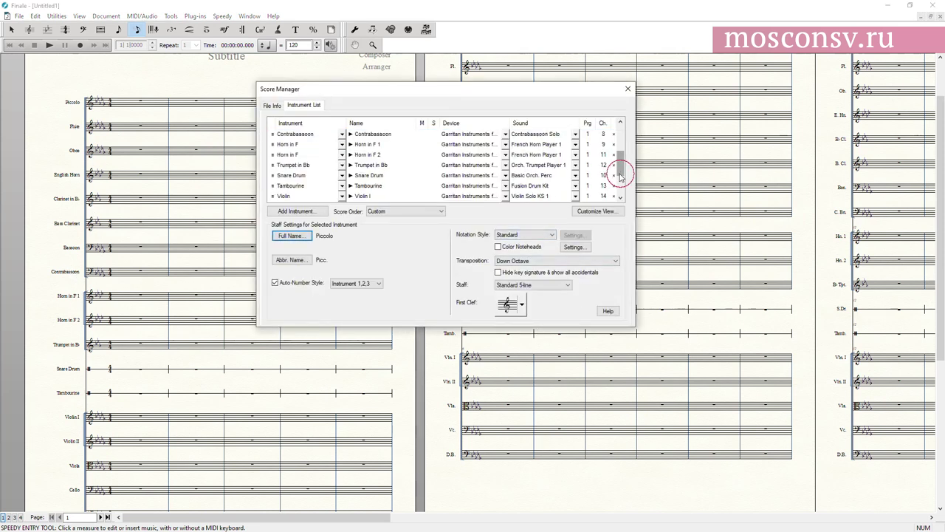
click(362, 145)
click(291, 235)
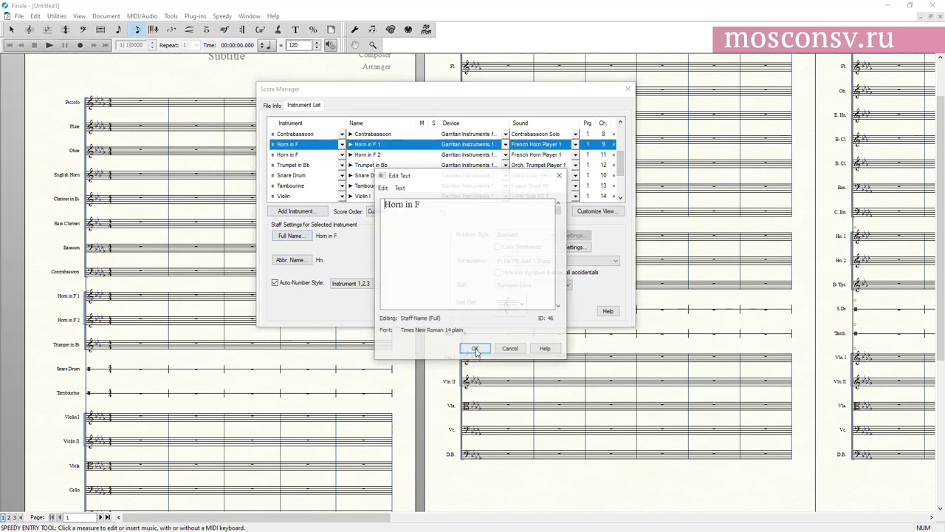
text(1ю2)
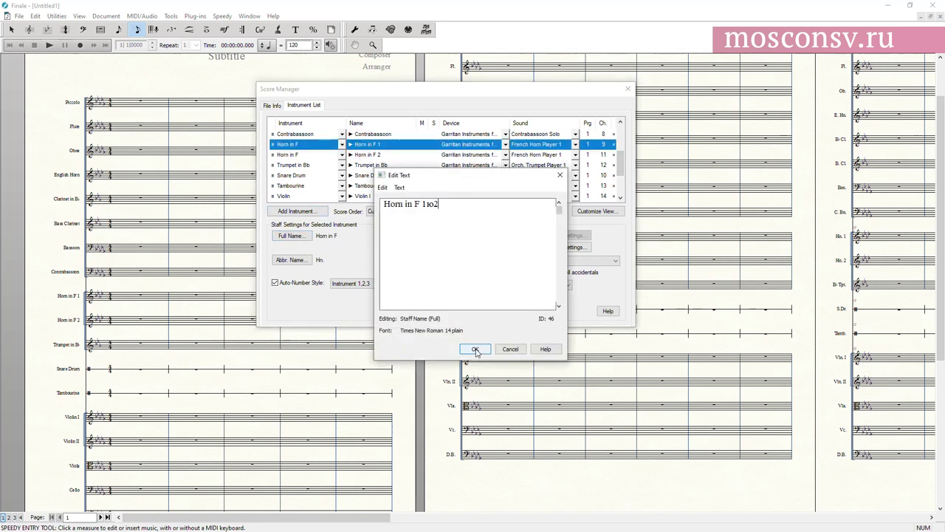
click(476, 350)
Set the second horn staff's full name to Horn in F 3.4 and its abbreviated name to Hn. 3.4.
click(373, 154)
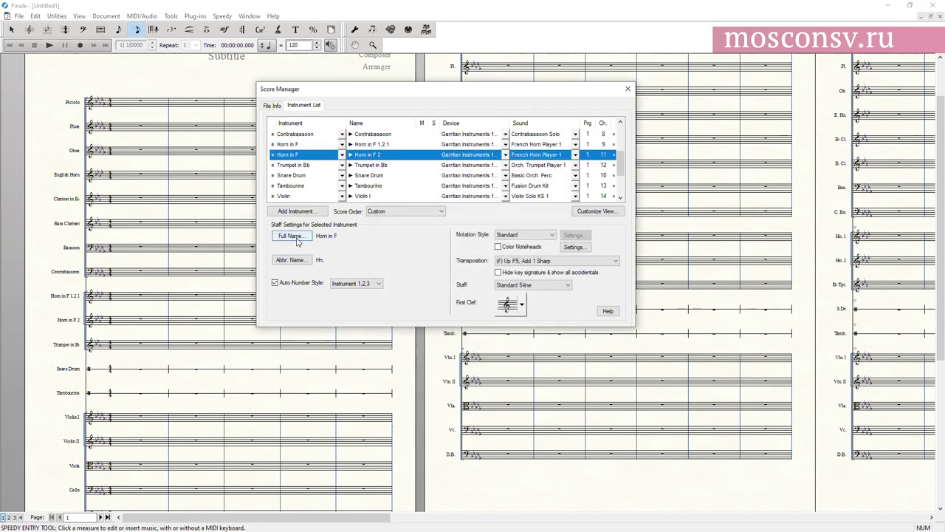
click(296, 238)
text(3.)
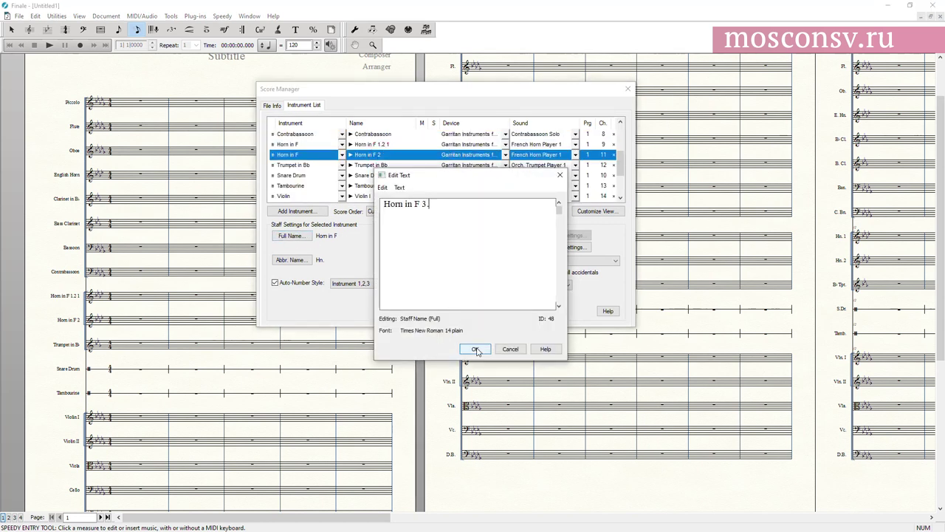
text(4)
click(476, 351)
click(292, 260)
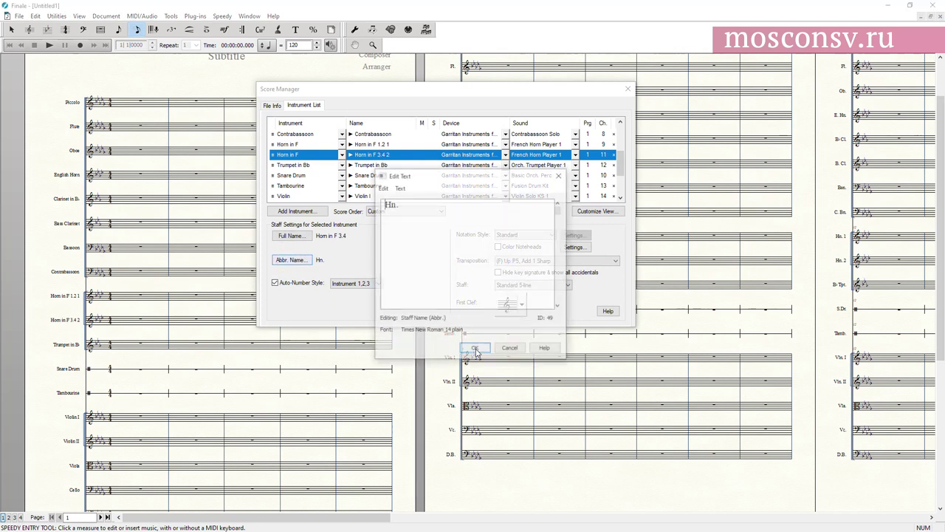
text(3.4)
click(476, 350)
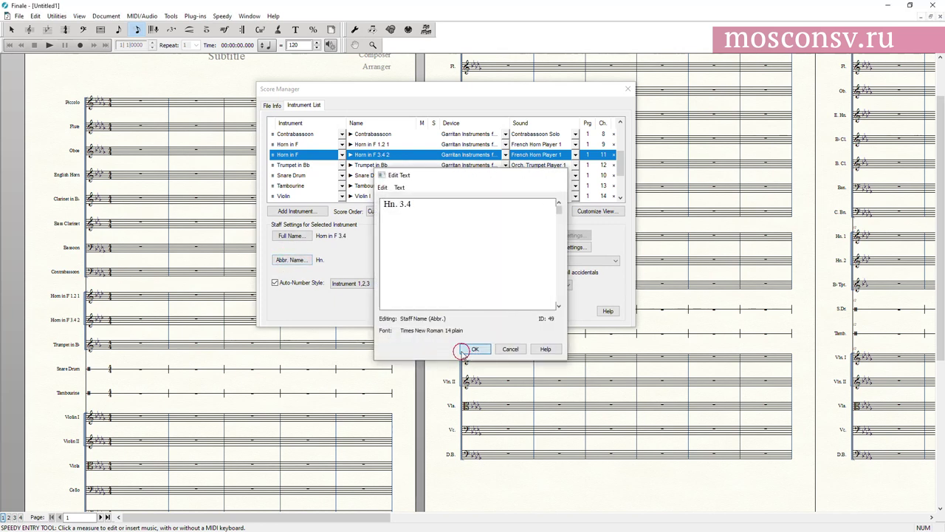
Set the abbreviated name of the first Horn in F staff to Hn. 1.2.
click(395, 145)
click(292, 262)
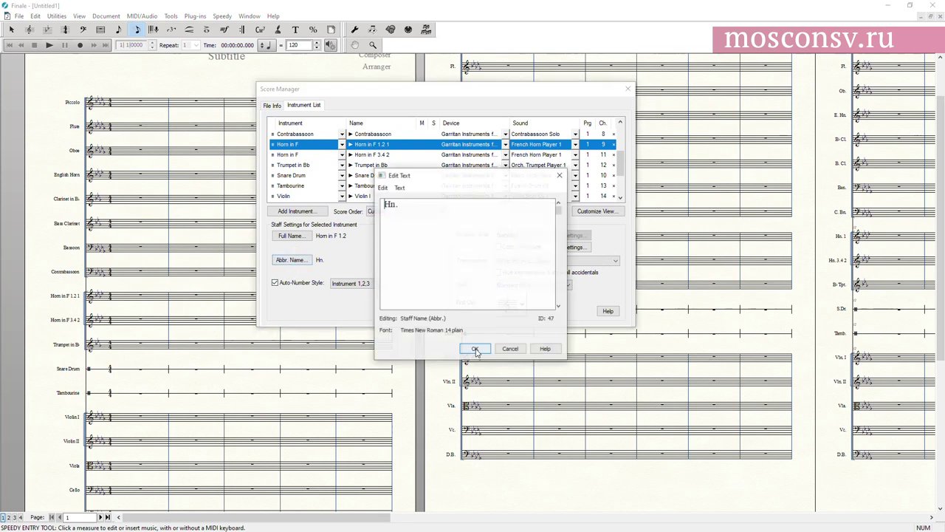
click(476, 350)
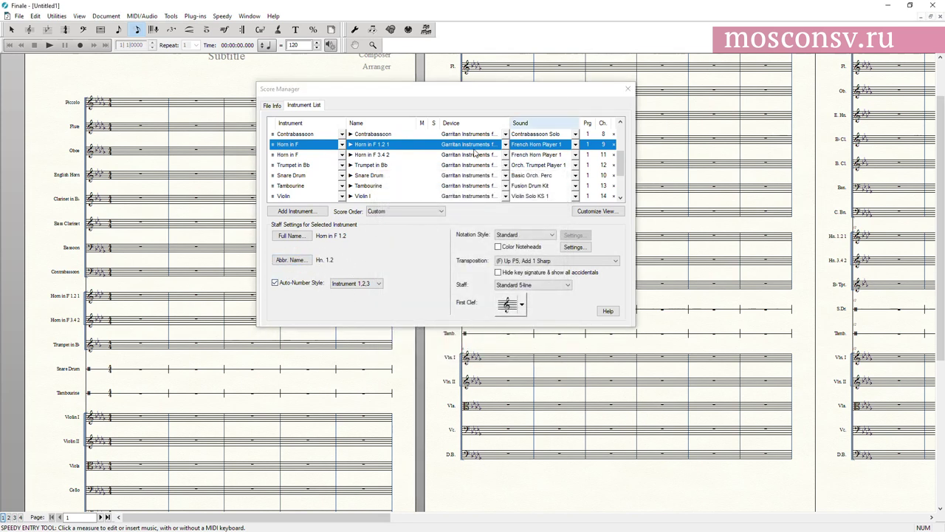
Turn off automatic numbering for both Horn in F staves.
click(275, 283)
click(373, 155)
click(275, 284)
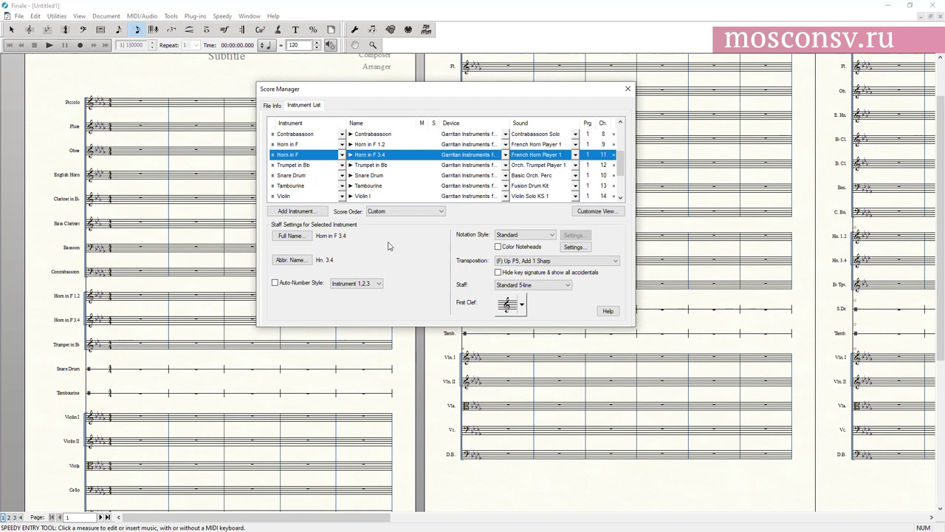
Set both the full and abbreviated names of the Snare Drum staff to Tamburo.
click(373, 176)
click(305, 235)
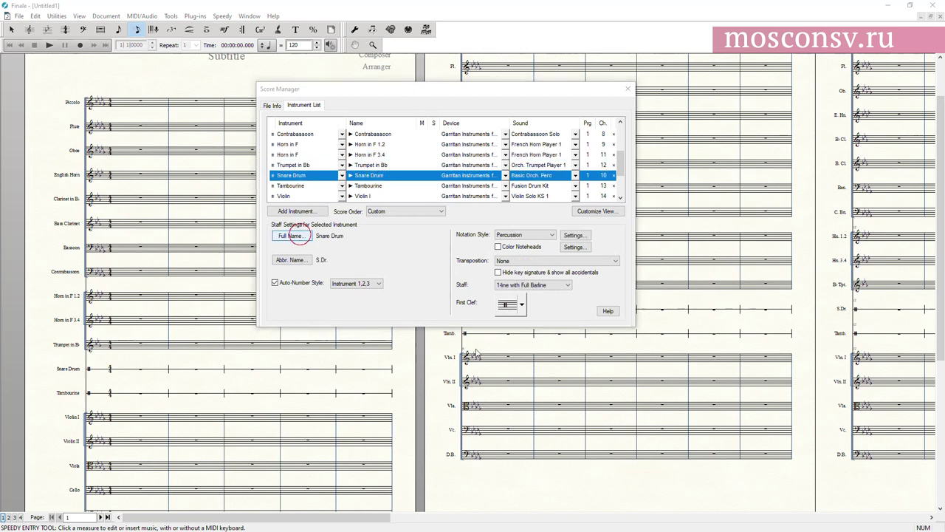
key(ctrl+a)
text(Tamburo)
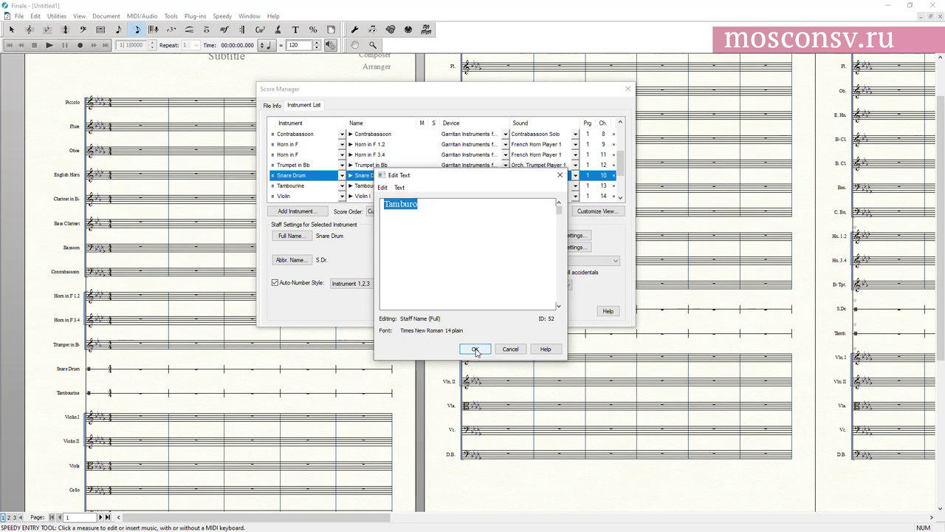
click(475, 349)
click(292, 260)
key(ctrl+a)
text(Tamb)
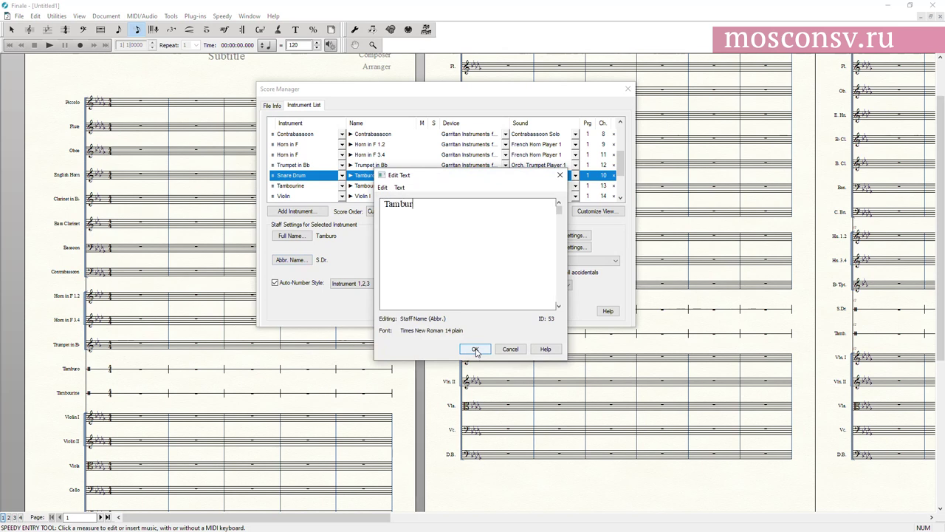
click(475, 350)
Set both the full and abbreviated names of the Tambourine staff to Legno.
key(Down)
click(290, 236)
text(Legno)
key(ctrl+a)
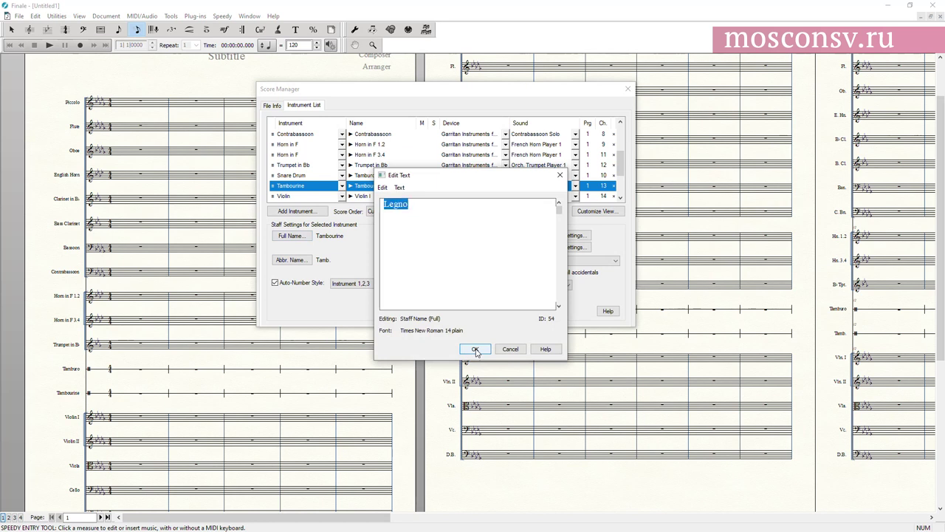
click(476, 350)
click(300, 260)
text(Legno)
click(468, 346)
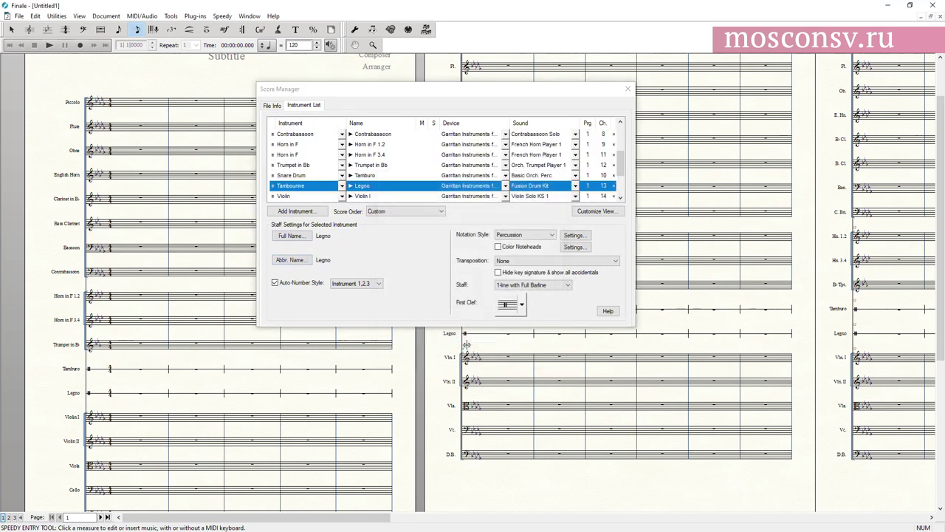
Turn off automatic numbering for both Violin staves.
click(382, 196)
scroll(377, 190, down, 1)
click(368, 176)
click(306, 282)
click(373, 164)
click(281, 283)
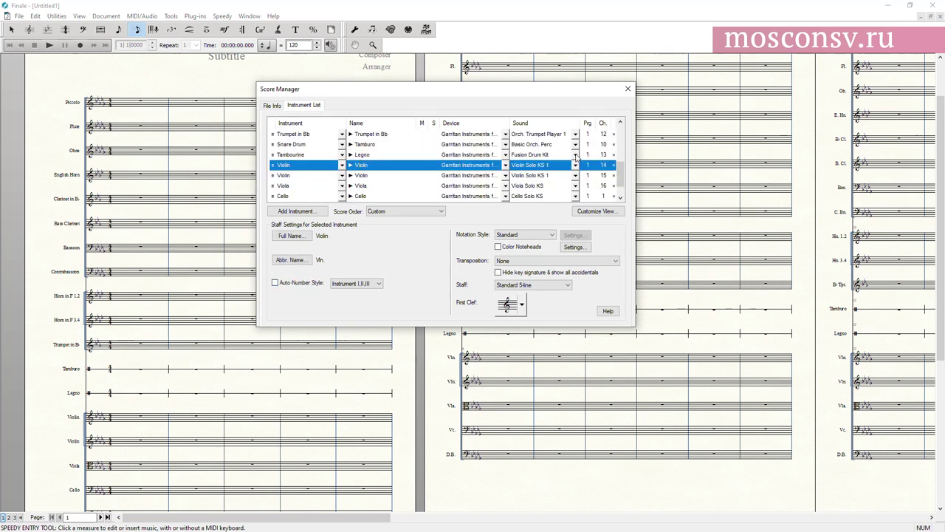
click(536, 169)
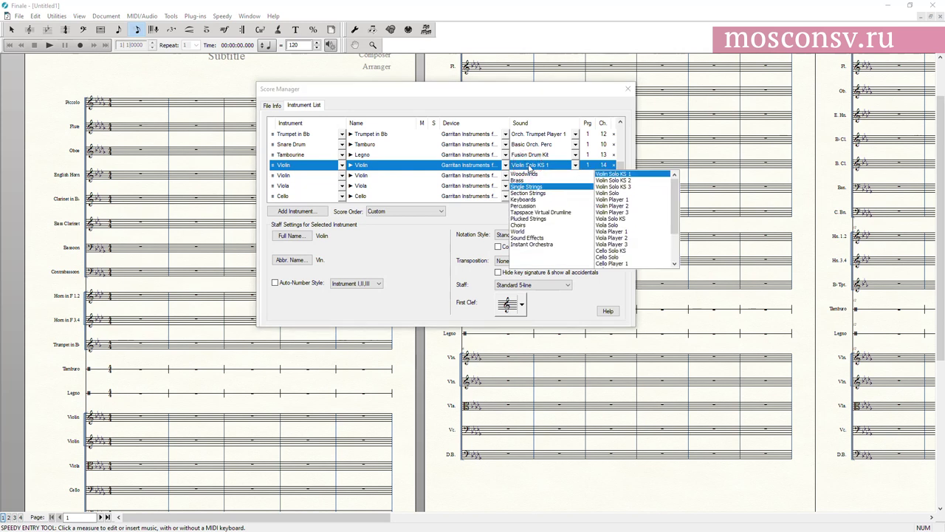
click(529, 169)
click(530, 169)
click(527, 166)
Set the playback device to SmartMusic SoftSynth for the Piccolo, Flute, Oboe, English Horn and Clarinet in Bb.
drag(617, 173, 620, 122)
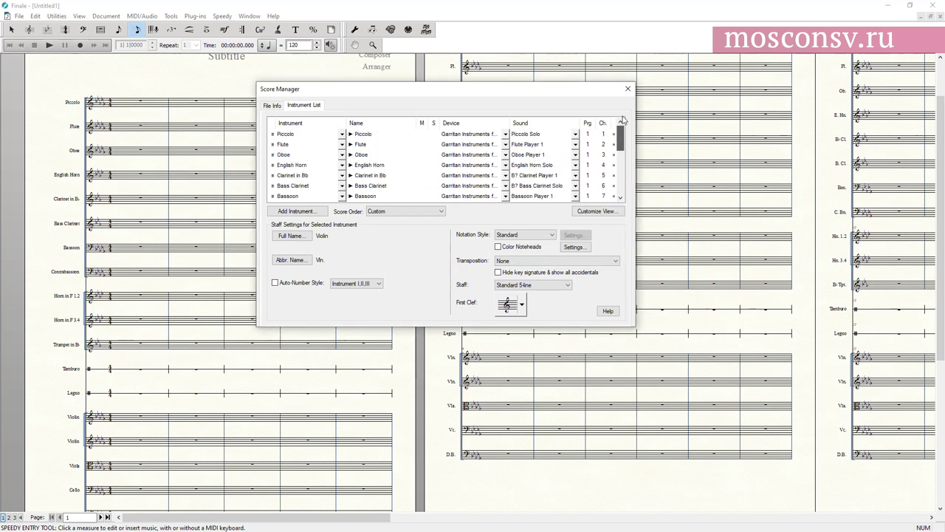
click(462, 134)
click(471, 170)
click(471, 145)
click(478, 177)
click(472, 154)
click(479, 181)
click(472, 153)
click(468, 188)
click(472, 165)
click(473, 164)
click(467, 198)
click(467, 176)
click(467, 208)
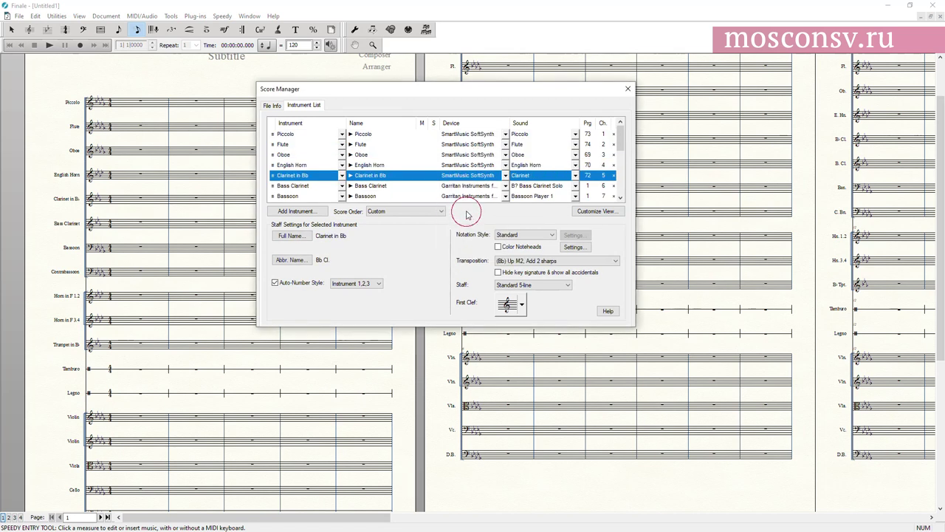
Assign SmartMusic SoftSynth as the device for the Bass Clarinet, Bassoon, Contrabassoon and Horn in F 1.2.
click(467, 155)
click(468, 187)
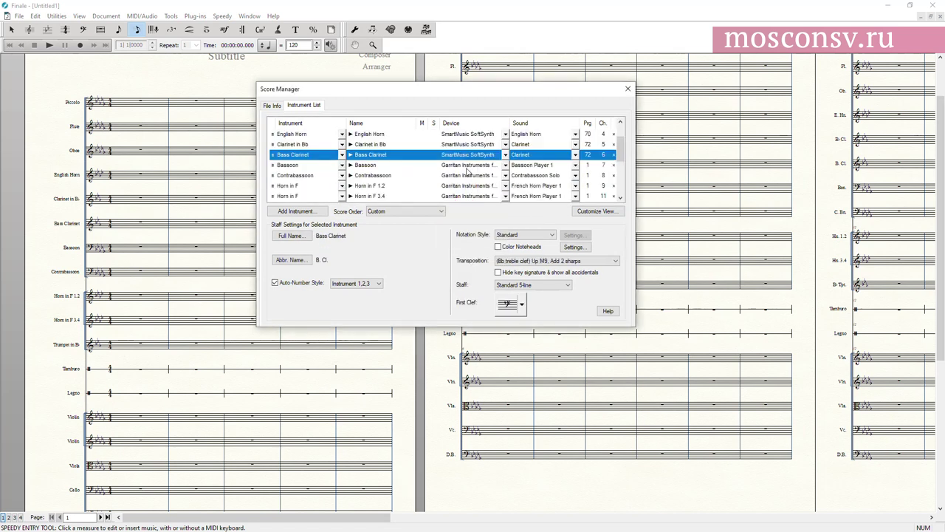
click(473, 164)
click(473, 164)
click(467, 198)
click(471, 175)
click(471, 175)
click(467, 208)
click(472, 186)
click(472, 185)
click(467, 219)
Switch the device of the Horn in F 3.4, Trumpet in Bb, Tamburo and Legno staves to SmartMusic SoftSynth.
click(471, 164)
click(471, 165)
click(469, 199)
click(471, 175)
click(471, 176)
click(469, 210)
click(461, 186)
click(461, 185)
click(468, 219)
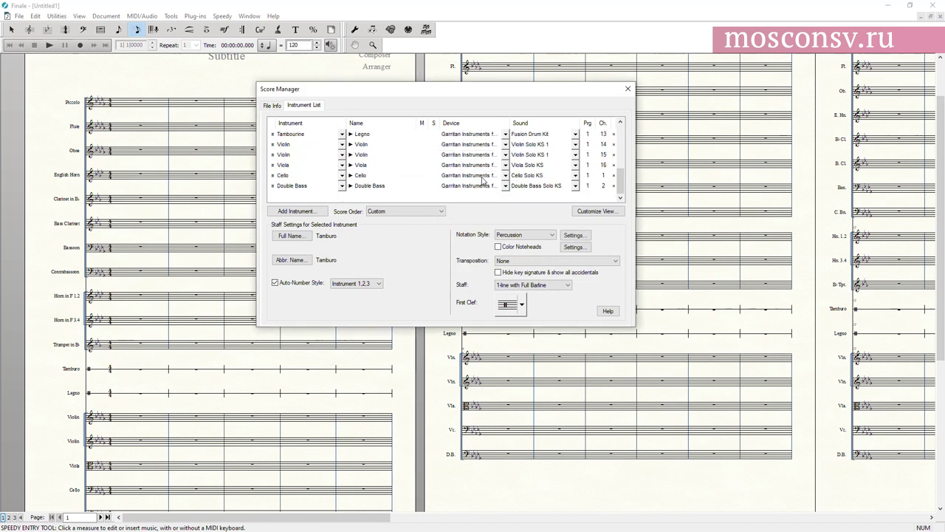
click(468, 167)
click(472, 199)
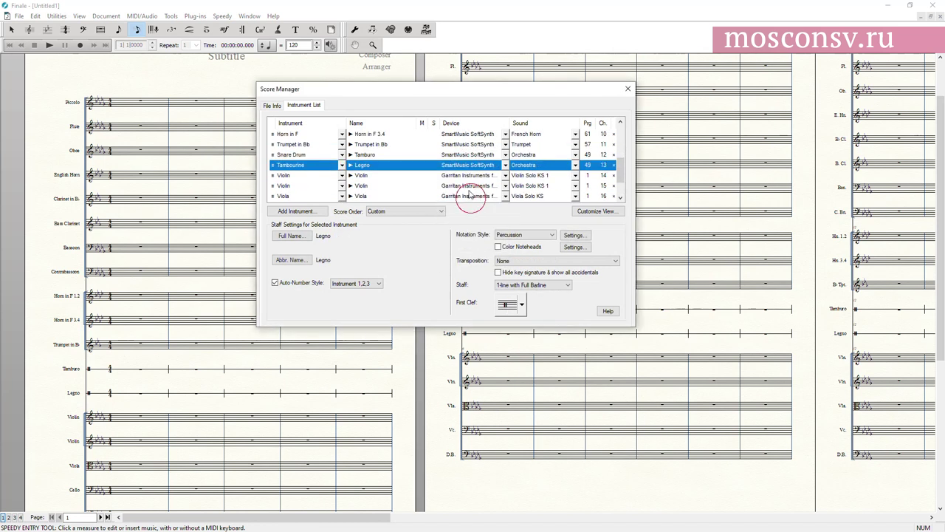
click(468, 178)
click(470, 200)
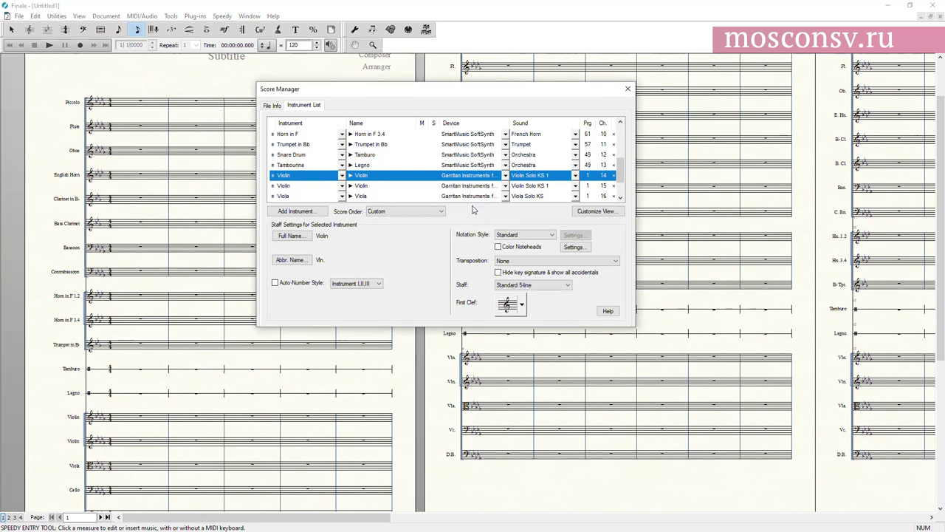
Set the sound of the Tamburo and Legno staves to Strings from the Ensemble group.
click(548, 157)
mouse_move(543, 189)
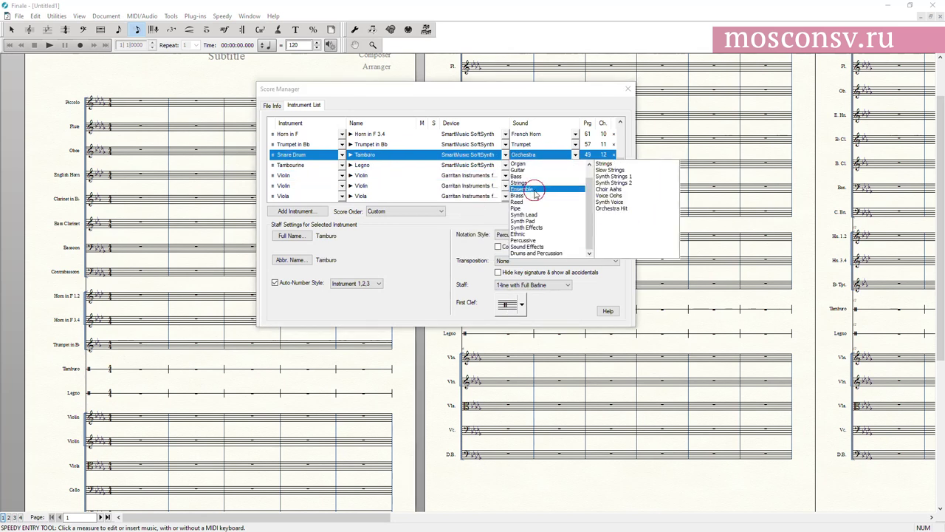
click(622, 164)
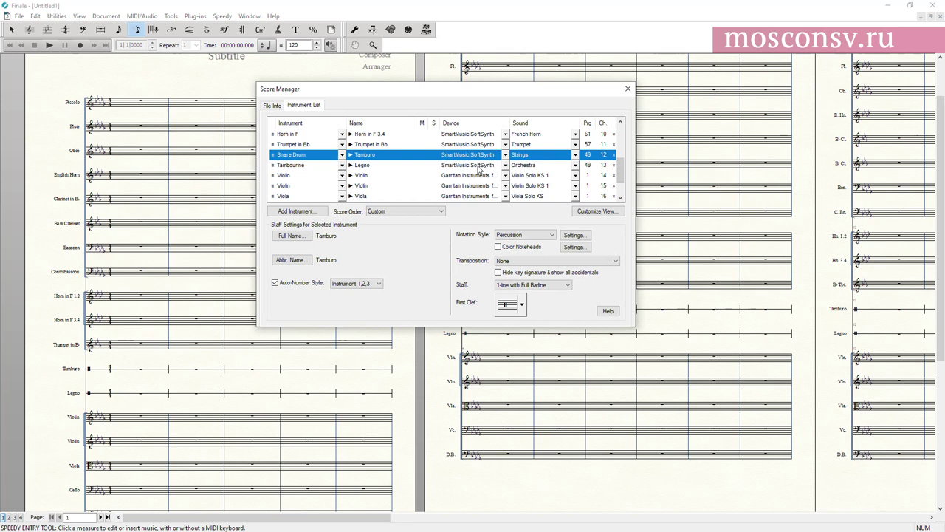
click(537, 165)
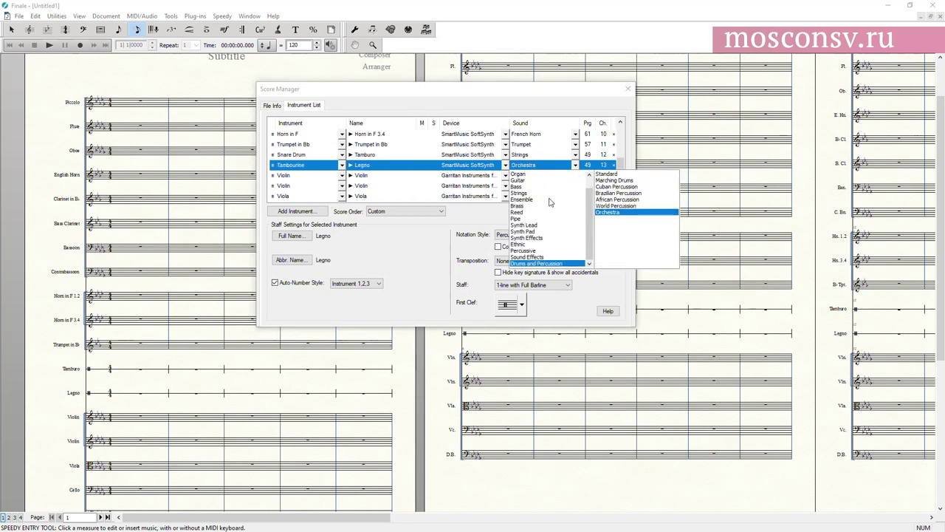
mouse_move(549, 200)
click(630, 178)
Set the first Violin staff's device to SmartMusic SoftSynth and its sound to Strings from the Ensemble group.
click(474, 179)
click(474, 178)
click(480, 211)
click(533, 176)
click(535, 181)
click(534, 180)
mouse_move(526, 222)
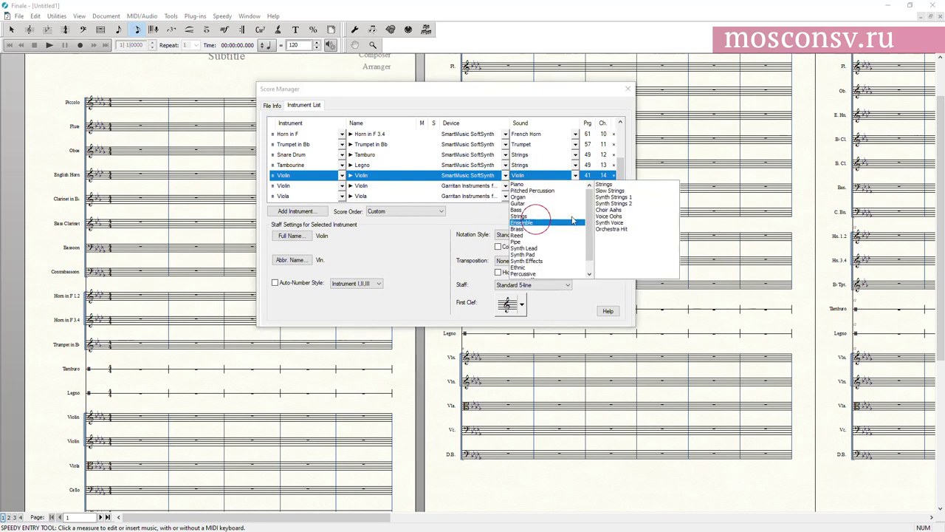
click(624, 183)
Give the second Violin staff the SmartMusic SoftSynth device and the Ensemble group's Strings sound.
click(484, 186)
click(473, 220)
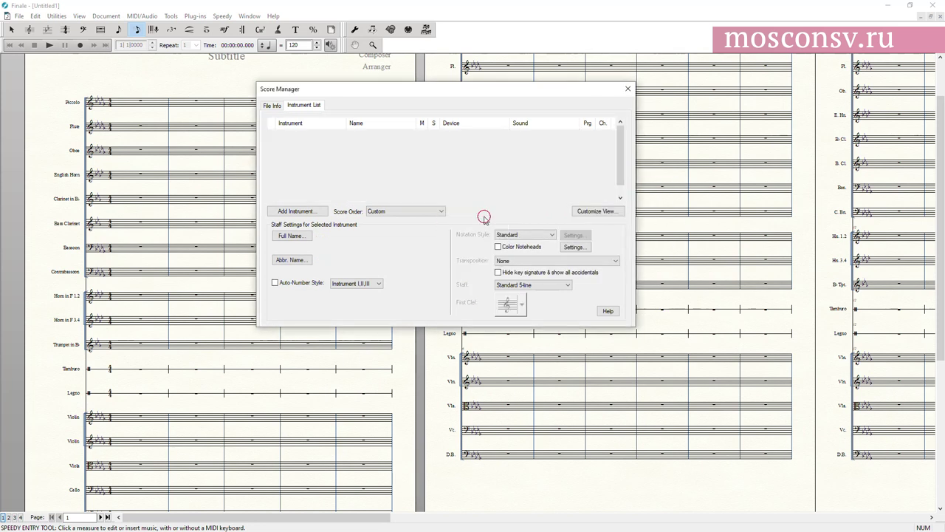
click(536, 184)
mouse_move(539, 233)
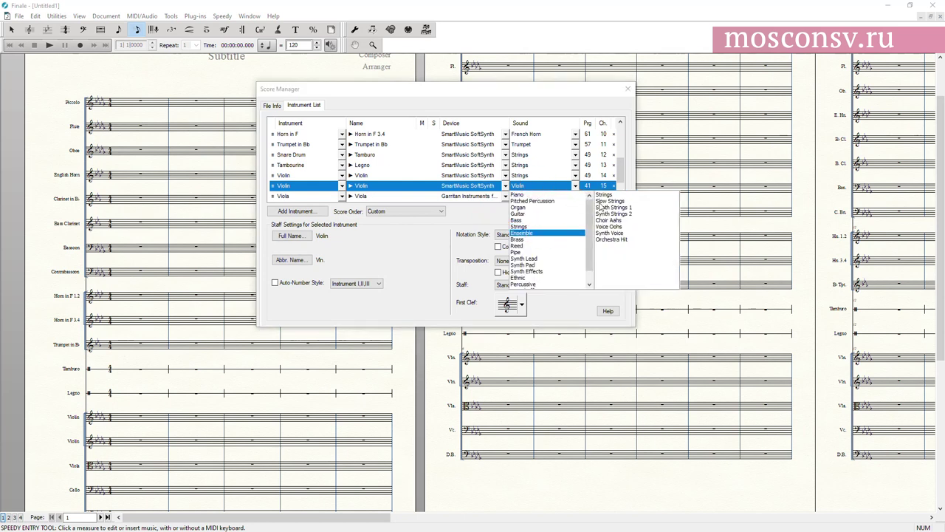
click(610, 196)
click(480, 195)
click(489, 230)
click(516, 197)
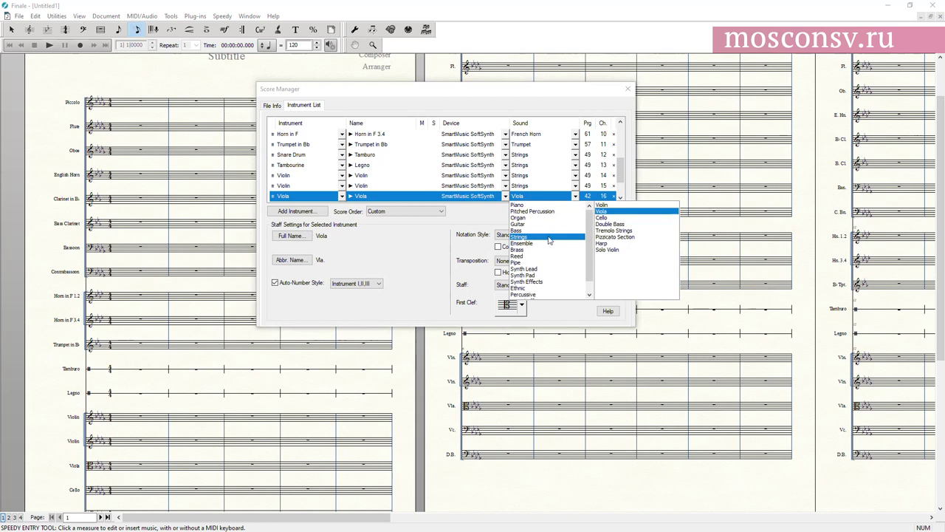
mouse_move(549, 243)
click(604, 205)
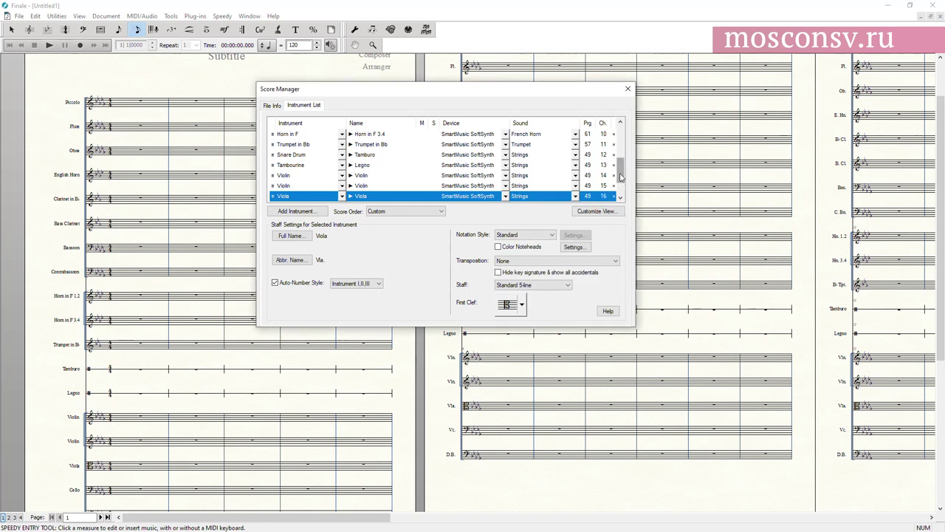
Change the sound of the Legno and Tamburo staves to Standard from the Drums and Percussion group.
scroll(620, 178, down, 1)
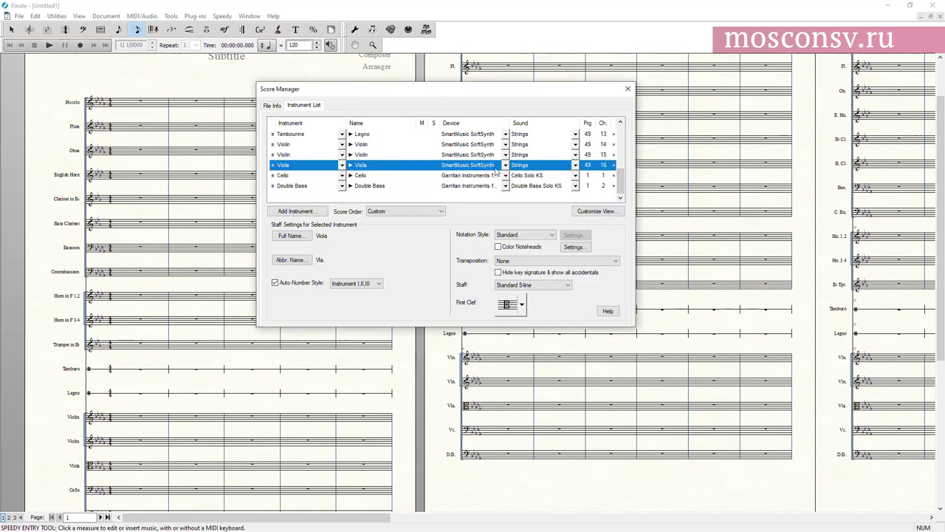
scroll(506, 157, up, 1)
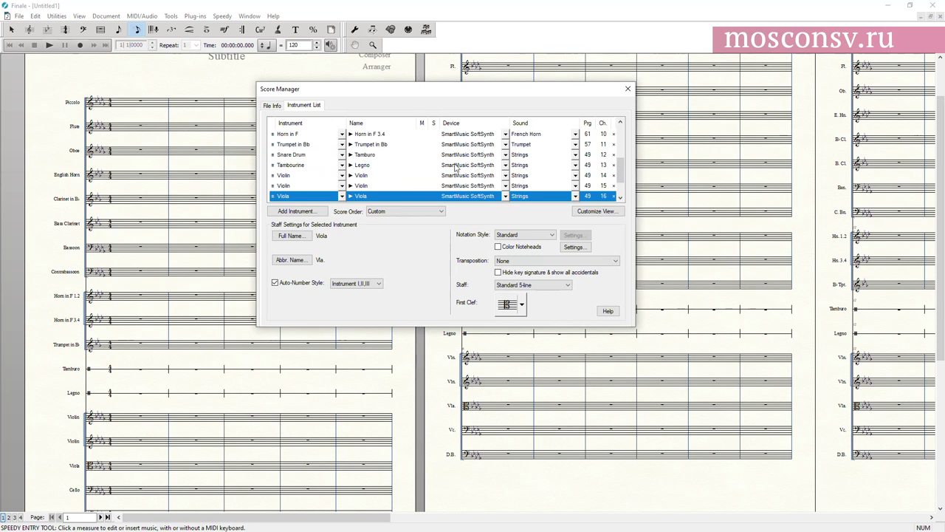
click(531, 166)
scroll(530, 263, down, 2)
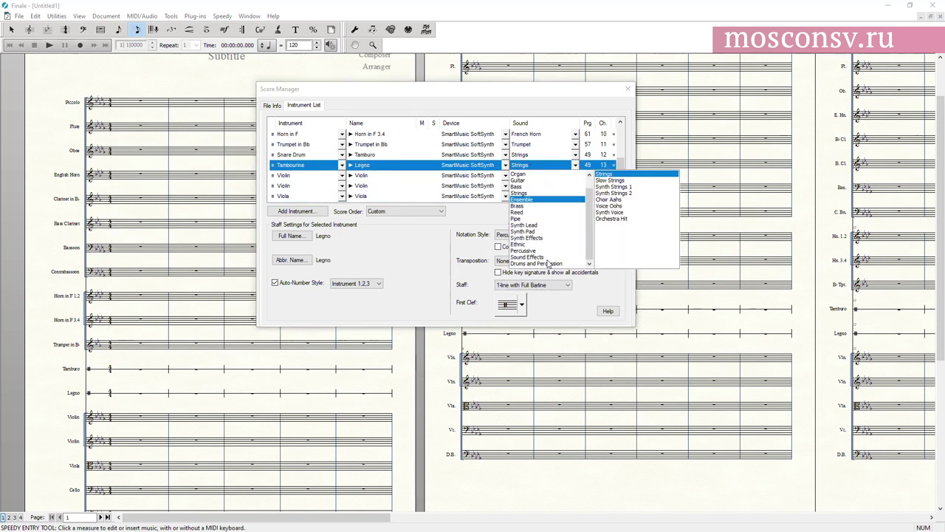
mouse_move(550, 263)
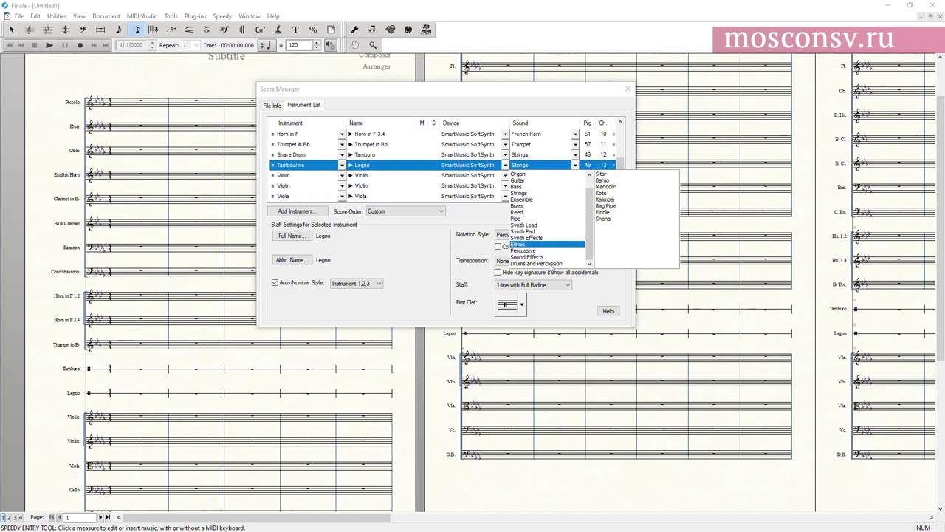
click(612, 173)
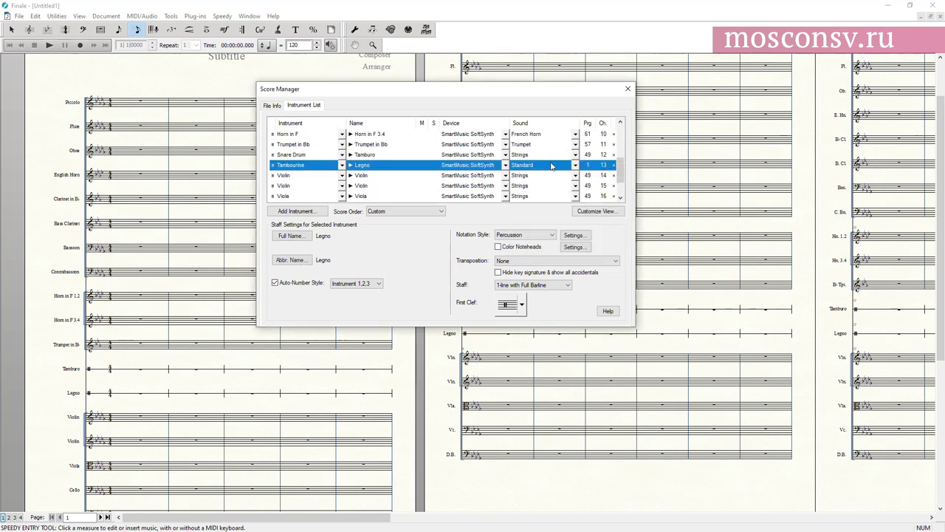
click(516, 154)
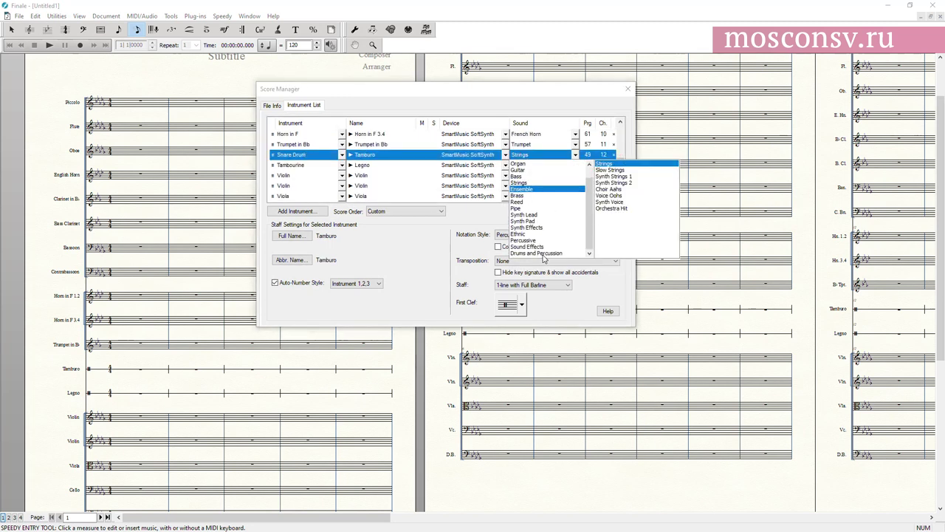
mouse_move(547, 253)
click(607, 164)
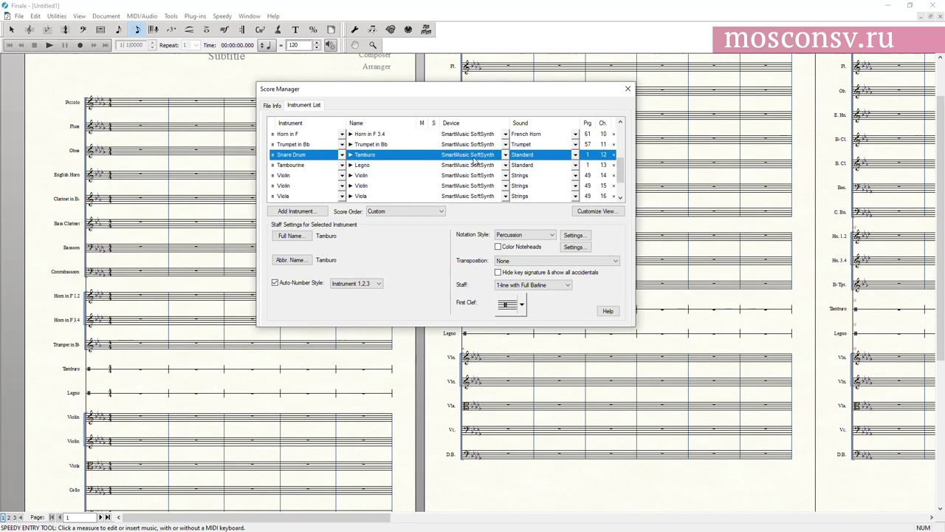
drag(621, 168, 624, 188)
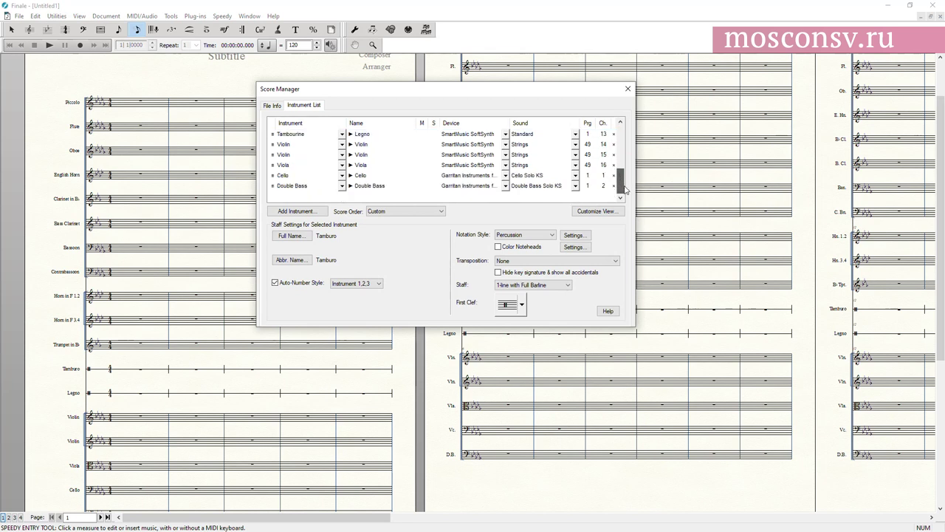
click(489, 175)
click(476, 212)
click(533, 179)
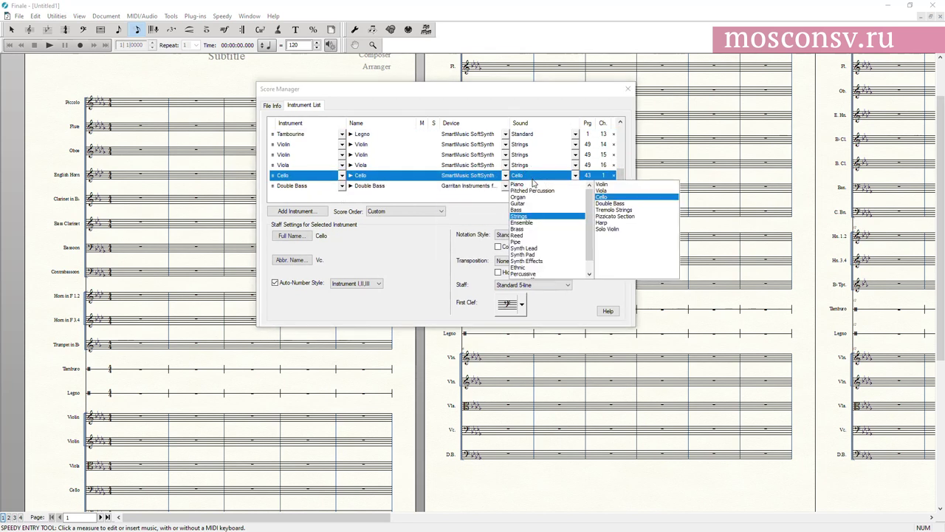
click(543, 223)
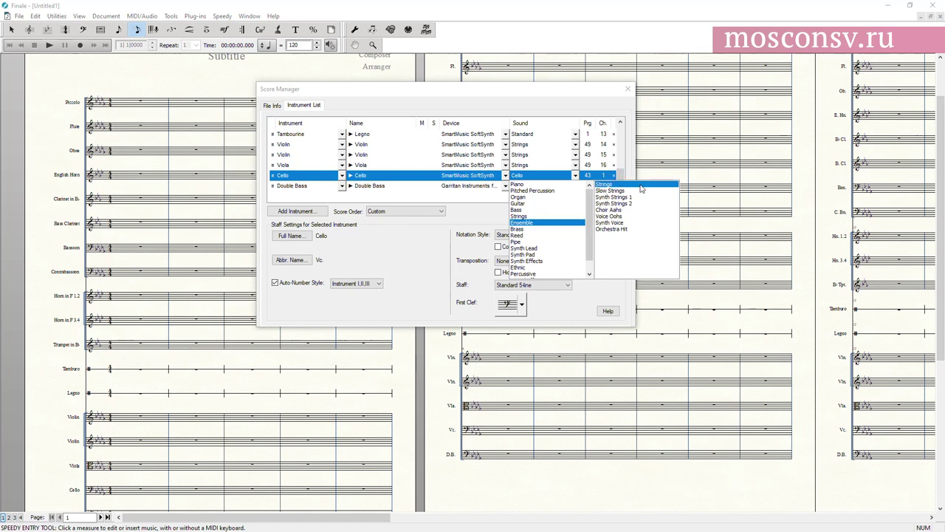
click(641, 185)
click(485, 186)
click(488, 220)
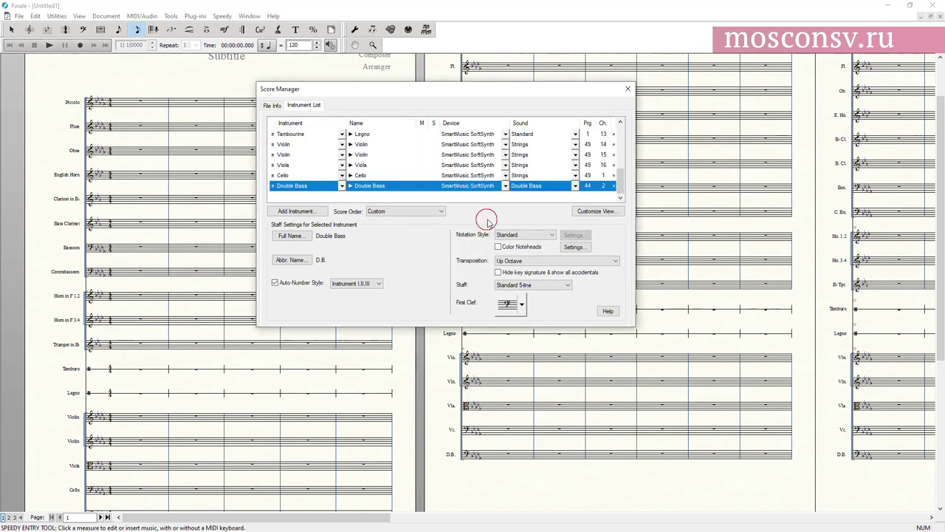
click(532, 185)
click(543, 233)
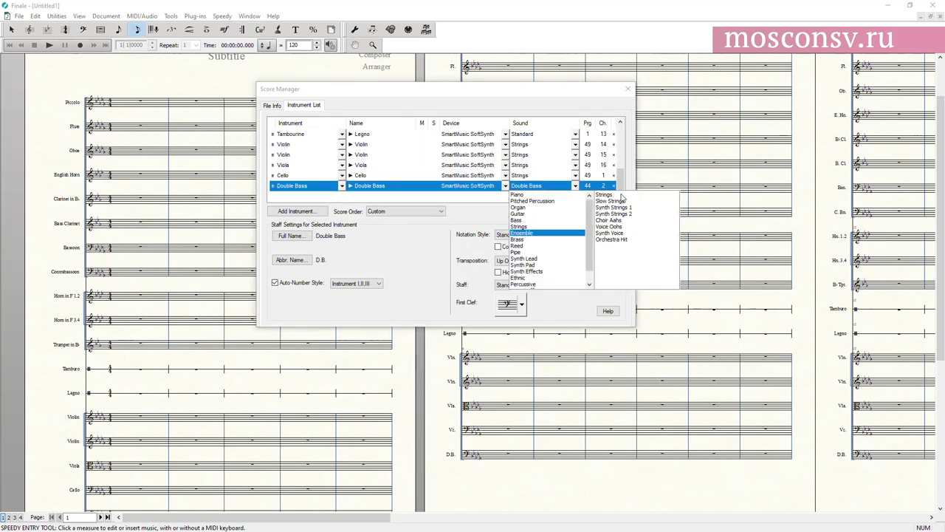
click(622, 195)
click(628, 89)
scroll(184, 355, down, 2)
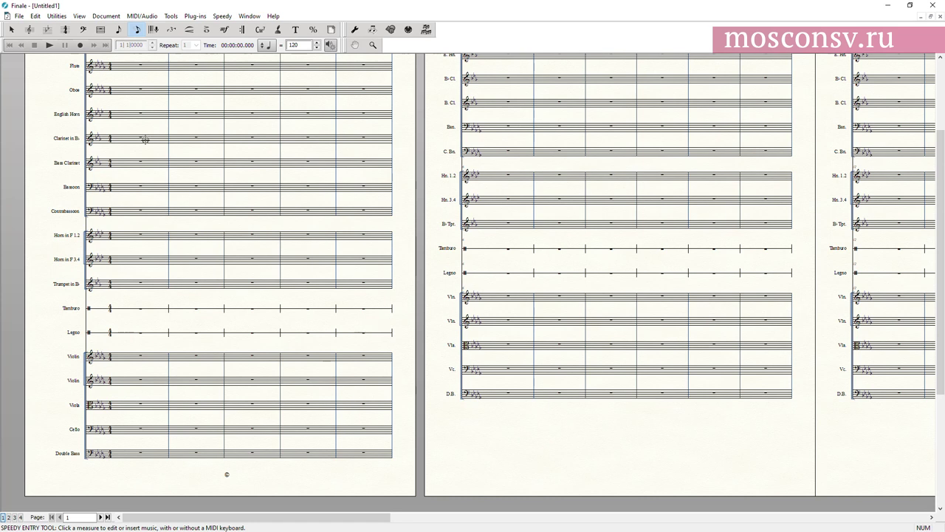
click(49, 45)
click(190, 203)
scroll(191, 202, down, 5)
click(136, 160)
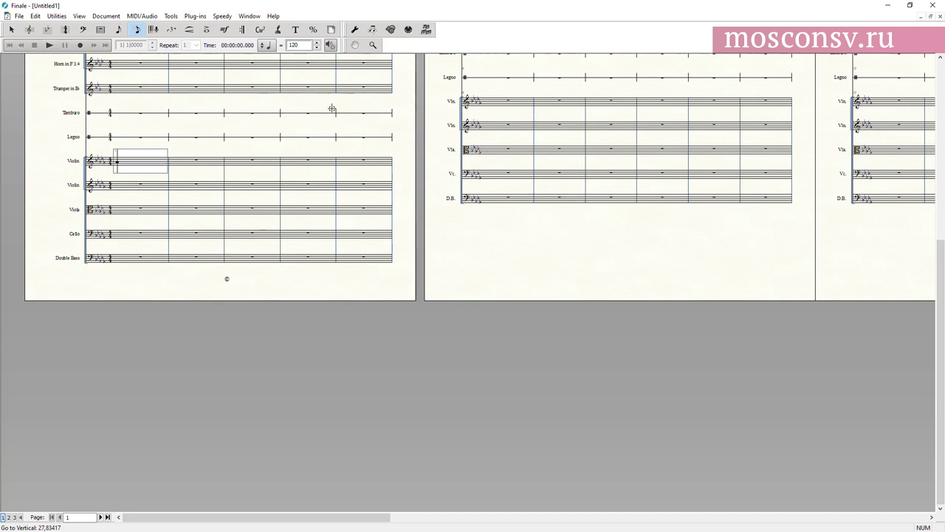
scroll(332, 111, up, 2)
click(140, 186)
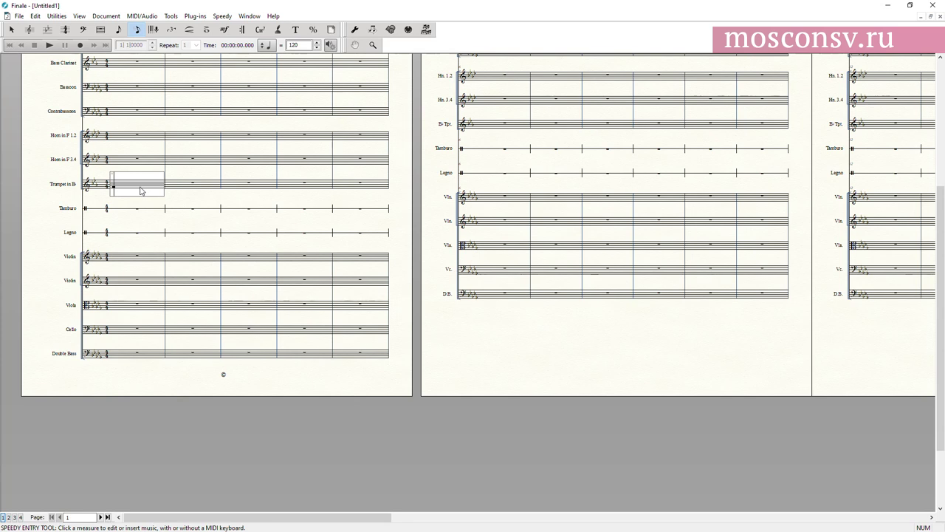
click(309, 168)
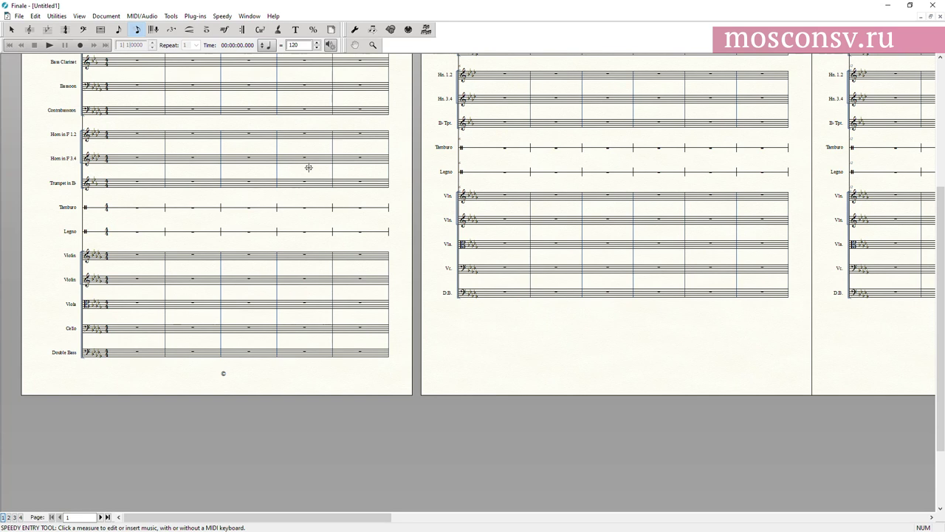
scroll(410, 107, up, 2)
drag(405, 177, 384, 211)
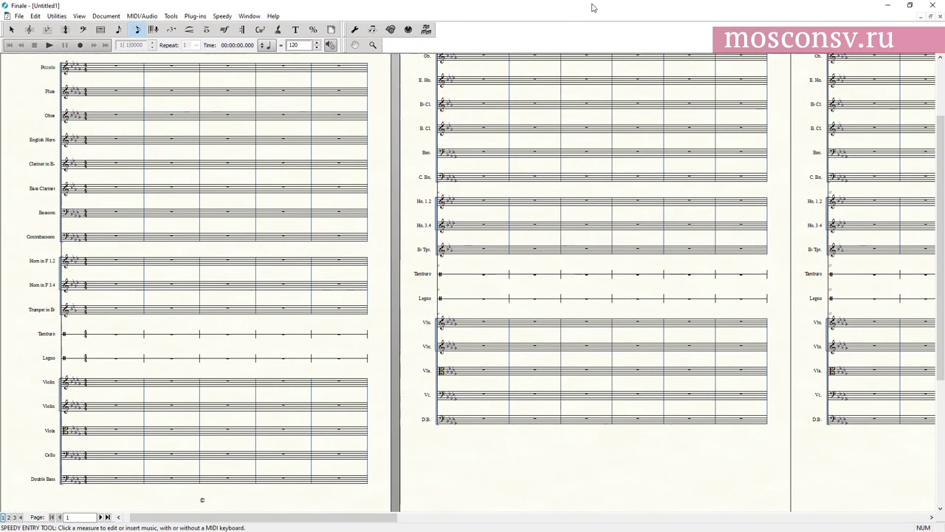
Place the score window and Свиридов.pdf in Foxit Reader side by side on the screen.
drag(592, 7, 0, 148)
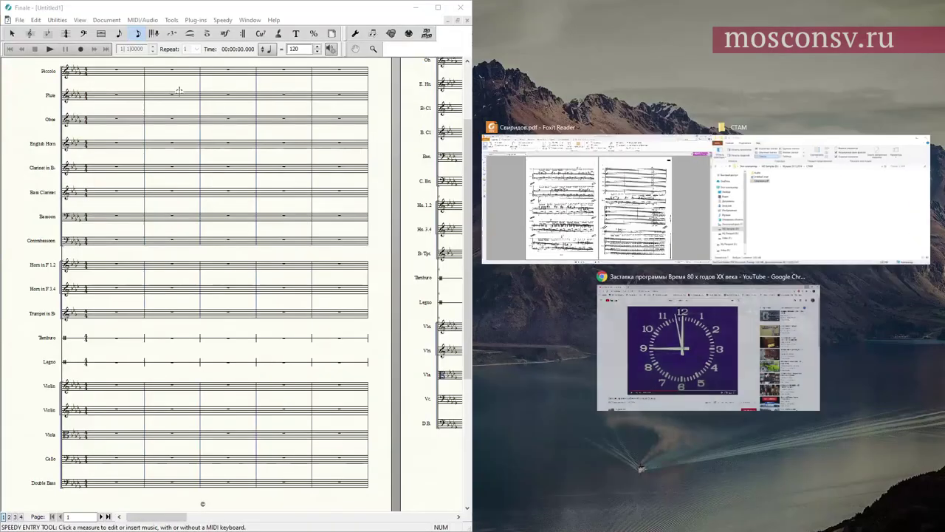
click(542, 199)
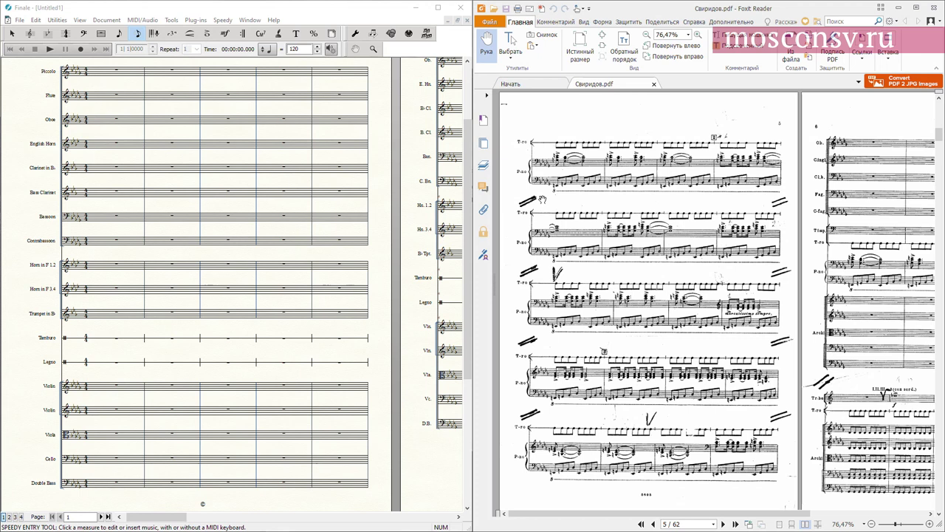
drag(810, 183, 641, 173)
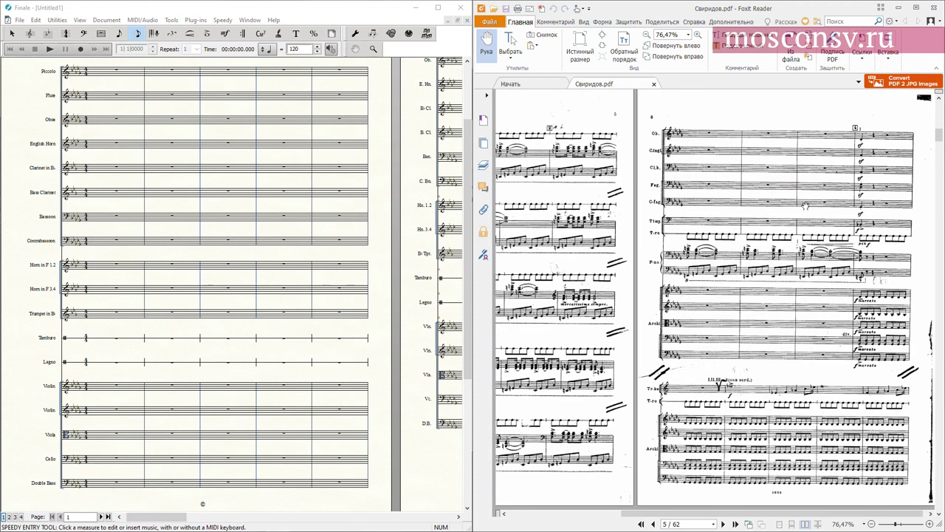
Show Свиридов.pdf one page at a time and bring up page 6 enlarged to 110.47%.
click(582, 21)
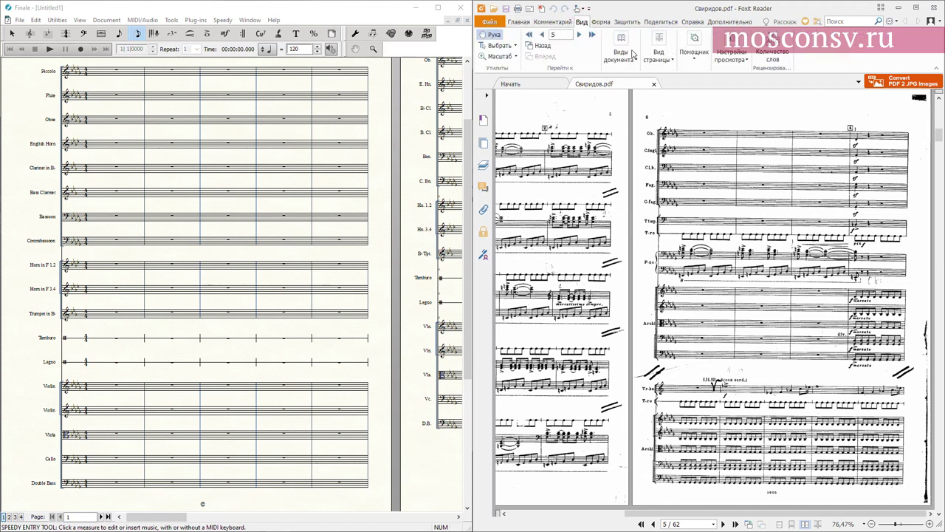
click(661, 61)
click(687, 85)
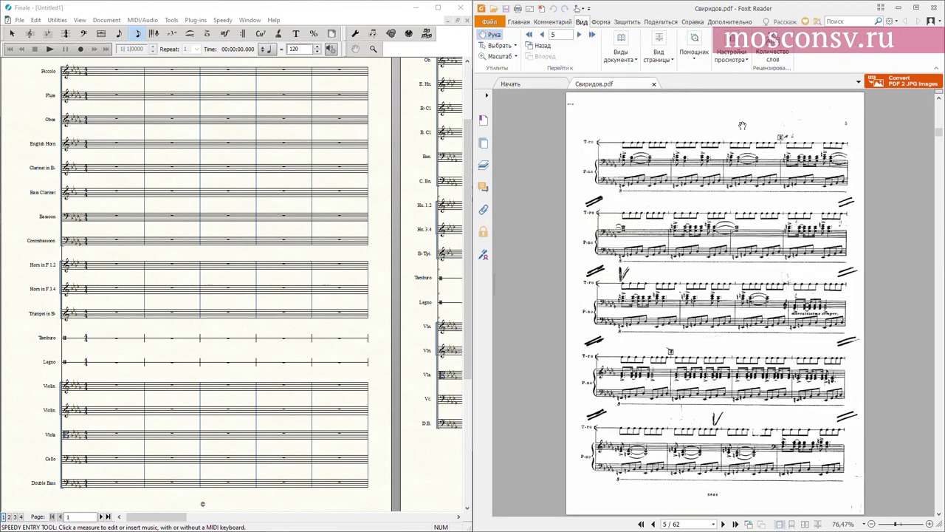
scroll(833, 284, down, 1)
scroll(854, 280, up, 4)
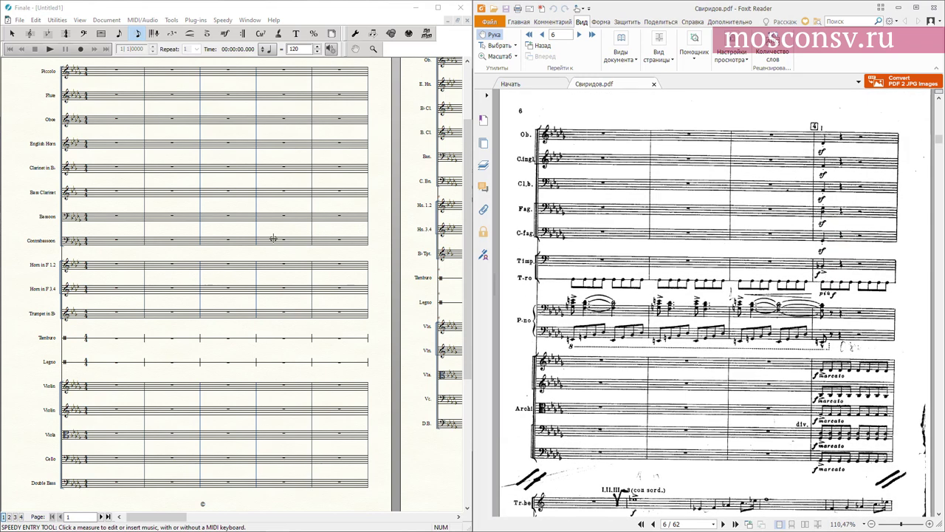
Save the Finale score in the СТАМ folder under the file name Свиридов.
drag(273, 238, 259, 230)
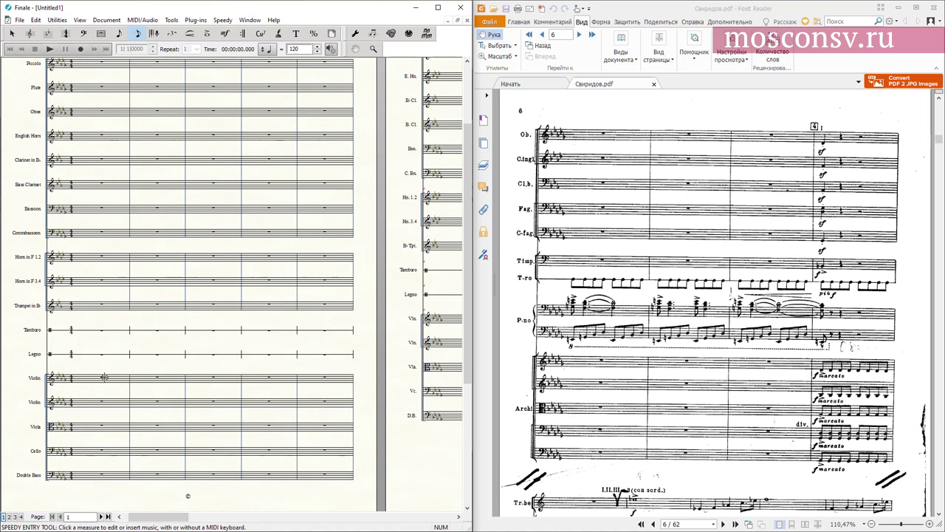
scroll(116, 333, down, 3)
key(ctrl+s)
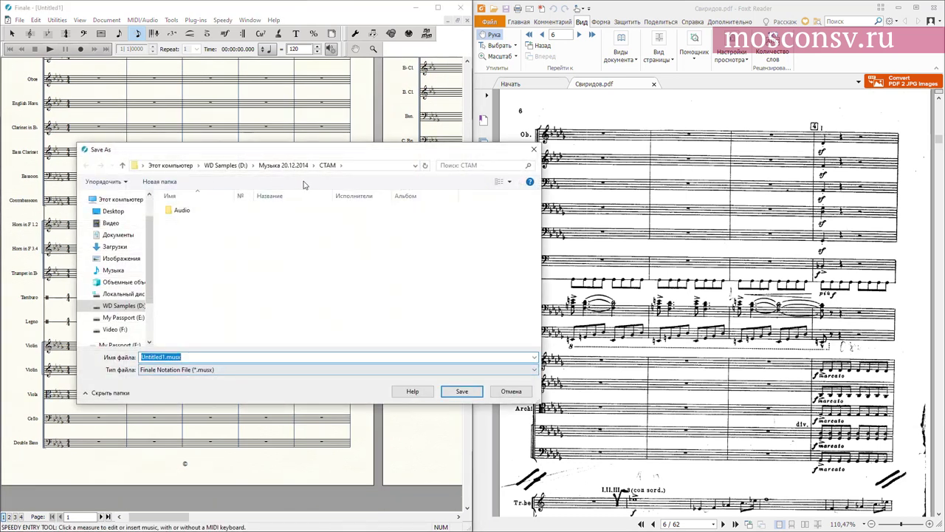
text(Cd)
double_click(231, 359)
text(Свиридов)
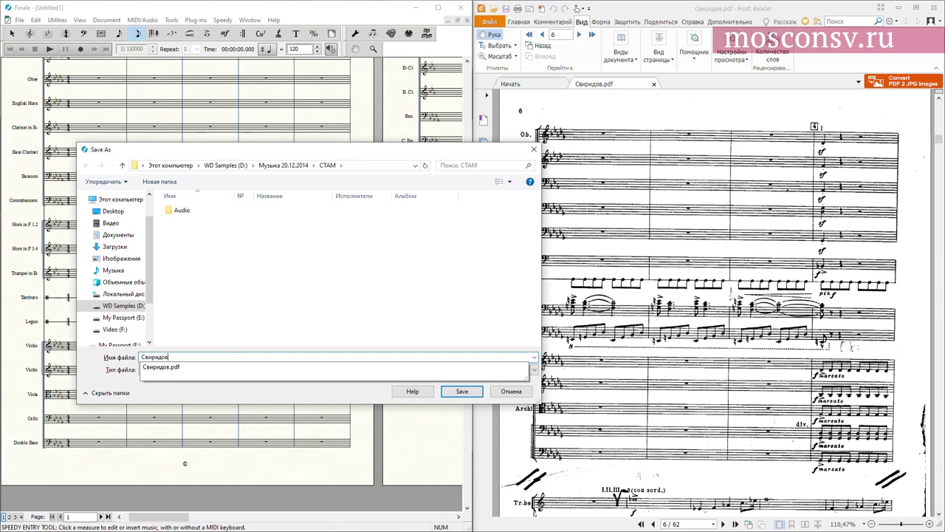
key(Return)
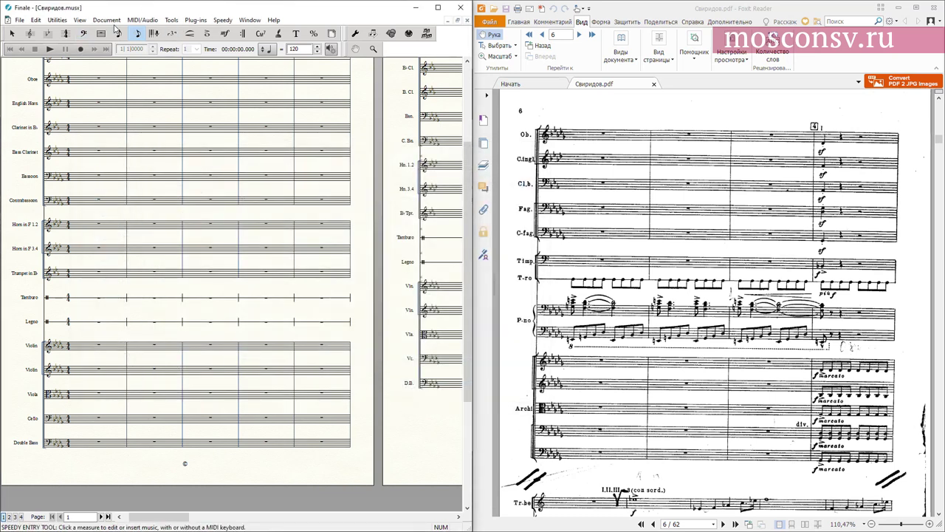
Turn off the keyboard shortcuts in the TG Tools Menu Shortcuts plug-in.
click(191, 26)
mouse_move(214, 112)
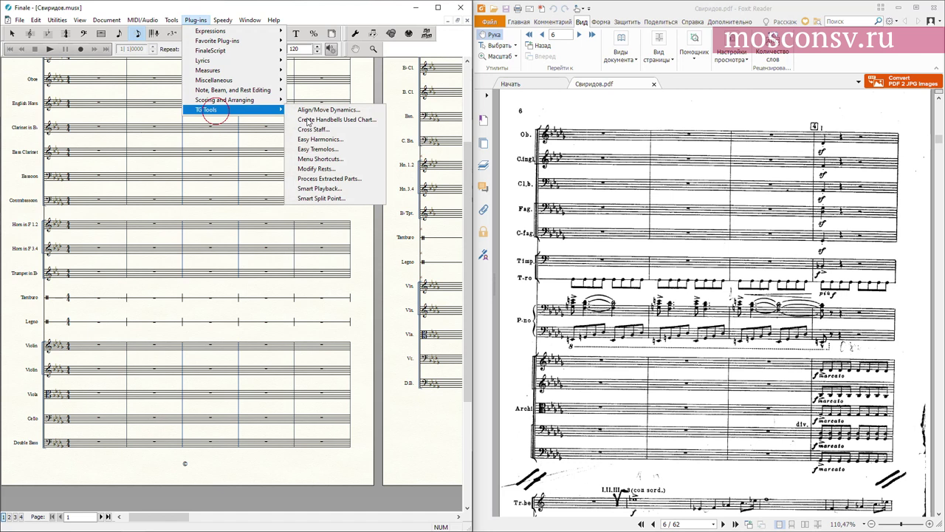
click(317, 159)
click(430, 255)
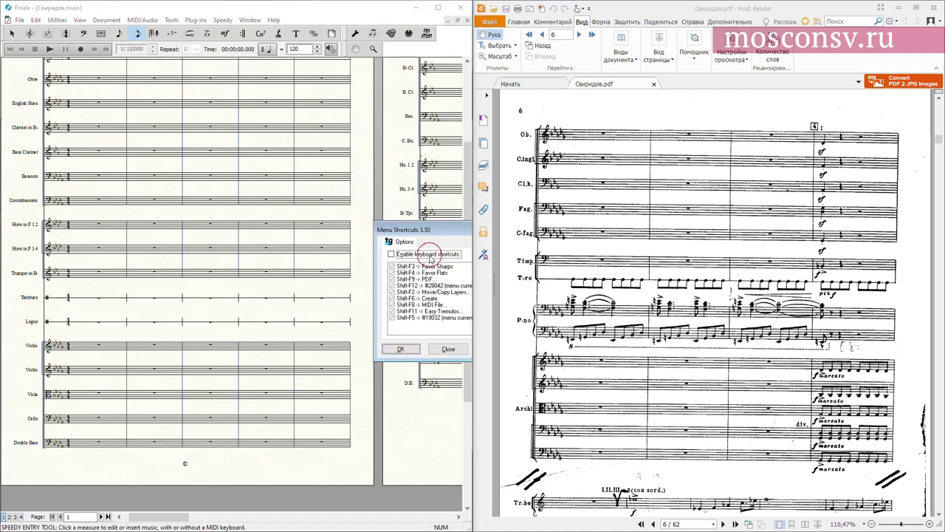
click(403, 349)
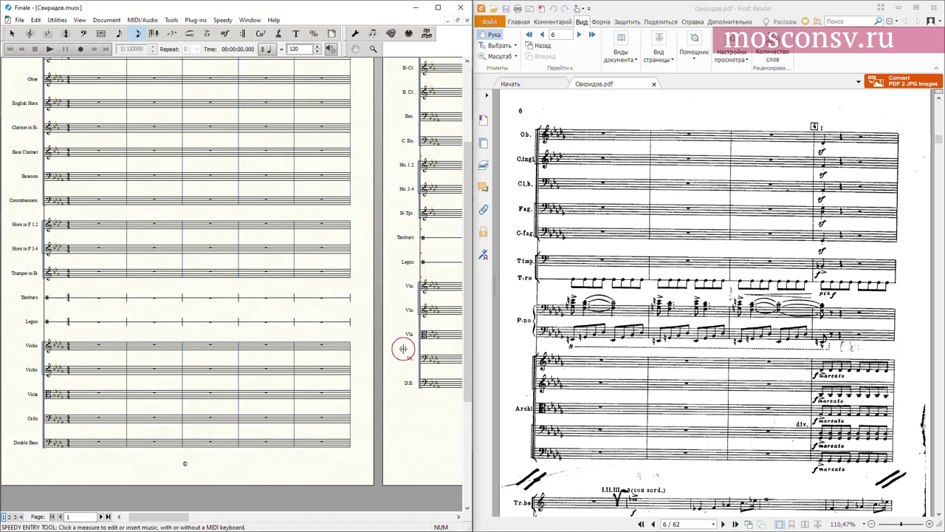
click(139, 34)
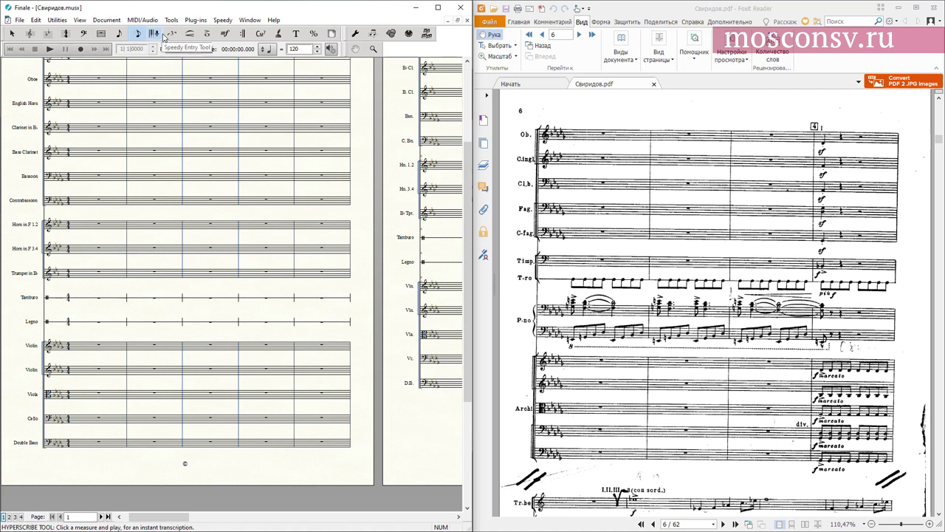
click(225, 35)
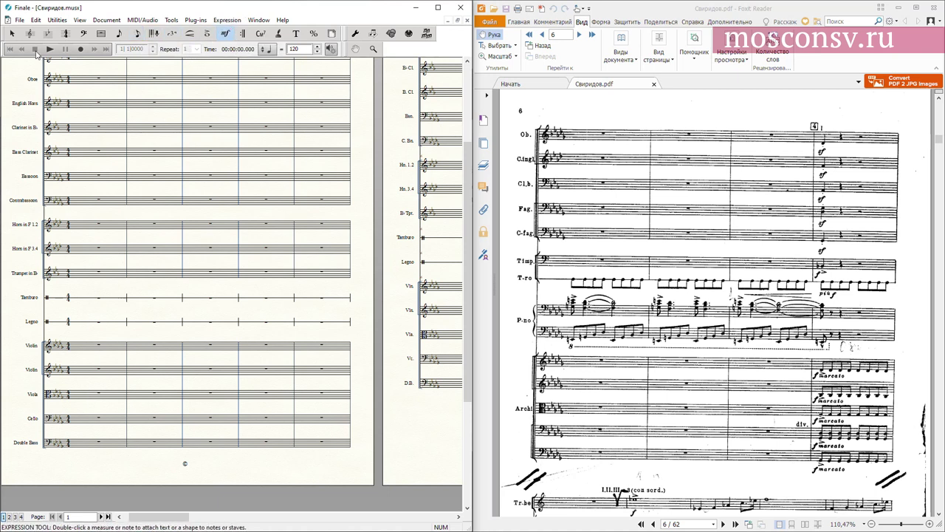
click(13, 34)
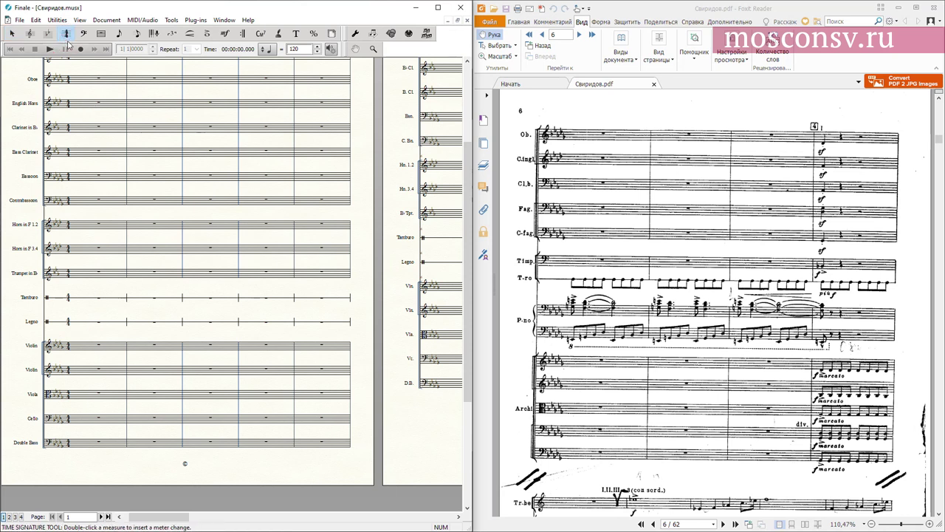
click(85, 35)
click(333, 35)
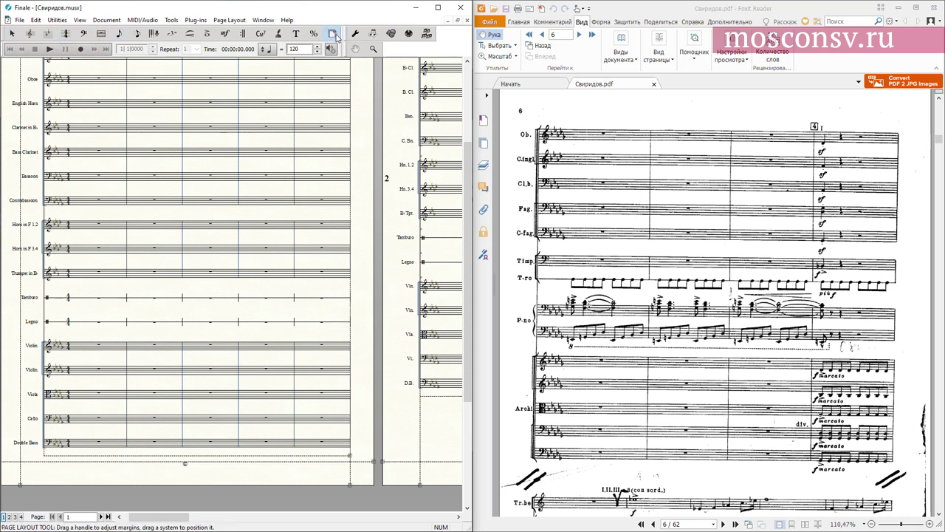
click(190, 34)
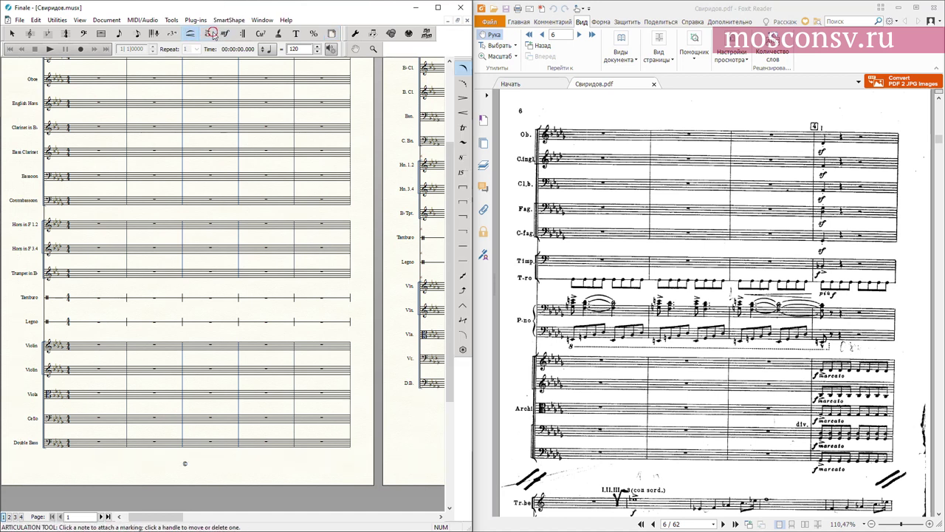
click(209, 34)
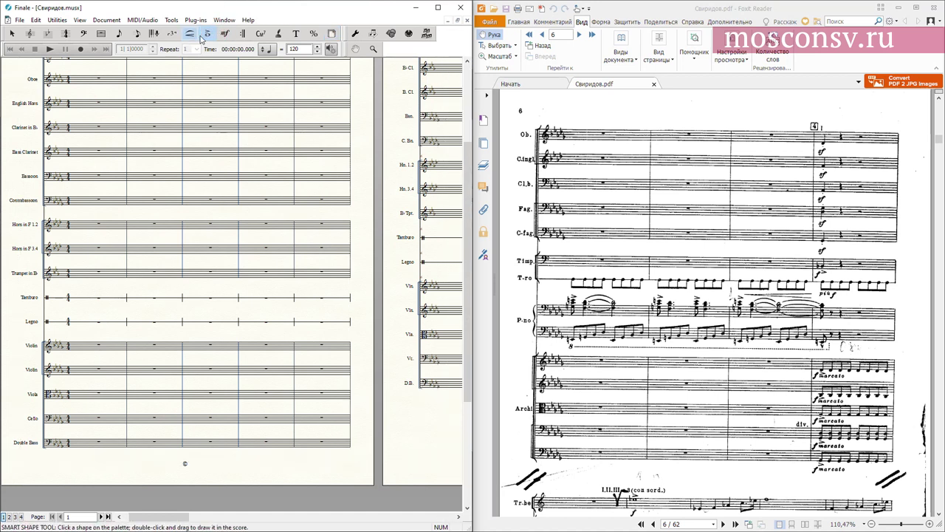
click(225, 34)
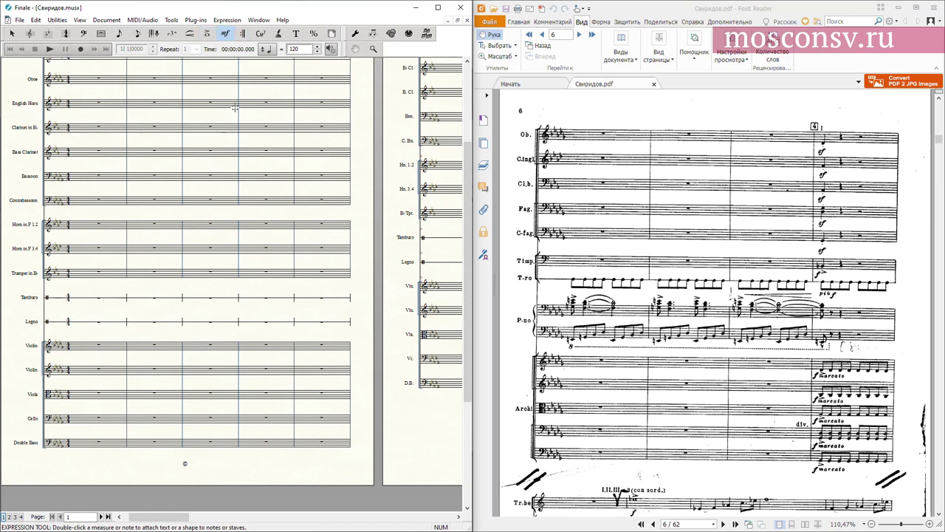
key(F2)
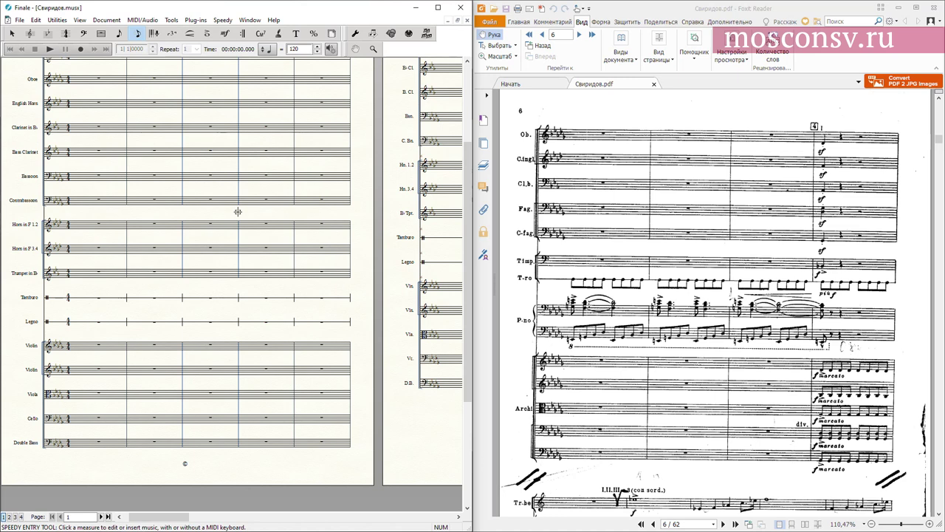
Examine the opening tempo marking on page 3 of Свиридов.pdf and return to page 6.
drag(638, 344, 675, 325)
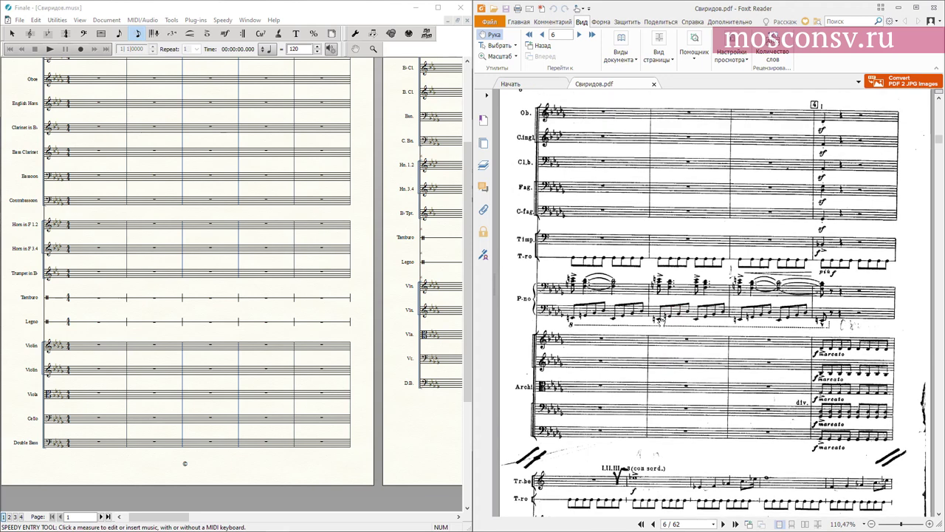
scroll(204, 271, down, 1)
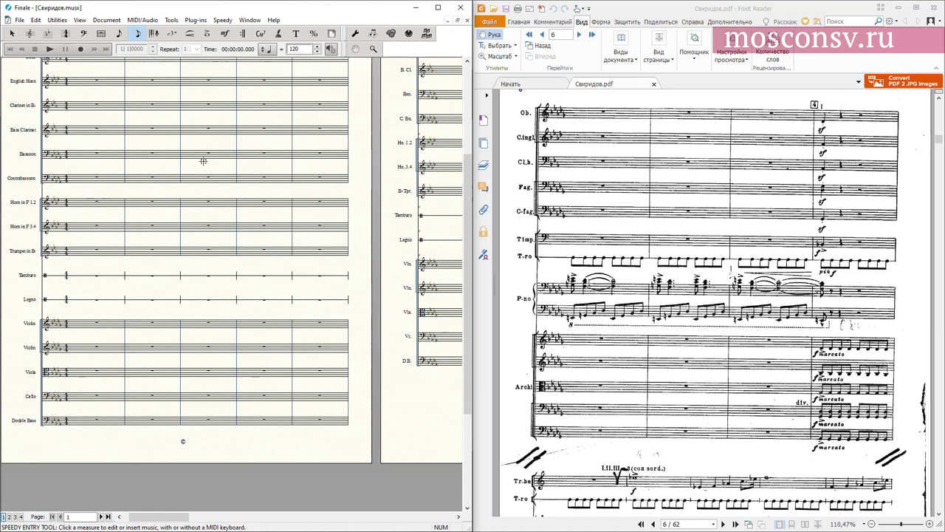
scroll(203, 161, up, 3)
scroll(194, 198, up, 4)
scroll(719, 188, up, 1)
scroll(694, 256, up, 15)
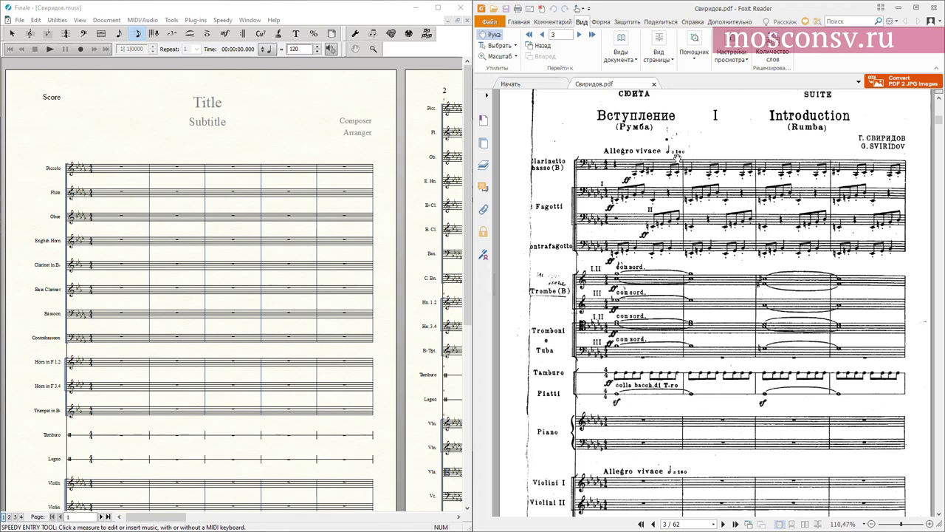
scroll(681, 157, up, 3)
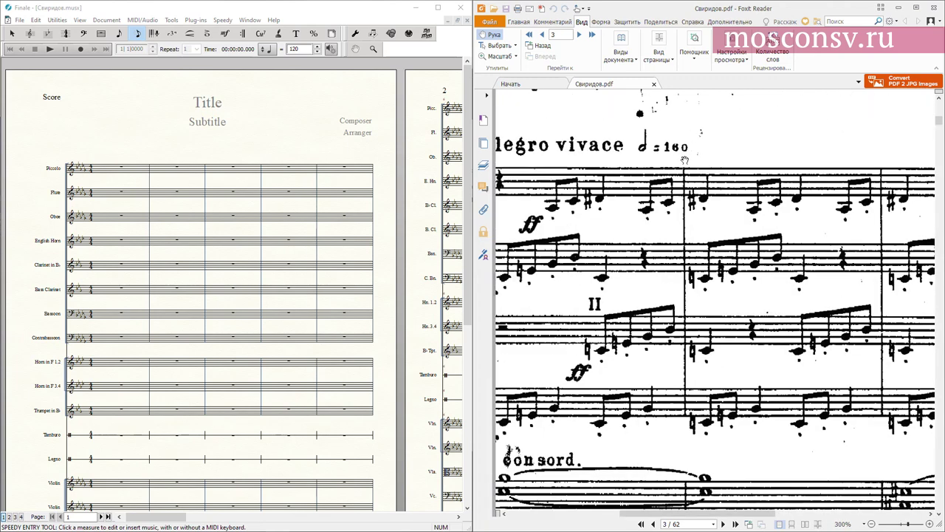
scroll(687, 163, down, 3)
scroll(716, 233, down, 15)
scroll(723, 246, up, 4)
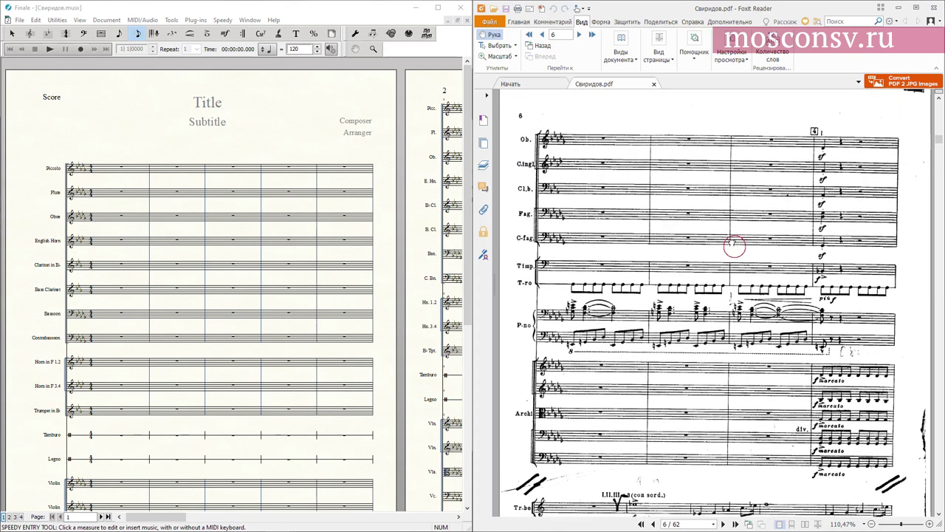
drag(734, 246, 734, 242)
Start an expression on the first Piccolo measure, duplicate the Adagio entry in Tempo Marks, and open the copy for editing.
right_click(129, 185)
key(shift+F4)
double_click(89, 145)
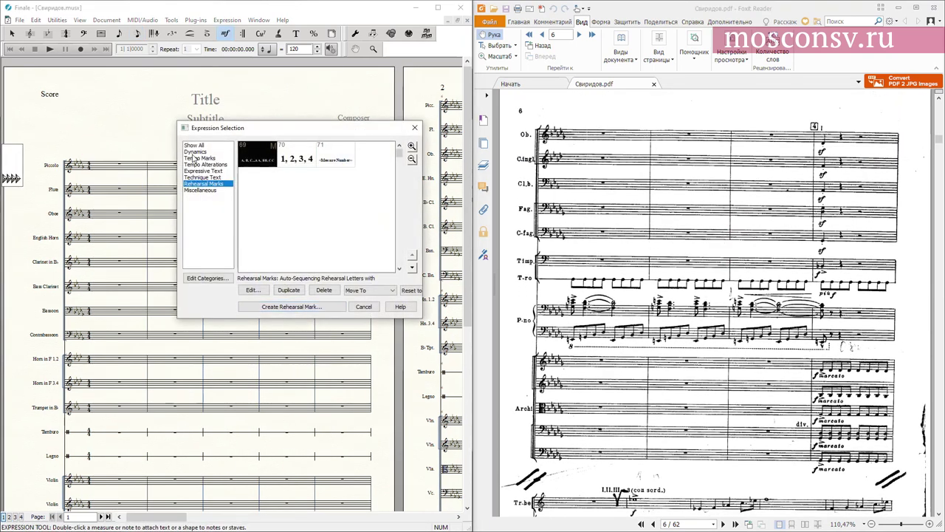
click(198, 158)
click(312, 161)
click(289, 290)
click(252, 289)
key(Home)
key(ctrl+shift+Right)
text(Ф)
key(BackSpace)
key(ctrl+z)
key(ctrl+z)
Replace the wording of the duplicated tempo mark with "Allegro vivace".
key(Left)
key(ctrl+shift+Right)
text(Allegro vivcce)
key(BackSpace)
key(BackSpace)
key(BackSpace)
text(acc)
key(BackSpace)
key(BackSpace)
text(ce)
Set the metronome figure in the duplicated tempo mark's text to 160.
key(End)
key(BackSpace)
key(BackSpace)
text(160)
key(Left)
key(Left)
key(Left)
key(Left)
key(Left)
key(Left)
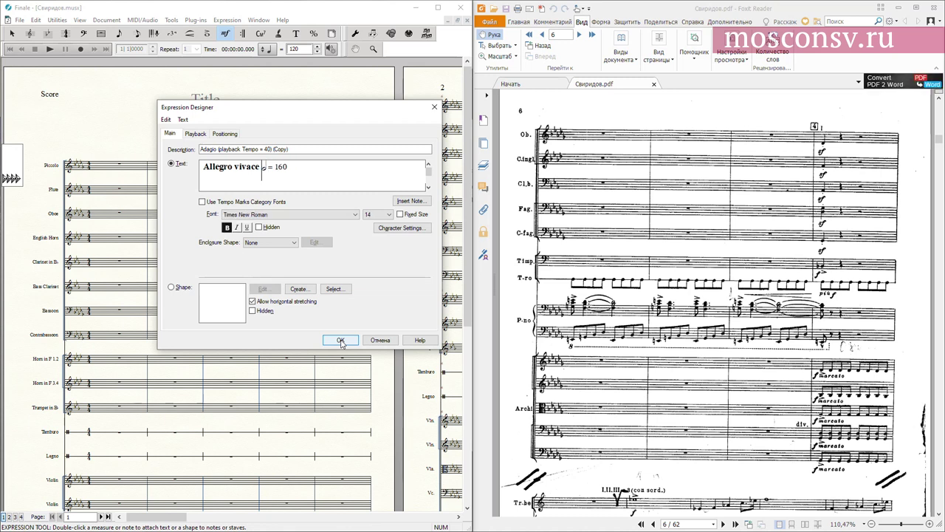
Set the tempo mark's playback to a half-note beat at 160 and add the mark to the score.
click(194, 135)
click(336, 162)
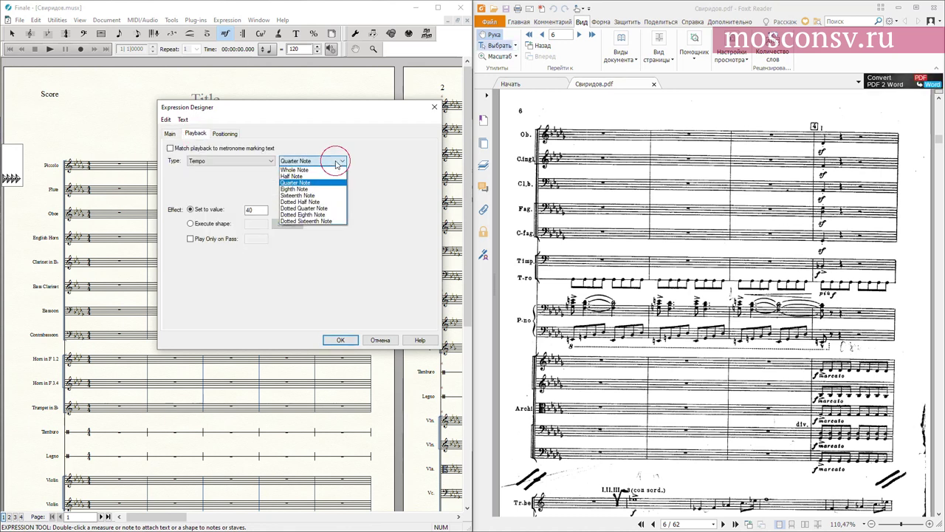
click(294, 176)
double_click(257, 211)
text(16)
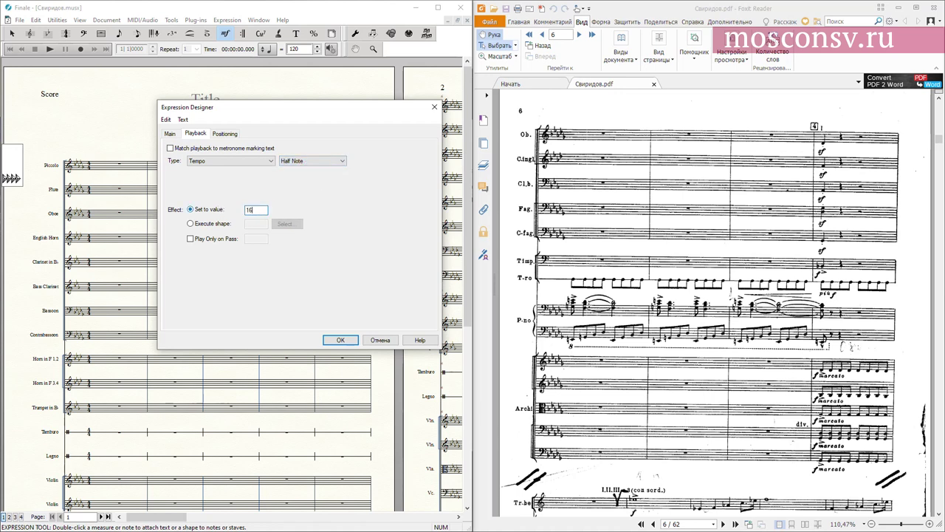
text(0)
key(Return)
Enter eight eighth notes in the first measure of the upper Violin staff with Speedy Entry.
key(F2)
scroll(251, 259, down, 3)
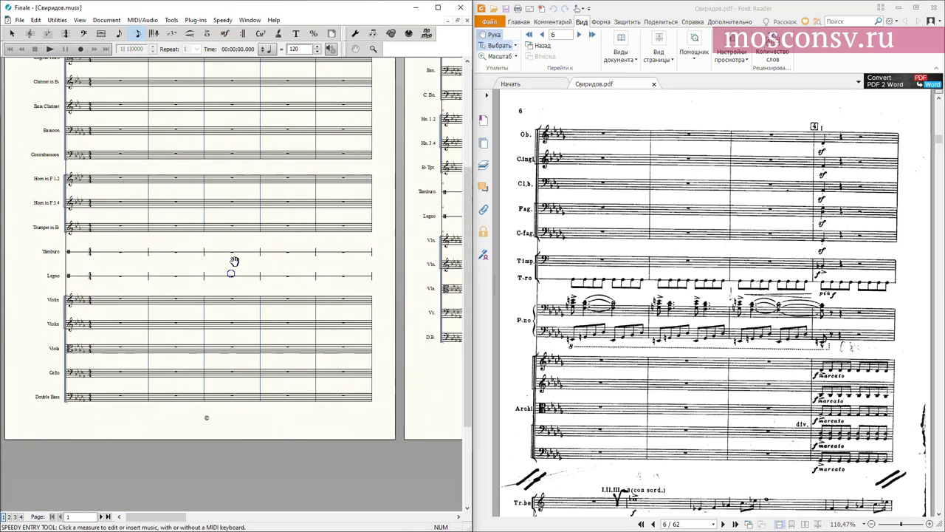
click(144, 244)
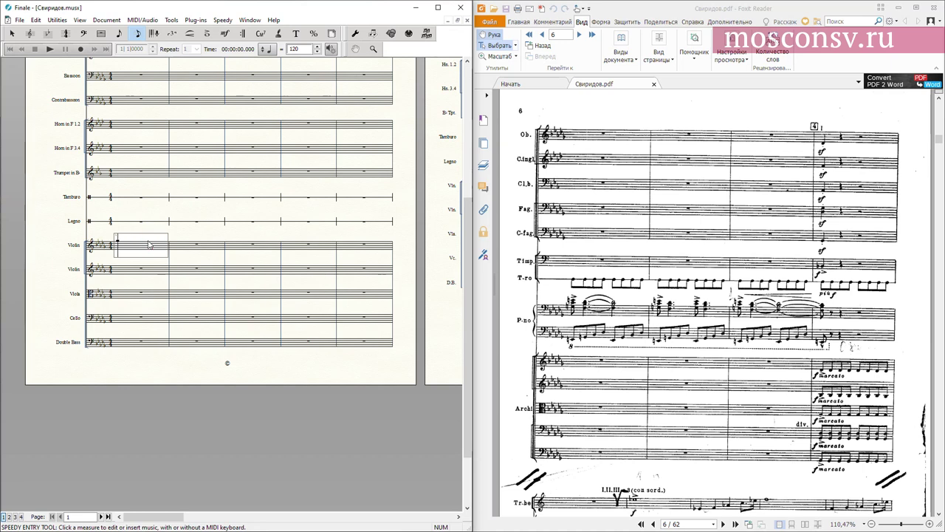
scroll(905, 397, down, 4)
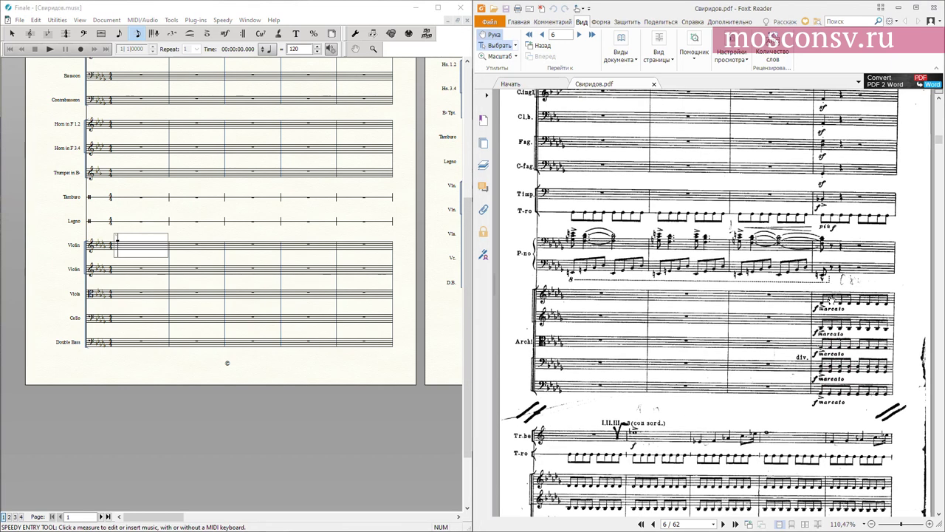
click(141, 251)
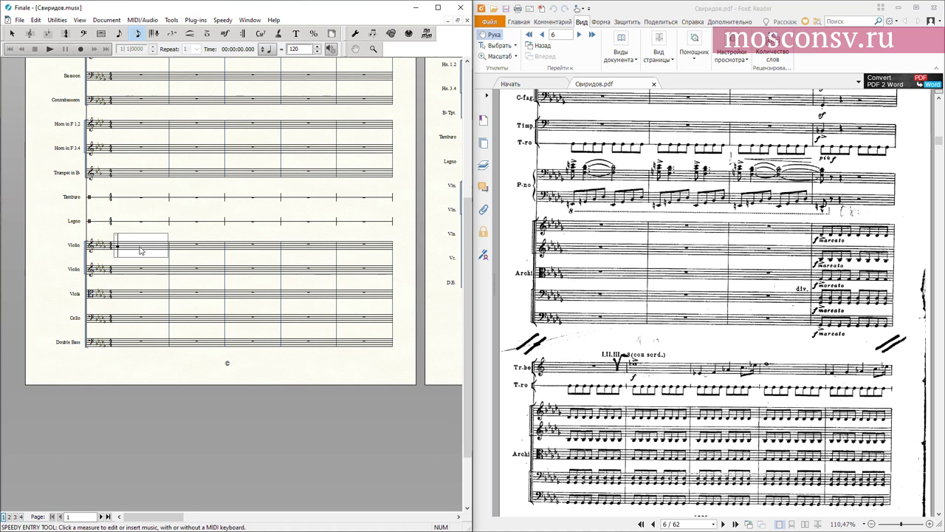
key(4)
key(4)
key(4)
key(4)
key(4)
key(4)
key(4)
key(4)
Copy the upper Violin's first measure into measures 2 through 6, continuing onto the second page.
key(F2)
click(140, 246)
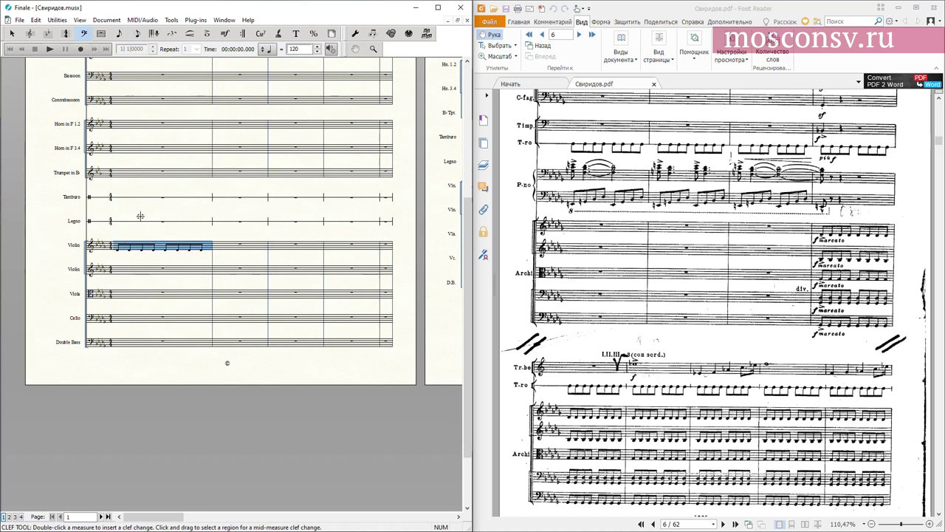
ctrl+click(257, 247)
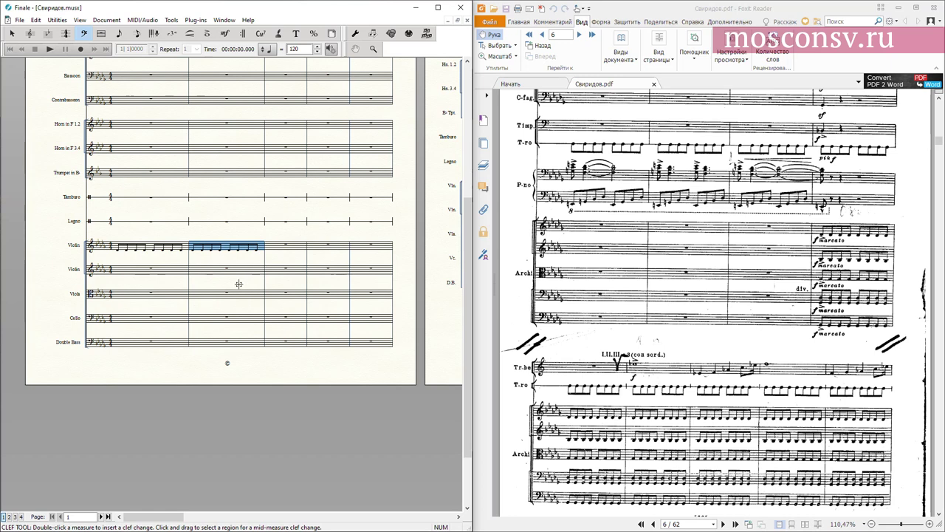
ctrl+click(291, 244)
ctrl+click(337, 243)
ctrl+click(374, 247)
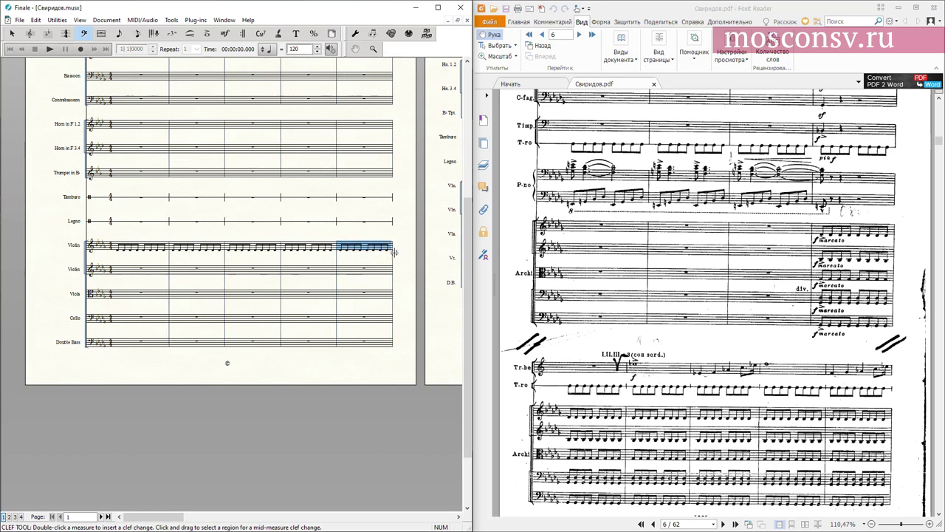
drag(417, 261, 199, 259)
scroll(752, 418, down, 1)
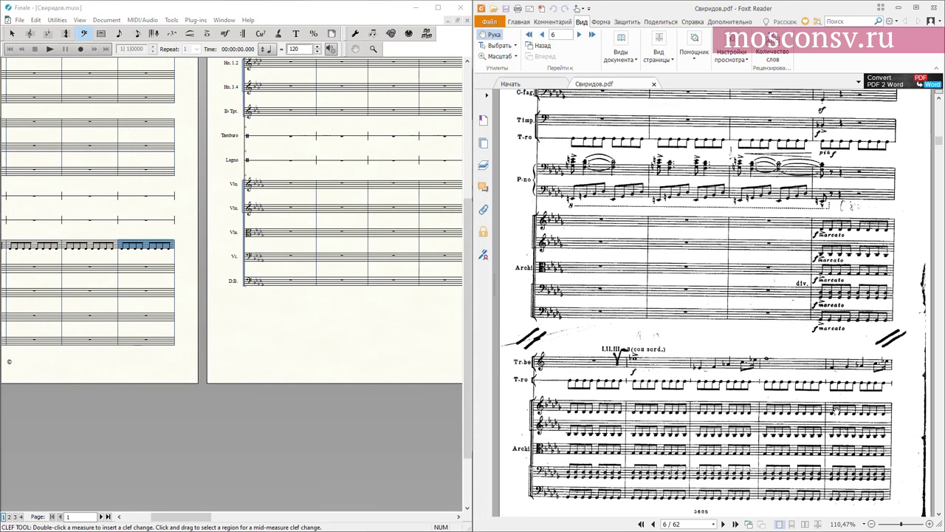
ctrl+click(290, 184)
click(294, 186)
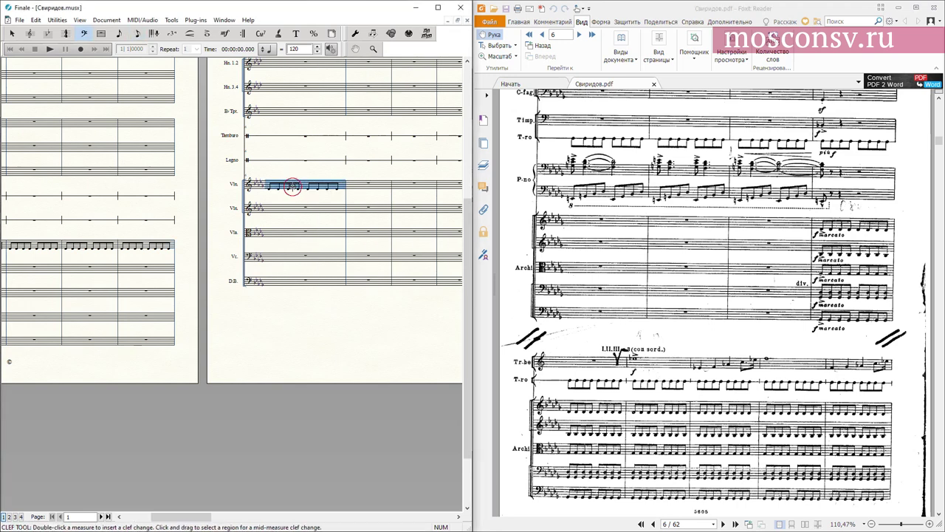
Enter eight eighth notes in the first measure of the lower Violin staff with Speedy Entry.
key(F2)
drag(267, 193, 435, 200)
drag(94, 271, 143, 293)
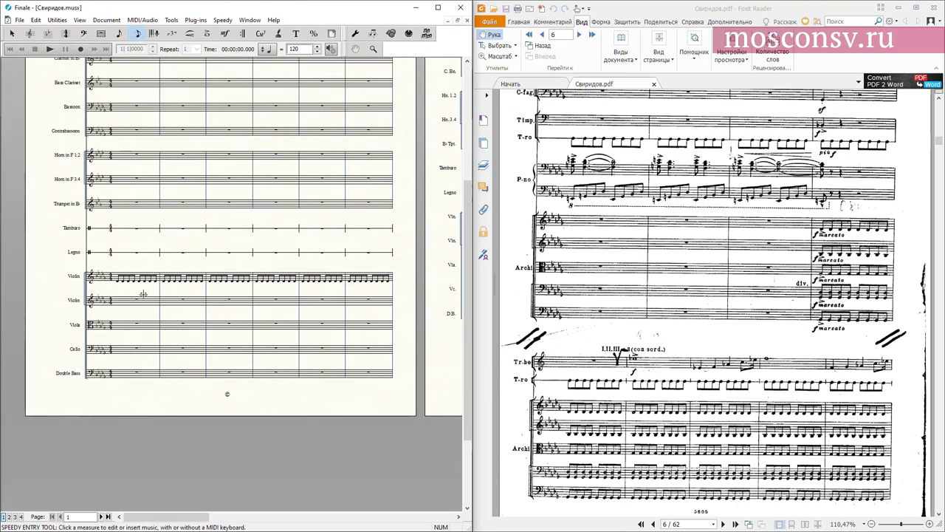
scroll(105, 273, down, 1)
drag(122, 263, 118, 229)
key(F3)
key(F2)
click(115, 235)
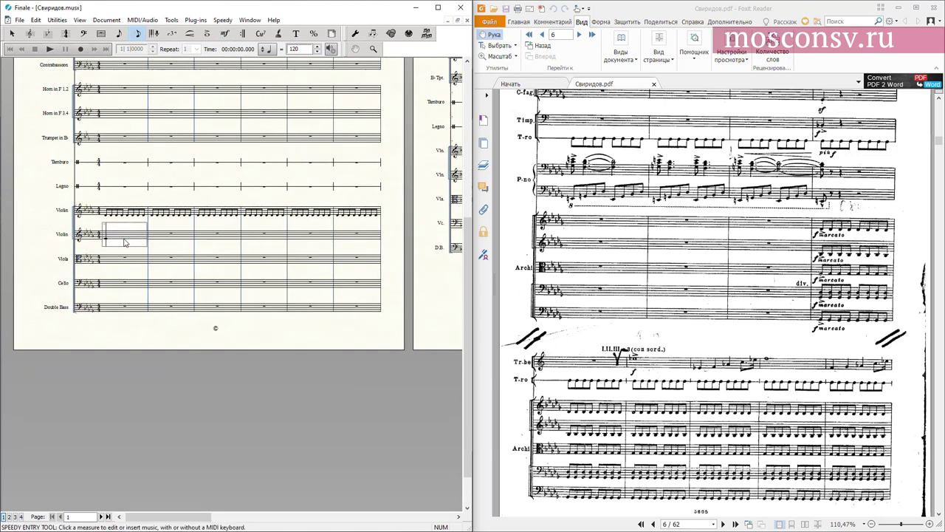
key(4)
key(4)
key(4)
key(4)
key(4)
key(4)
key(4)
key(4)
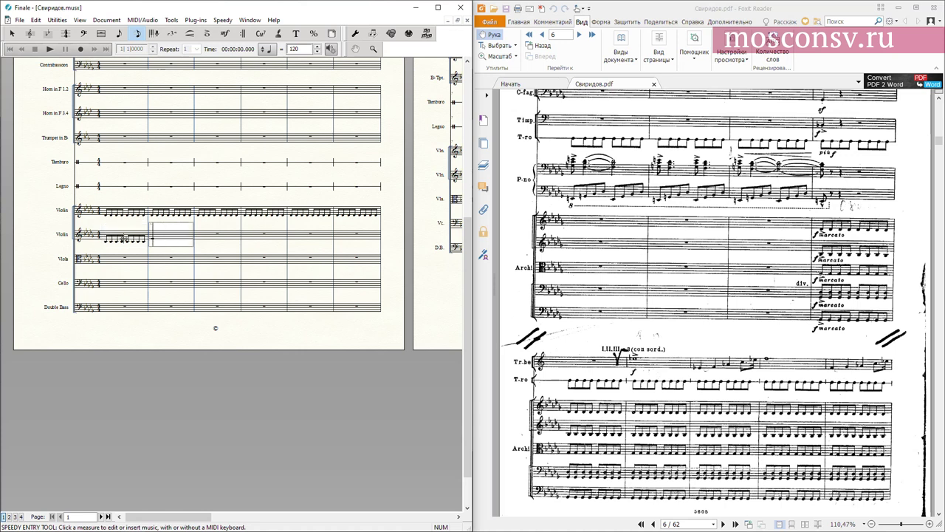
Copy the lower Violin's first measure into measures 2 through 6.
key(F4)
click(124, 239)
ctrl+click(185, 233)
ctrl+click(233, 240)
ctrl+click(274, 240)
ctrl+click(302, 239)
ctrl+click(347, 238)
Add a forte dynamic under the first note of both Violin staves.
key(F5)
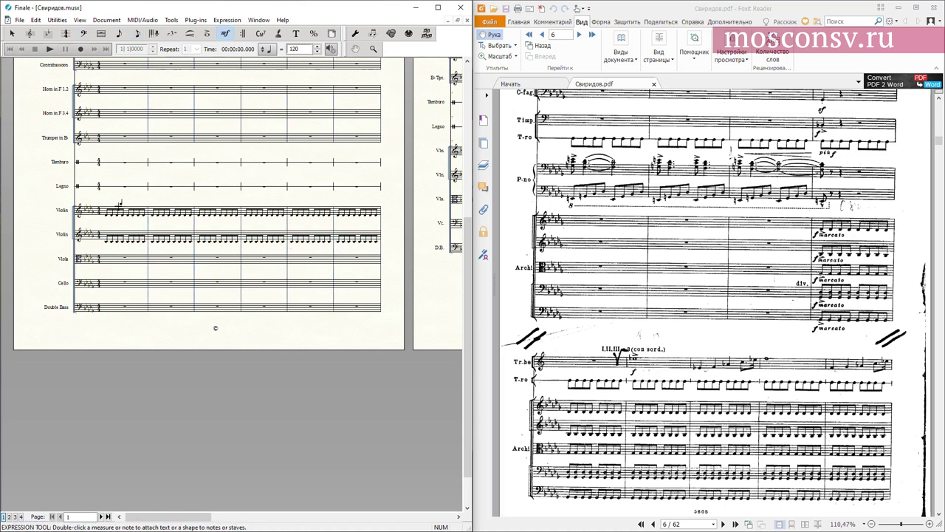
key(4)
click(105, 216)
key(4)
click(104, 244)
Enter eight eighth notes in the first Viola measure with Speedy Entry.
key(F3)
click(130, 260)
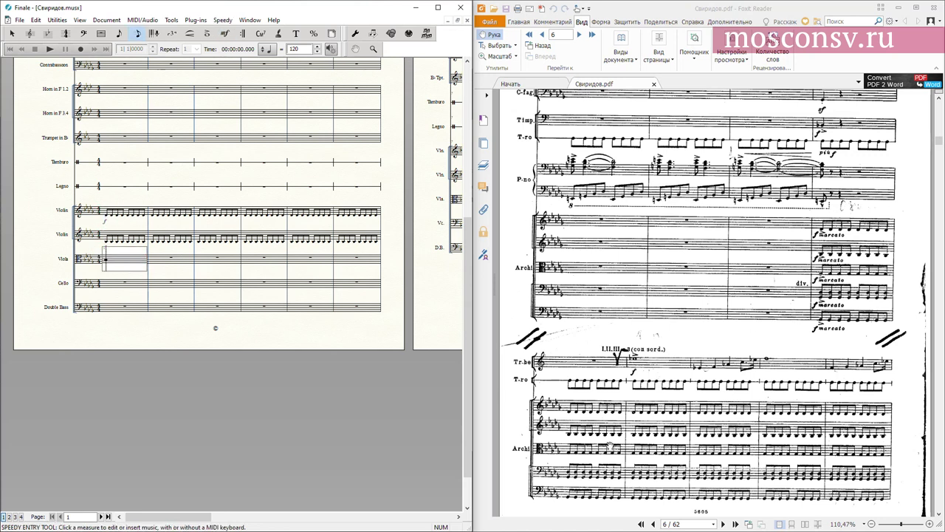
click(128, 259)
key(4)
key(4)
key(4)
key(4)
key(4)
key(4)
key(4)
key(4)
Copy the first Viola measure into measures 2 through 6.
key(Escape)
click(128, 259)
ctrl+click(161, 259)
ctrl+click(214, 258)
ctrl+click(277, 257)
ctrl+click(306, 259)
ctrl+click(350, 259)
Add a forte dynamic under the first Viola note.
key(e)
key(4)
click(105, 267)
Fill the first Cello measure with eight two-note eighth chords and move on to the Double Bass staff.
key(ctrl+alt+e)
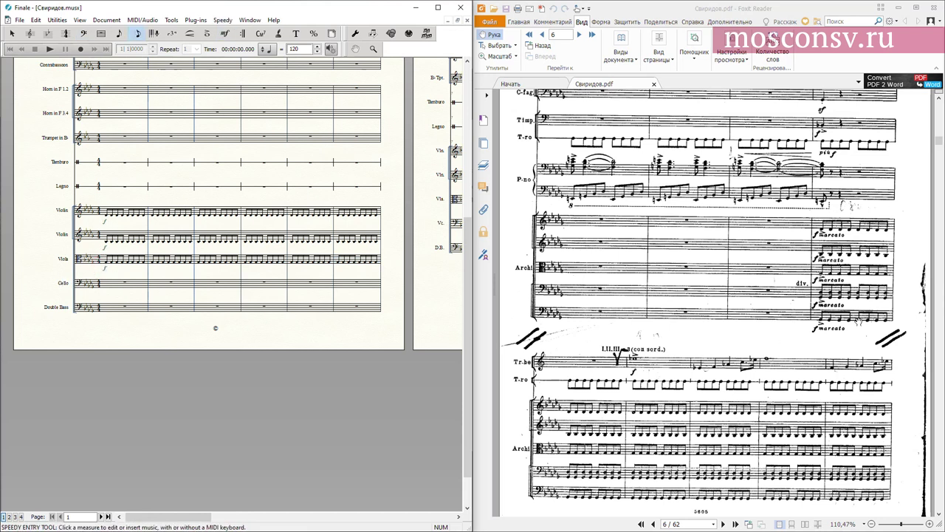
click(131, 280)
key(4)
key(4)
key(4)
key(4)
key(shift+Left)
key(shift+Down)
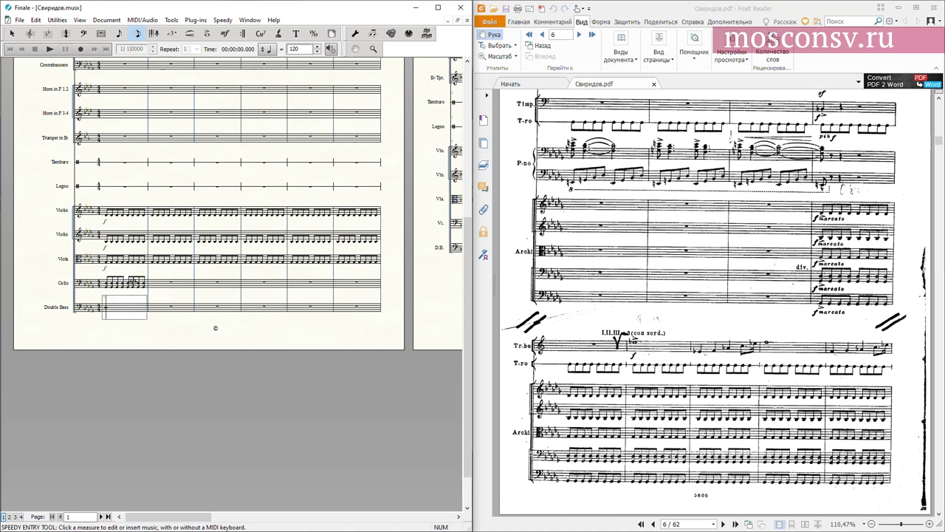
Enter eight eighth notes in the first Double Bass measure.
key(4)
key(4)
key(4)
key(4)
key(4)
key(4)
key(4)
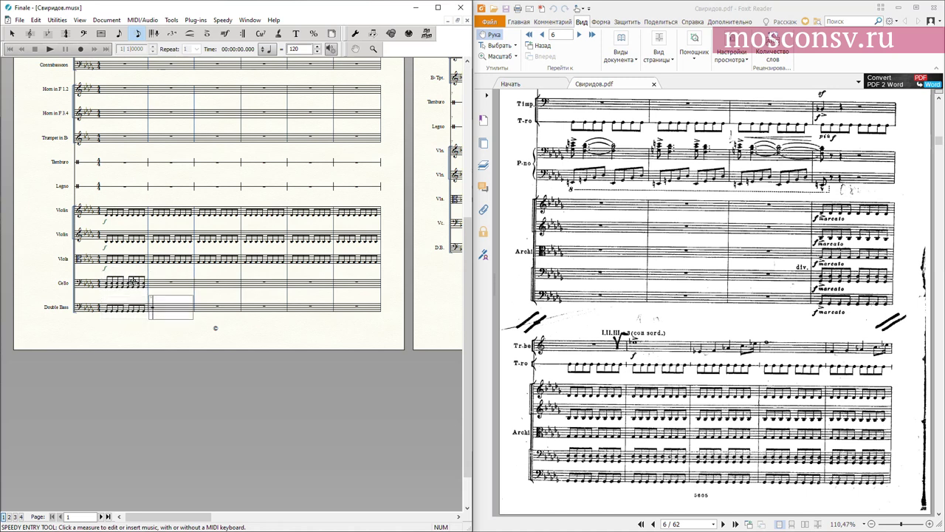
Copy the first Cello and Double Bass measure and paste it through measure 6 of both staves.
key(Escape)
click(134, 283)
shift+click(129, 308)
key(ctrl+c)
click(168, 304)
shift+click(171, 282)
key(ctrl+v)
shift+click(124, 284)
key(ctrl+c)
click(220, 303)
shift+click(223, 284)
key(ctrl+v)
click(301, 303)
shift+click(303, 287)
key(ctrl+v)
Add a forte dynamic under the first note of the Cello and Double Bass staves.
key(F2)
key(F3)
key(4)
click(105, 287)
click(106, 310)
Fill the first Tamburo measure with eight eighth notes, following the T-ro part in the scanned score.
key(F2)
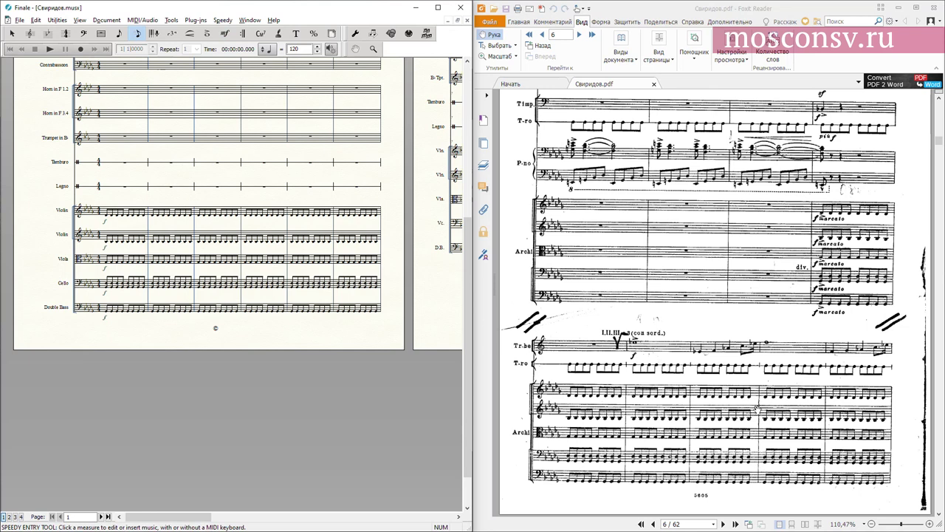
click(771, 241)
scroll(805, 249, up, 3)
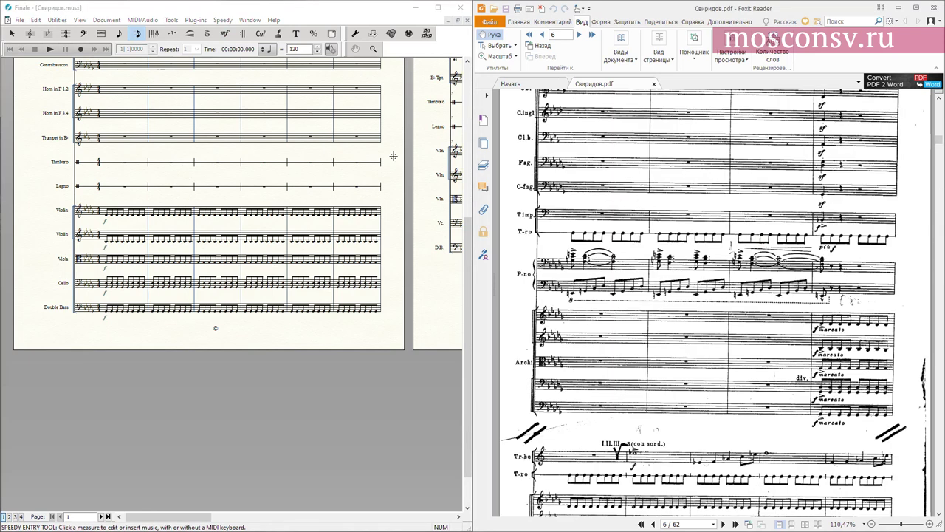
drag(301, 135, 282, 246)
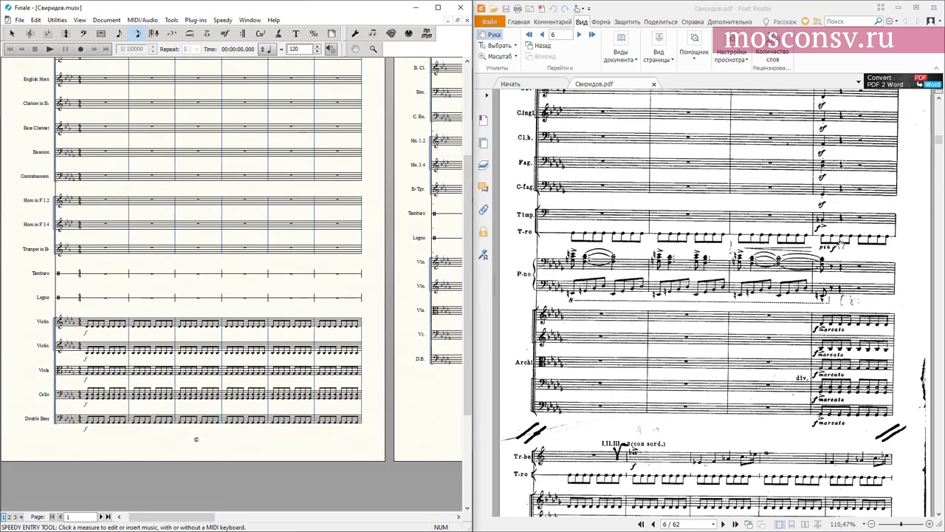
drag(840, 244, 844, 229)
drag(108, 192, 198, 333)
drag(199, 205, 217, 237)
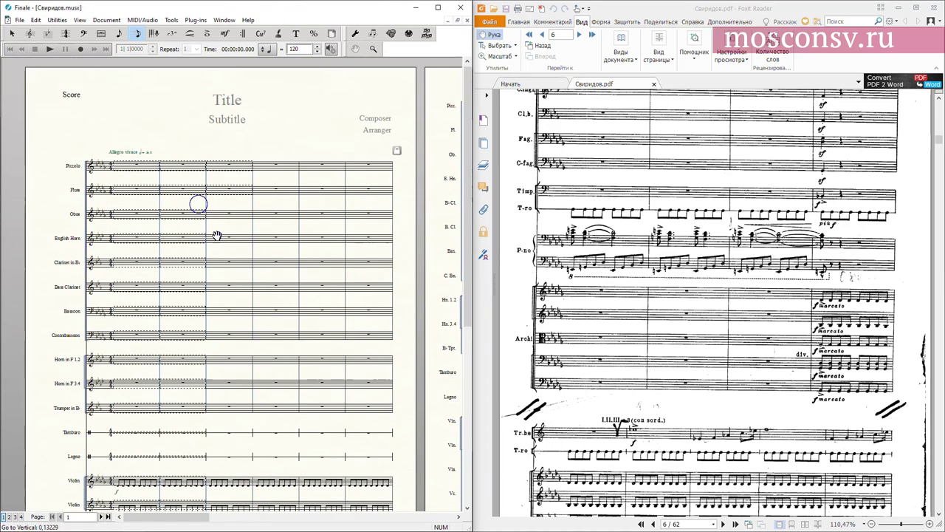
drag(133, 376, 126, 272)
click(132, 326)
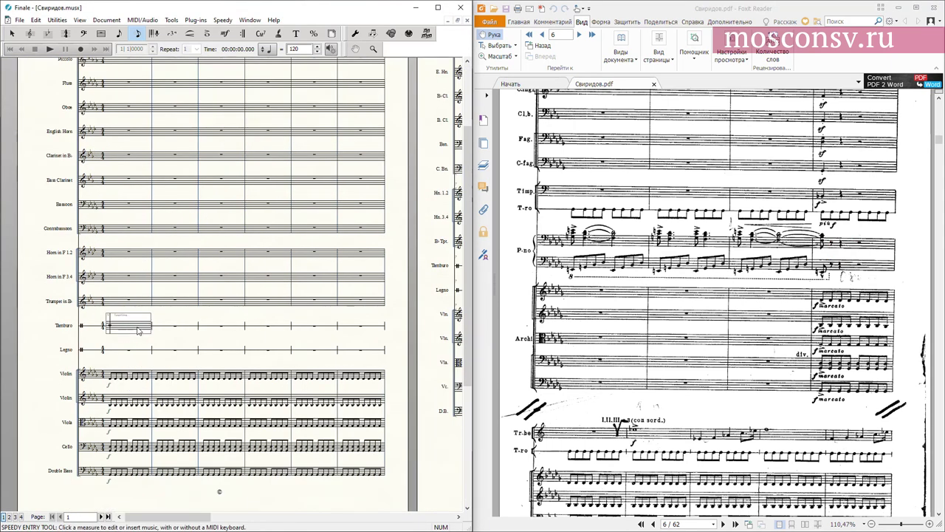
key(4)
key(4)
key(4)
key(4)
key(4)
key(4)
key(4)
key(4)
key(F3)
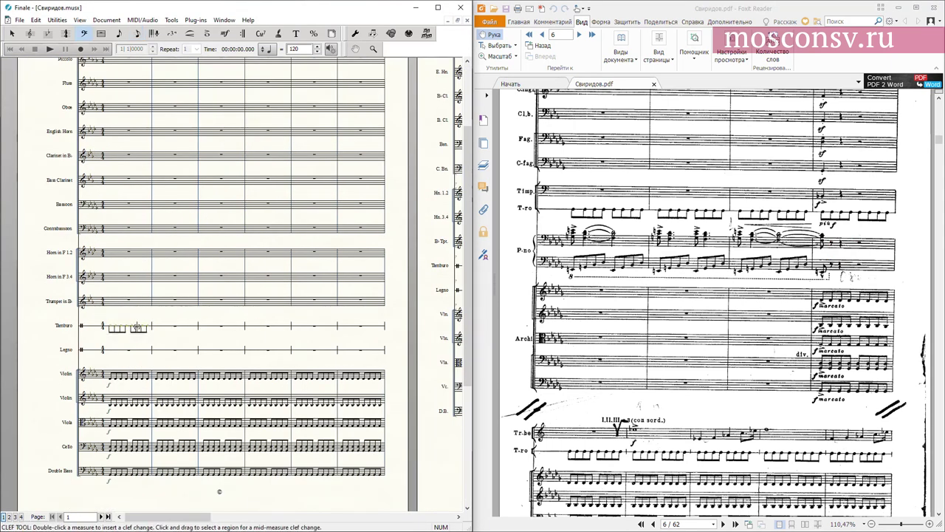
Copy the first Tamburo measure and paste it through measure 6 of the staff.
click(176, 324)
drag(128, 325, 197, 326)
ctrl+click(234, 325)
ctrl+click(308, 325)
Add a forte dynamic under the first note of the Tamburo staff.
key(F4)
key(4)
click(108, 329)
Enter a quarter note followed by rests in the first Oboe measure, as in the scanned score's page 6.
key(F2)
drag(242, 207, 251, 263)
drag(762, 182, 764, 212)
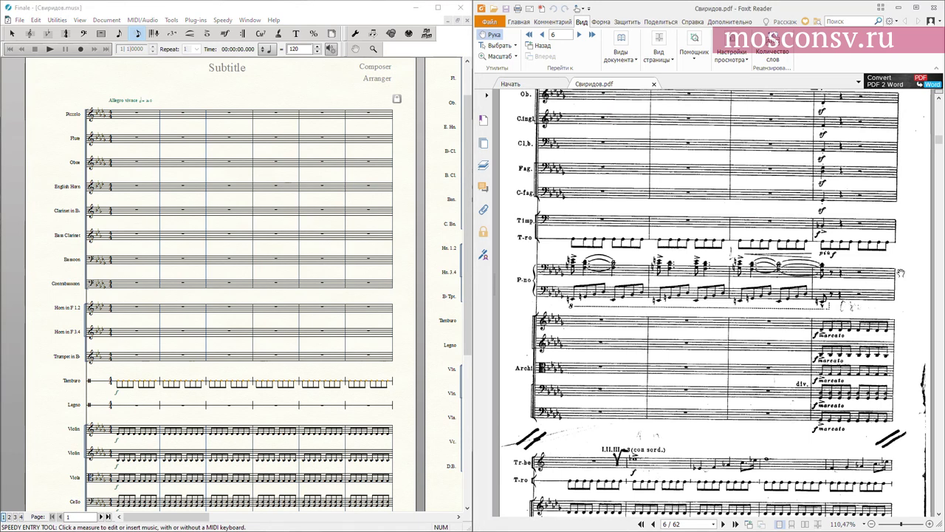
scroll(827, 181, up, 2)
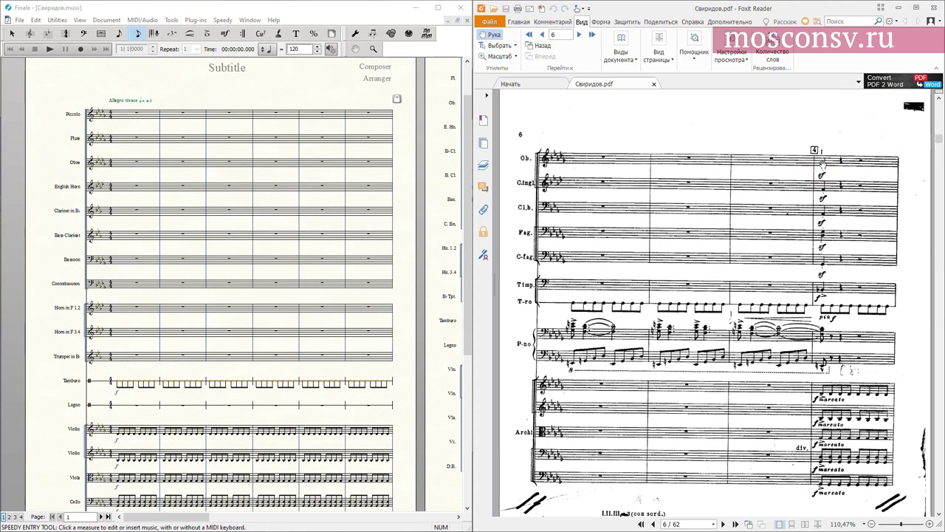
scroll(236, 177, down, 1)
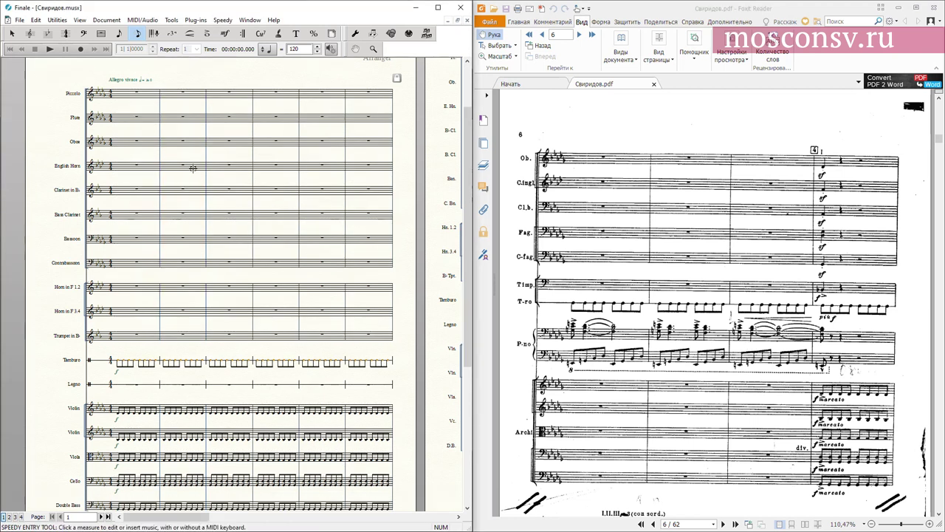
click(144, 124)
click(146, 122)
click(140, 146)
key(Caps_Lock)
key(5)
key(Right)
key(Left)
key(shift+Down)
Enter a quarter note followed by rests in the first English Horn measure and move on to the Clarinet staff.
key(Caps_Lock)
key(5)
key(6)
key(Left)
key(shift+Down)
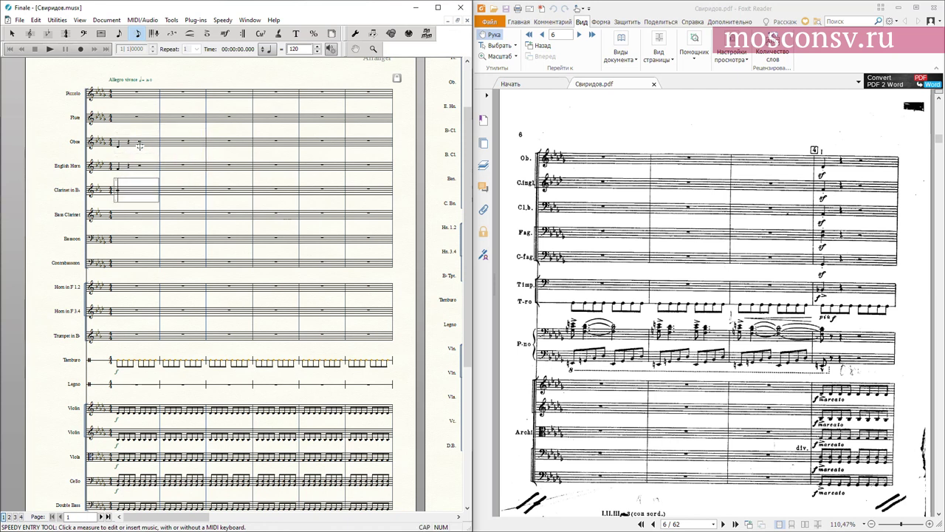
Enter a quarter note followed by rests in the first Clarinet in B♭ measure and change that staff to bass clef.
key(5)
key(6)
key(F2)
double_click(138, 191)
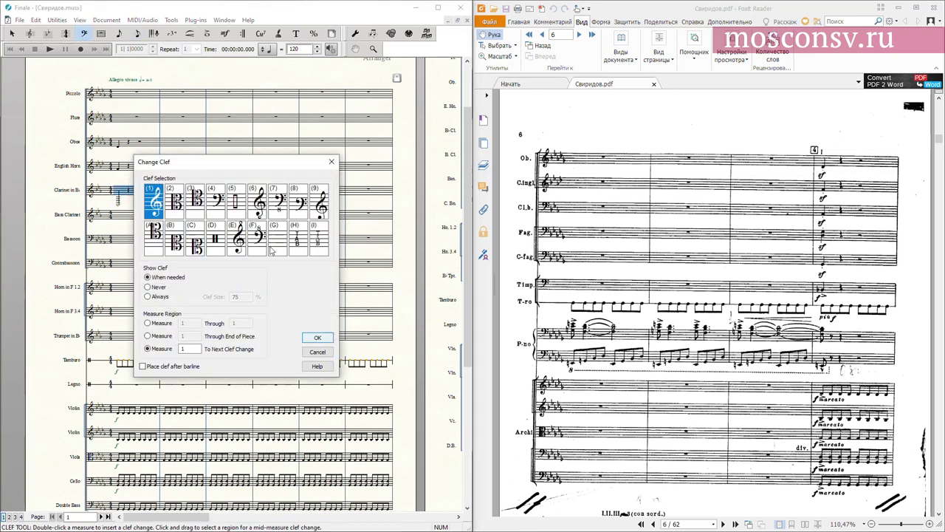
double_click(221, 198)
Add an sf dynamic under the first note of the Clarinet, English Horn and Oboe staves.
key(ctrl+alt+s)
key(ctrl+alt+x)
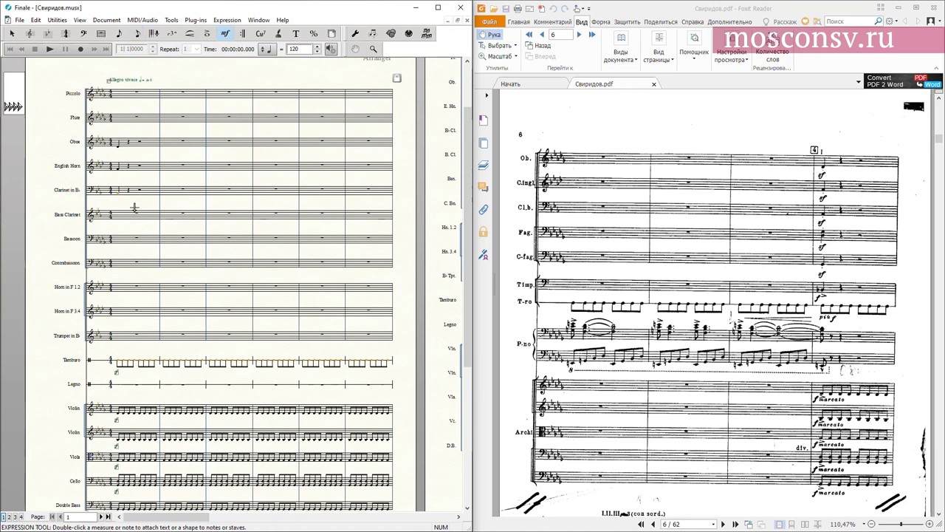
click(118, 195)
click(117, 171)
click(119, 147)
key(ctrl+alt+s)
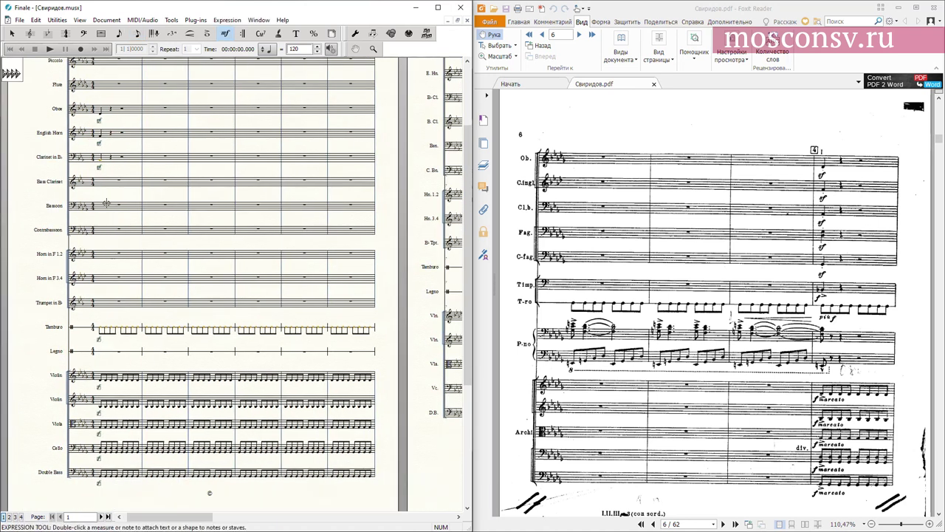
Enter a quarter-note chord with rests in the first Bassoon measure and a quarter note with rests in the first Contrabassoon measure.
click(110, 201)
key(Caps_Lock)
key(5)
key(Right)
key(shift+Left)
key(shift+Down)
key(Caps_Lock)
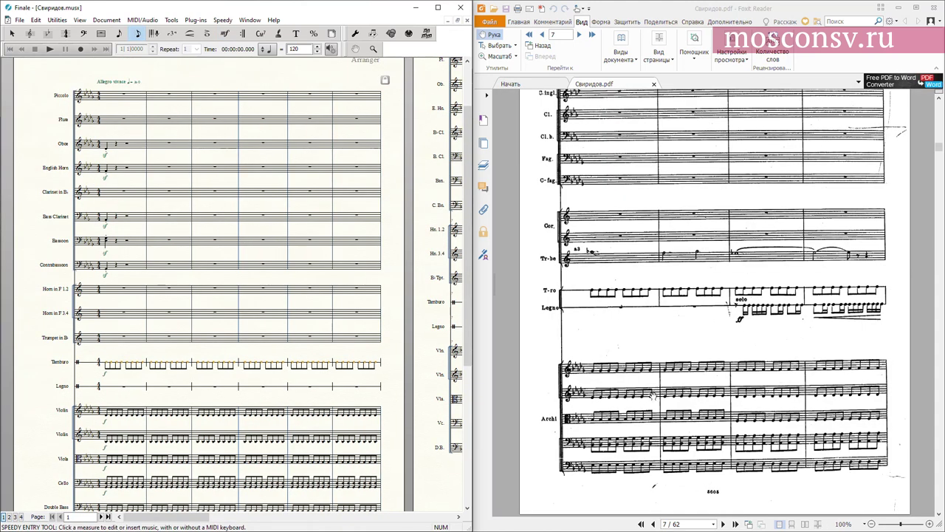
Enter the Trumpet in B♭ melody from page 6 of the scan into measures 3 to 6, starting with a whole note.
click(715, 317)
scroll(654, 255, up, 6)
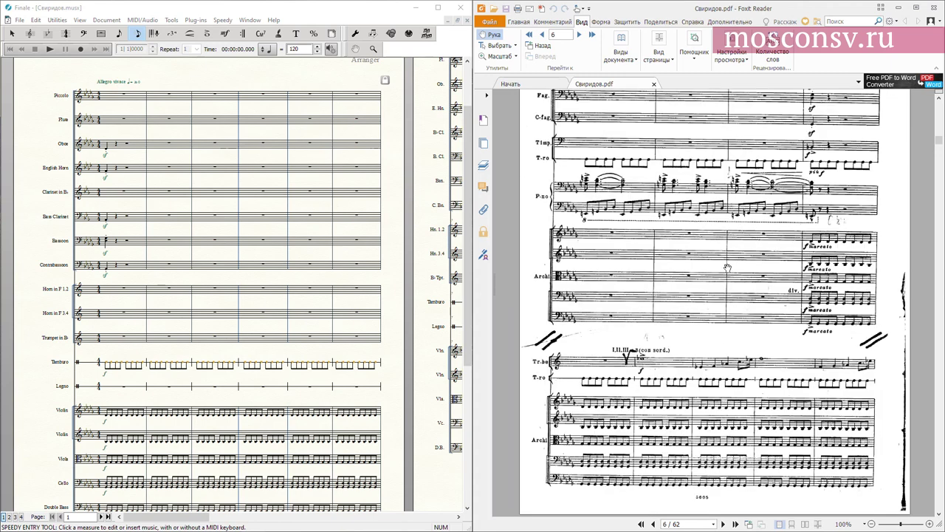
click(217, 264)
drag(164, 328, 156, 292)
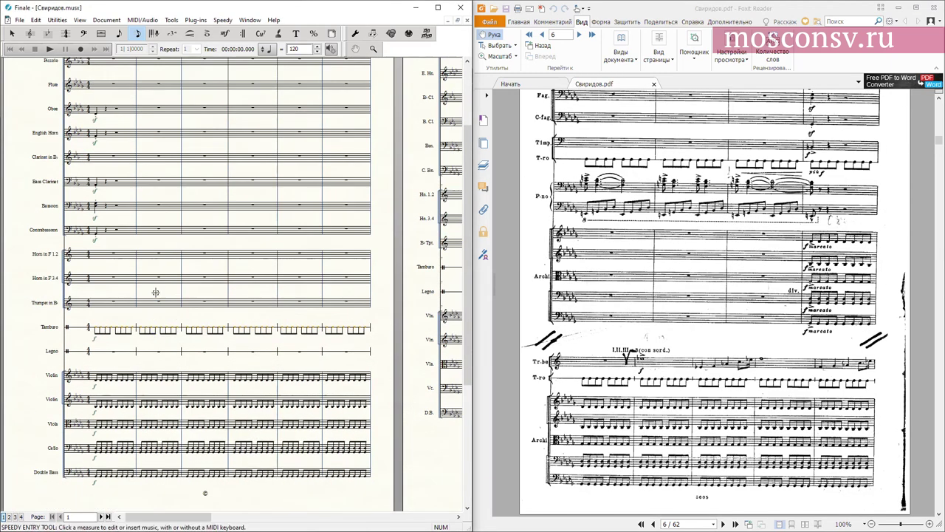
click(207, 305)
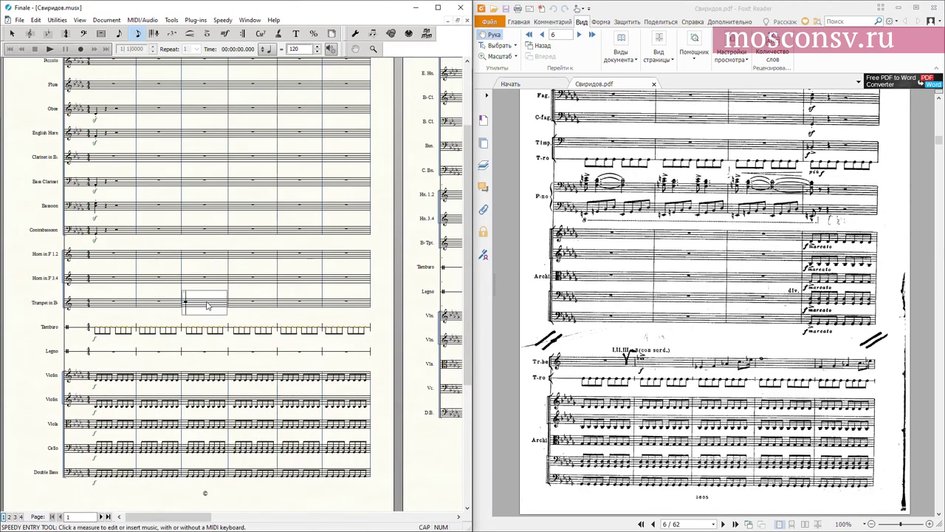
key(7)
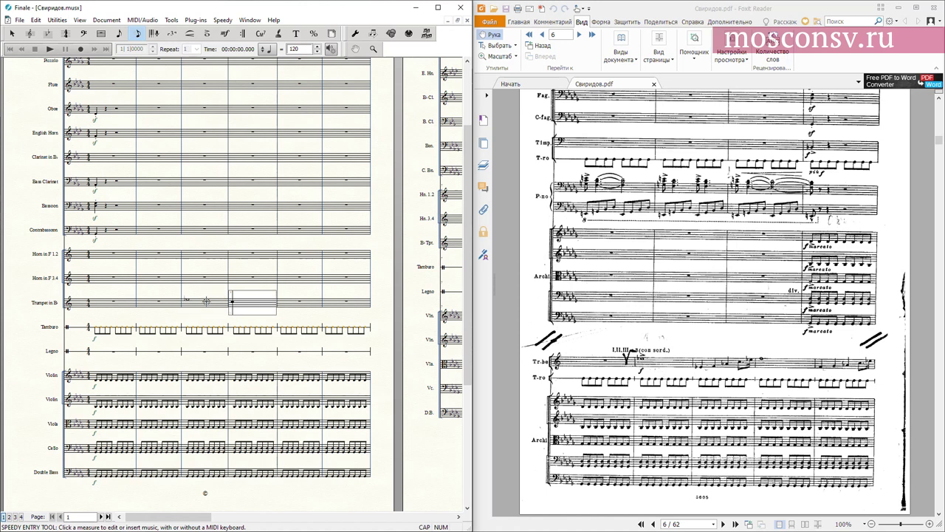
key(4)
key(7)
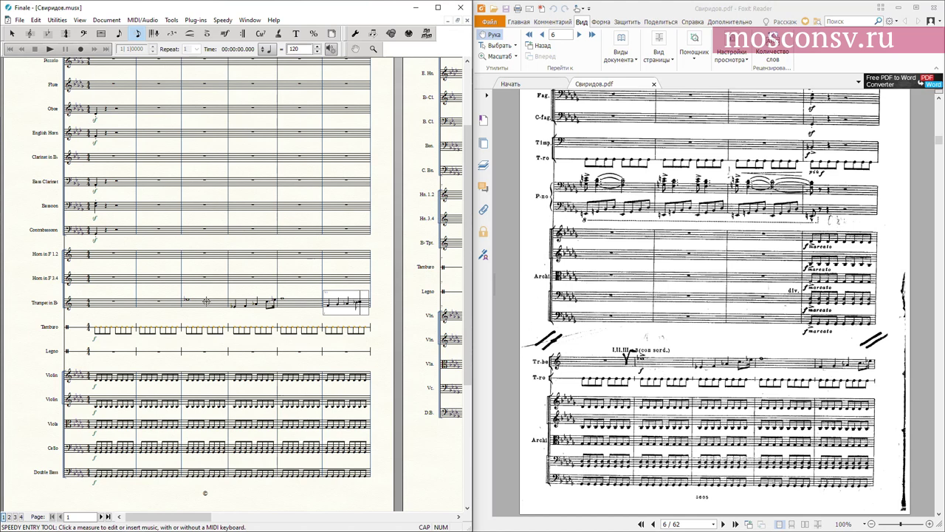
key(Right)
key(Caps_Lock)
Add a forte dynamic under the Trumpet's note in measure 3 and save the score.
click(205, 302)
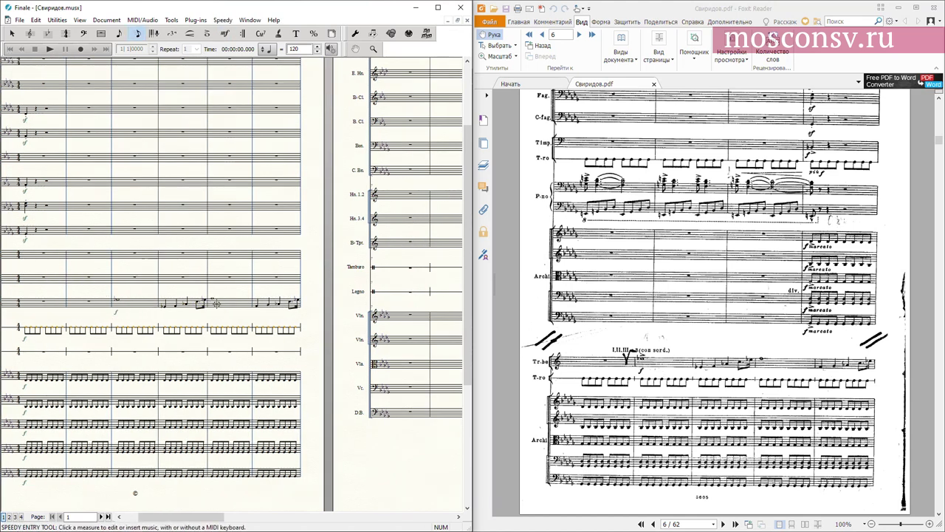
drag(217, 304, 229, 288)
drag(233, 218, 189, 273)
key(ctrl+s)
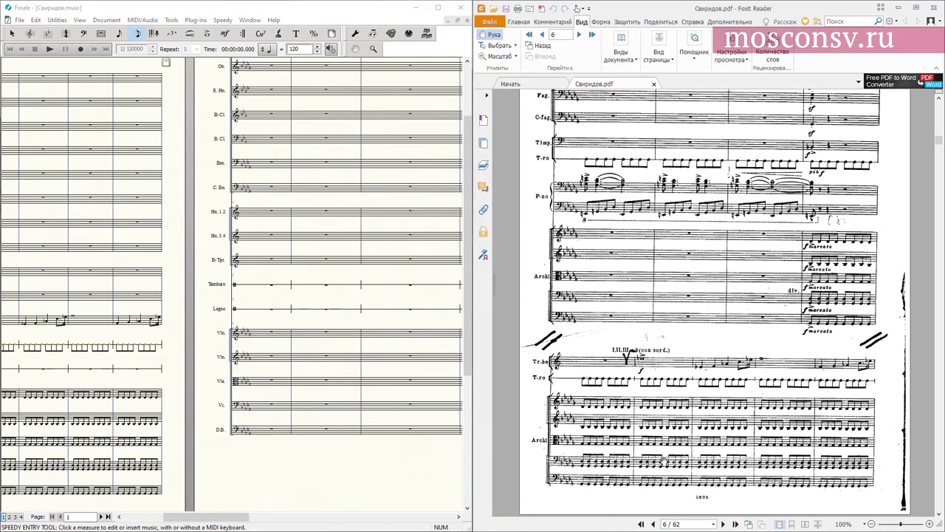
drag(53, 330, 229, 337)
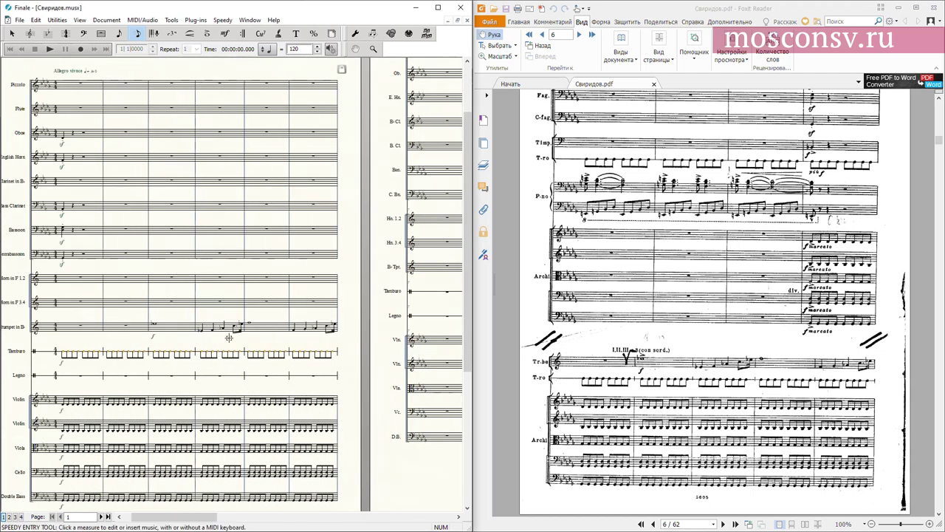
key(F4)
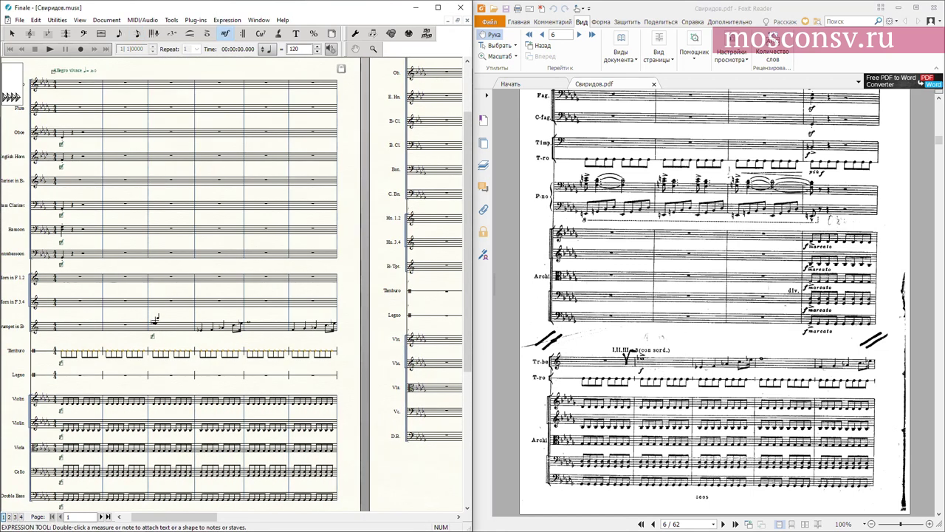
double_click(153, 319)
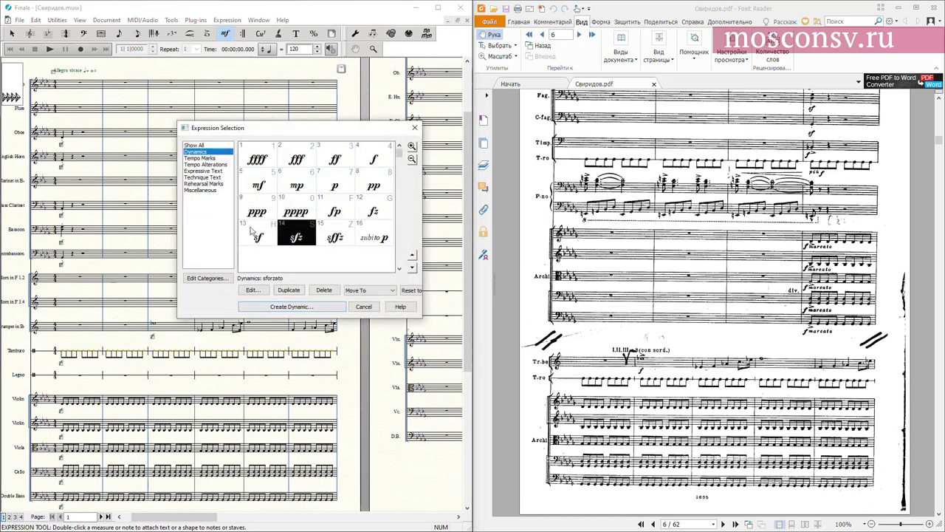
click(204, 184)
click(204, 177)
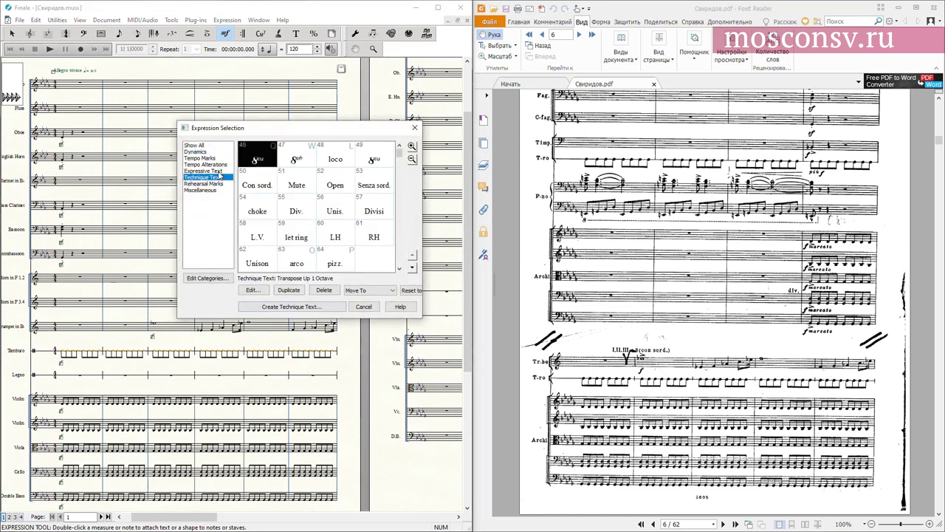
click(216, 171)
click(218, 177)
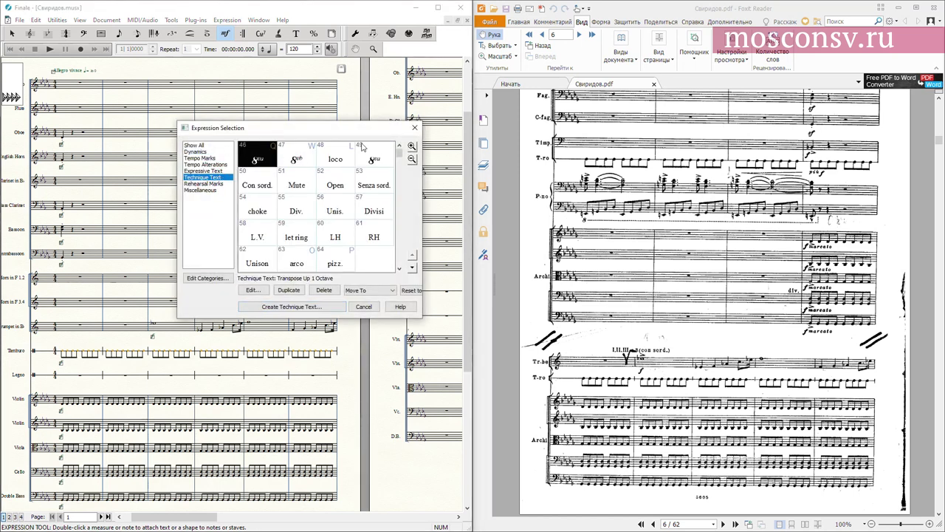
click(414, 128)
key(F2)
Fill the first Violin measure on the second score page with eight eighth notes, following page 7 of the scan.
drag(439, 343, 310, 321)
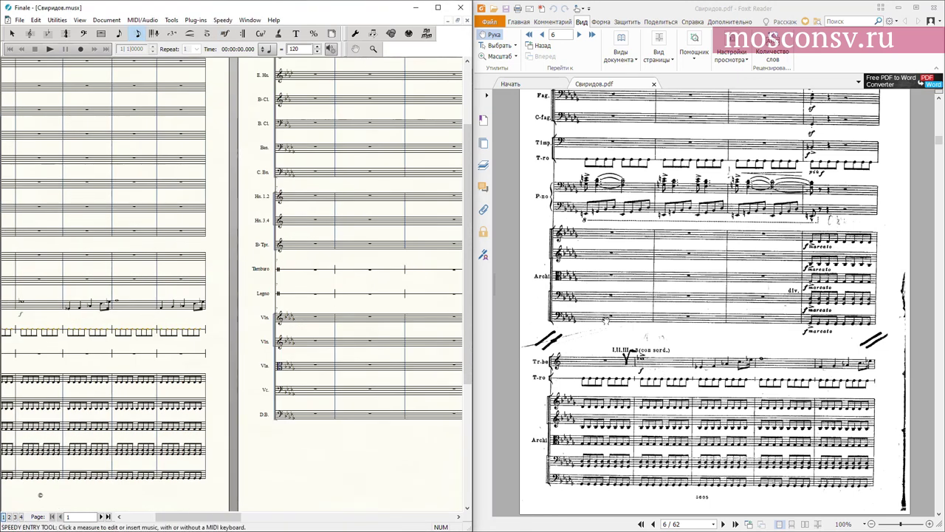
click(723, 524)
scroll(731, 325, down, 3)
scroll(750, 321, down, 1)
scroll(739, 306, up, 1)
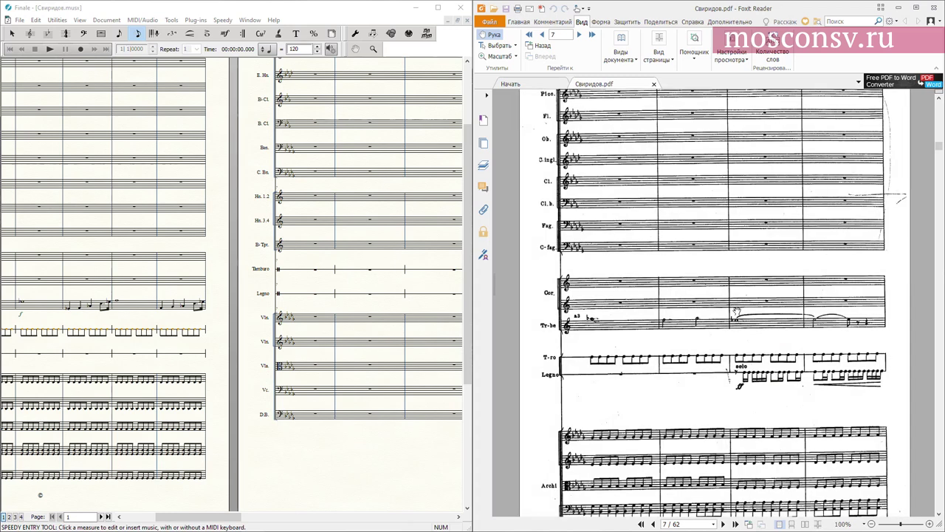
drag(733, 310, 726, 260)
drag(356, 349, 305, 331)
click(142, 317)
key(4)
key(4)
key(4)
key(4)
key(4)
key(4)
key(4)
key(4)
key(Escape)
click(138, 317)
Enter eight eighth notes in the second Violin staff's first measure on the second page.
double_click(152, 338)
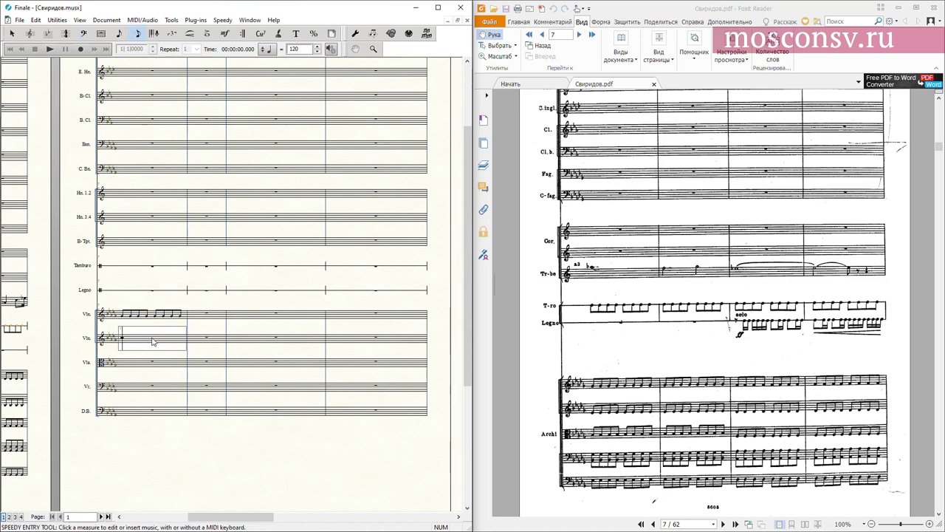
key(3)
key(3)
key(3)
key(3)
key(3)
key(3)
key(3)
key(3)
Enter eight eighth notes in the Viola staff's first measure on the second page.
key(shift+Left)
key(shift+Down)
key(3)
key(3)
key(3)
key(3)
key(3)
key(3)
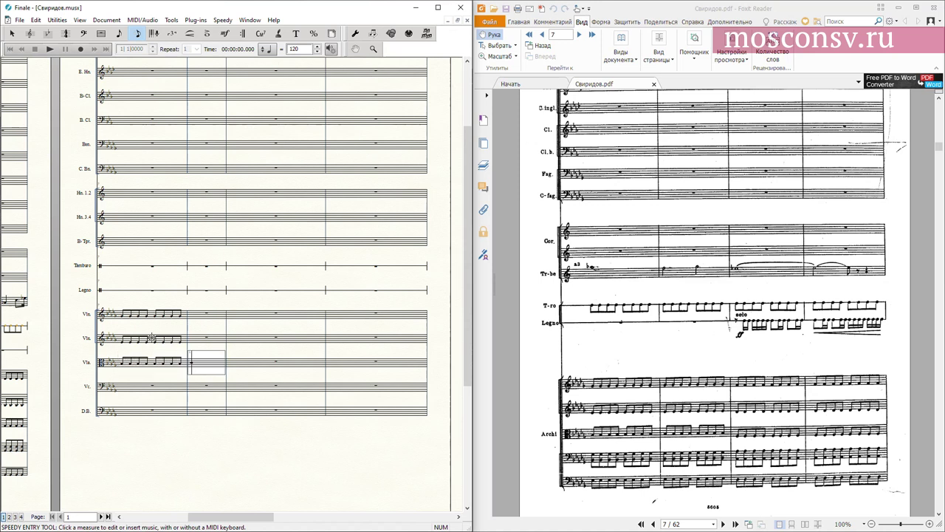
key(Escape)
Fill the Cello staff's first measure on the second page with eight two-note eighth chords and move on to the Double Bass.
key(shift+Right)
key(3)
key(3)
key(3)
key(3)
key(3)
key(3)
key(3)
key(3)
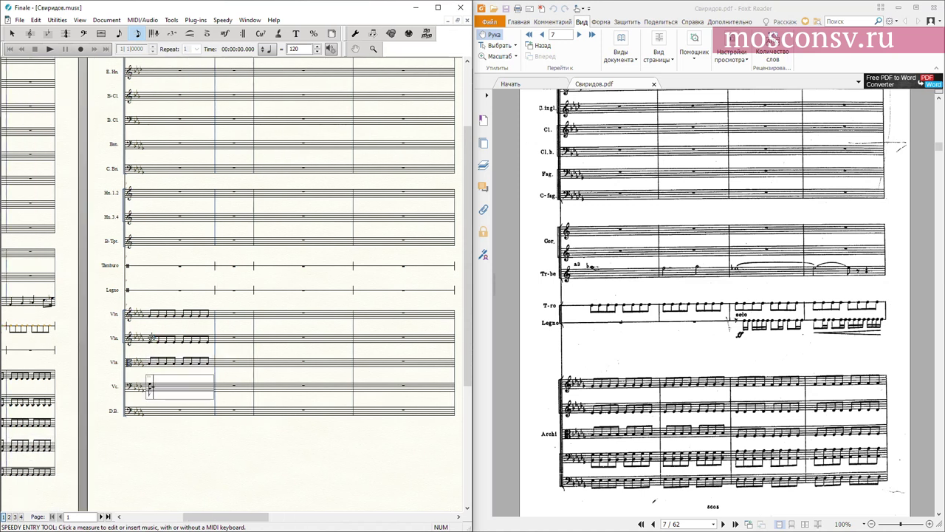
key(ctrl+Down)
key(Left)
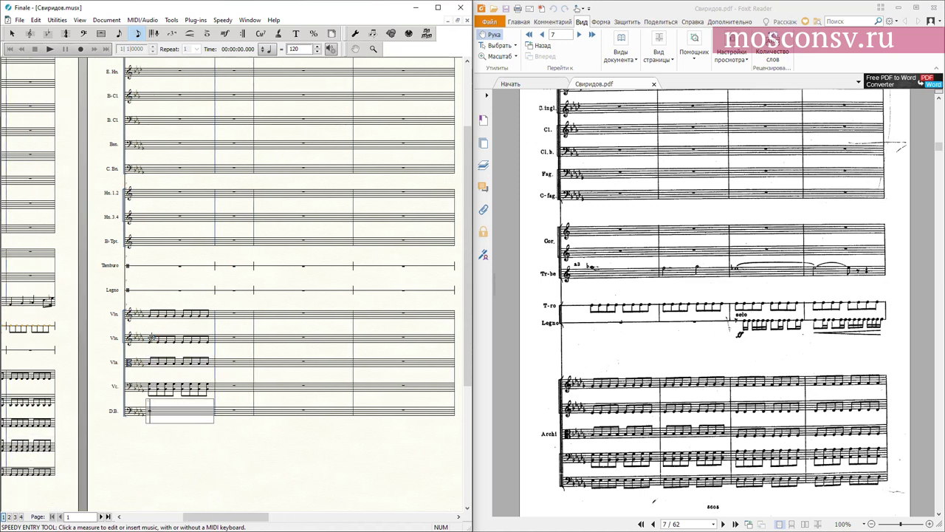
Enter eight eighth notes in the Double Bass staff's first measure on the second page.
key(3)
key(3)
key(Escape)
key(F3)
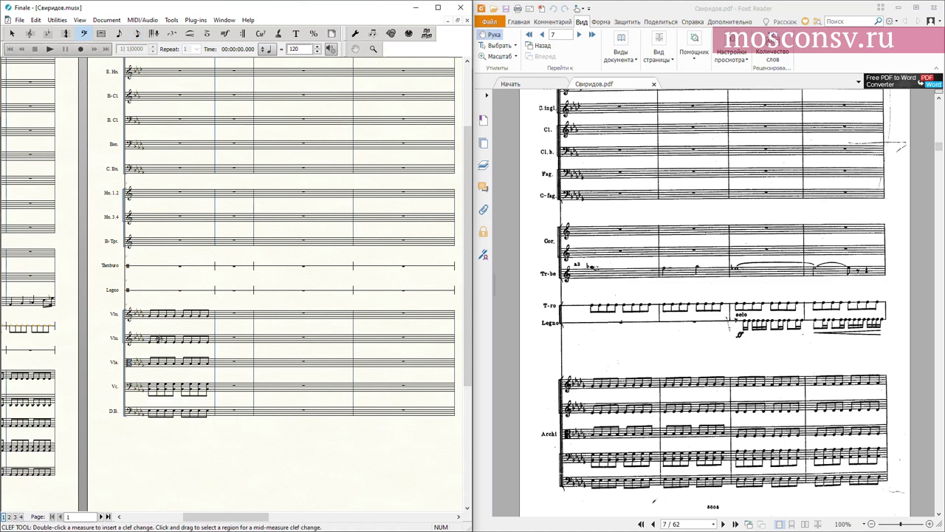
Copy the first measure of all five string staves on the second page into the second measure.
click(195, 414)
shift+click(190, 313)
key(ctrl+c)
click(243, 317)
shift+click(252, 411)
key(ctrl+v)
Enter eight eighth notes in the first Violin staff's third measure on the second page.
key(ctrl+alt+s)
click(313, 318)
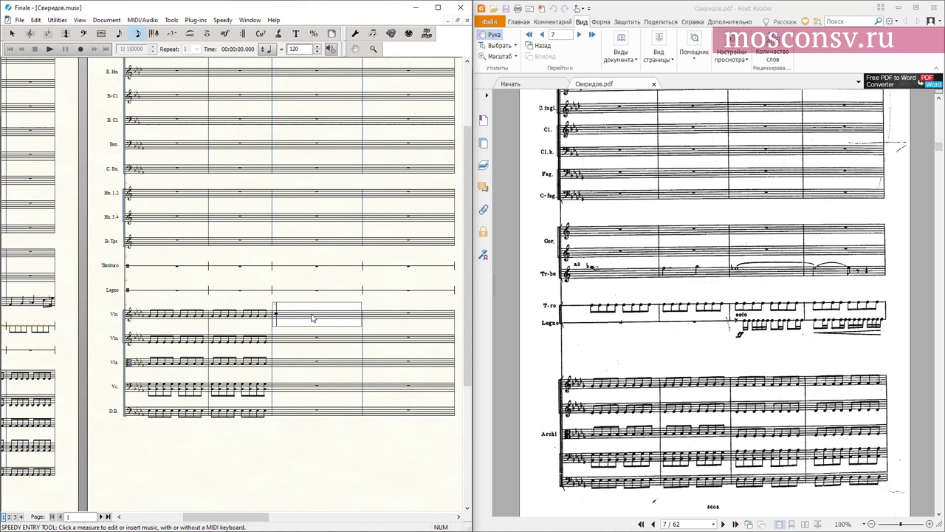
key(3)
key(3)
key(3)
key(3)
key(ctrl+Down)
Enter eight eighth notes in the second Violin staff's third measure on the second page and move on to the Viola.
key(3)
key(3)
key(3)
key(ctrl+Down)
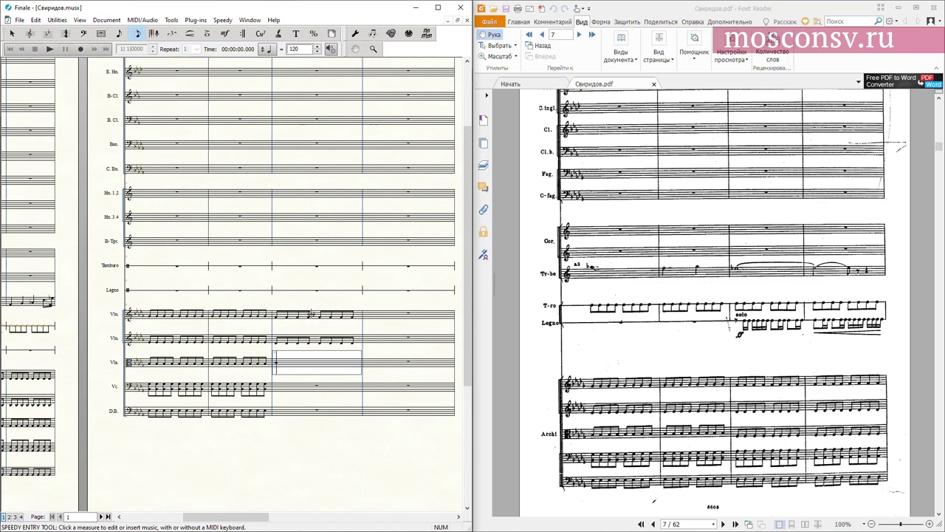
Enter eight eighth notes in the Viola staff's third measure on the second page.
key(3)
key(3)
key(3)
key(3)
key(3)
key(3)
key(ctrl+Down)
Fill the Cello staff's third measure on the second page with eight two-note eighth chords.
key(3)
key(3)
key(3)
key(3)
key(3)
key(3)
key(3)
key(3)
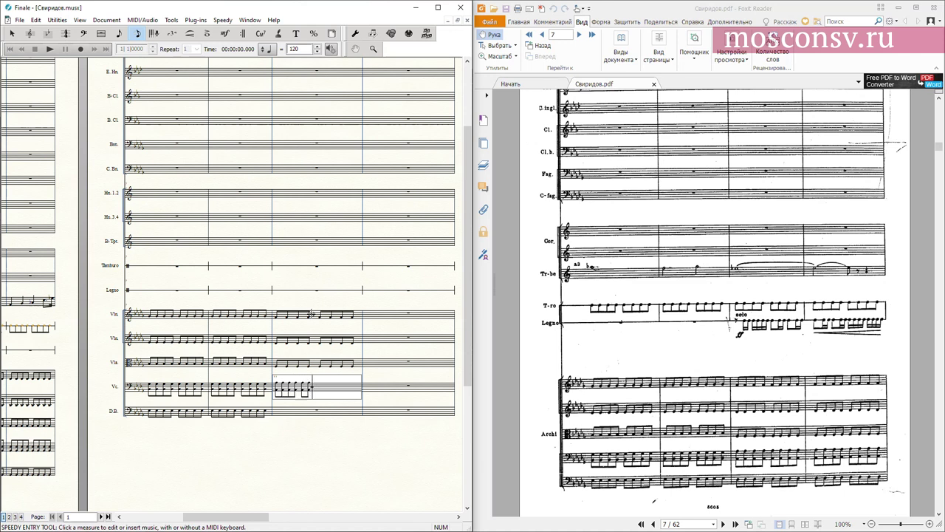
key(ctrl+Down)
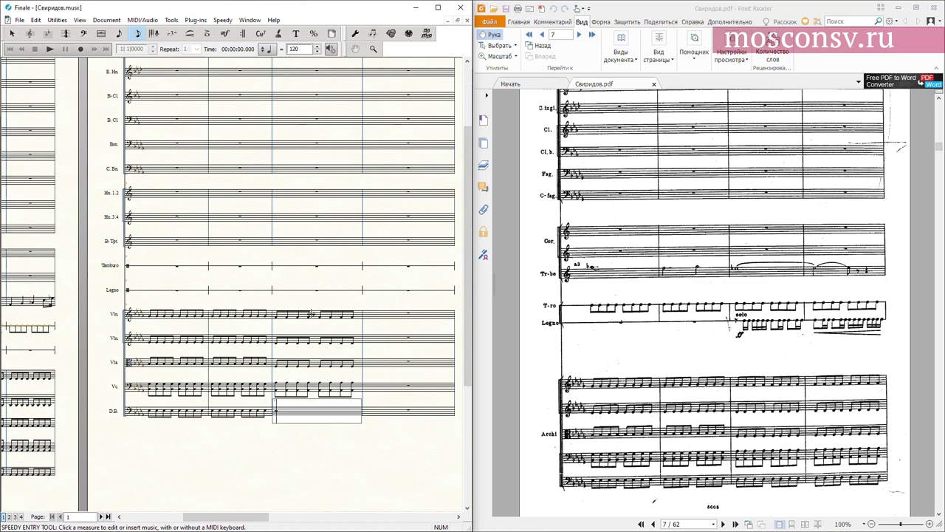
Enter eight eighth notes in the Double Bass staff's third measure on the second page.
key(4)
key(4)
key(4)
key(4)
Copy the third measure of all five string staves on the second page into the fourth measure.
key(shift+F2)
click(311, 314)
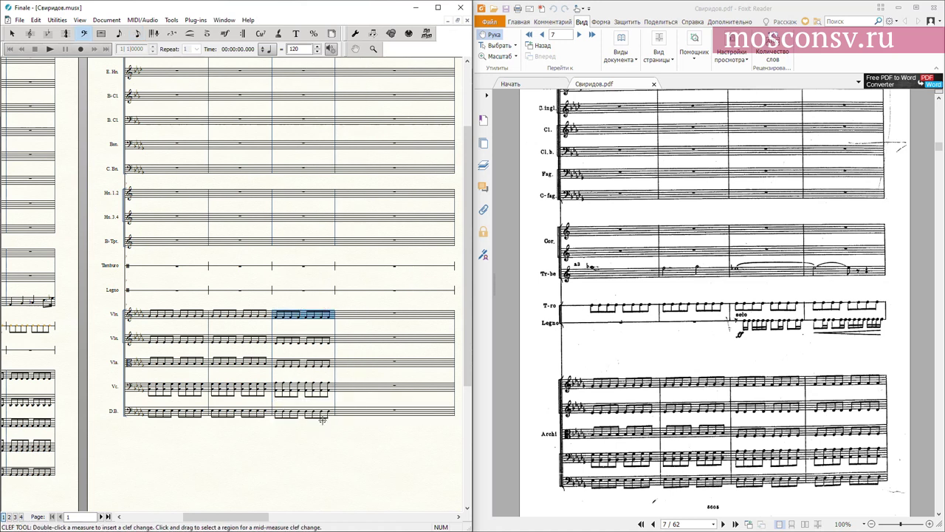
click(382, 411)
shift+click(380, 309)
key(ctrl+v)
Copy the Tamburo's eighth-note pattern from the first page into all four Tamburo measures on the second page.
key(shift+F3)
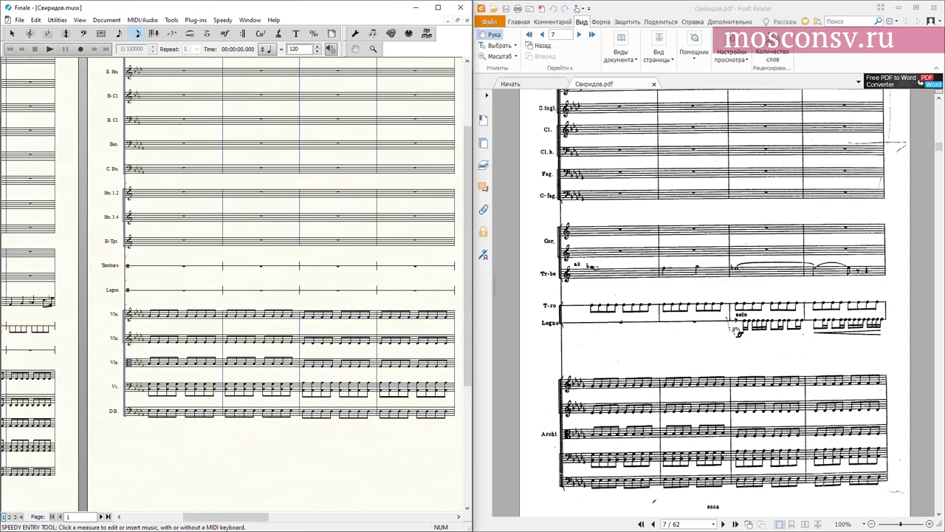
drag(243, 214, 427, 246)
drag(81, 321, 97, 304)
key(shift+F2)
click(95, 340)
shift+click(232, 341)
drag(285, 285, 84, 291)
click(211, 289)
key(ctrl+v)
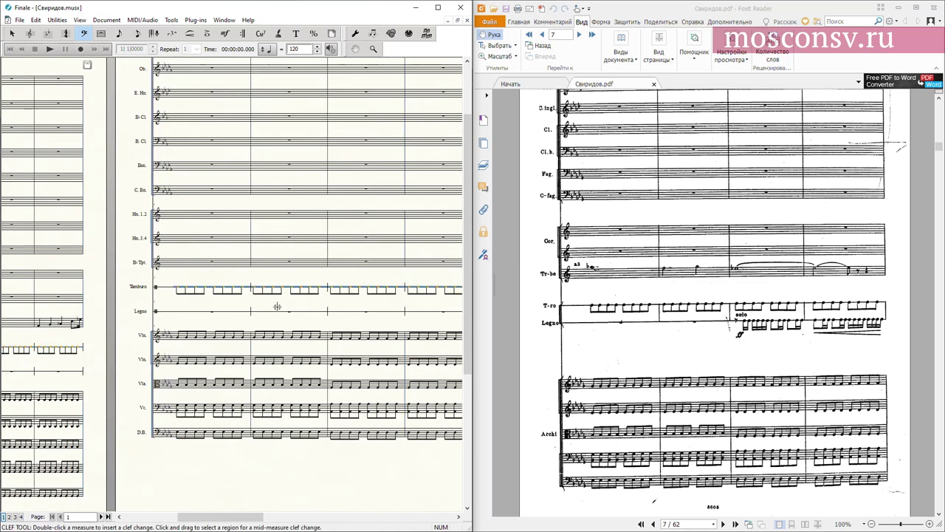
Enter the Legno solo rhythm in the third and fourth measures of the second page, starting with a rest.
key(shift+F3)
drag(276, 314, 233, 313)
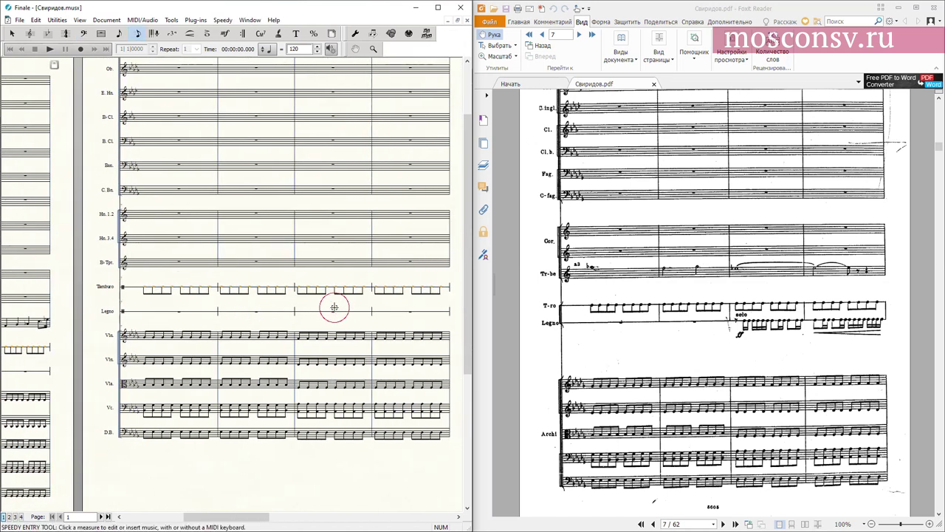
click(332, 316)
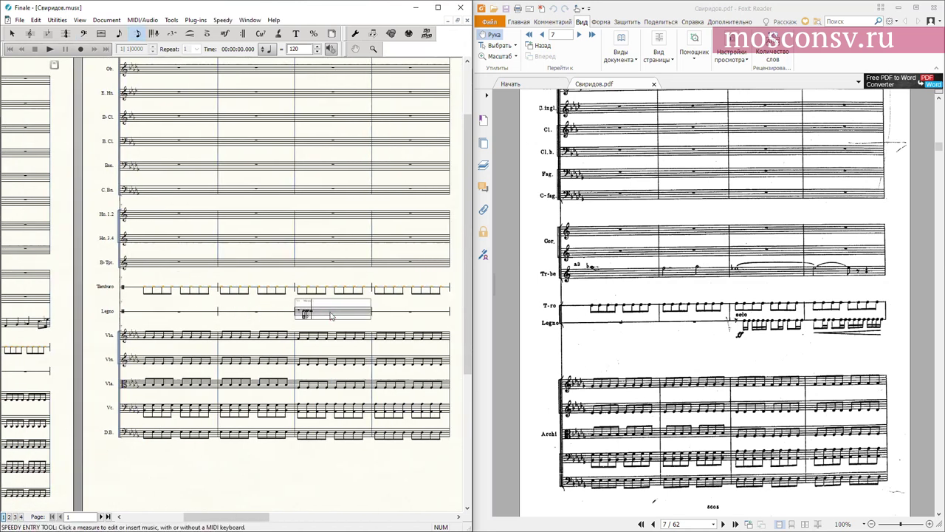
key(Right)
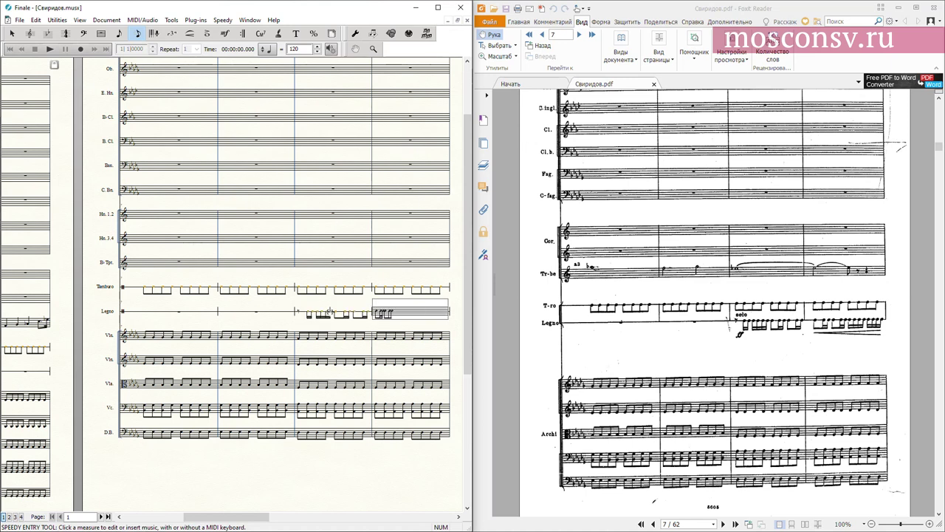
key(Right)
Add a crescendo hairpin under the Legno's fourth measure and an ff dynamic at its third-measure entry.
key(F7)
drag(101, 289, 444, 263)
key(shift+comma)
drag(301, 294, 348, 301)
key(F8)
key(3)
click(204, 288)
Enter a whole note, two half notes and a tied whole note in the B♭ Trumpet's first three measures on the second page.
key(F6)
click(334, 307)
drag(230, 174, 265, 245)
drag(630, 208, 633, 217)
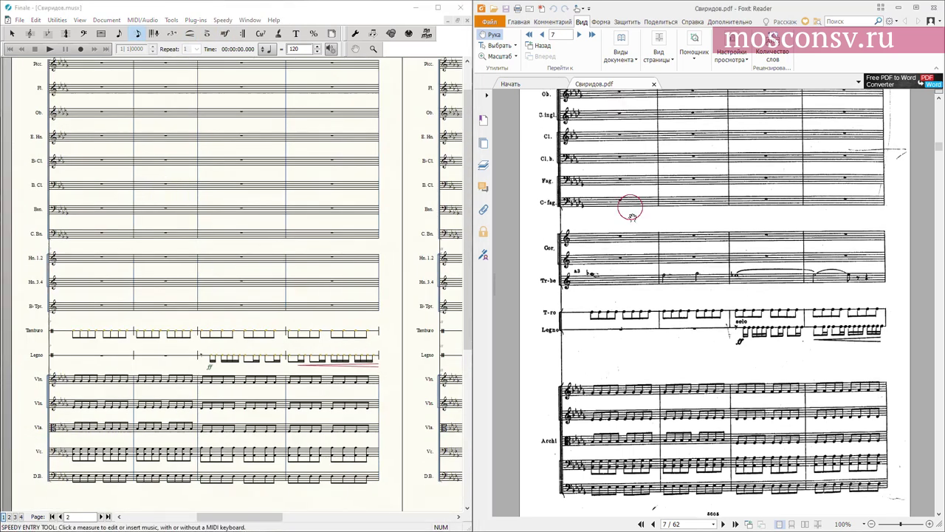
click(153, 313)
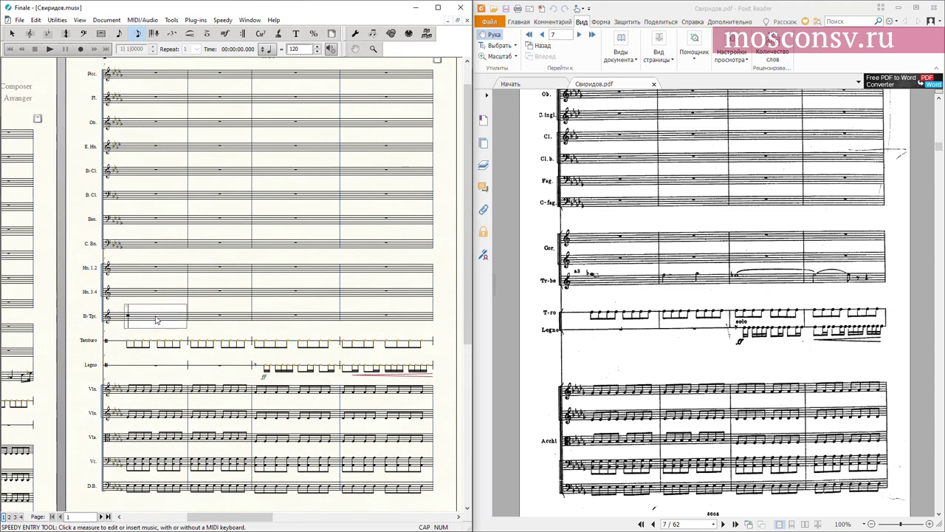
key(7)
key(6)
key(6)
key(7)
key(equal)
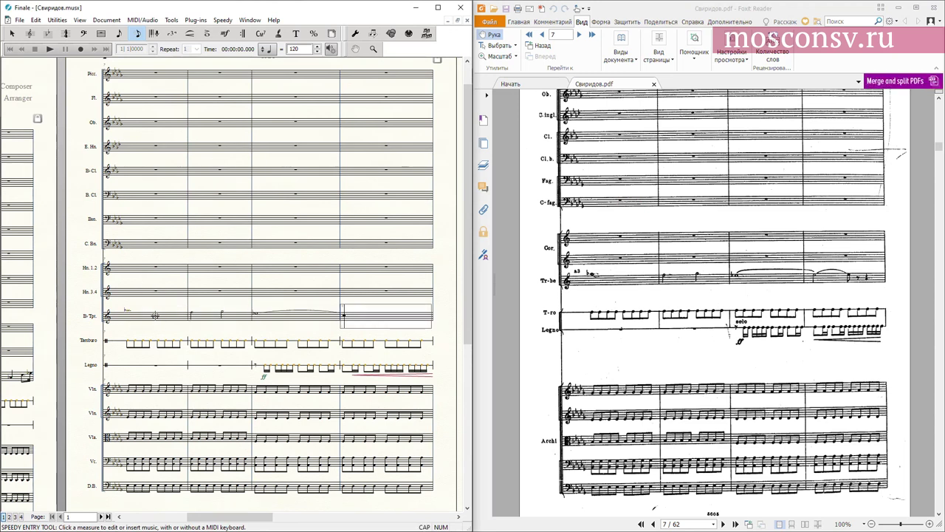
Complete the B♭ Trumpet's fourth measure on the second page with the tied notes and closing rests.
key(Caps_Lock)
key(4)
key(5)
key(period)
key(0)
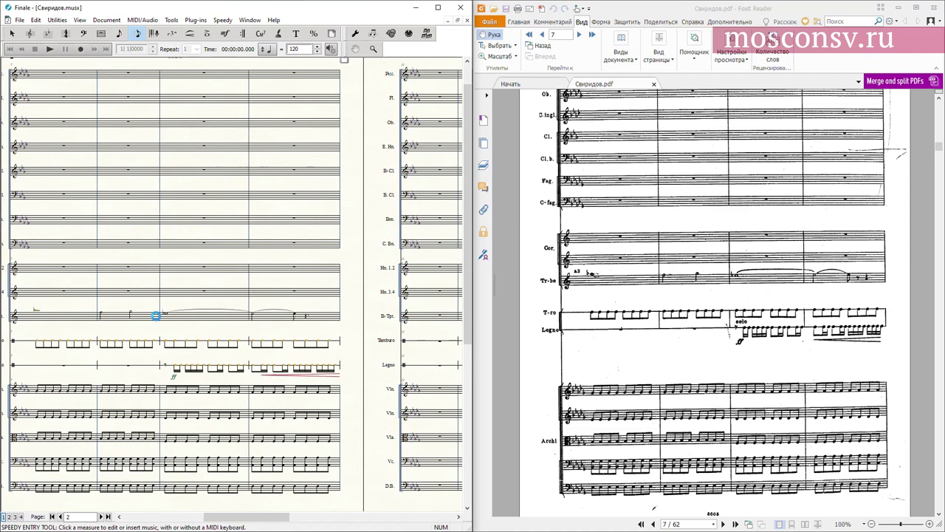
Check the finished page against the scan, turn the PDF to page 8 and find the third page's string staves.
drag(297, 295, 333, 310)
drag(774, 276, 774, 294)
scroll(785, 277, up, 2)
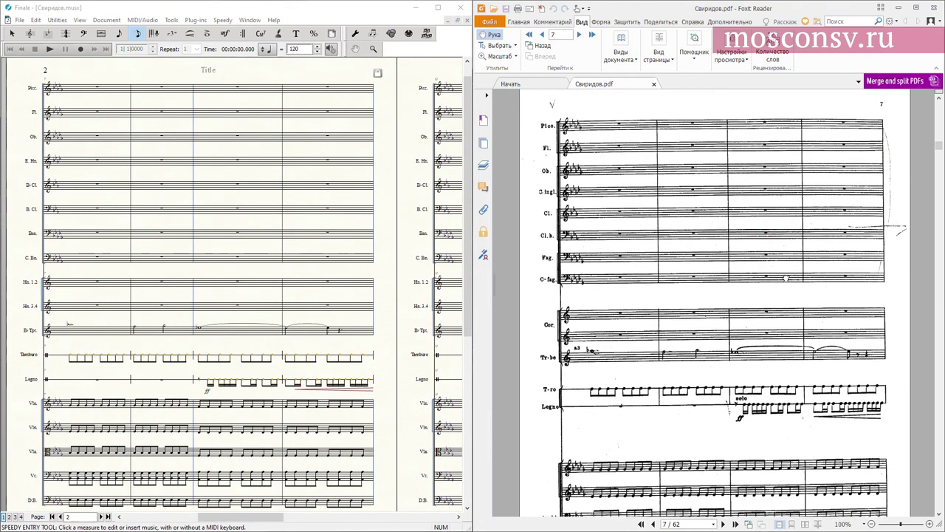
scroll(761, 350, down, 3)
click(728, 524)
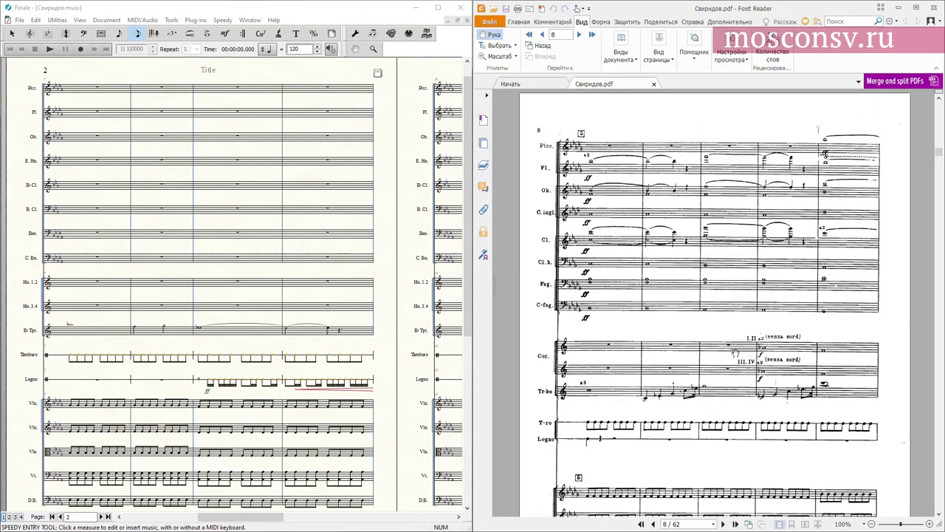
drag(351, 338, 228, 247)
drag(433, 374, 325, 266)
drag(369, 340, 310, 322)
scroll(758, 405, down, 3)
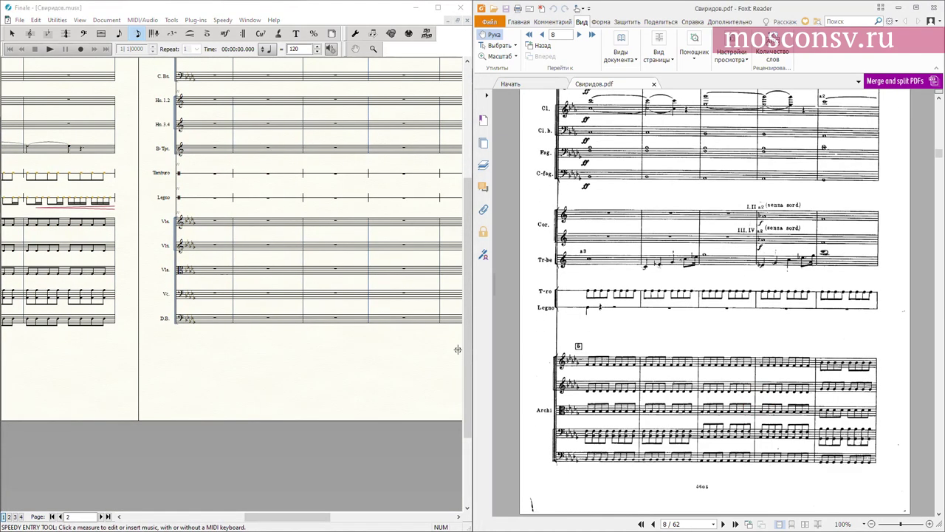
Copy the first Violin's last measure of the second page into its first four measures on the third page.
scroll(160, 323, up, 2)
click(178, 294)
drag(36, 459, 194, 443)
key(F5)
click(212, 279)
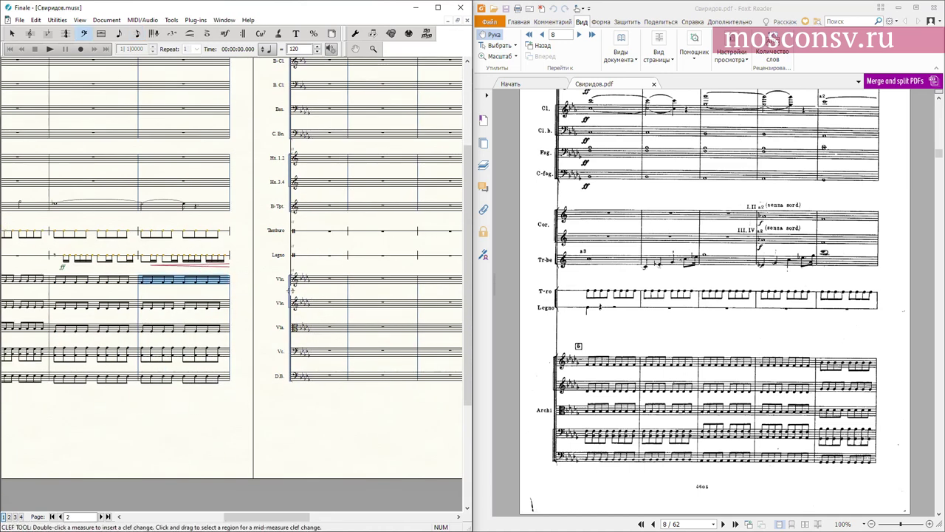
click(332, 279)
key(ctrl+v)
click(378, 285)
key(ctrl+v)
drag(413, 411, 196, 465)
click(258, 336)
key(ctrl+v)
click(308, 336)
key(ctrl+v)
Enter eight eighth notes in the first Violin staff's fifth measure on the third page.
key(F6)
click(386, 336)
key(4)
key(4)
key(4)
key(4)
key(4)
key(4)
key(4)
Fill the second Violin's first four measures on the third page with copies of a measure of eighth notes.
drag(45, 367, 387, 347)
key(F5)
click(195, 342)
key(ctrl+c)
click(362, 341)
key(ctrl+v)
drag(425, 373, 209, 403)
click(209, 376)
key(ctrl+v)
click(272, 372)
key(ctrl+v)
click(304, 366)
key(ctrl+v)
Enter eight eighth notes in the second Violin staff's fifth measure on the third page.
key(F4)
click(367, 373)
key(F6)
click(389, 377)
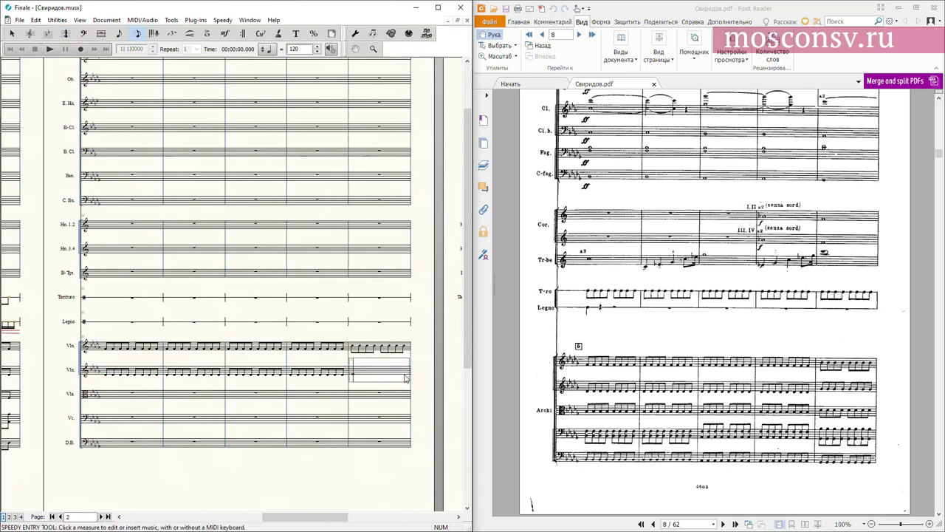
key(4)
key(4)
key(4)
Fill the Viola's first four measures on the third page with copied eighth-note measures.
key(F5)
click(288, 347)
right_click(93, 471)
drag(93, 471, 197, 477)
click(154, 400)
key(ctrl+v)
click(211, 402)
key(ctrl+v)
shift+click(142, 399)
key(ctrl+c)
click(273, 393)
key(ctrl+v)
Copy a matching measure of eighth notes into the Viola's fifth measure on the third page.
key(F6)
key(F5)
click(326, 376)
key(ctrl+c)
click(368, 403)
key(ctrl+v)
Enter eight eighth-note double stops in the Cello's first measure on the third page.
key(F6)
click(159, 421)
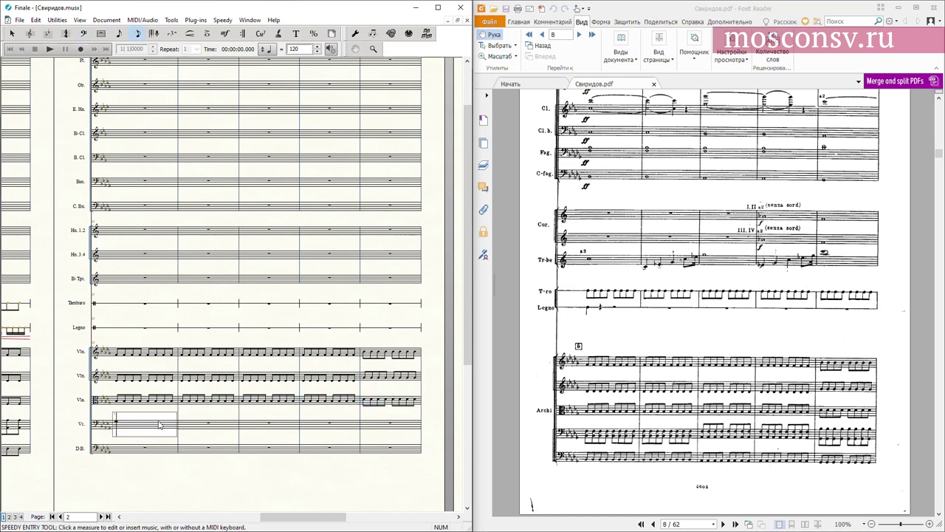
key(4)
key(4)
key(4)
key(4)
key(4)
key(4)
key(4)
key(Right)
Enter eight higher eighth-note double stops in the Cello's third measure on the third page.
key(4)
key(4)
key(4)
key(4)
key(4)
key(4)
key(4)
key(4)
key(Right)
Enter eight eighth-note double stops in the Cello's fifth measure on the third page.
key(4)
key(4)
key(4)
key(4)
key(4)
key(4)
key(4)
key(4)
key(4)
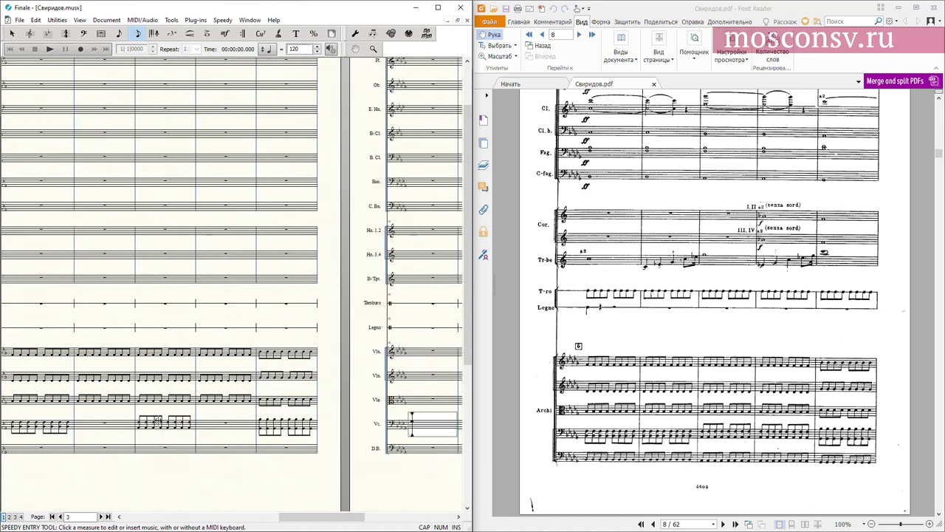
Copy the Cello's first measure into the second and its third measure into the fourth on the third page.
key(Escape)
drag(50, 467, 162, 439)
drag(176, 401, 321, 392)
click(258, 396)
key(F3)
Enter eight repeated eighth notes in the Double Bass's first measure on the third page.
click(175, 427)
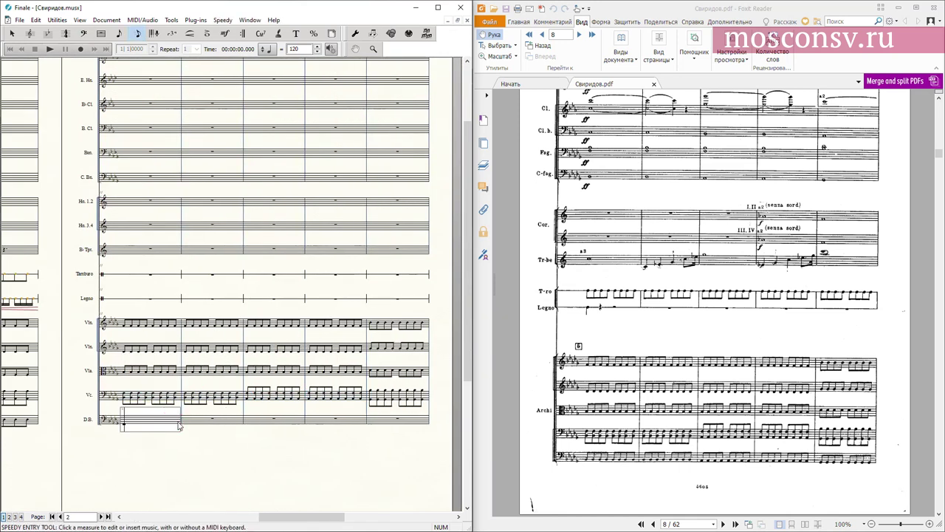
key(4)
key(4)
key(4)
key(4)
key(Right)
Enter eight eighth notes each in the Double Bass's third and fifth measures on the third page.
key(4)
key(4)
key(4)
key(4)
key(Right)
key(4)
key(4)
key(4)
key(4)
Copy the Double Bass's first measure into the second and its third measure into the fourth on the third page.
key(F2)
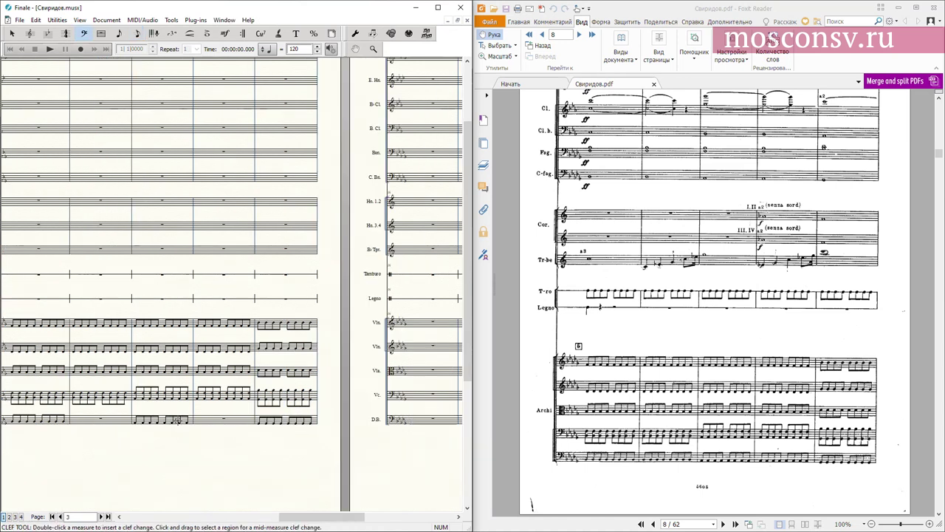
drag(40, 424, 214, 421)
key(F3)
drag(89, 379, 207, 397)
drag(172, 174, 184, 256)
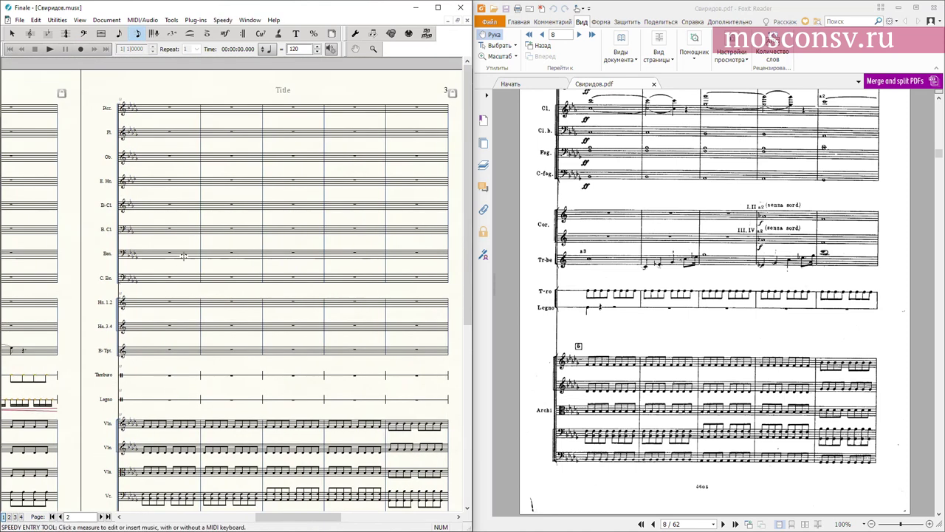
Copy the Tamburo's eighth-note measure from the second page into all five Tamburo measures of the third page.
key(ctrl+alt+c)
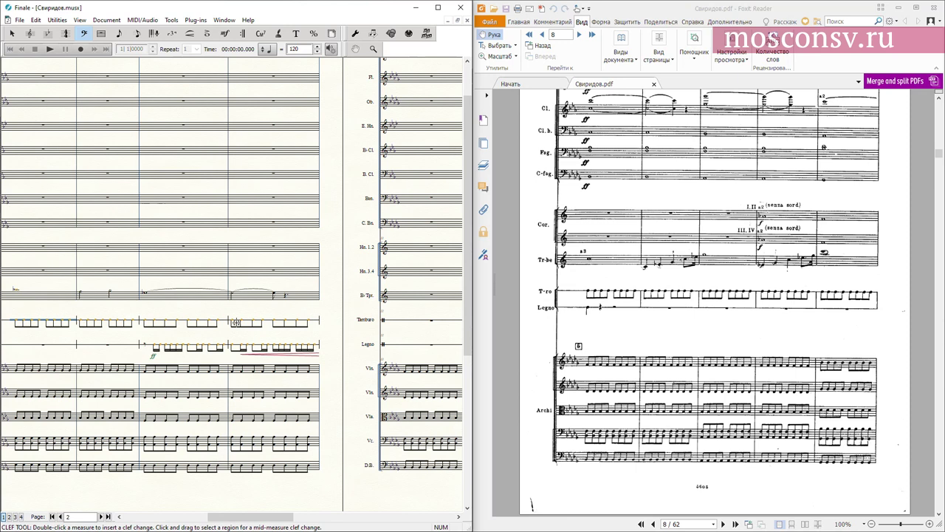
drag(435, 319, 232, 324)
click(245, 317)
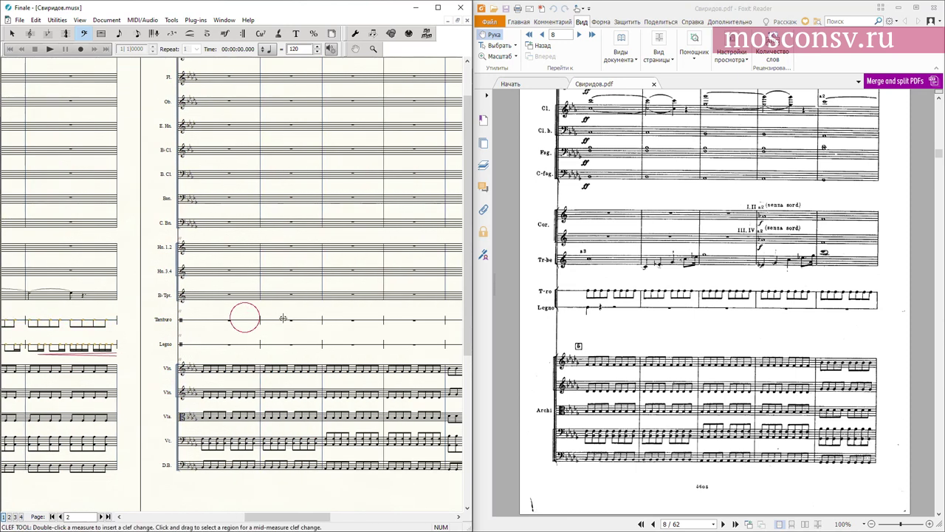
click(233, 319)
key(ctrl+v)
click(453, 319)
key(ctrl+v)
Enter a quarter note, quarter rest and half rest in the Legno's first measure on the third page, and save the score.
key(ctrl+alt+e)
click(146, 349)
key(Caps_Lock)
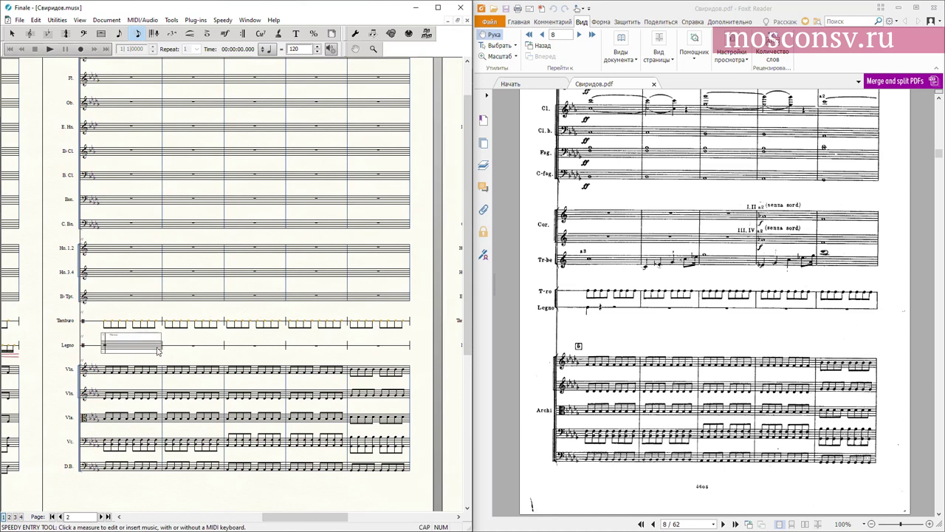
key(6)
click(34, 279)
key(ctrl+s)
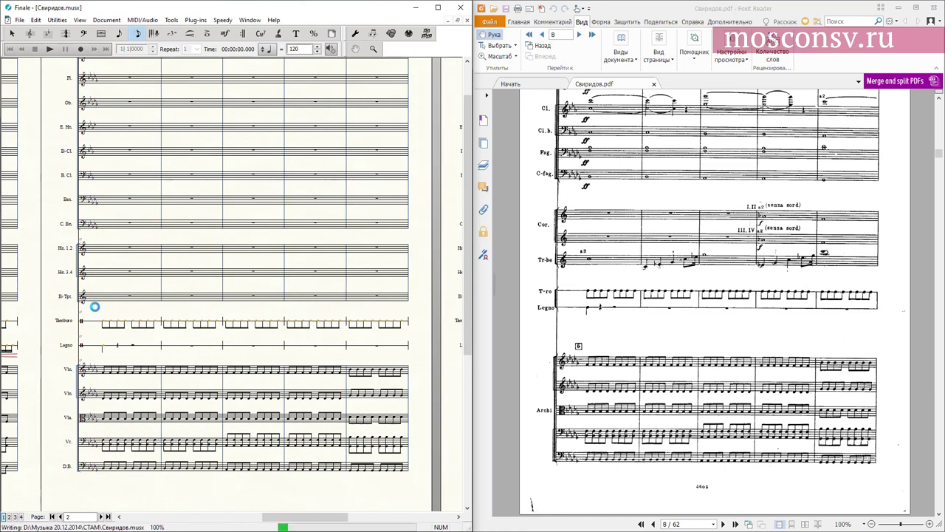
Enter a whole note in the B♭ Trumpet's first measure and three quarters with two eighths in its second measure on the third page.
scroll(151, 230, up, 2)
click(128, 344)
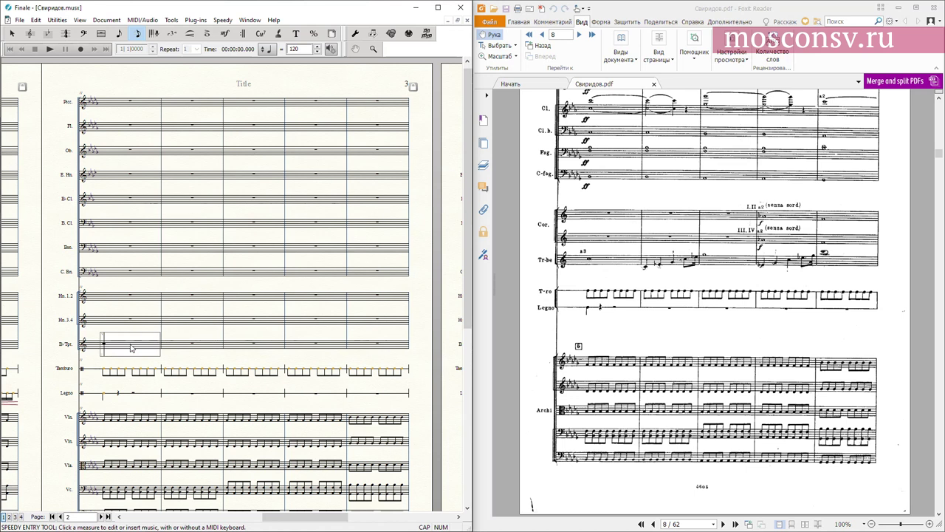
key(7)
key(5)
key(5)
key(5)
key(4)
key(4)
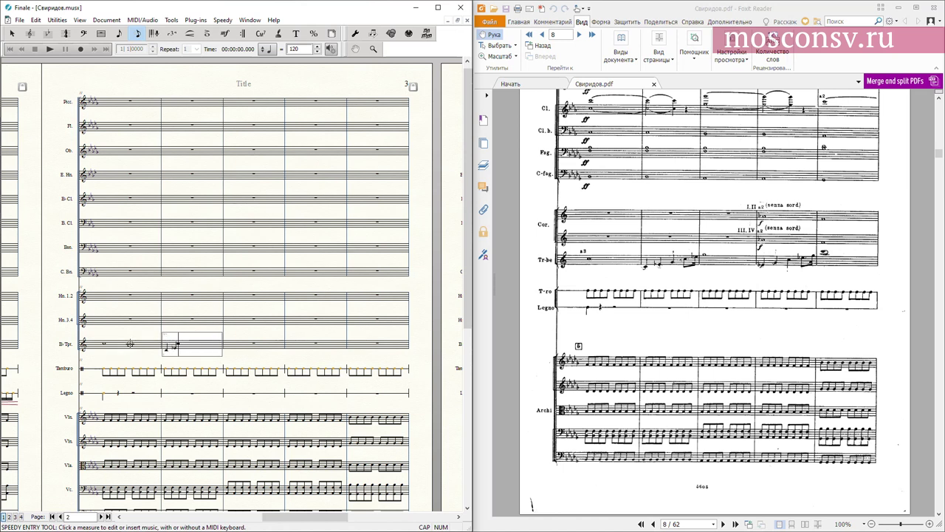
Enter the B♭ Trumpet's third-measure whole note, fourth-measure quarter and eighth figure, and fifth-measure whole-note chord on the third page.
key(7)
key(4)
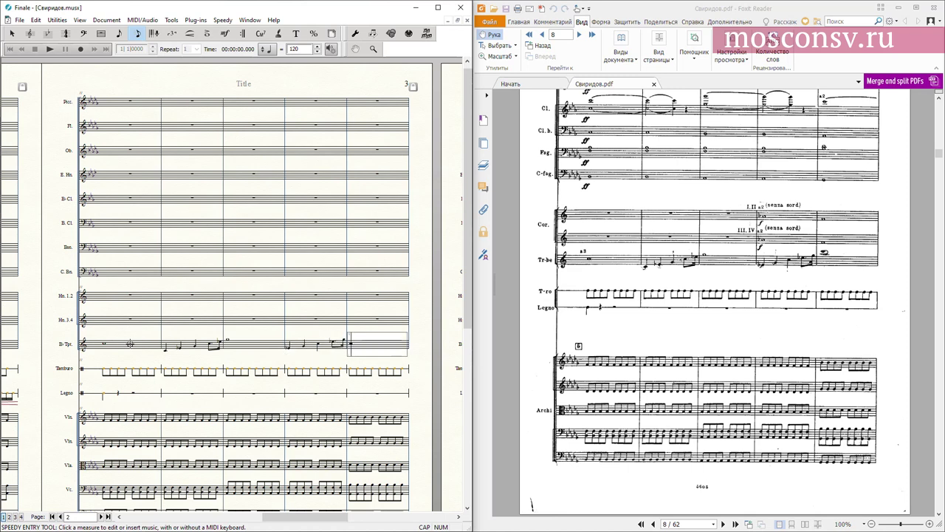
key(7)
key(Caps_Lock)
key(0)
Enter a flatted whole note and a plain whole note in Horn 1.2's fourth and fifth measures on the third page.
drag(6, 333, 159, 350)
click(387, 303)
key(Caps_Lock)
key(7)
key(7)
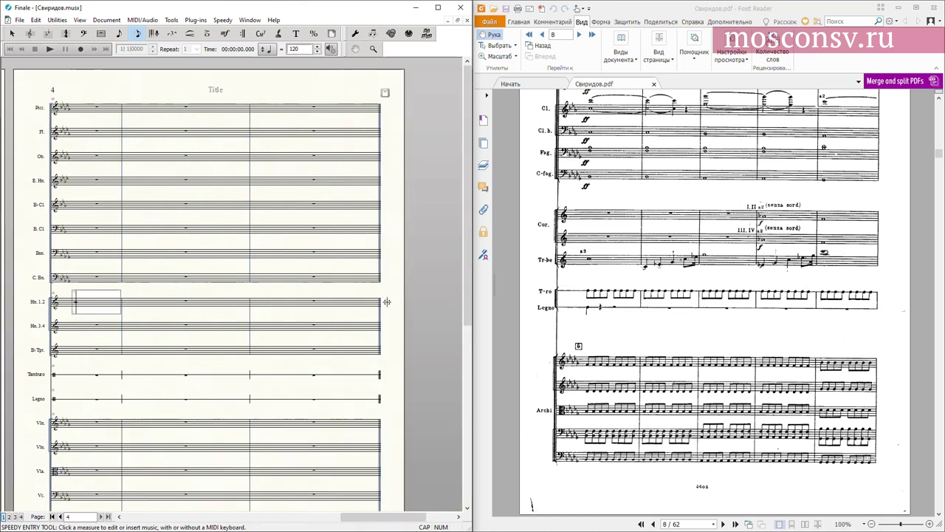
Enter a flatted whole note and a plain whole note in Horn 3.4's fourth and fifth measures on the third page.
key(Left)
key(shift+Down)
key(Left)
key(7)
key(7)
drag(249, 251, 341, 260)
drag(136, 316, 226, 313)
Add an f dynamic to the fourth-measure notes of both Horn staves on the third page.
key(F4)
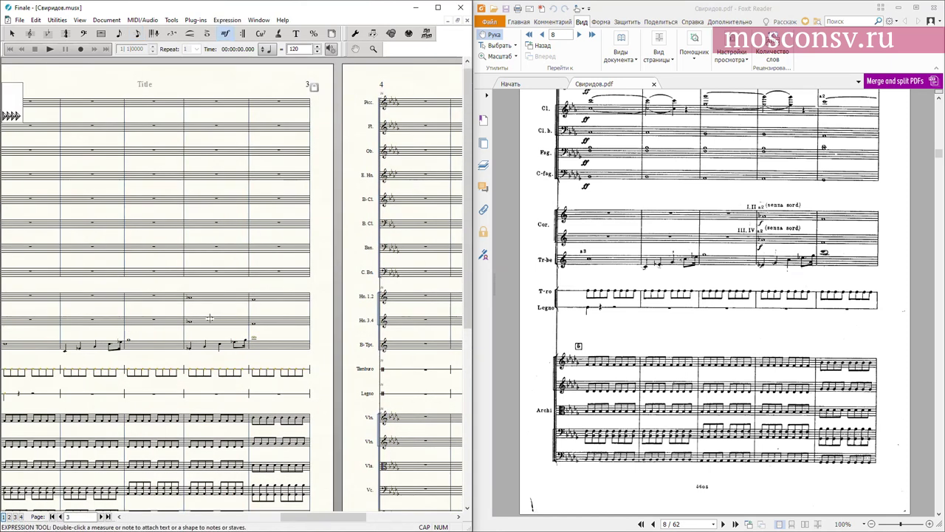
key(4)
click(190, 325)
click(189, 300)
Enter a tied whole note in the Flute's first measure and a dotted half with a quarter rest in its second measure.
key(F3)
drag(101, 327, 202, 321)
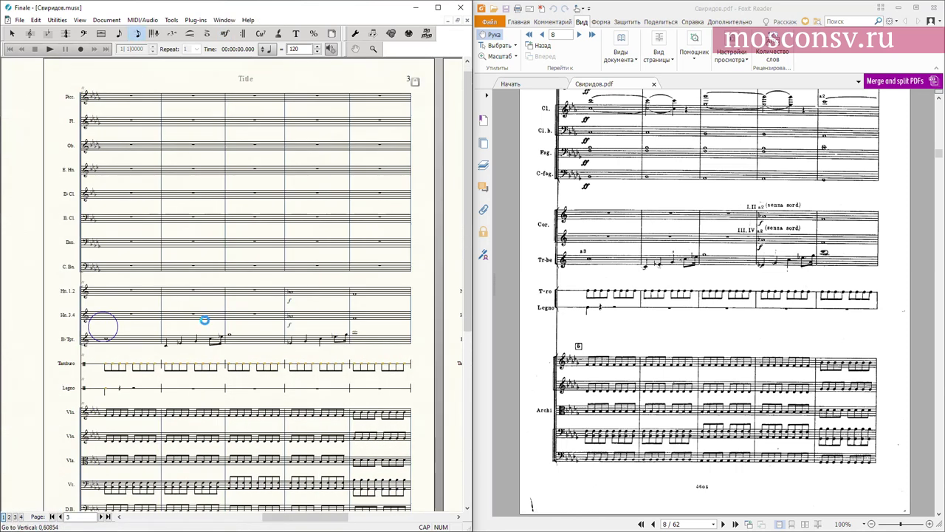
drag(198, 226, 194, 319)
drag(607, 149, 603, 263)
drag(176, 172, 157, 237)
click(102, 131)
key(7)
key(=)
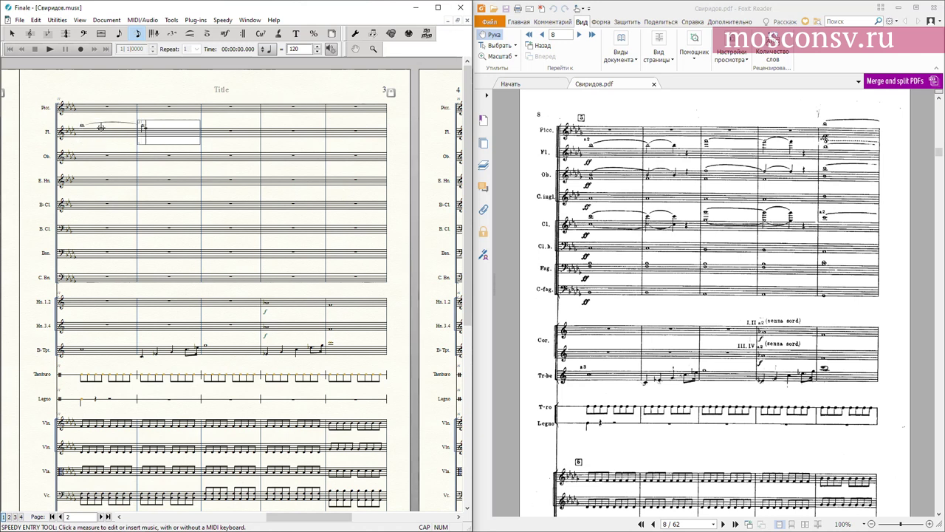
key(5)
Enter a tied whole-note chord, a dotted-half chord with quarter rest, and a tied whole note in the Flute's third to fifth measures.
key(7)
key(=)
key(6)
key(.)
key(5)
key(7)
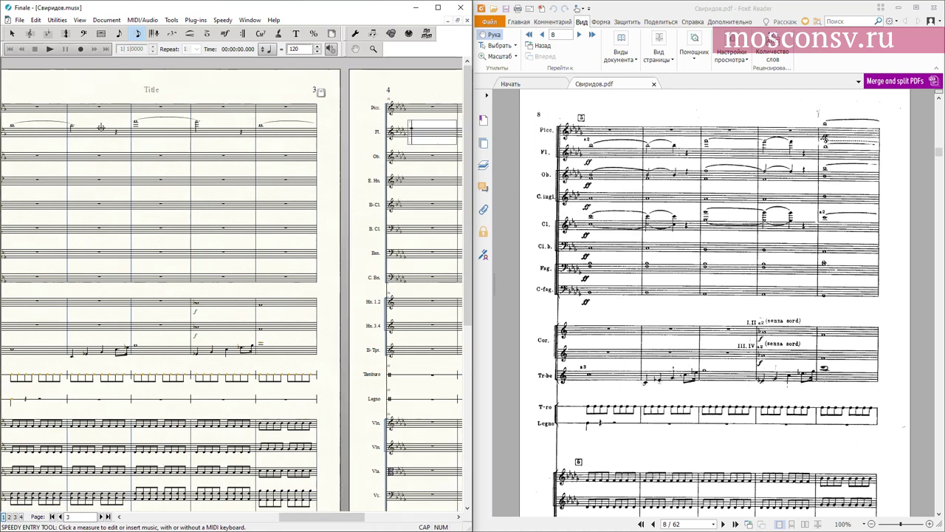
Draw a dashed octave line above the Flute's fifth measure on the third page.
key(ctrl+alt+s)
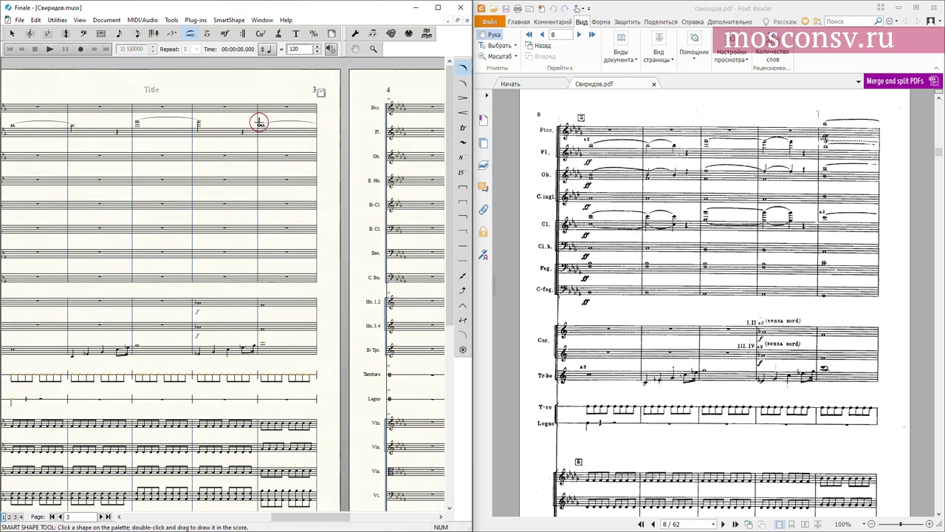
drag(258, 122, 323, 130)
key(F2)
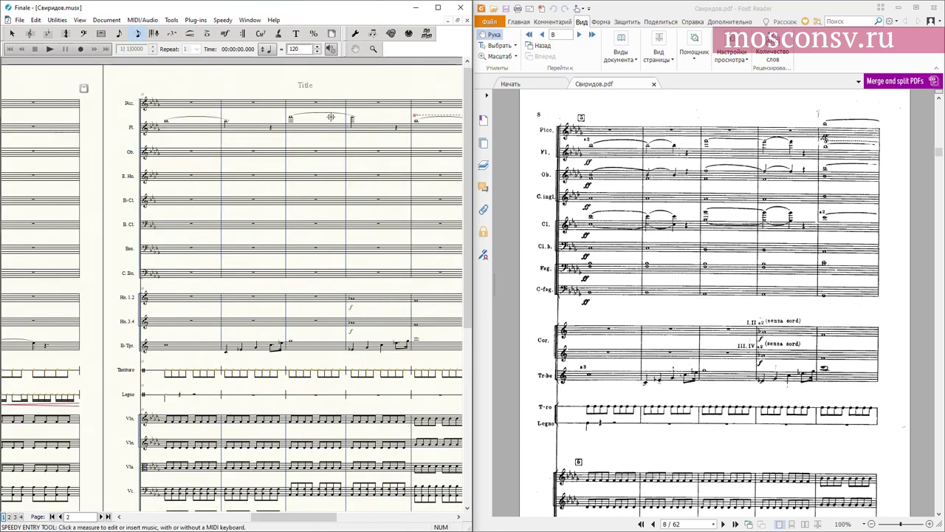
Enter a high whole note in the Piccolo's fifth measure on the third page.
scroll(332, 116, right, 3)
click(212, 112)
key(t)
key(7)
key(Caps_Lock)
drag(90, 168, 190, 164)
Add an ff dynamic to the Piccolo's fifth-measure note and to the Flute's first-measure note on the third page.
key(F4)
key(3)
click(292, 106)
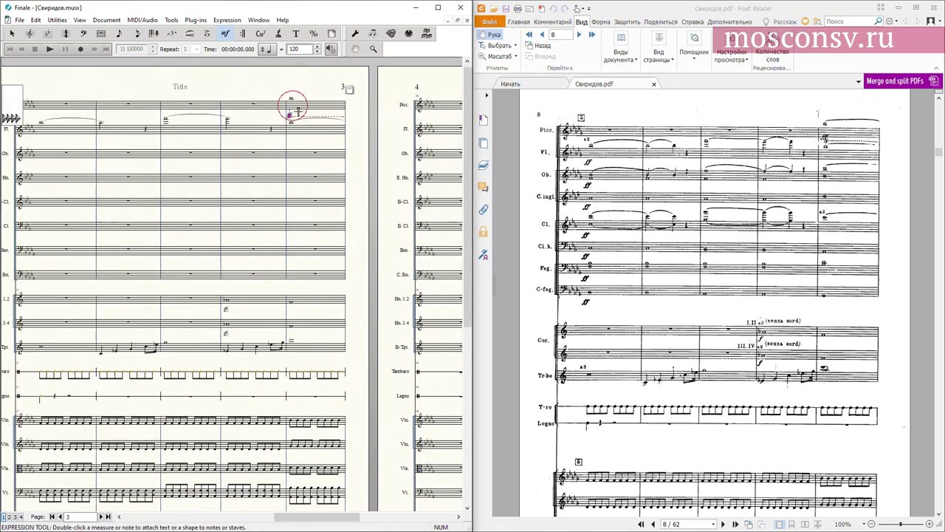
key(3)
click(39, 129)
Enter the Oboe's tied whole note in the first measure and dotted half with quarter rest in the second on the third page.
key(F2)
key(Caps_Lock)
click(77, 160)
key(7)
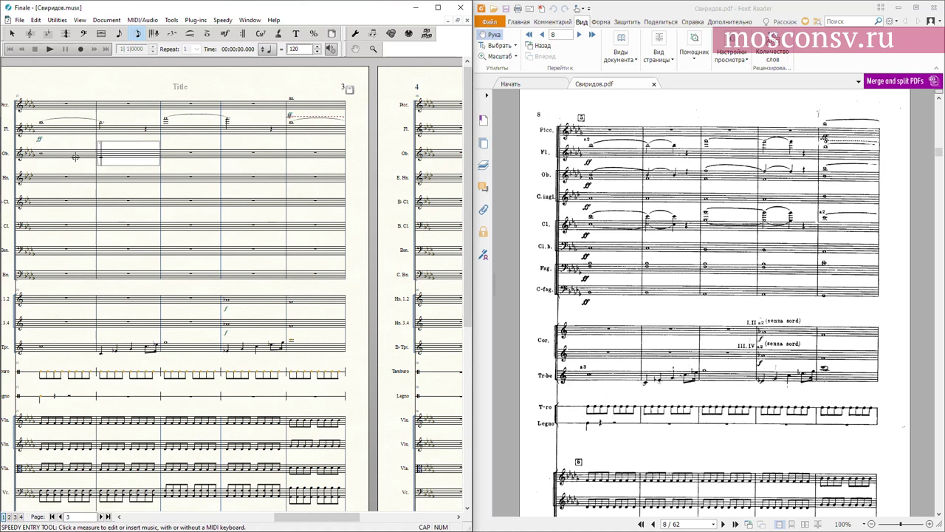
key(Caps_Lock)
key(7)
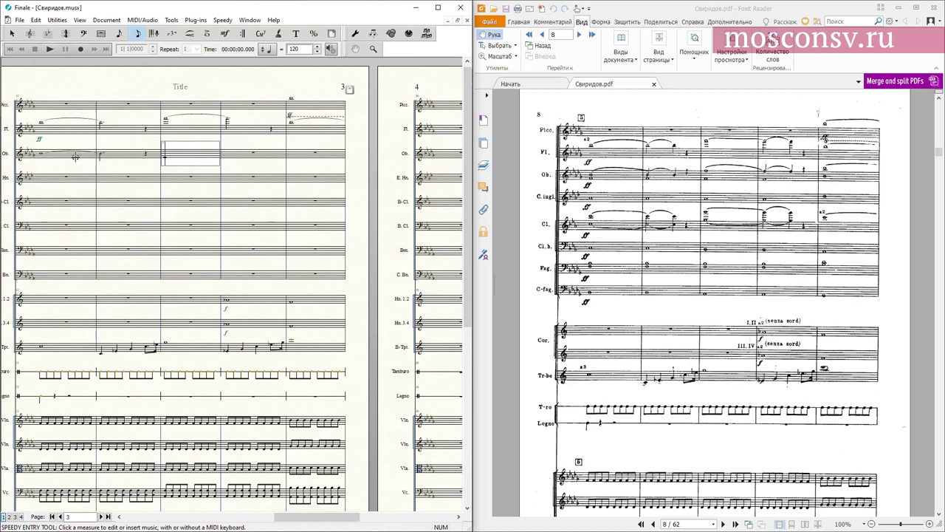
Enter the Oboe's tied whole note, dotted half with quarter rest, and final tied whole note in the third to fifth measures.
key(7)
key(7)
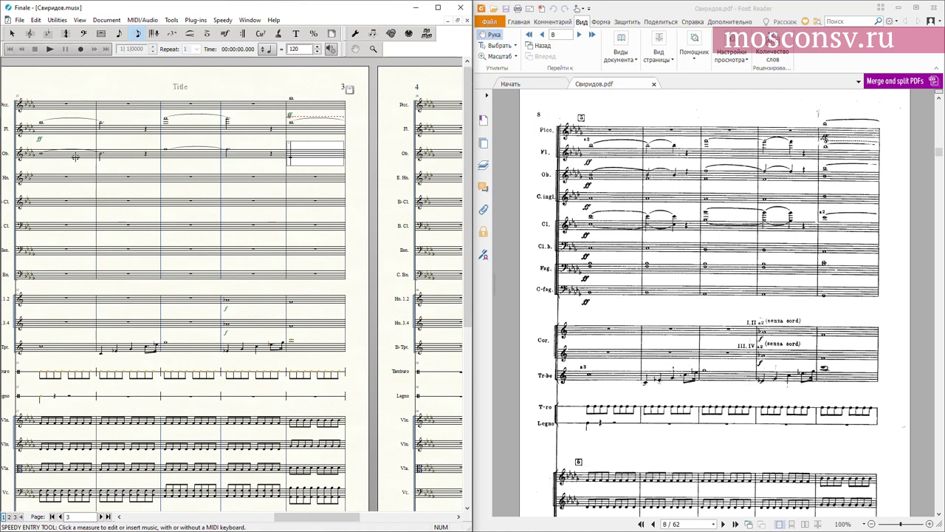
key(7)
Enter the Oboe's lower-voice whole notes in all five measures of the third page.
key(Caps_Lock)
click(45, 157)
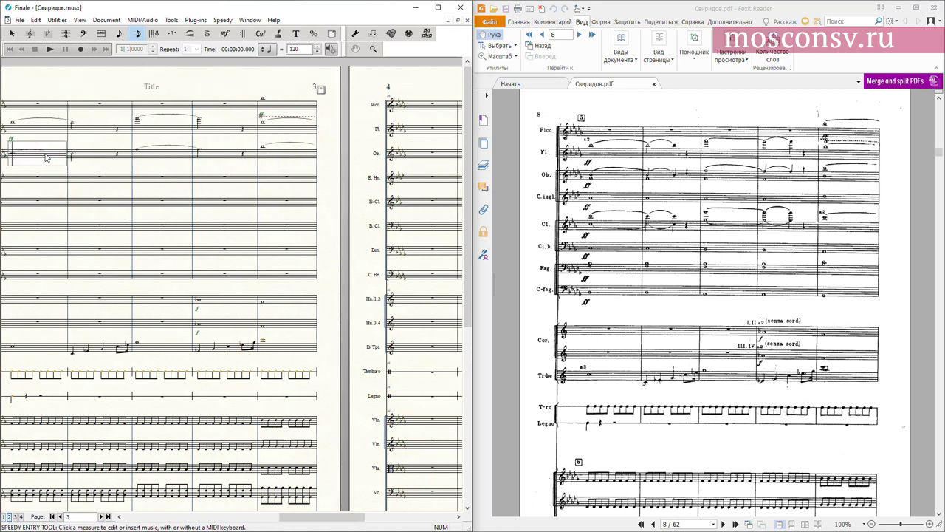
key(7)
key(7)
key(7)
key(7)
key(7)
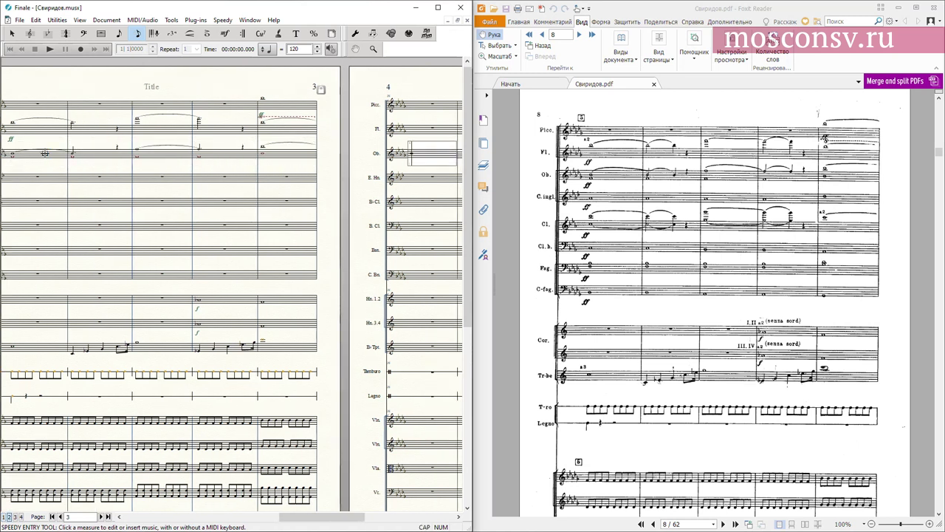
Add an ff dynamic beneath the Oboe's first-measure notes on the third page.
drag(76, 175, 186, 175)
key(shift+F4)
key(3)
click(123, 158)
Enter a whole note in each of the English Horn's five measures on the third page.
key(shift+F3)
click(150, 178)
key(Right)
key(Right)
key(Right)
key(Right)
key(Right)
Add an ff dynamic beneath the English Horn's first-measure note on the third page.
drag(96, 183, 186, 186)
key(shift+F4)
key(3)
click(101, 184)
Enter the B♭ Clarinet's upper-voice tied whole note in the first measure and dotted half with quarter rest in the second.
key(shift+F3)
click(113, 210)
key(7)
key(=)
key(6)
key(.)
key(5)
key(Caps_Lock)
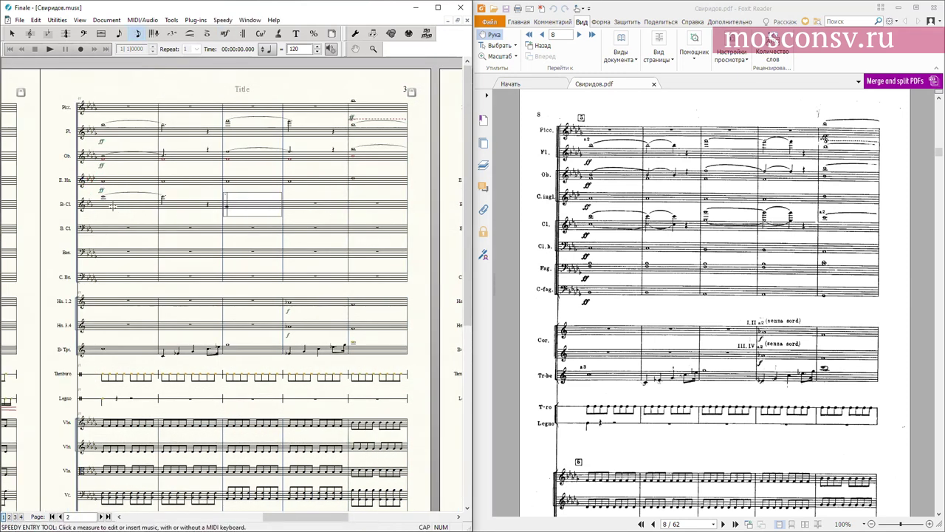
Enter the B♭ Clarinet's upper-voice tied whole note, dotted half with quarter rest, and final tied whole note in measures three to five.
key(7)
key(equal)
key(7)
key(Caps_Lock)
key(Right)
key(7)
key(=)
Enter the B♭ Clarinet's lower-voice tied whole note and dotted half in layer 2 of the first two measures.
click(46, 205)
key(alt+shift+2)
key(7)
key(equal)
key(6)
key(Caps_Lock)
key(Right)
Enter the B♭ Clarinet's lower-voice tied whole note and dotted half in measures three and four, and mark its first measure ff.
key(7)
key(equal)
key(6)
key(period)
key(Caps_Lock)
key(Right)
click(46, 206)
Enter a whole note in each of the Bass Clarinet's five measures on the third page.
click(82, 231)
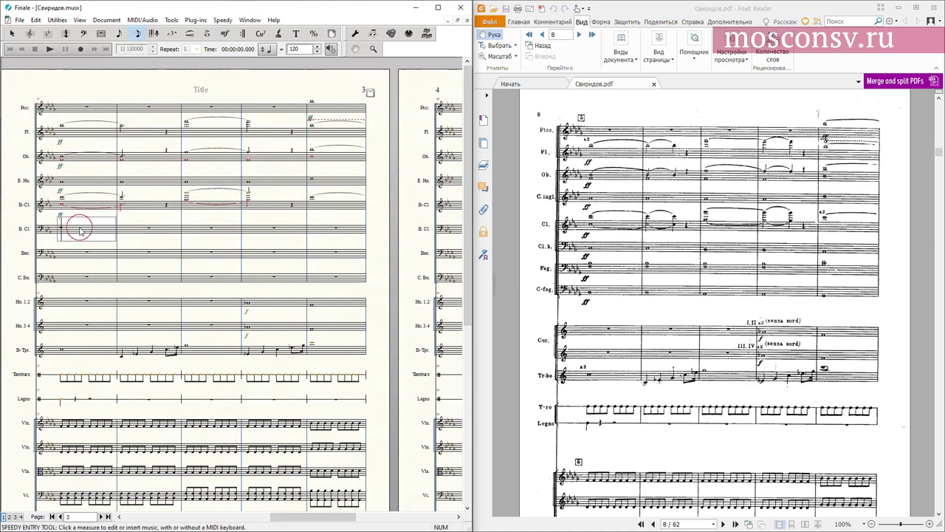
key(Right)
key(Right)
key(Right)
key(Right)
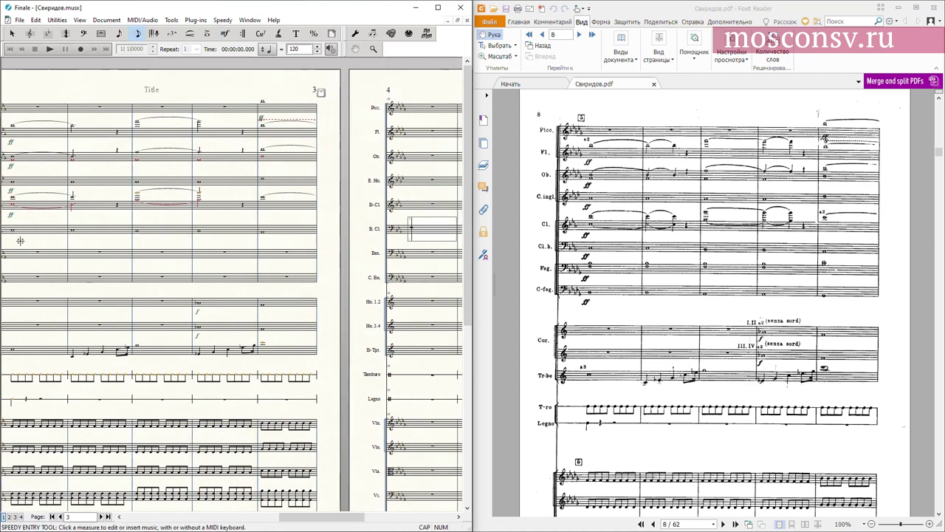
Enter the Bassoon's first-voice whole notes in all five measures of the third page.
click(28, 255)
key(7)
key(7)
key(7)
key(7)
key(7)
Add the Bassoon's second-voice whole notes in layer 2 across the same five measures.
key(Left)
key(Left)
key(Left)
key(Left)
key(Left)
key(alt+shift+2)
key(7)
key(7)
key(7)
key(7)
key(7)
Return to layer 1 and add an ff dynamic beneath the Bassoon's first-measure notes.
key(alt+shift+1)
key(F4)
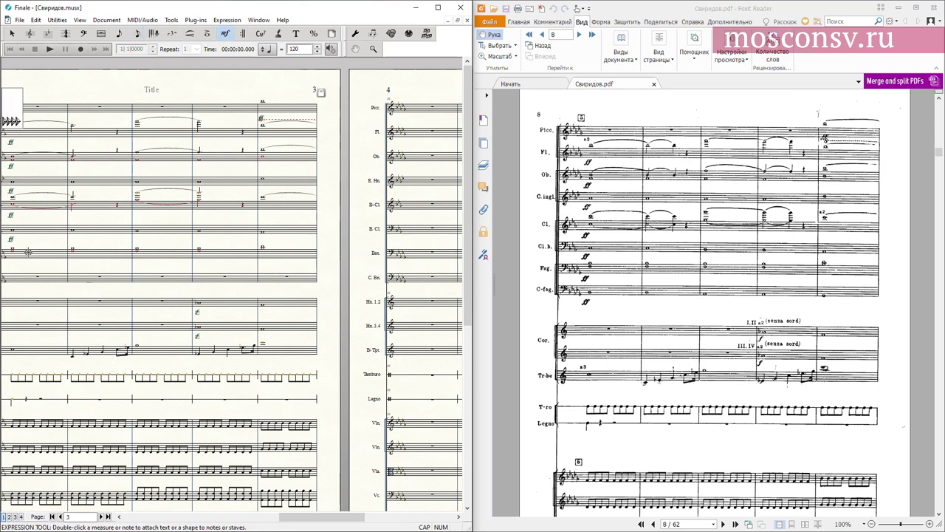
click(11, 254)
Enter a low whole note in each of the Contrabassoon's five measures on the third page.
key(F3)
click(31, 276)
key(Caps_Lock)
key(7)
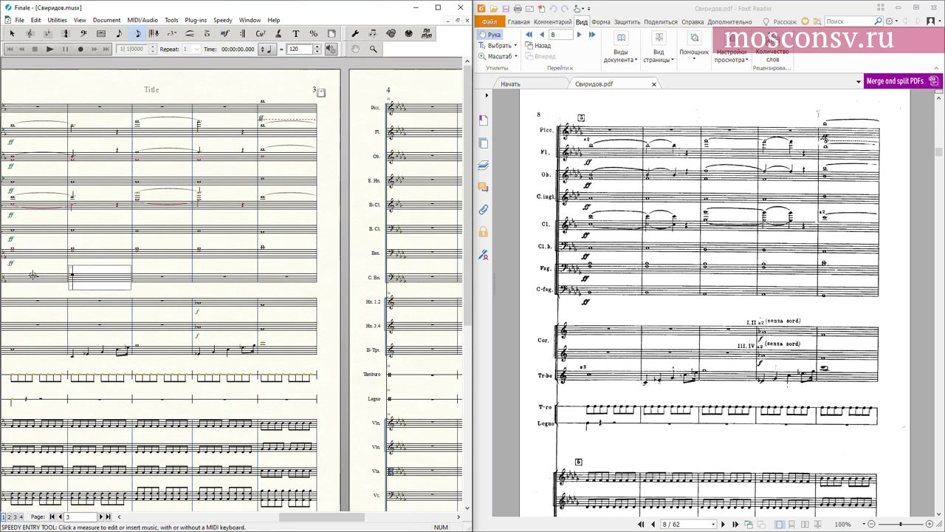
click(34, 277)
key(Left)
key(Delete)
key(7)
key(7)
key(7)
key(7)
key(7)
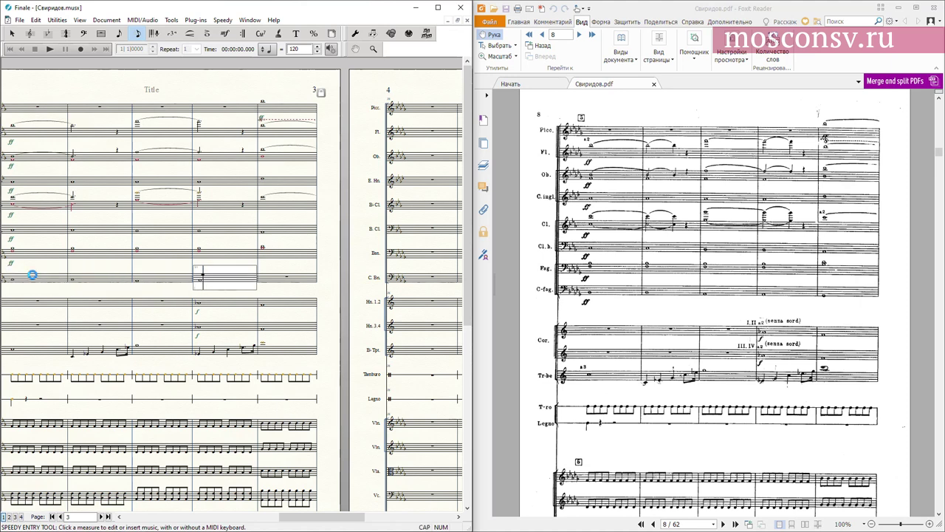
Add an ff dynamic beneath the Contrabassoon's first-measure note on the third page.
key(Caps_Lock)
key(F4)
key(3)
click(14, 283)
key(F3)
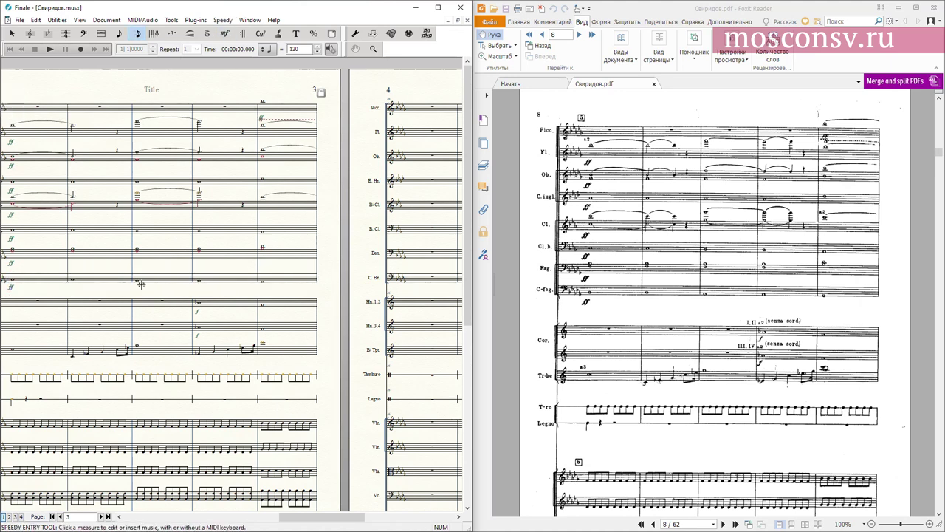
Following the string parts on PDF page 9, enter the first Violin's repeated eighth notes in the first three measures of the fourth page.
click(725, 382)
scroll(726, 382, down, 3)
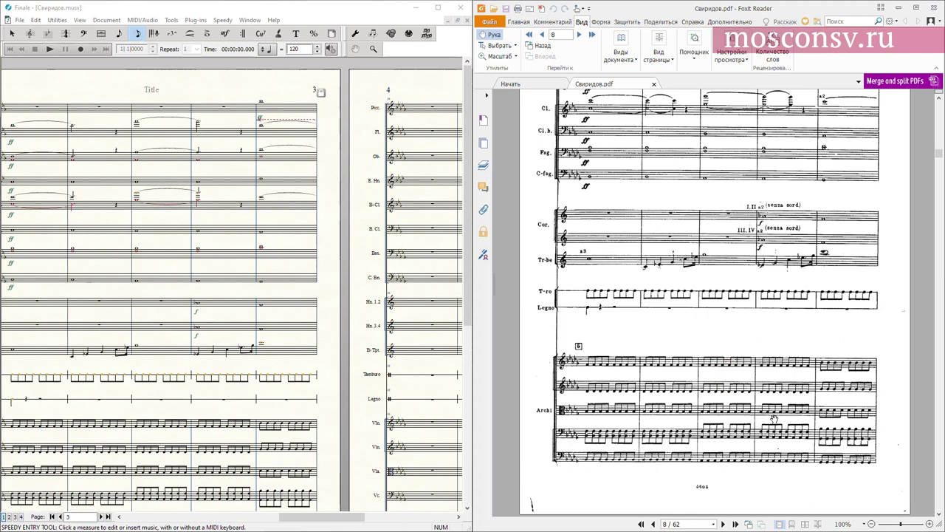
click(724, 525)
scroll(700, 213, down, 3)
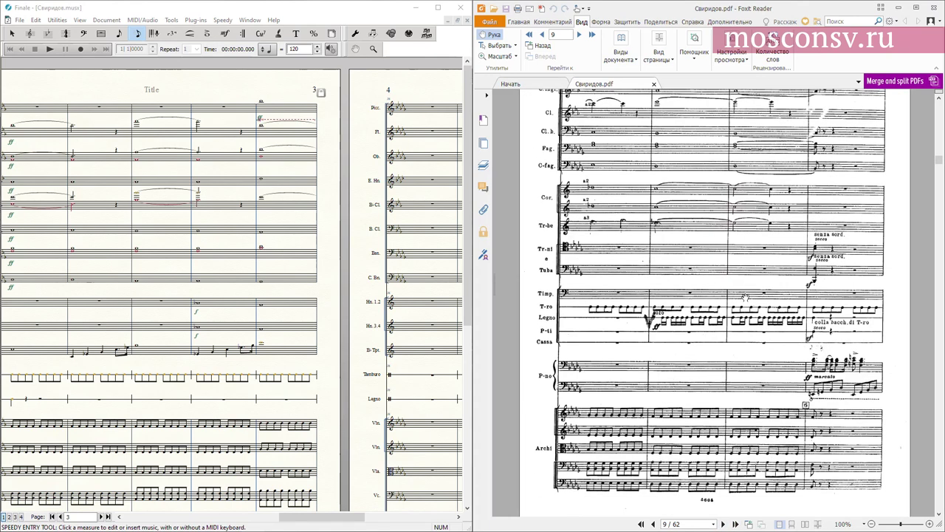
drag(210, 436, 109, 259)
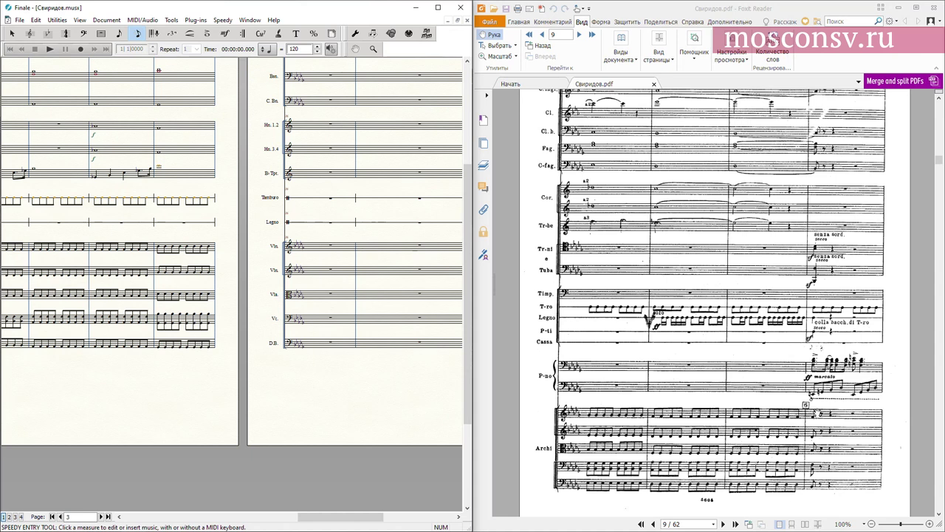
click(332, 282)
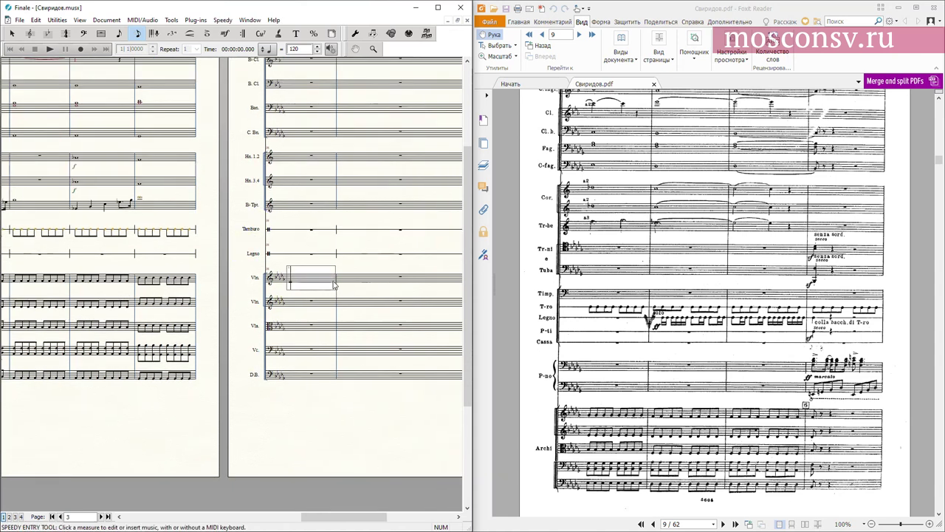
key(4)
key(4)
key(4)
key(4)
key(4)
key(4)
key(4)
key(4)
key(4)
key(4)
key(4)
key(4)
key(4)
key(4)
key(4)
key(4)
key(4)
key(4)
key(4)
key(4)
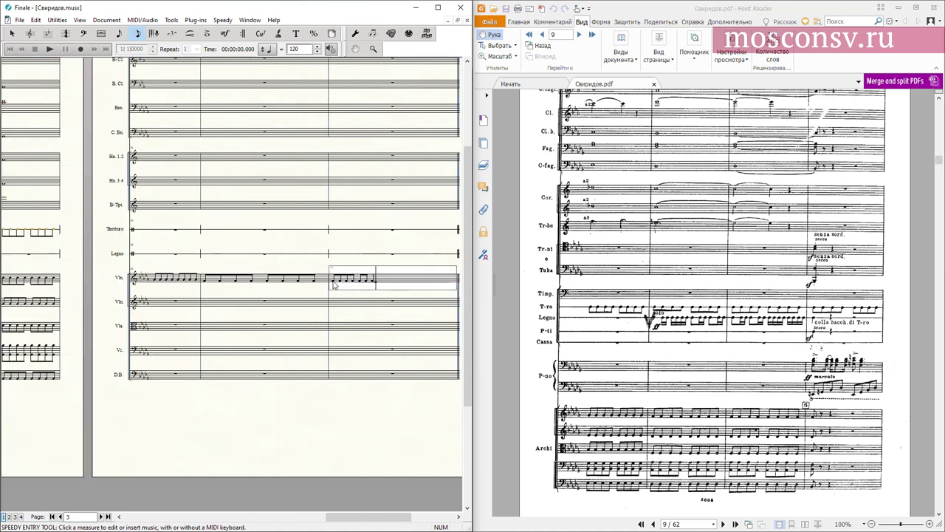
key(4)
key(F3)
click(333, 281)
click(329, 289)
key(F2)
drag(84, 236, 332, 242)
Enter the second Violin's repeated eighth notes in the first three measures of the fourth page, and return to its first measure.
click(209, 310)
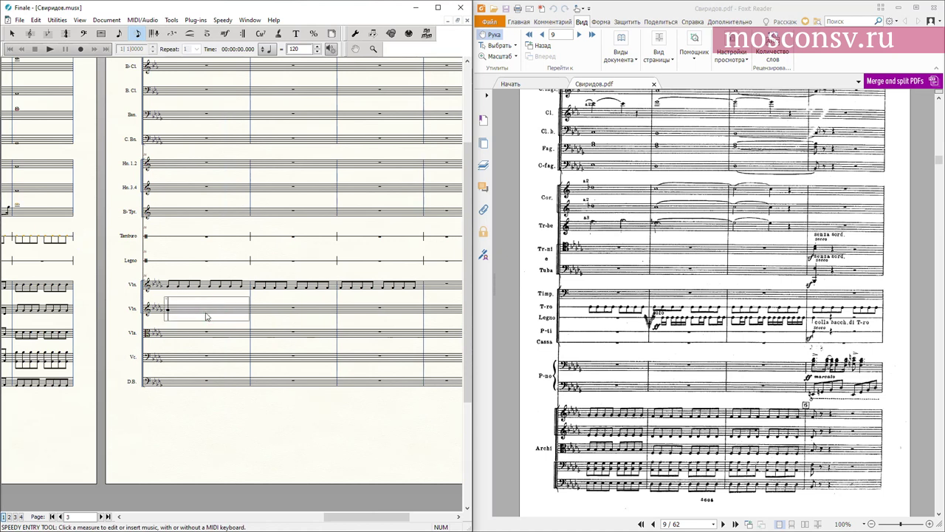
key(3)
key(3)
key(3)
key(3)
key(3)
key(3)
key(3)
key(3)
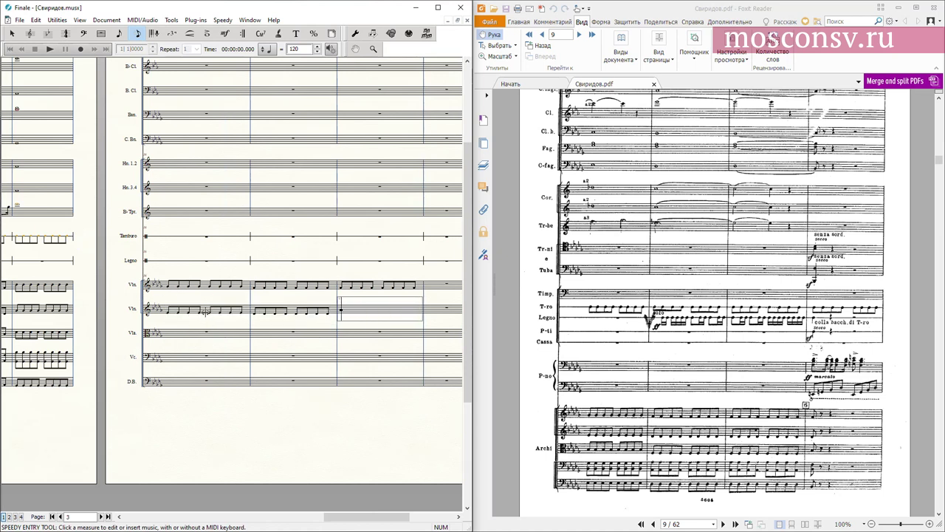
key(3)
key(3)
key(3)
key(3)
key(3)
key(shift+Left)
key(shift+Left)
key(shift+Left)
key(shift+Left)
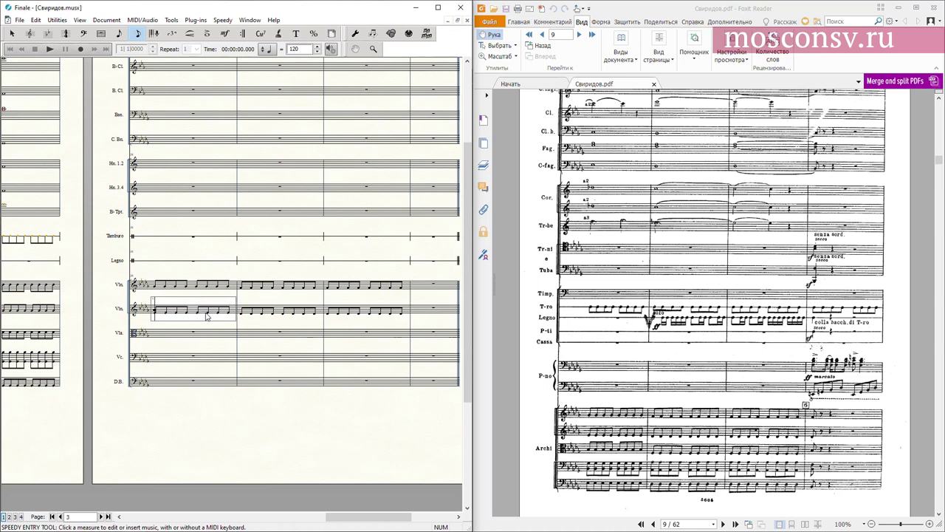
Enter the Viola's repeated eighth notes in the first three measures of the fourth page.
key(shift+Down)
key(shift+Right)
key(shift+F2)
key(shift+F3)
click(209, 331)
key(3)
key(3)
key(3)
key(3)
key(3)
key(3)
key(3)
key(3)
key(3)
key(3)
key(3)
key(3)
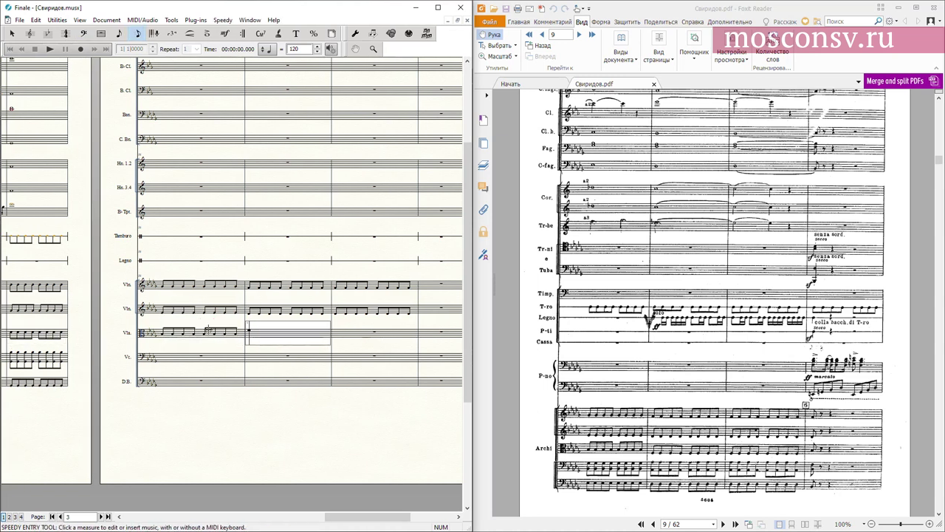
key(4)
key(4)
key(4)
key(4)
key(4)
key(4)
key(4)
key(4)
key(4)
key(4)
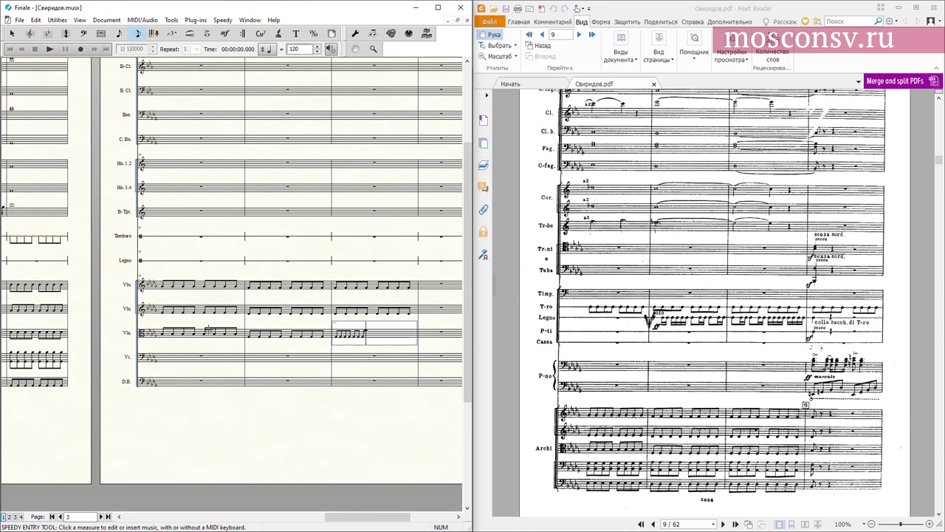
Enter the Cello's repeated octave eighth notes in the first three measures of the fourth page.
key(shift+Left)
key(shift+Left)
key(shift+Left)
key(ctrl+Down)
key(3)
key(3)
key(3)
key(3)
key(3)
key(3)
key(3)
key(3)
key(3)
key(3)
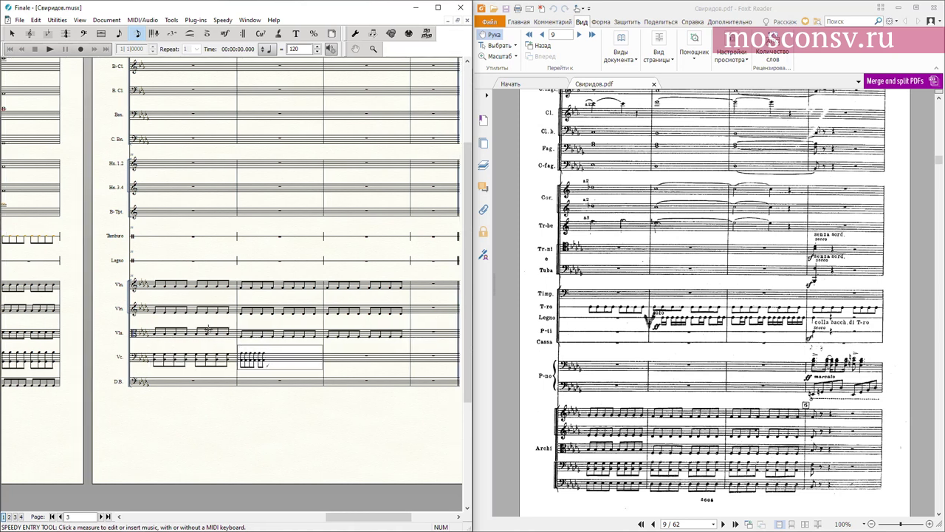
key(3)
key(3)
key(3)
key(3)
key(3)
key(4)
key(4)
Enter the Double Bass's repeated eighth notes in the first three measures of the fourth page, then leave the entry frame.
key(shift+Left)
key(shift+Left)
key(shift+Left)
key(shift+Down)
key(3)
key(3)
key(3)
key(3)
key(3)
key(3)
key(3)
key(3)
key(3)
key(3)
key(3)
key(3)
key(3)
key(3)
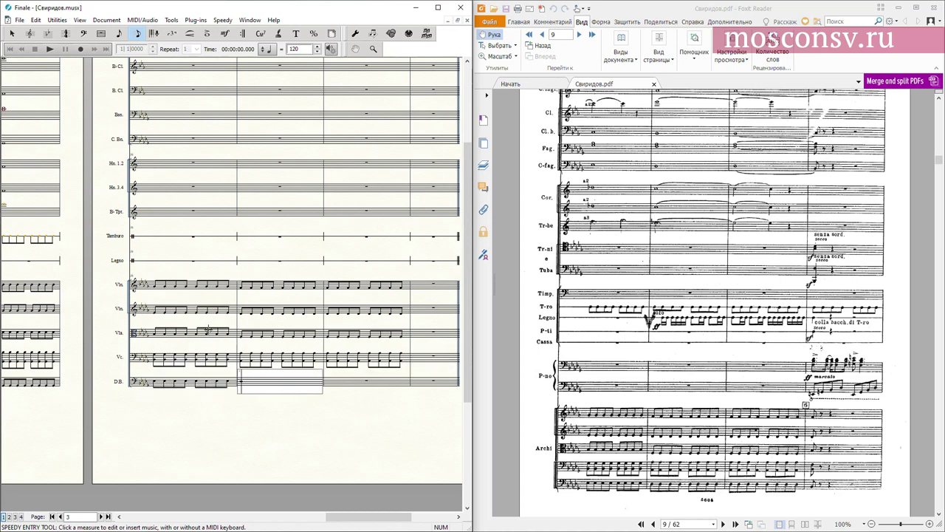
key(3)
key(3)
key(3)
key(3)
key(3)
key(3)
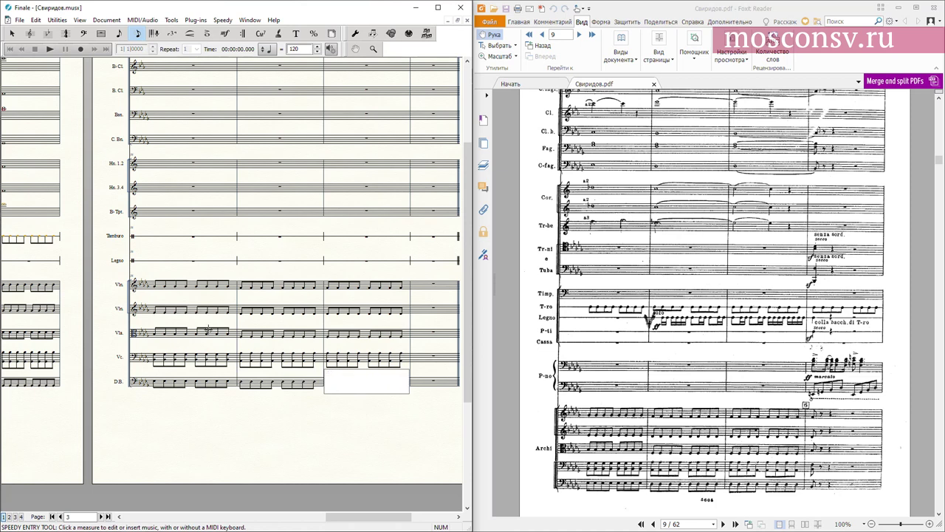
key(Escape)
Enter the B-flat Trumpet's two half notes, then a whole note tied to a dotted half and a quarter rest, across the fourth page's first three measures.
drag(233, 311, 224, 353)
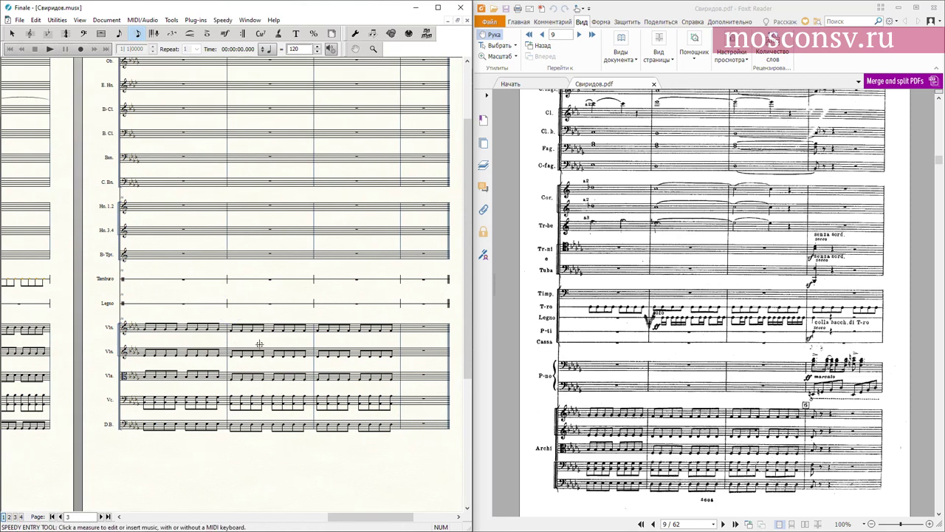
drag(221, 244, 224, 309)
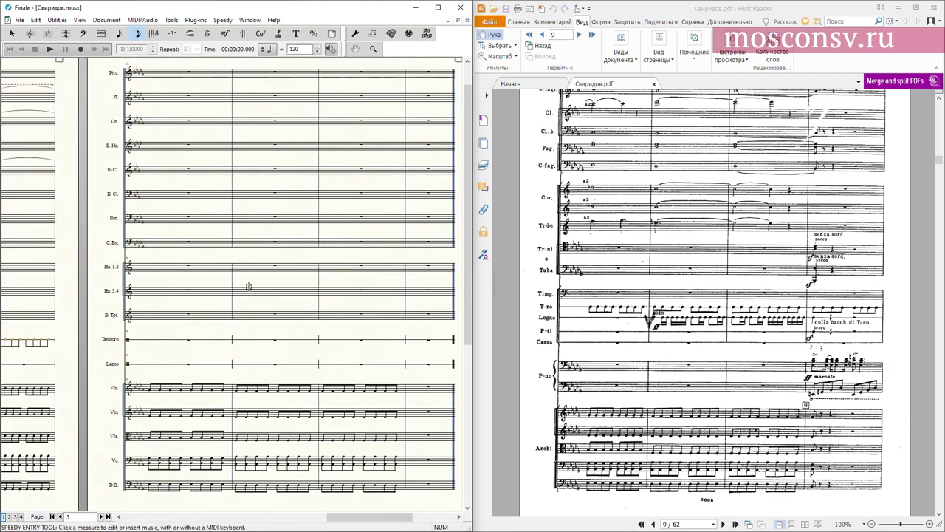
drag(201, 231, 356, 262)
drag(364, 338, 287, 315)
click(281, 324)
key(Caps_Lock)
key(6)
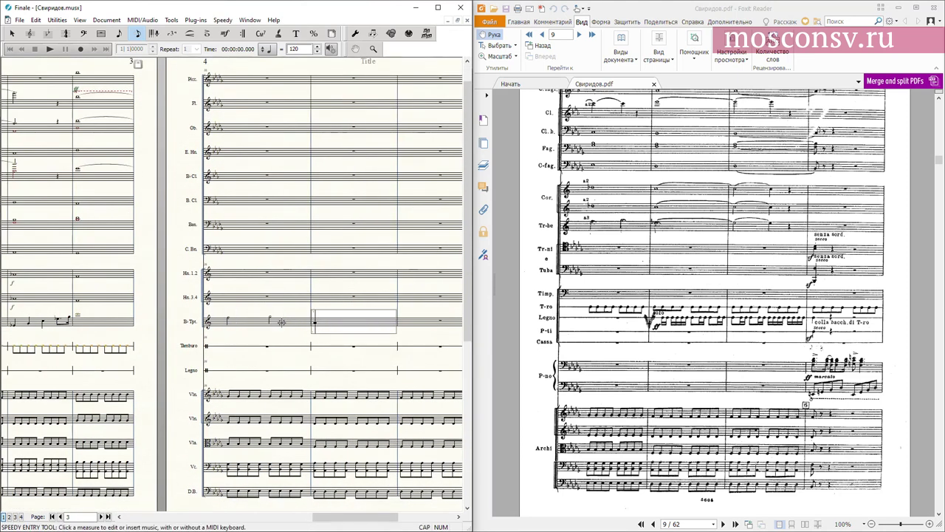
key(7)
key(equal)
click(283, 323)
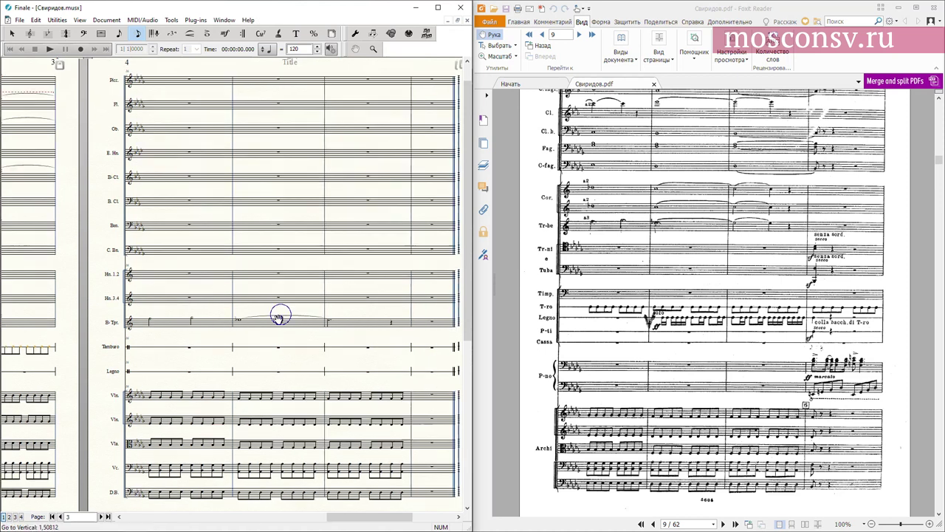
Enter Horns 1.2 on the fourth page: a whole note, then a whole note tied to a dotted half and a quarter rest.
click(182, 280)
key(Caps_Lock)
key(7)
key(7)
key(7)
key(Caps_Lock)
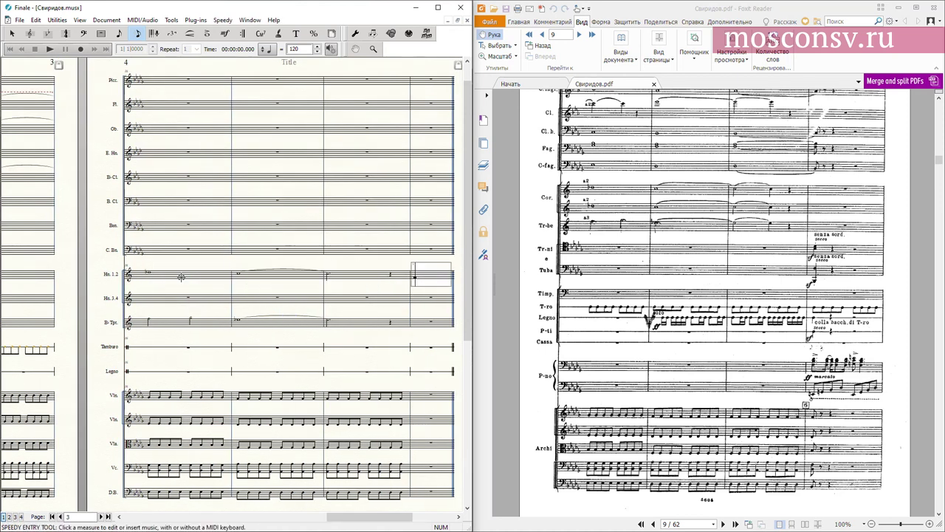
Copy the first three measures of Horns 1.2 on the fourth page to Horns 3.4.
key(F2)
click(181, 277)
shift+click(360, 272)
key(ctrl+c)
click(200, 298)
key(ctrl+v)
key(F3)
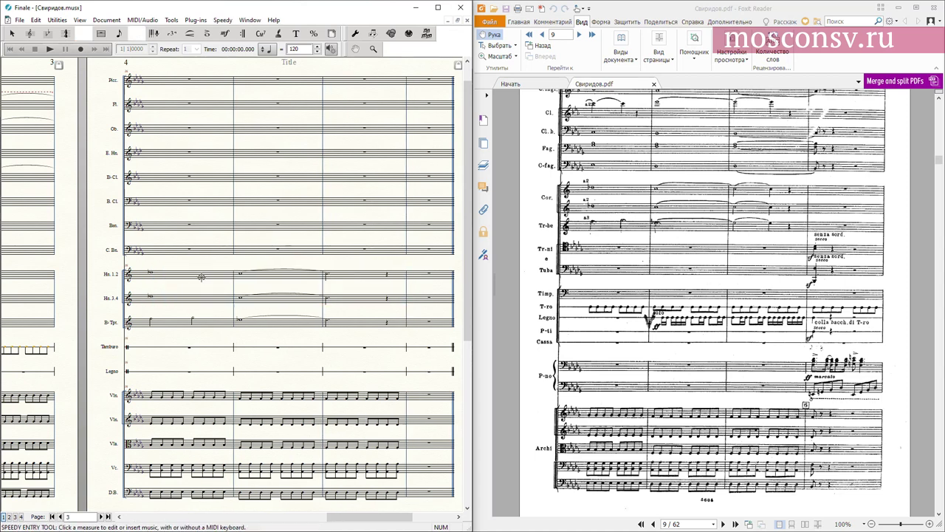
Enter the Flute's high dotted half and quarter rest, then a whole note tied to a dotted half and a quarter rest, on the fourth page.
drag(594, 184, 594, 311)
drag(184, 164, 178, 193)
click(175, 130)
key(Caps_Lock)
key(Caps_Lock)
key(5)
key(7)
key(equal)
key(6)
key(period)
key(Caps_Lock)
key(5)
key(shift+Left)
key(shift+Left)
key(shift+Up)
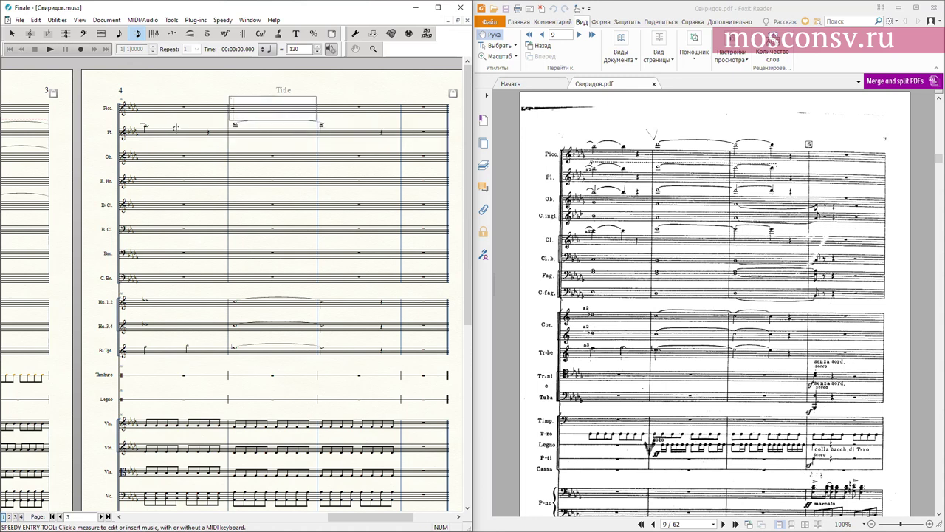
Move the fourth page's first measure onto the third page and extend the dashed octave line above the Flute into it.
key(F3)
scroll(78, 131, left, 2)
click(88, 128)
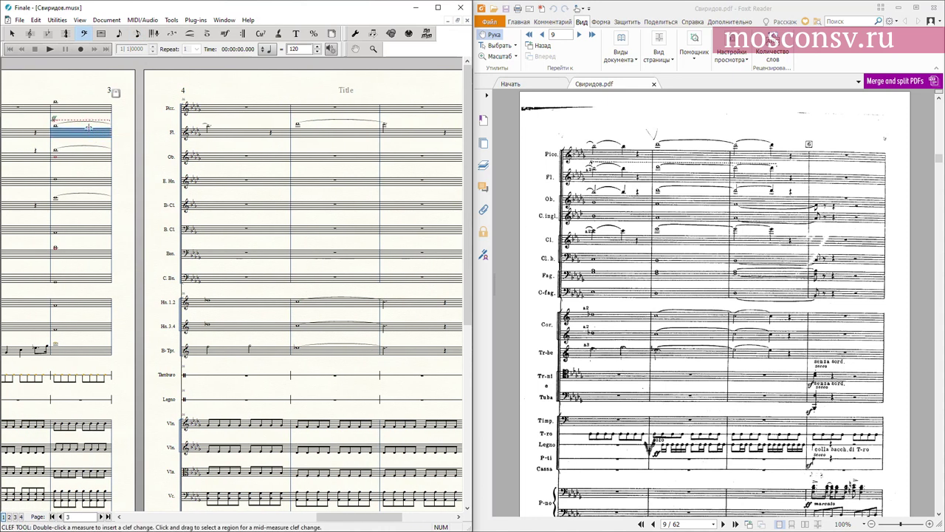
click(224, 131)
key(Up)
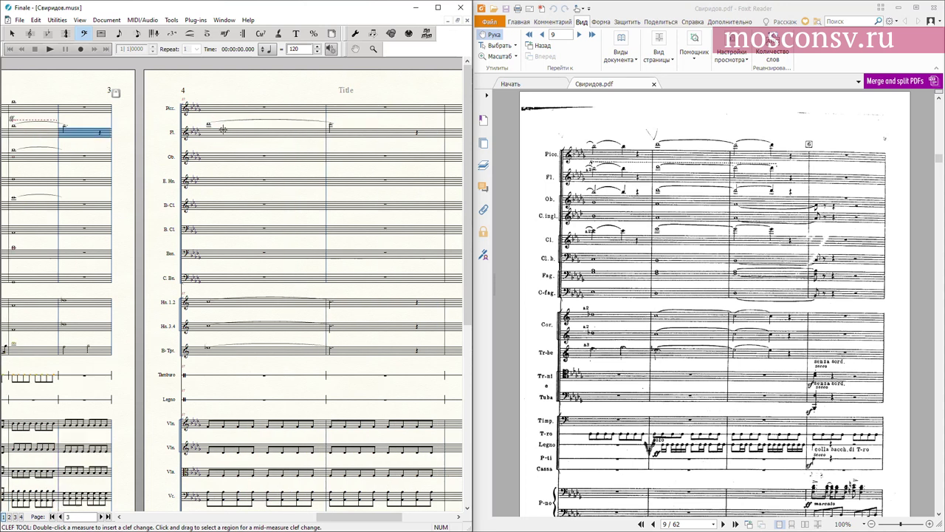
key(F6)
mouse_move(22, 133)
mouse_down()
mouse_move(47, 108)
mouse_move(61, 123)
mouse_up()
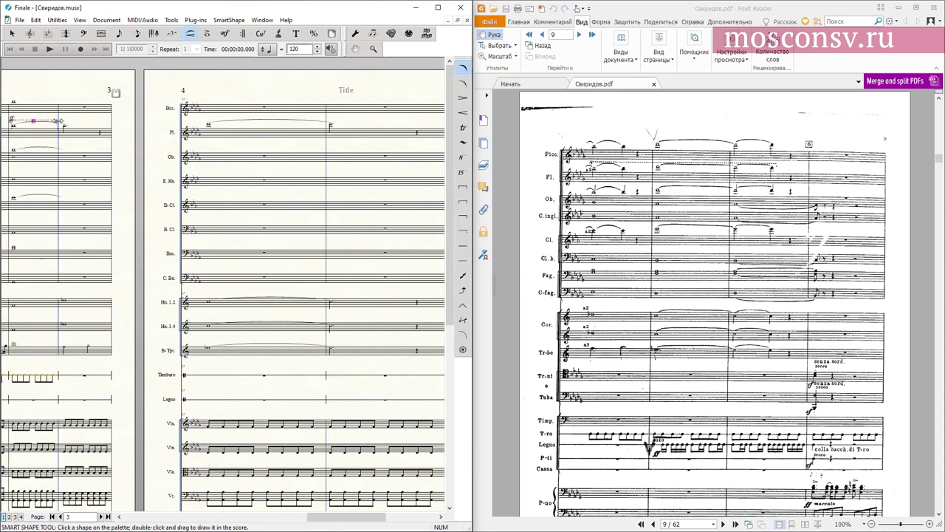
Return the moved measure to the fourth page and extend the octave line above the Flute to the end of the third measure's notes.
key(F3)
click(80, 131)
key(Down)
key(F6)
drag(190, 133, 110, 138)
drag(166, 119, 343, 132)
drag(217, 119, 215, 116)
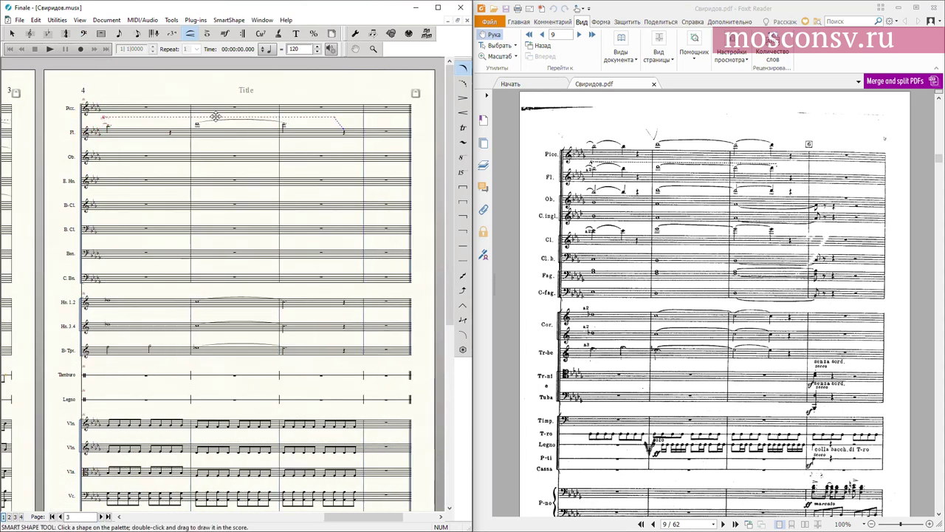
Enter the Piccolo's high dotted half and quarter rest, then a whole note tied to a dotted half and a quarter rest, on the fourth page.
key(F2)
click(152, 99)
key(Caps_Lock)
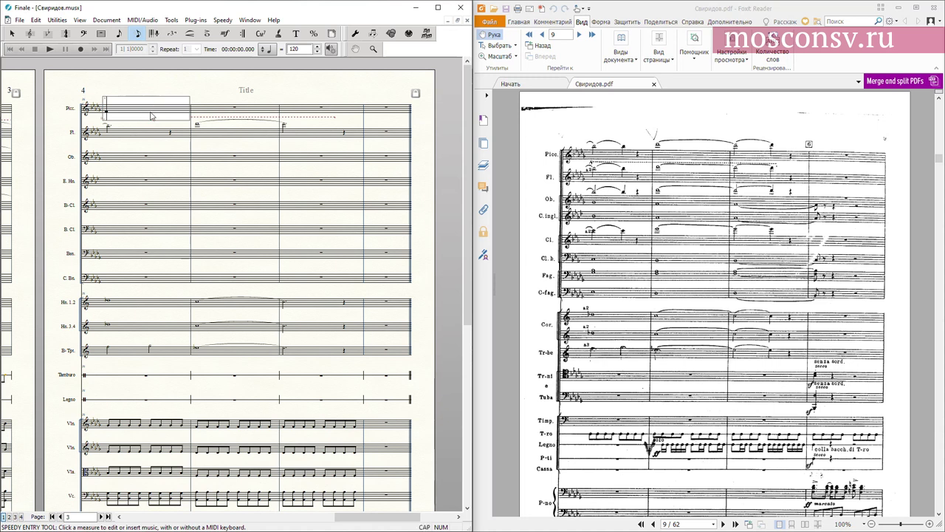
key(5)
key(Caps_Lock)
key(7)
key(Caps_Lock)
key(Caps_Lock)
key(=)
key(6)
key(Caps_Lock)
Enter the Oboe's upper voice in the fourth page's first three measures, matching the Flute's rhythm, and return to its first measure.
click(164, 160)
key(Caps_Lock)
key(Caps_Lock)
key(5)
key(Caps_Lock)
key(7)
key(6)
key(period)
key(Caps_Lock)
key(5)
key(shift+Left)
key(shift+Left)
key(Left)
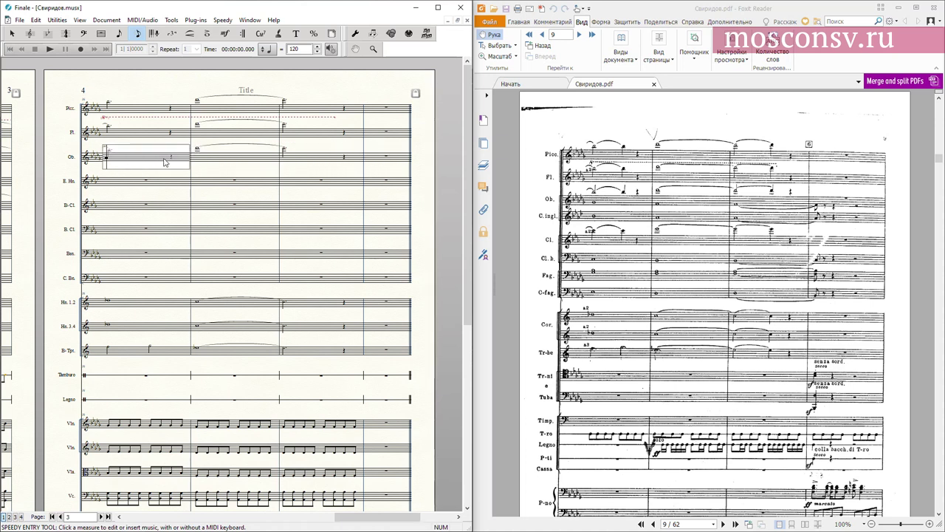
Enter the Oboe's lower voice as whole notes in the fourth page's first three measures.
key(7)
key(7)
key(7)
key(shift+Left)
key(shift+Left)
key(shift+Down)
key(shift+Left)
Enter a whole note in each of the English Horn's first three measures on the fourth page.
key(7)
key(7)
key(7)
key(shift+Left)
key(shift+Left)
key(shift+Down)
key(shift+Left)
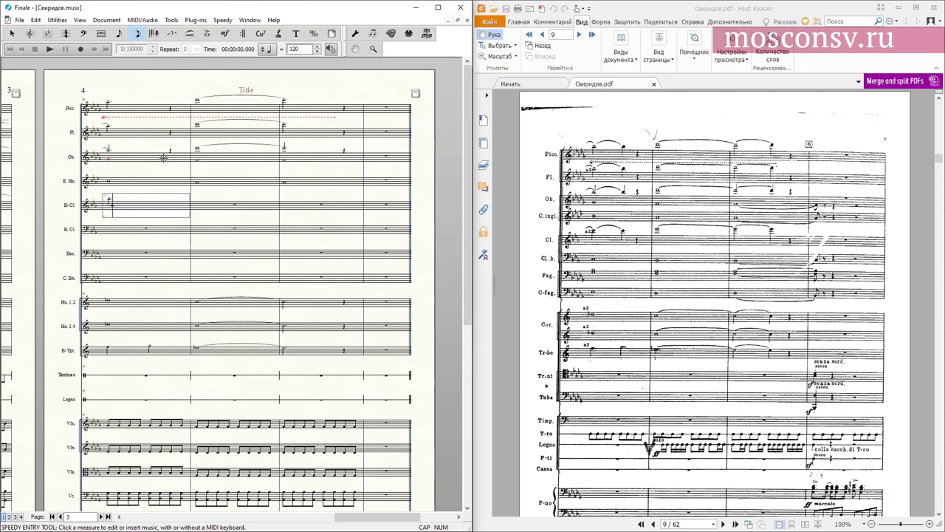
Enter the Clarinet's high dotted half and quarter rest on the fourth page, plus a whole note tied into the third measure.
key(6)
key(.)
key(5)
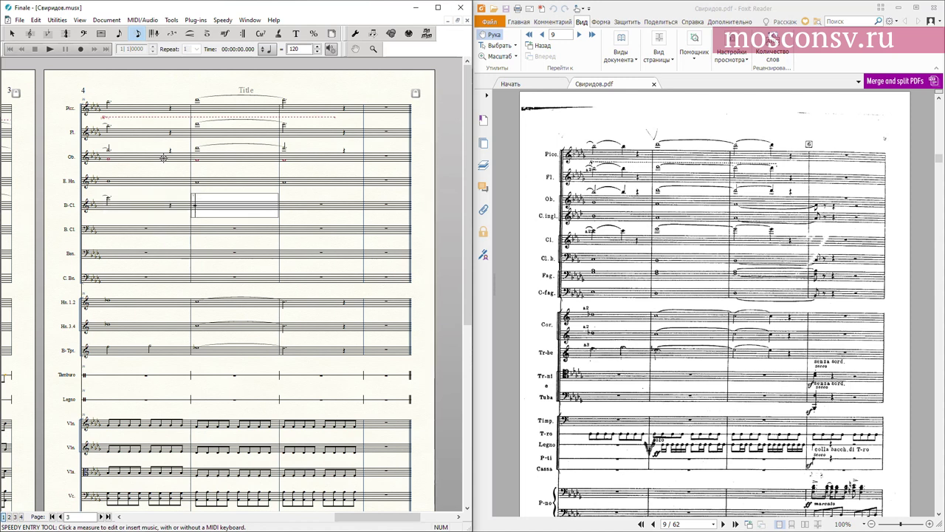
key(7)
key(=)
key(6)
key(Right)
key(Caps_Lock)
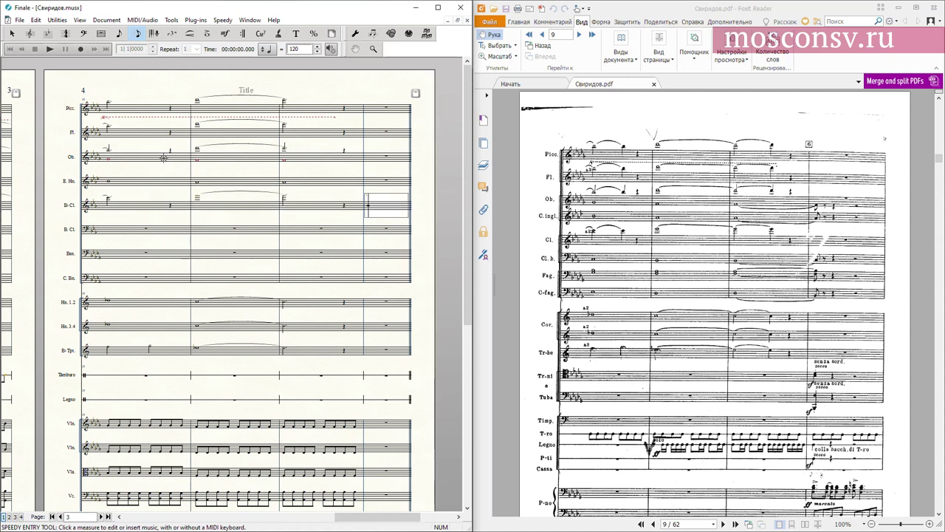
Enter a whole note in each of the Bass Clarinet's first three measures on the fourth page.
click(74, 225)
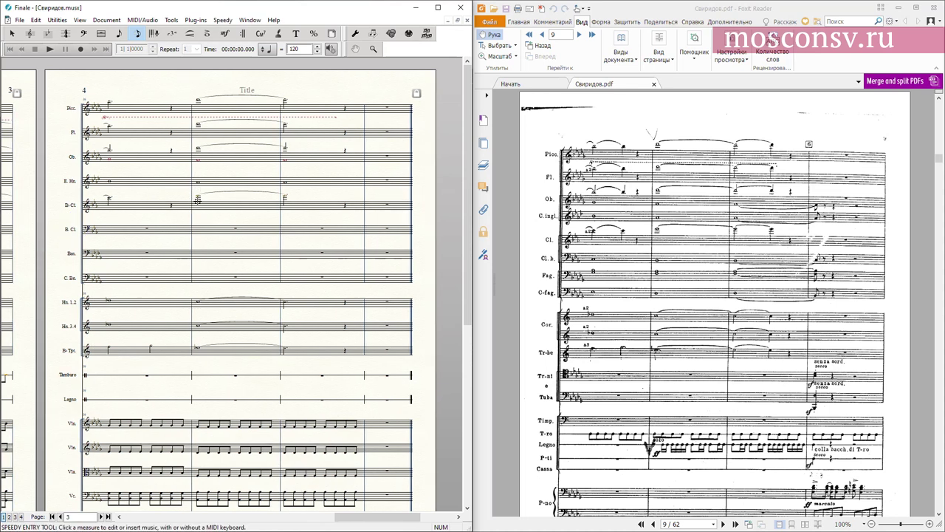
click(158, 233)
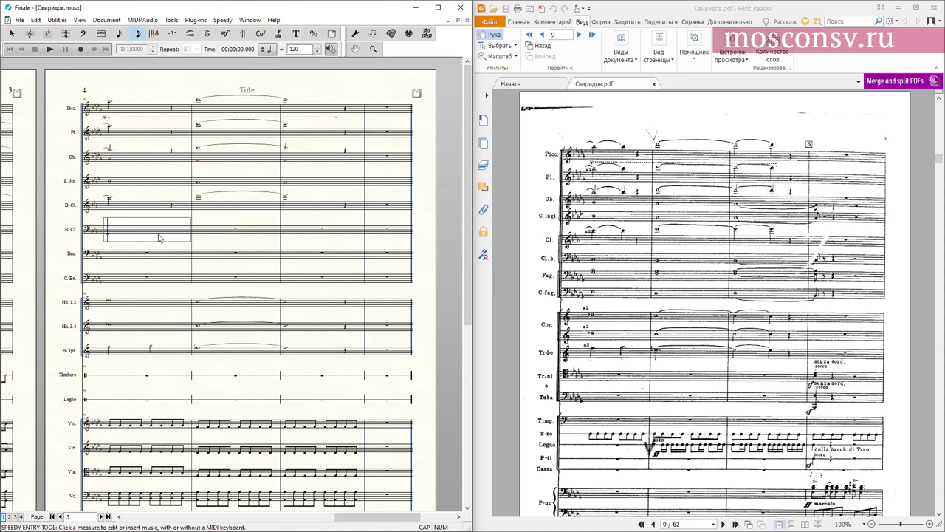
key(7)
key(7)
key(7)
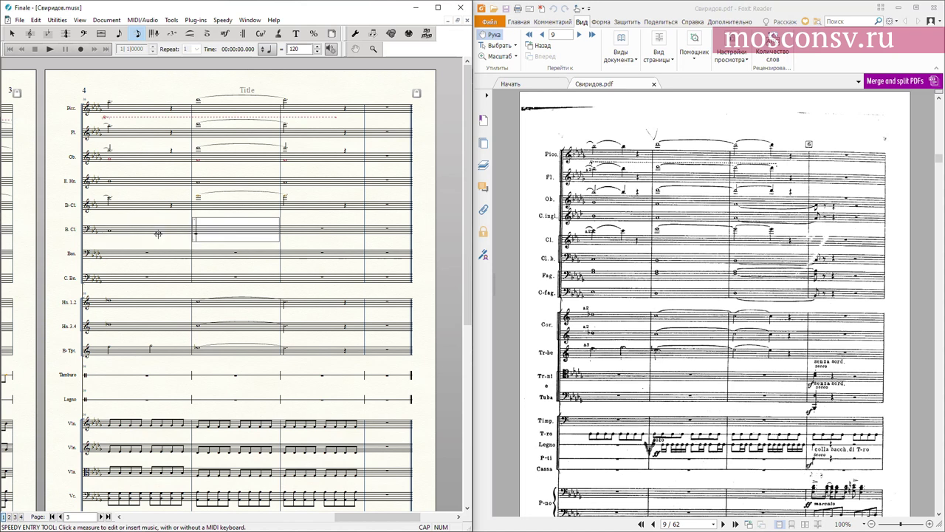
Enter whole-note dyads in the Bassoon's first three measures on the fourth page.
click(158, 233)
click(146, 249)
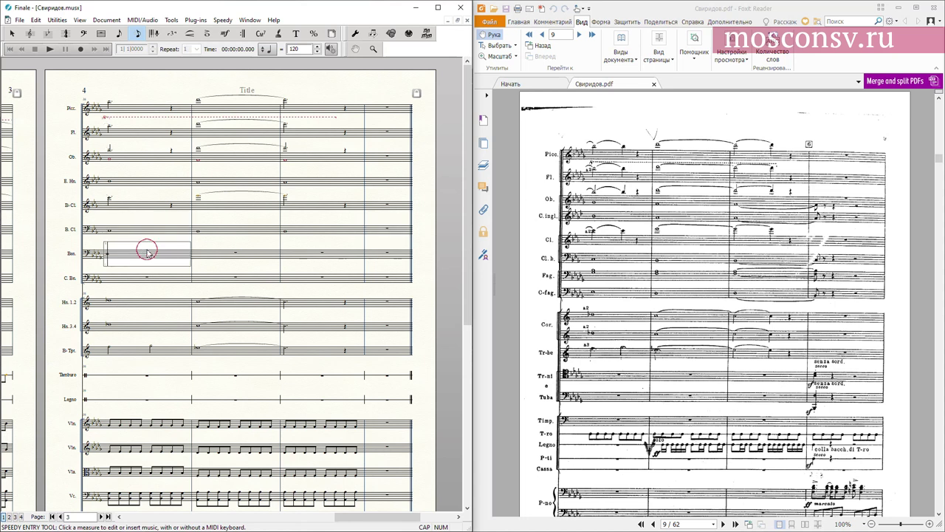
key(7)
key(7)
key(7)
Enter a whole note in each of the Contrabassoon's first three measures on the fourth page and save the score.
key(Left)
key(Left)
key(shift+Down)
key(Left)
key(7)
key(7)
key(7)
key(ctrl+s)
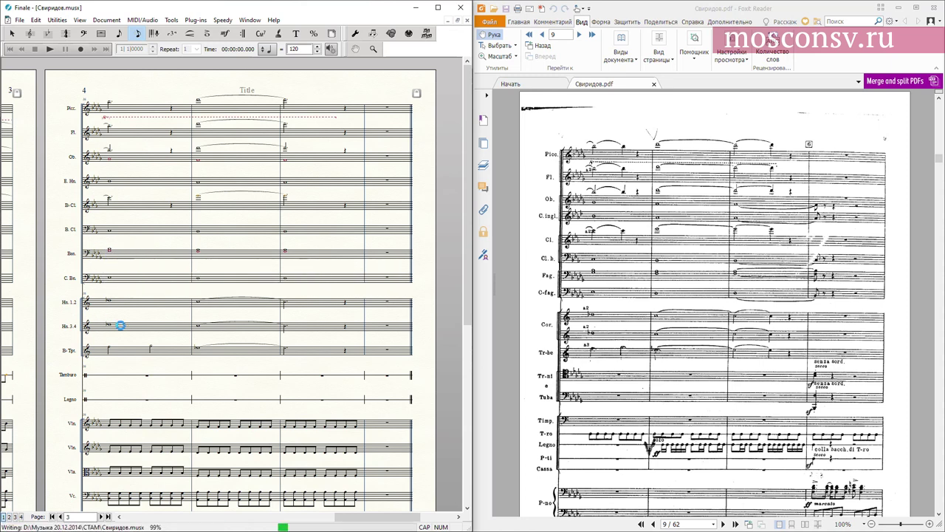
Return to the first page and examine the instruments' playback devices and sounds in the Score Manager.
drag(120, 325, 309, 235)
key(Home)
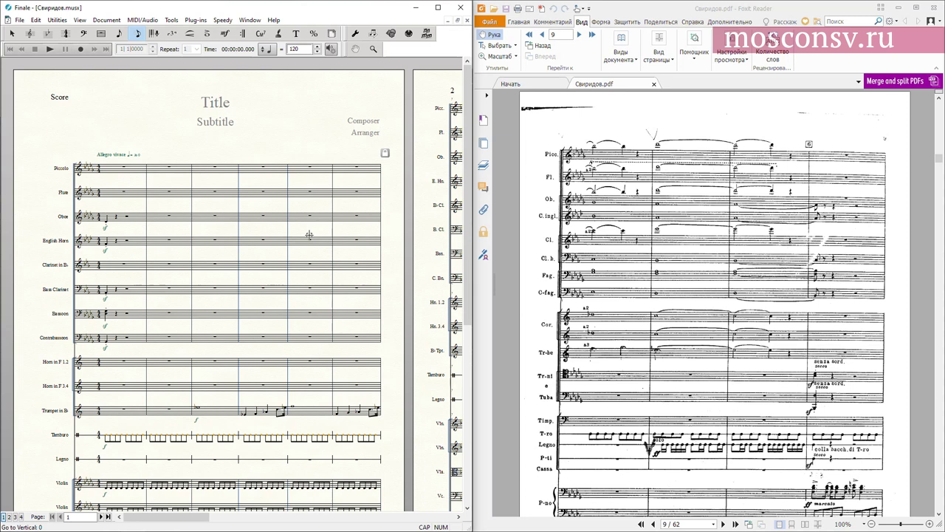
key(ctrl+k)
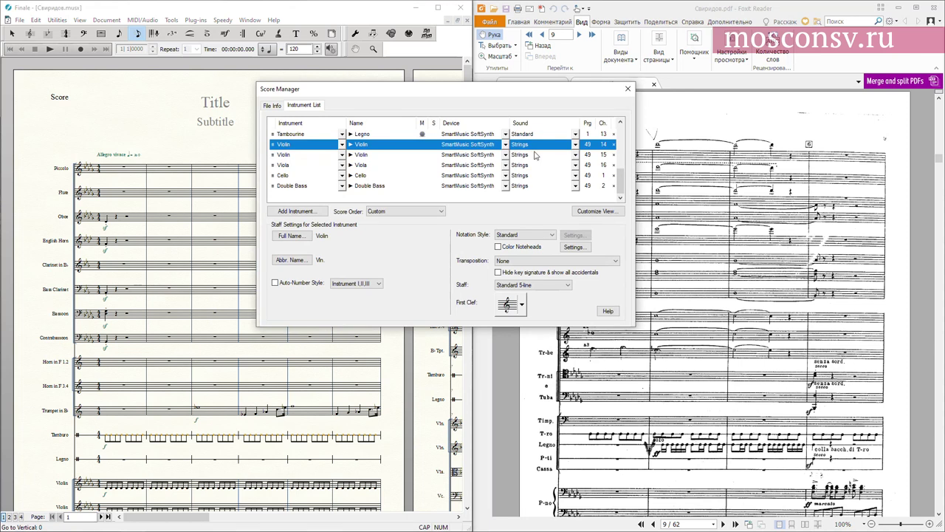
click(627, 89)
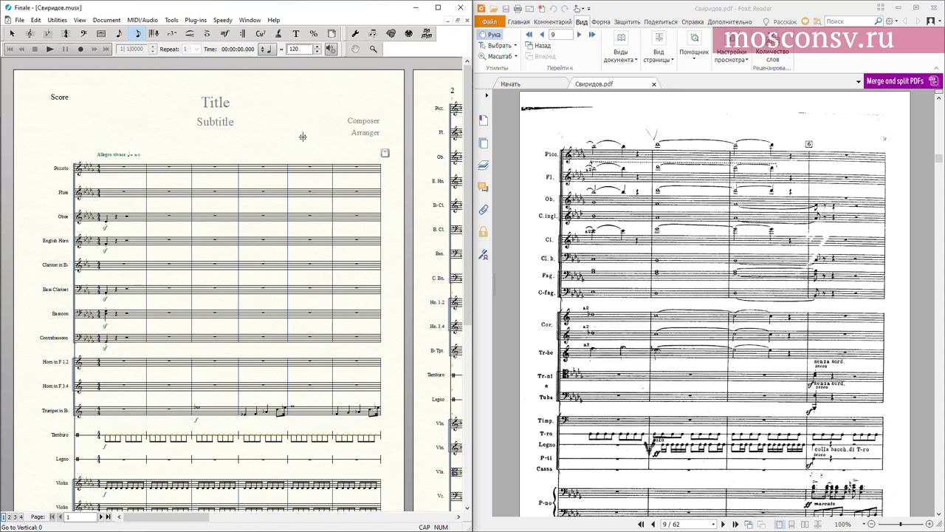
Play the score from the beginning and stop playback in the fourth page's third measure.
drag(268, 170, 237, 91)
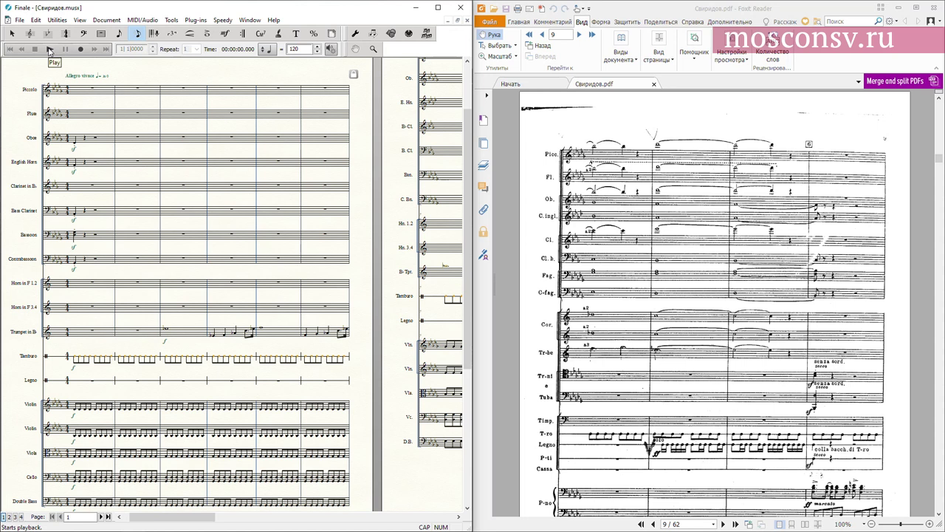
click(50, 50)
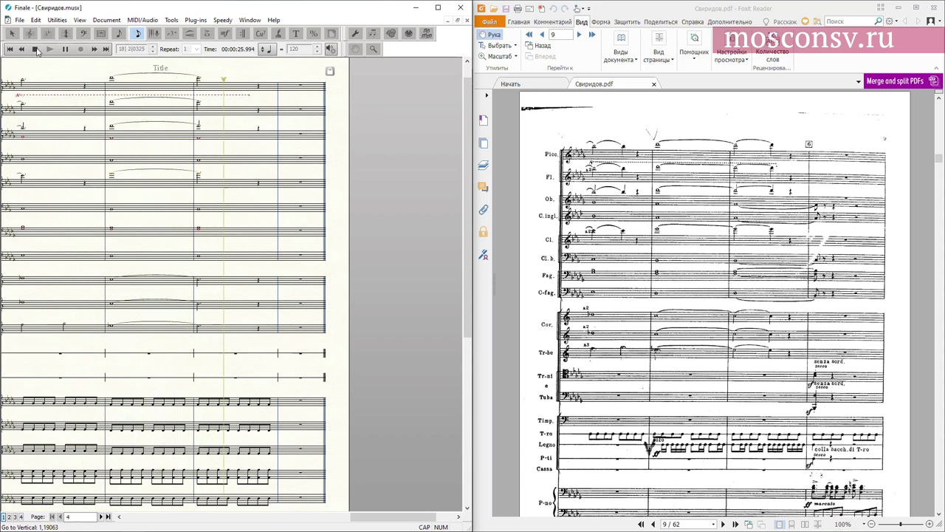
click(34, 50)
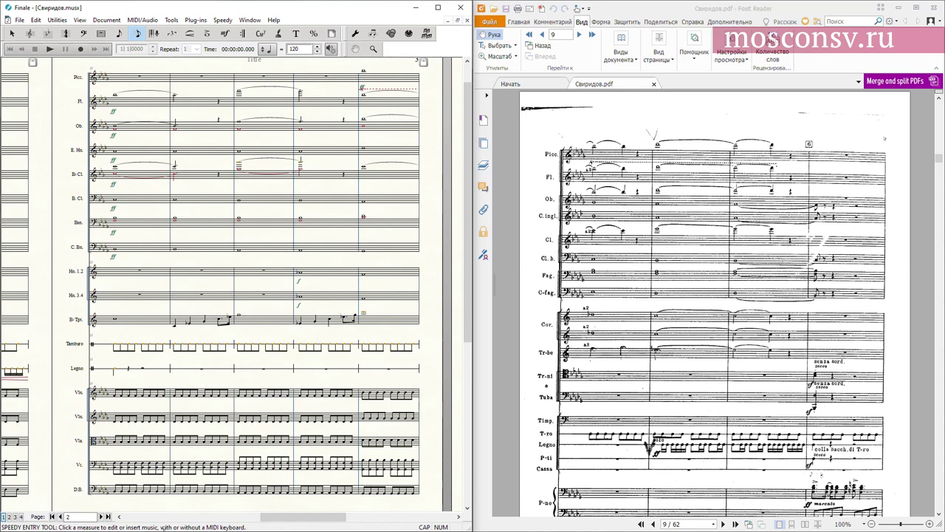
click(166, 520)
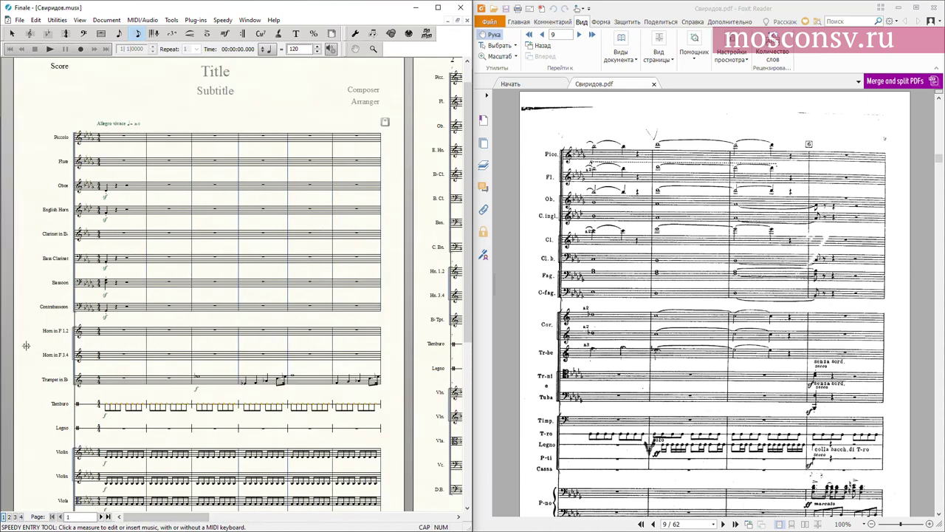
drag(26, 346, 6, 303)
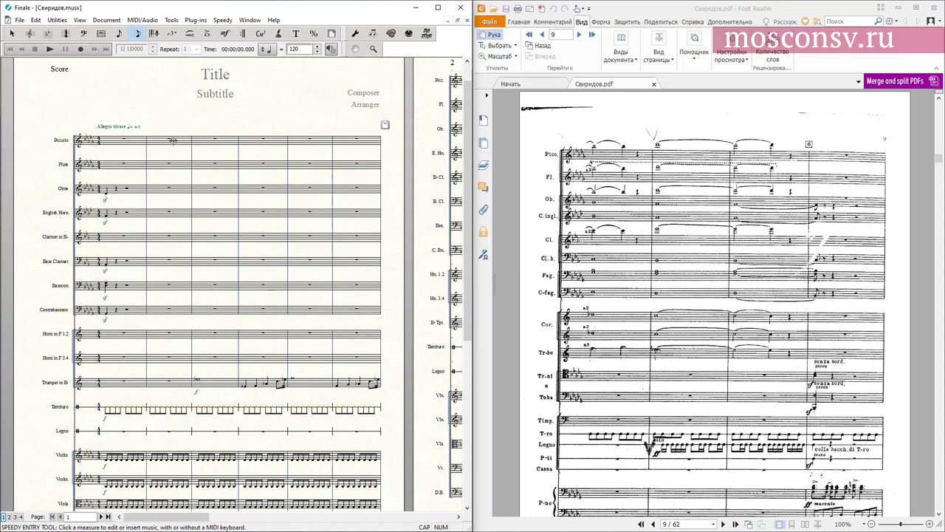
drag(404, 119, 151, 146)
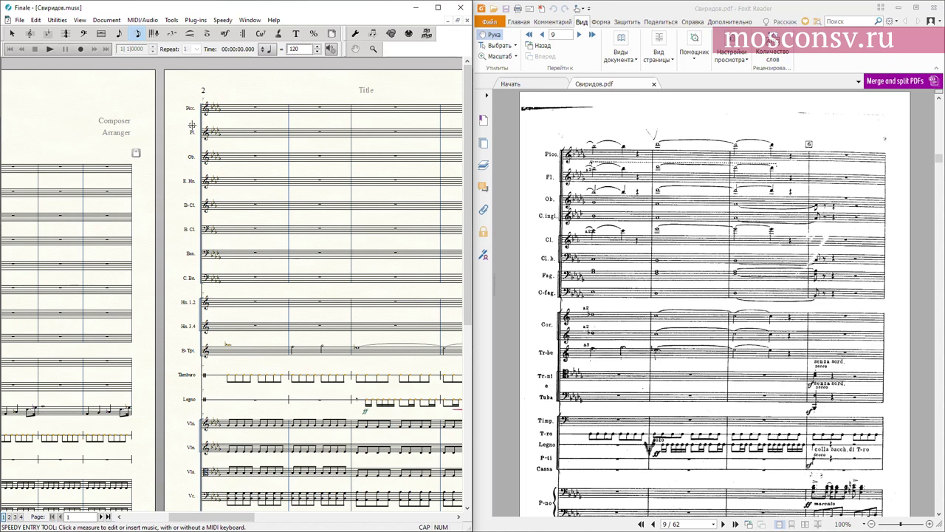
drag(178, 123, 172, 122)
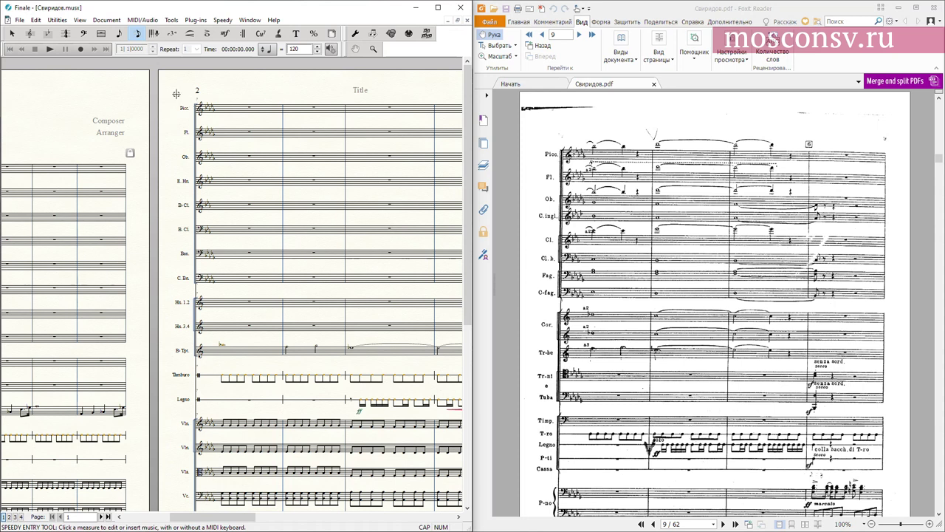
click(16, 22)
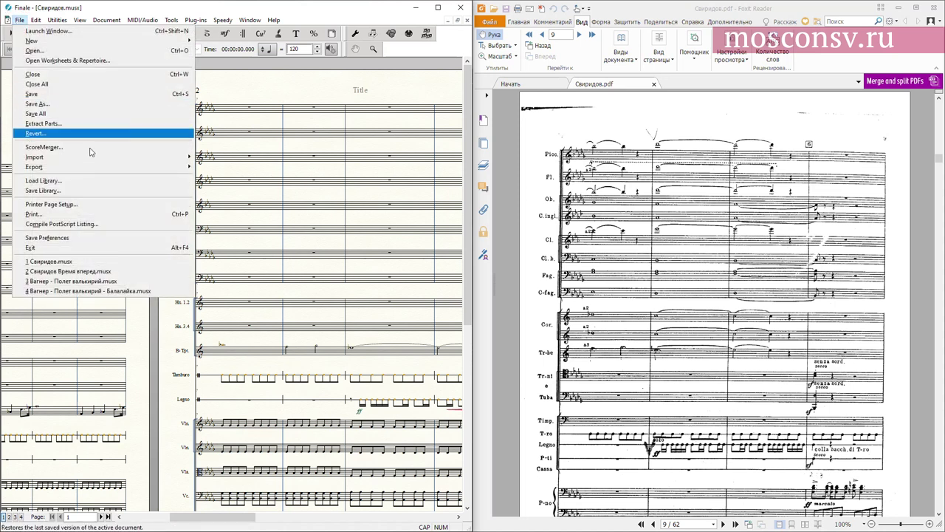
click(75, 104)
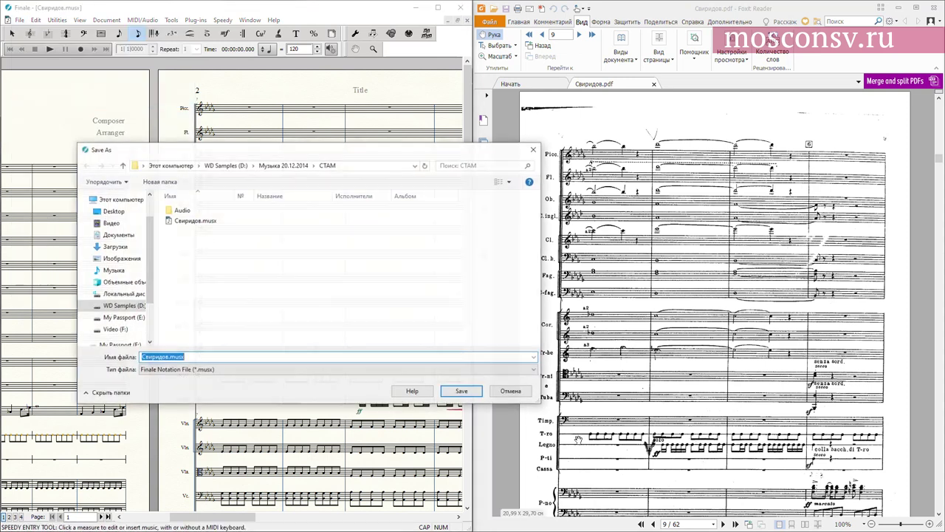
click(295, 371)
key(Escape)
key(Escape)
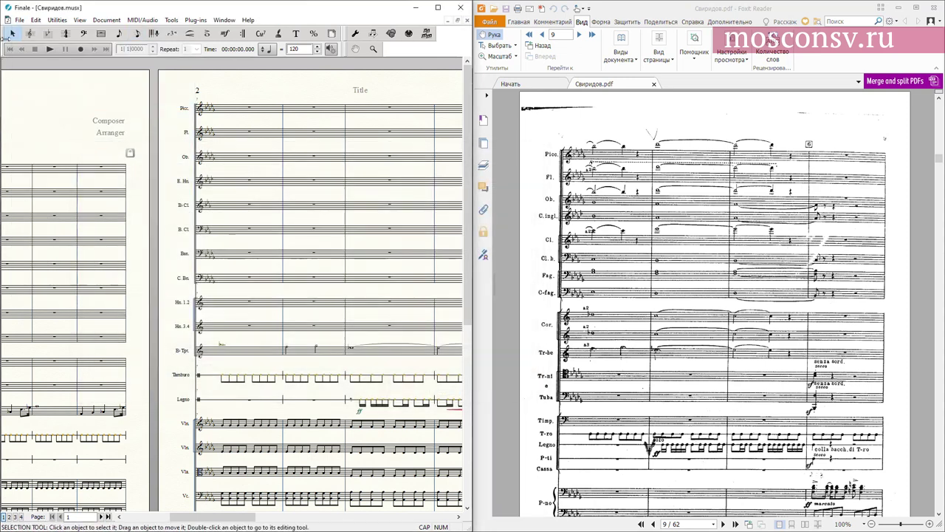
Export the score as the MIDI file Свиридов.mid in Format 1, with instruments on separate tracks and bookmarks saved as markers.
click(19, 19)
mouse_move(101, 169)
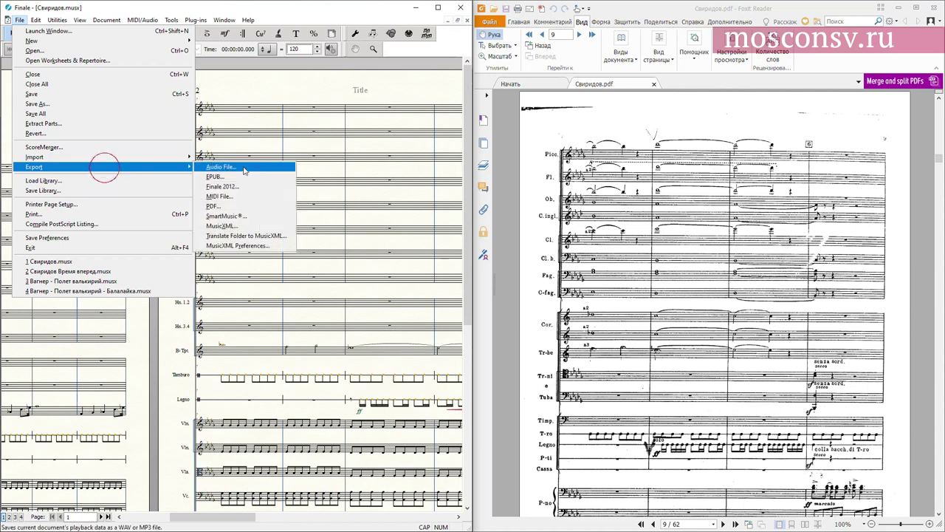
click(249, 194)
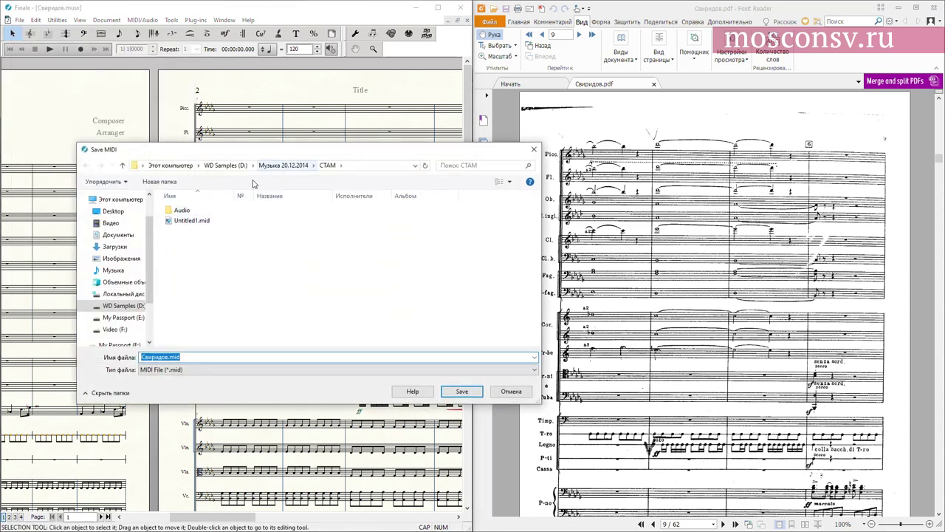
click(463, 392)
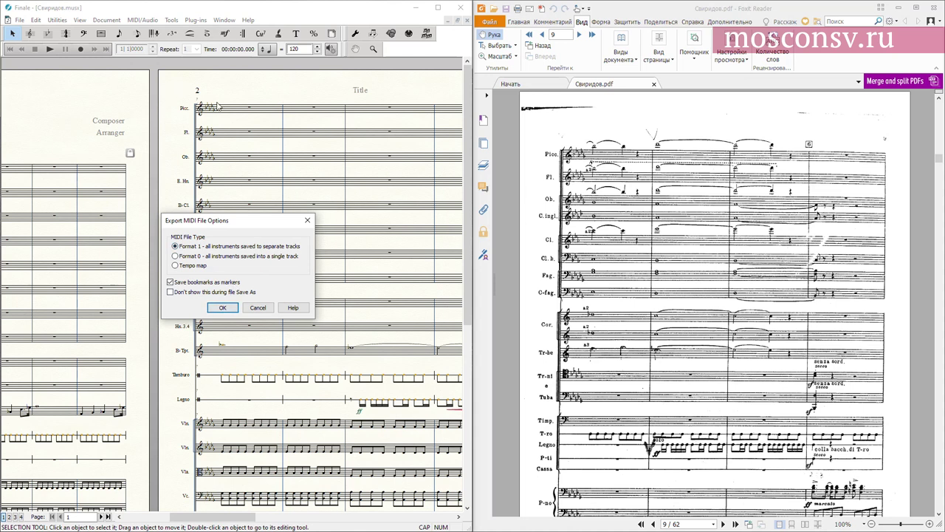
click(225, 308)
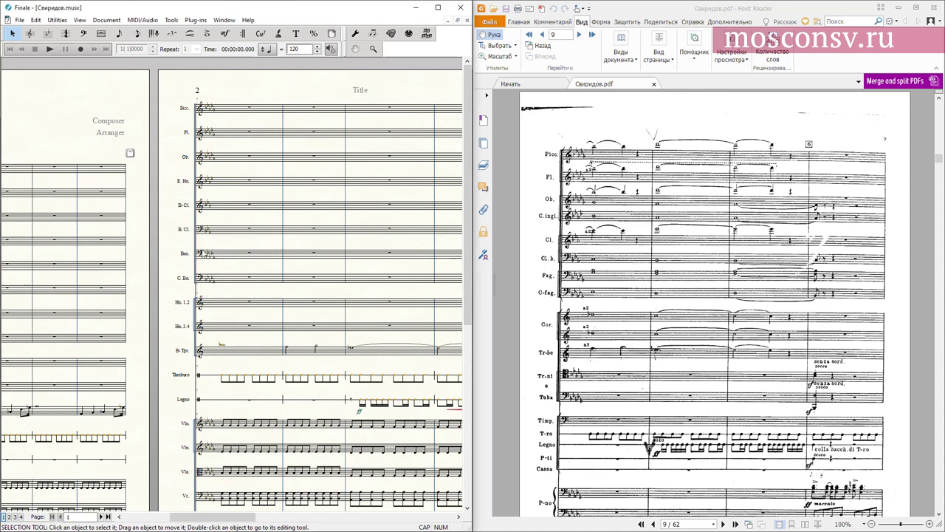
Review the fourth page's woodwind, brass and string staves down to the Double Bass and return to the first page.
click(353, 306)
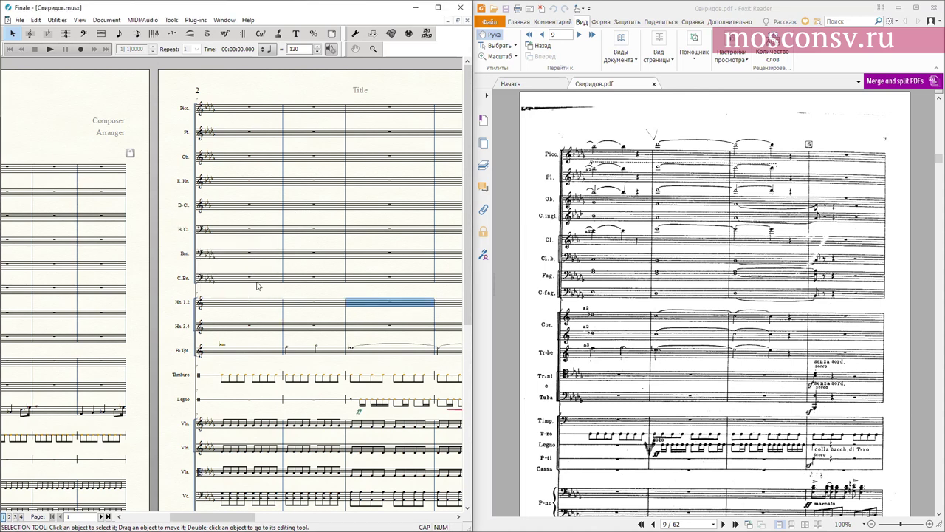
key(F2)
drag(362, 246, 6, 240)
drag(337, 230, 4, 230)
drag(288, 236, 126, 243)
drag(223, 247, 206, 234)
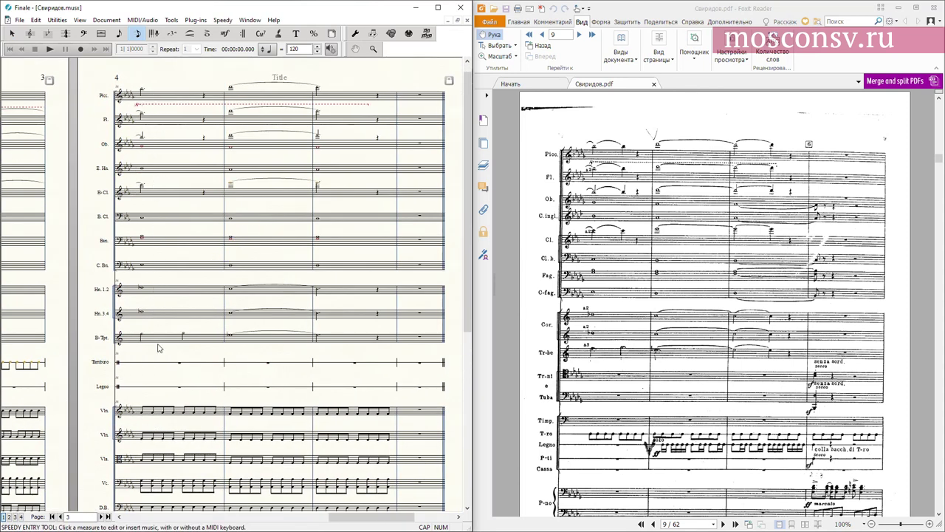
drag(112, 390, 101, 289)
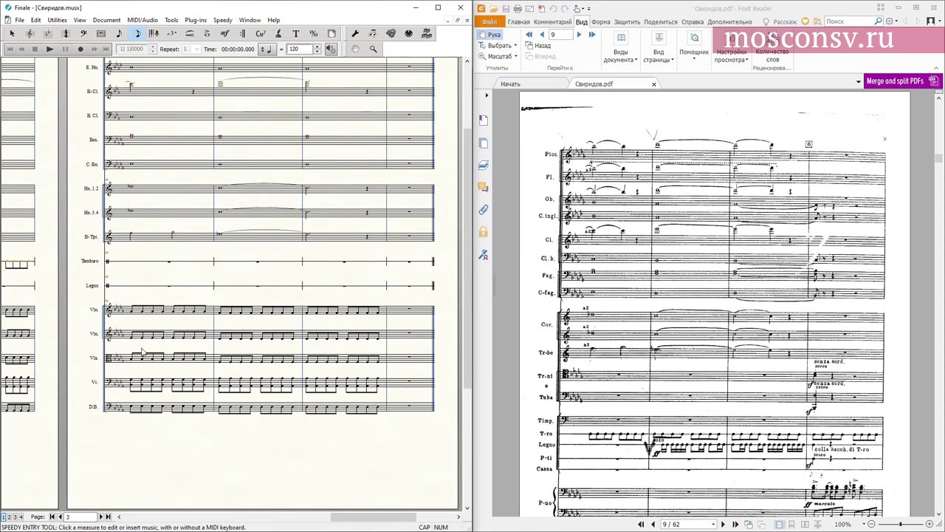
drag(105, 230, 129, 427)
drag(135, 217, 186, 246)
drag(220, 246, 275, 258)
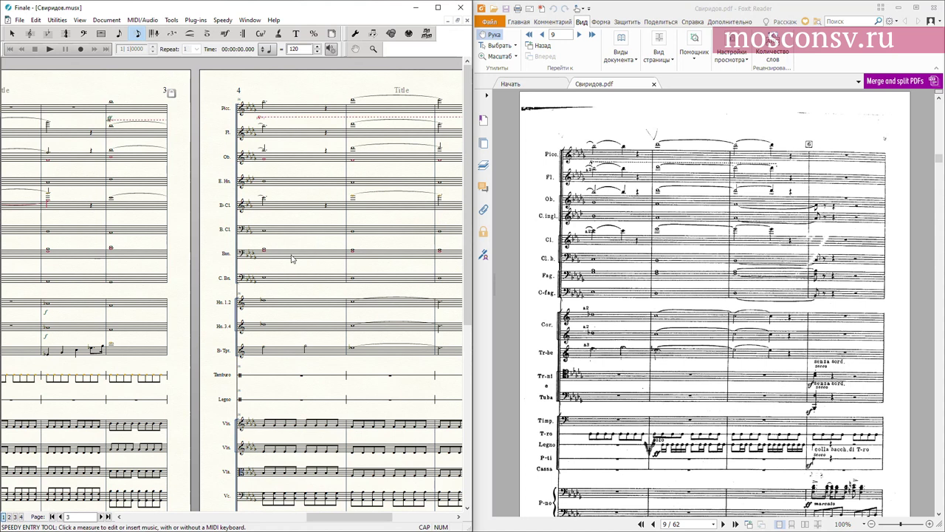
key(ctrl+Home)
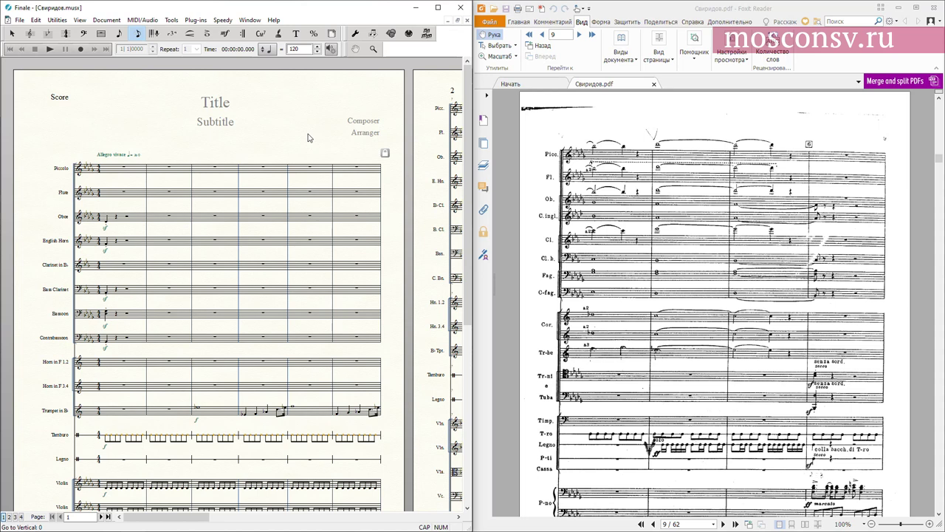
Save the score and close both Finale and the PDF reader.
key(ctrl+s)
key(ctrl+w)
click(462, 9)
click(463, 9)
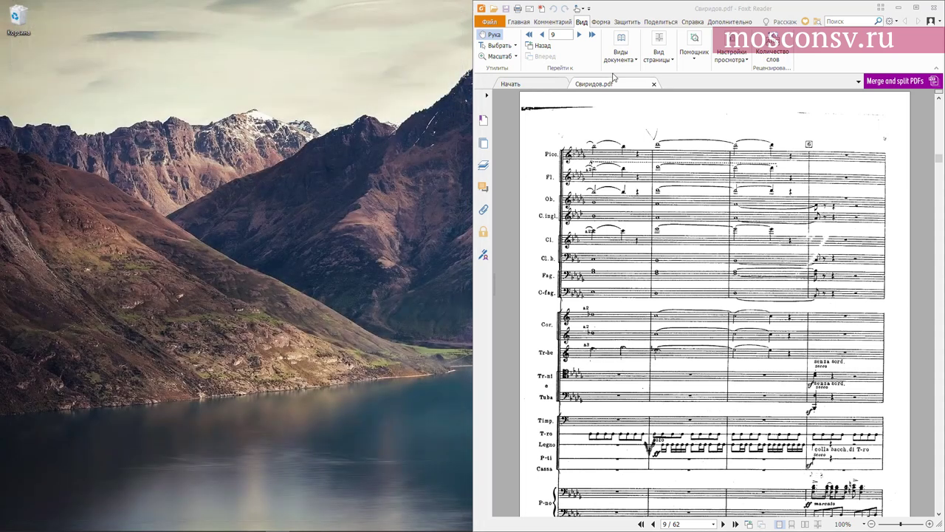
click(932, 7)
Switch to Cubase Pro and create an empty project in the CTAM folder.
mouse_move(81, 528)
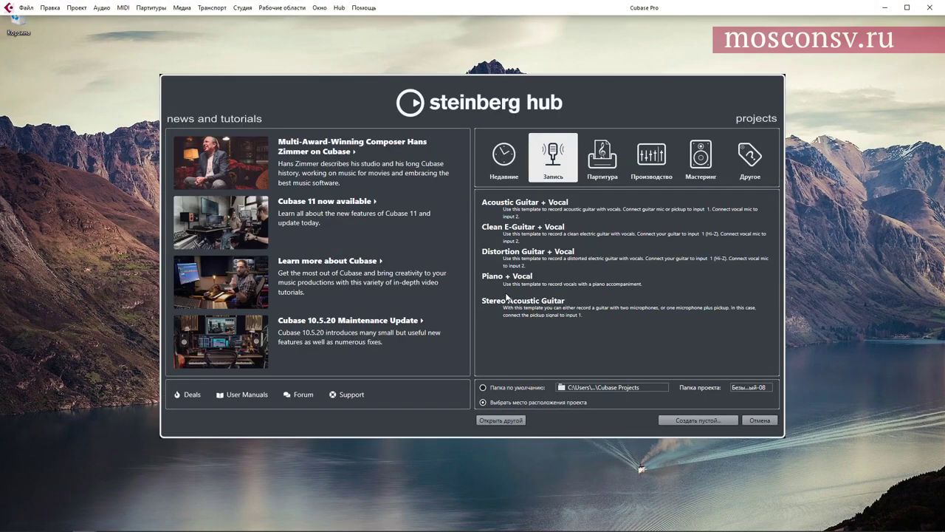
click(698, 419)
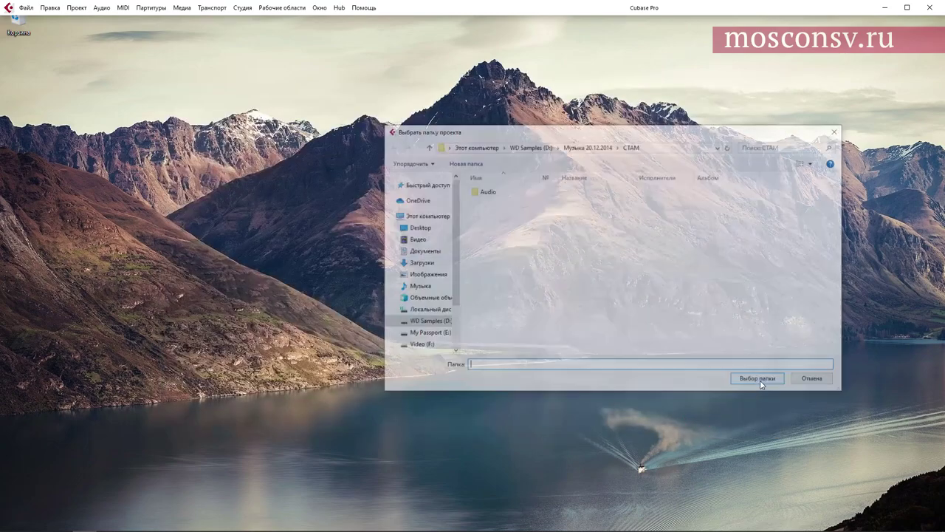
click(762, 381)
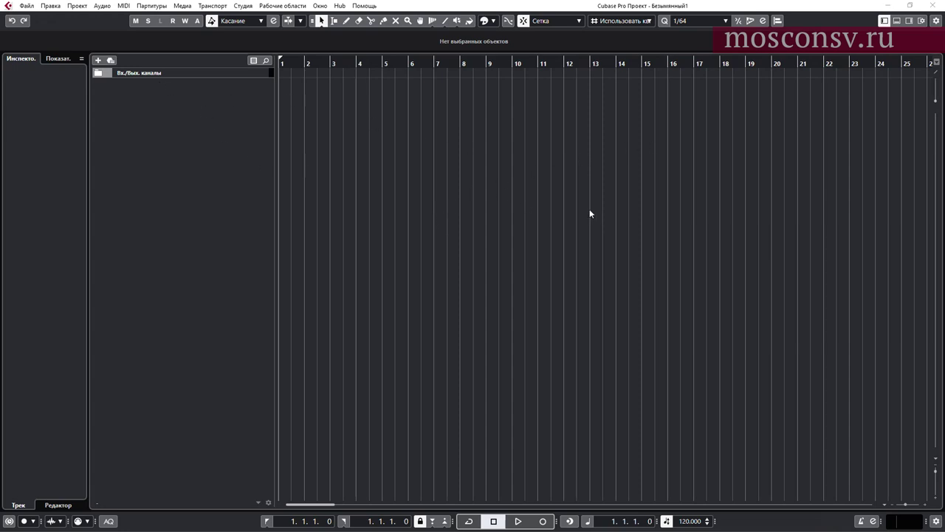
Import the MIDI file Свиридов.mid from the СТАМ folder into the current project.
key(ctrl+n)
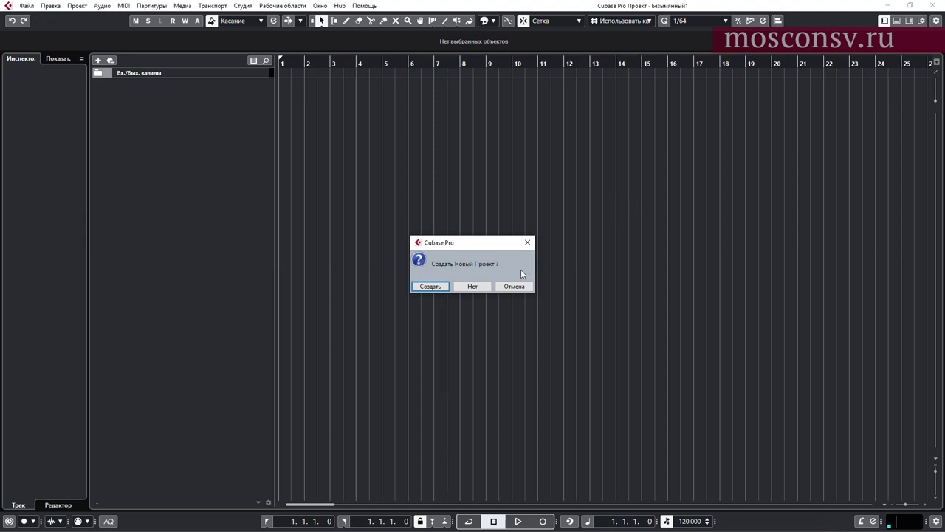
click(477, 285)
click(587, 146)
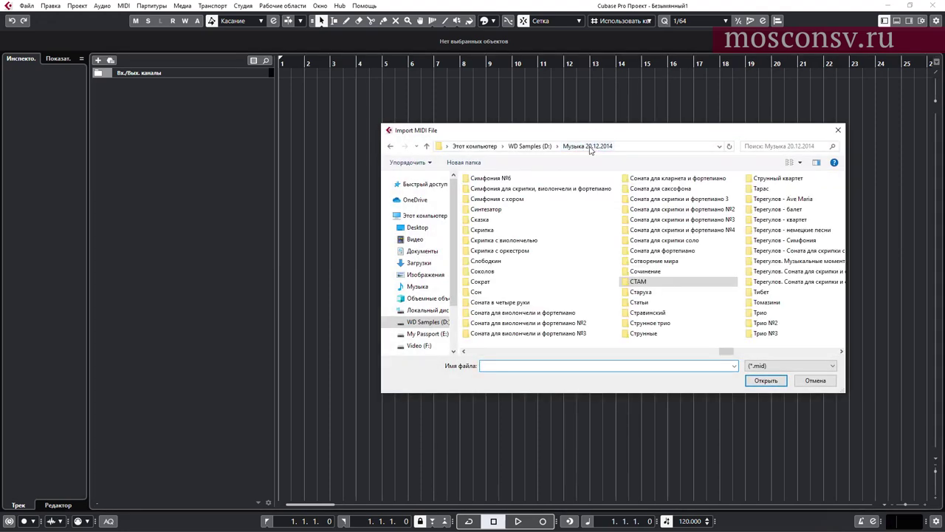
double_click(690, 281)
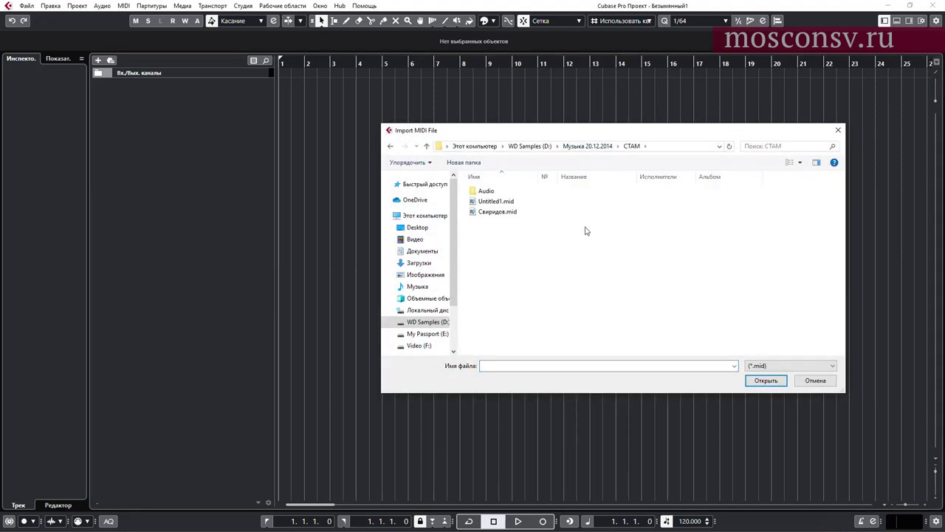
double_click(503, 212)
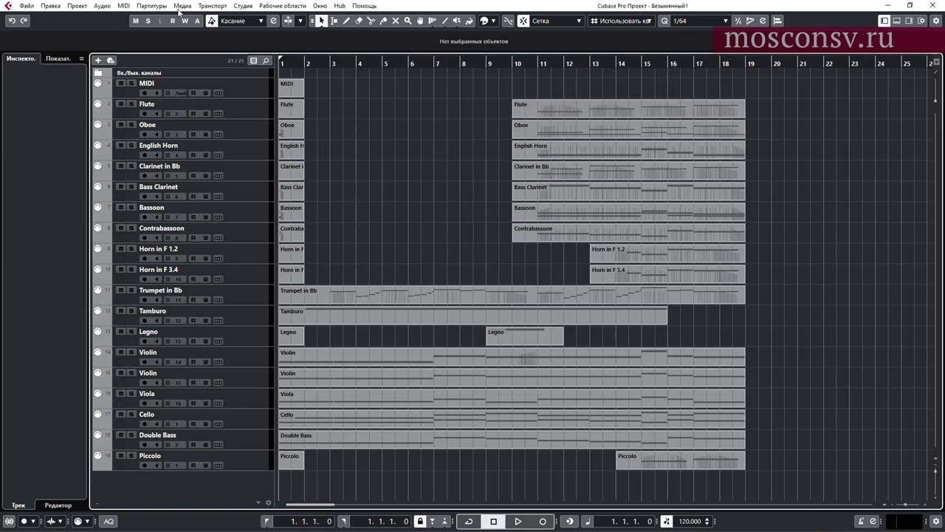
Examine the Flute part's notes, velocities and controller lanes in the note editor, and close the editor.
click(152, 6)
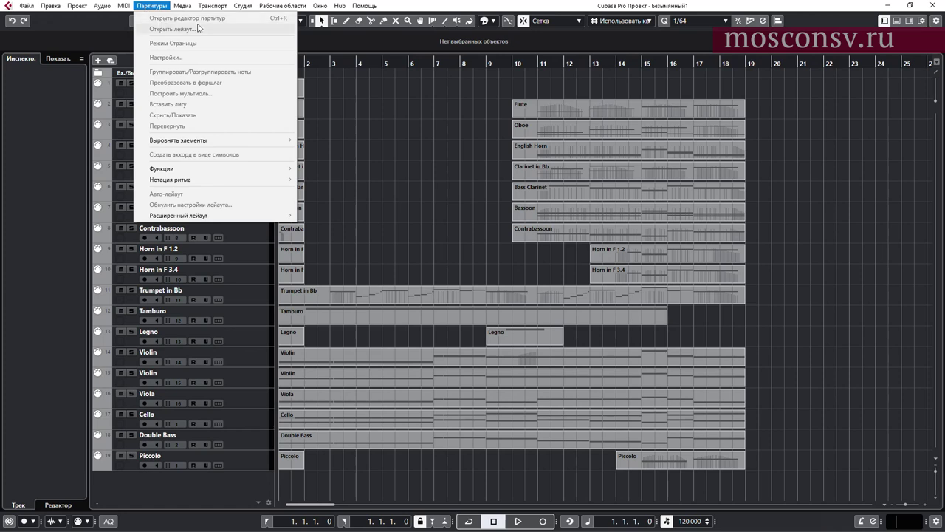
click(366, 147)
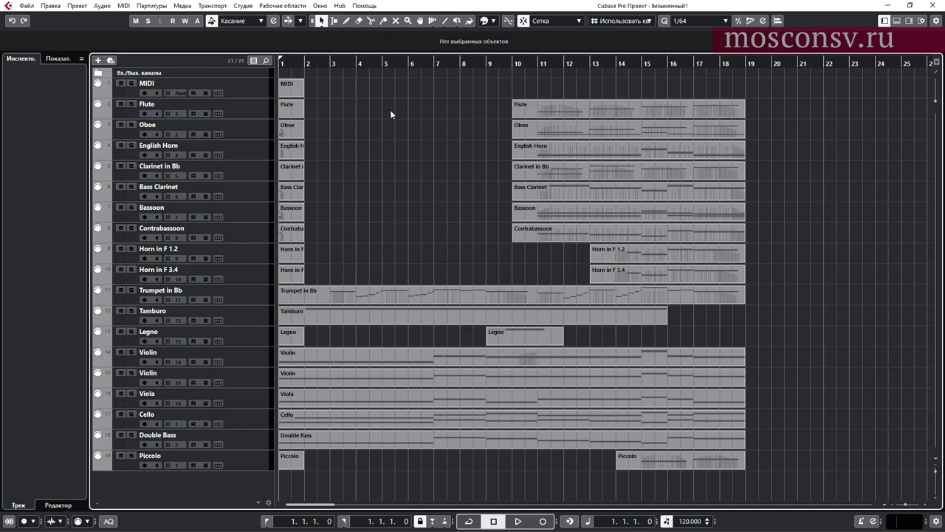
double_click(549, 107)
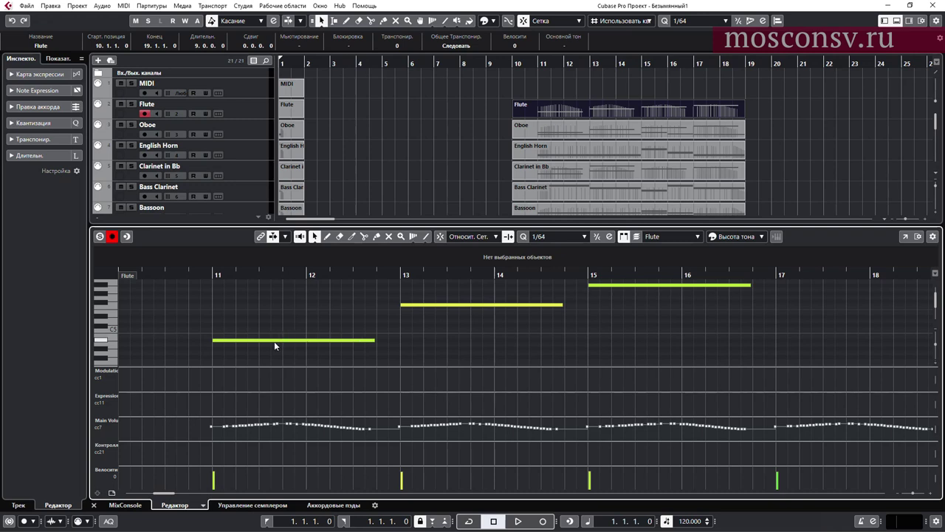
click(381, 164)
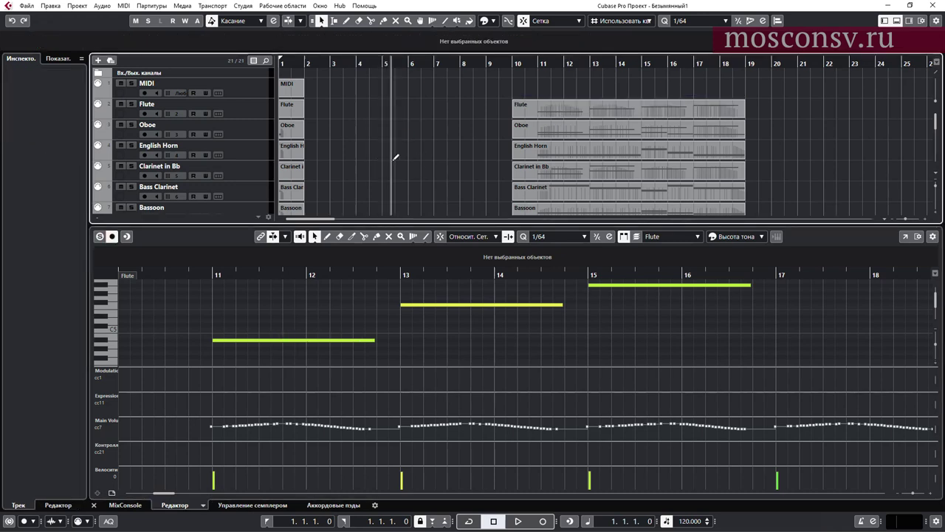
key(ctrl+alt+e)
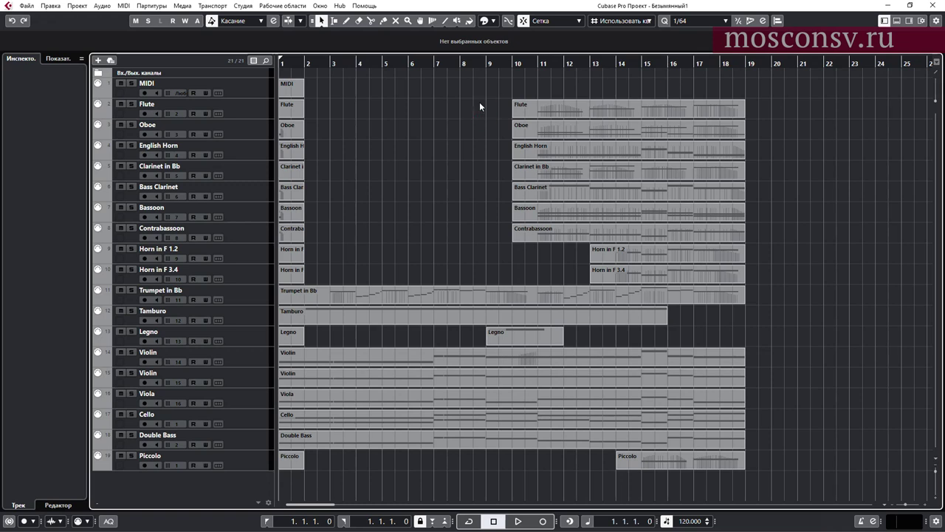
Close the current project without saving it, along with the VST instruments window.
key(ctrl+w)
click(478, 283)
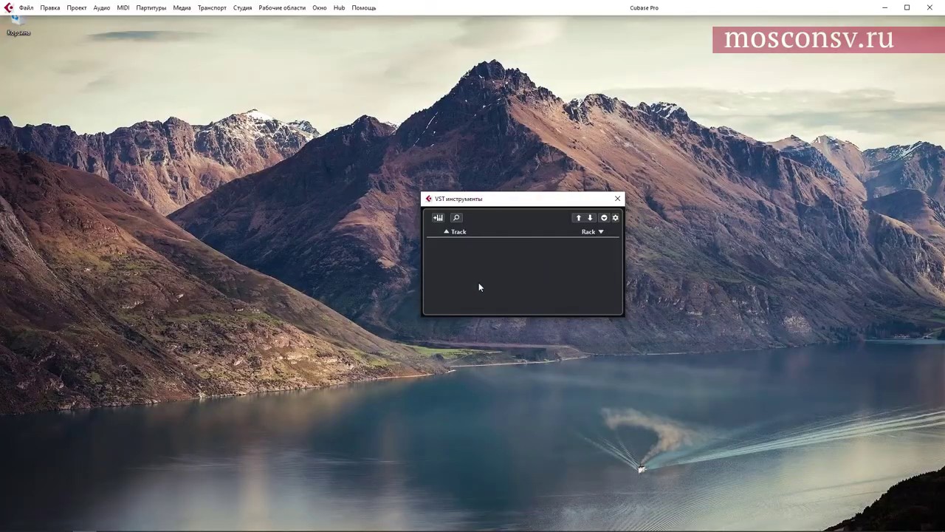
click(618, 198)
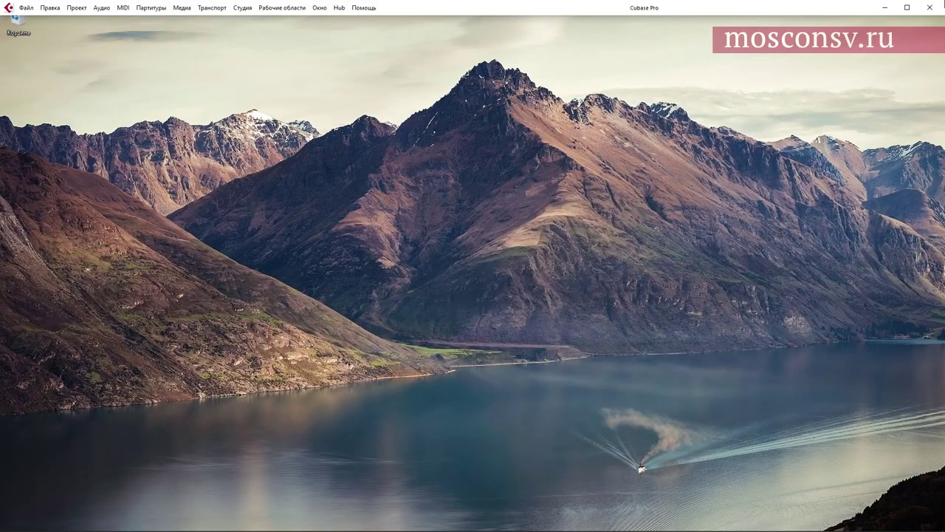
Open Свиридов.musx in Finale and set the Human Playback Style to None in the playback settings.
mouse_move(165, 522)
click(108, 522)
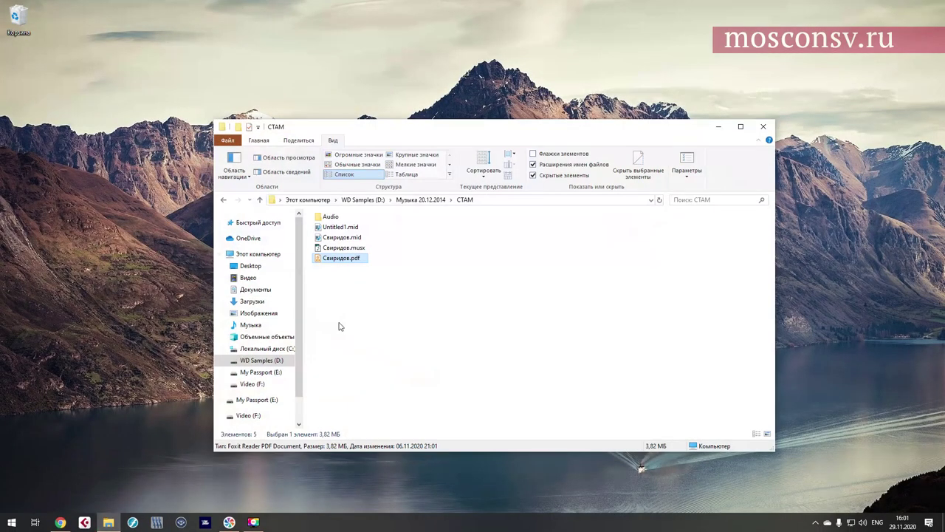
double_click(344, 247)
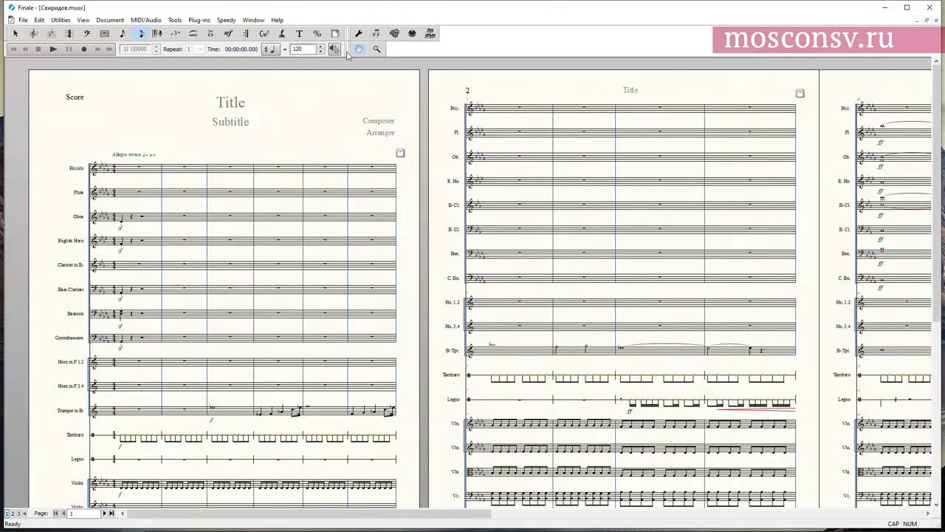
click(337, 50)
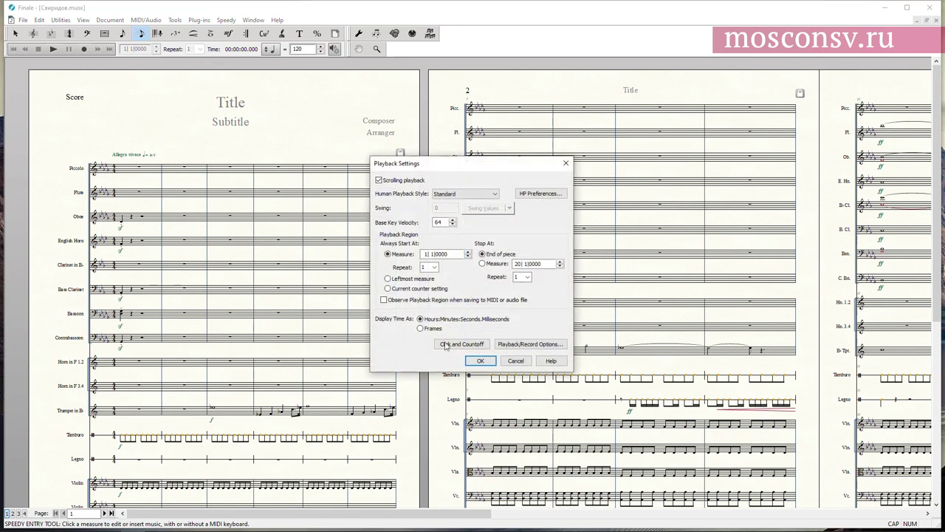
click(464, 194)
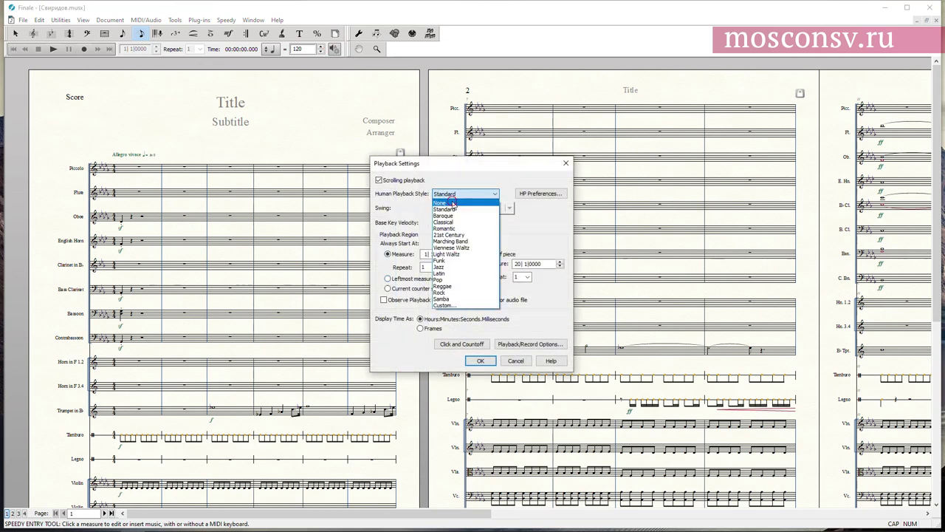
click(455, 203)
click(480, 361)
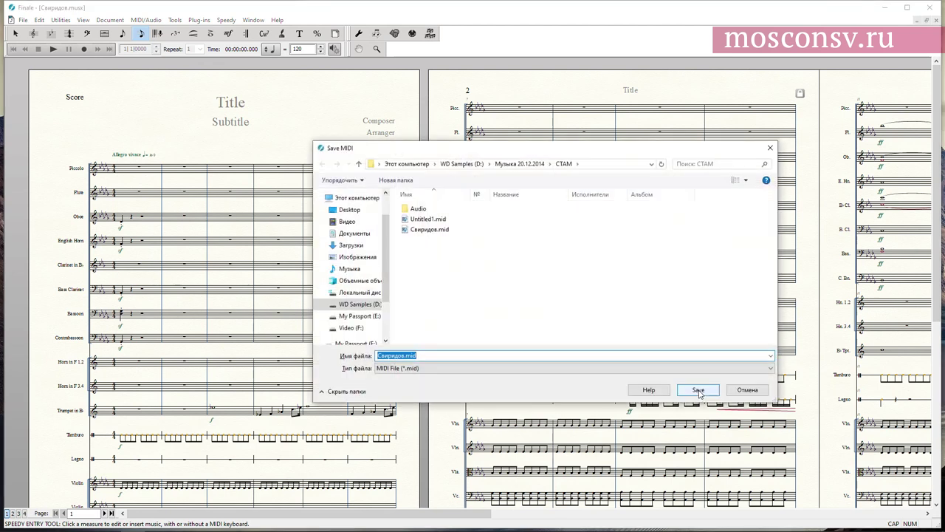
Export the score again as MIDI, overwriting Свиридов.mid in the СТАМ folder, and close Finale.
click(698, 392)
click(496, 271)
click(458, 306)
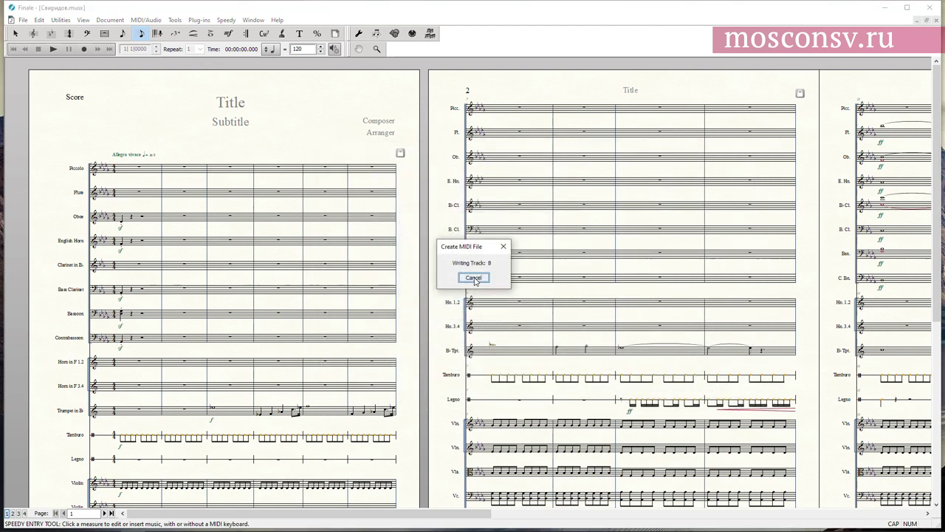
click(929, 7)
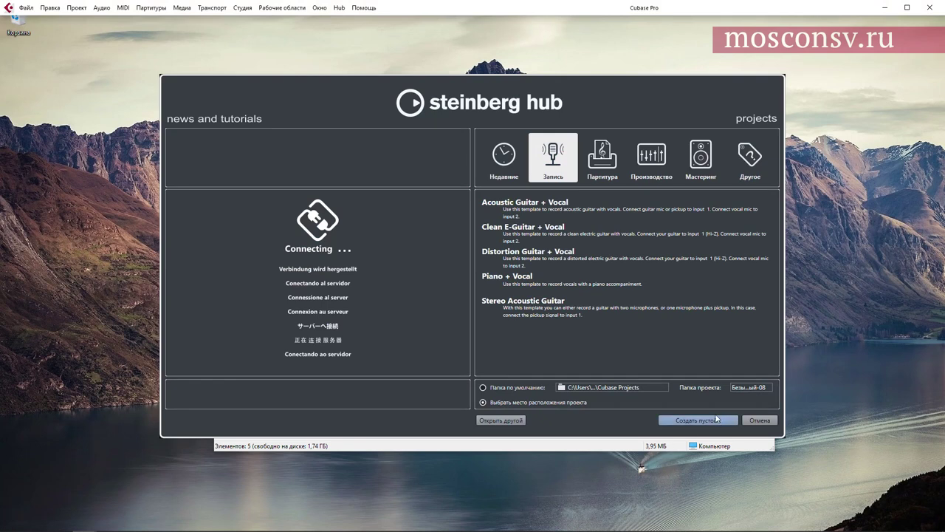
In Cubase Pro, create an empty project in the СТАМ folder and import Свиридов.mid into that same project.
click(698, 420)
click(759, 380)
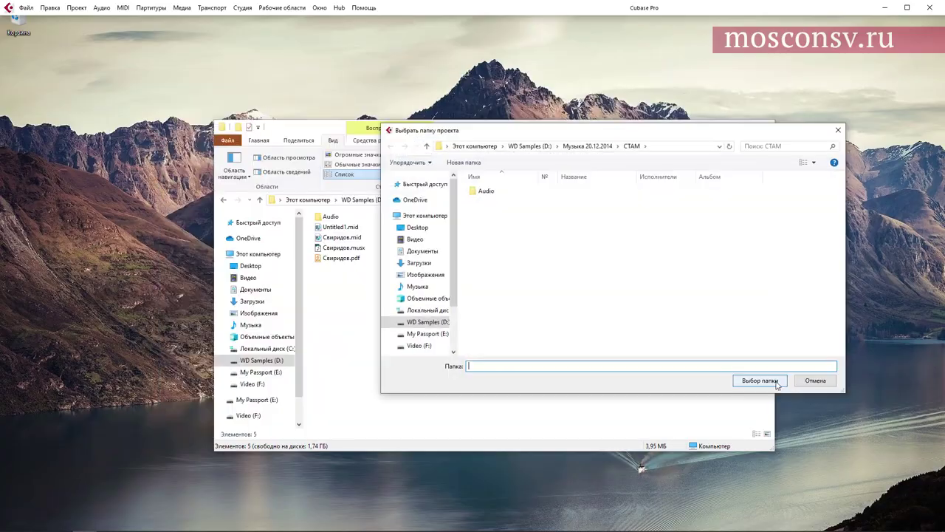
click(777, 384)
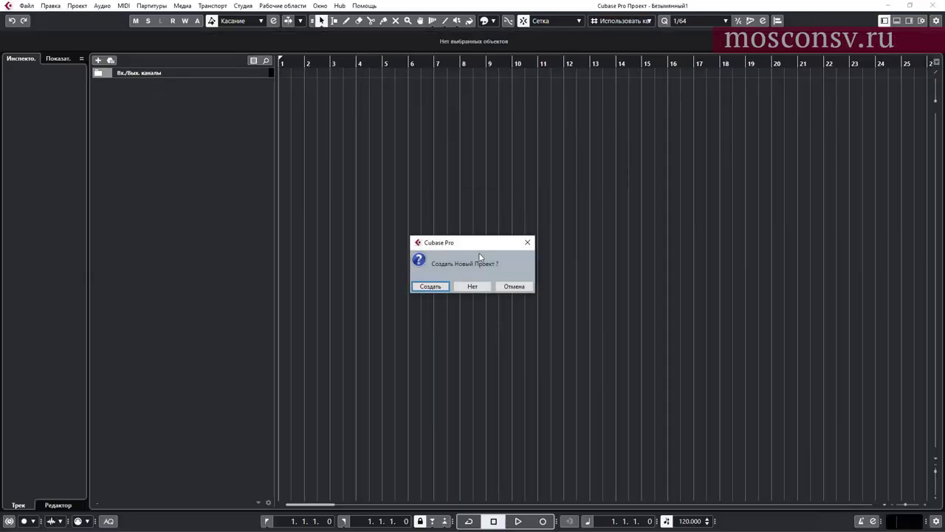
click(477, 285)
double_click(502, 212)
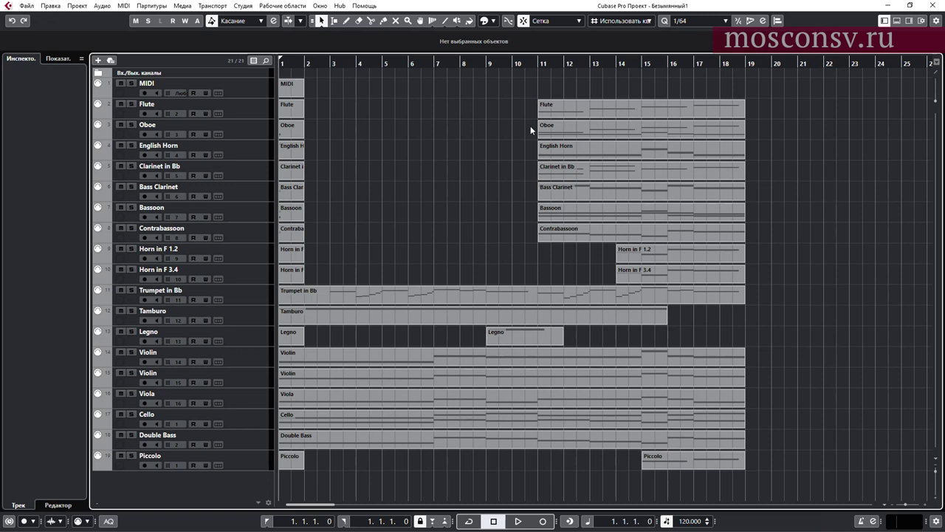
Check the Flute part's velocities and empty controller lanes in the note editor, close it and select the Flute track.
double_click(581, 111)
scroll(270, 342, down, 1)
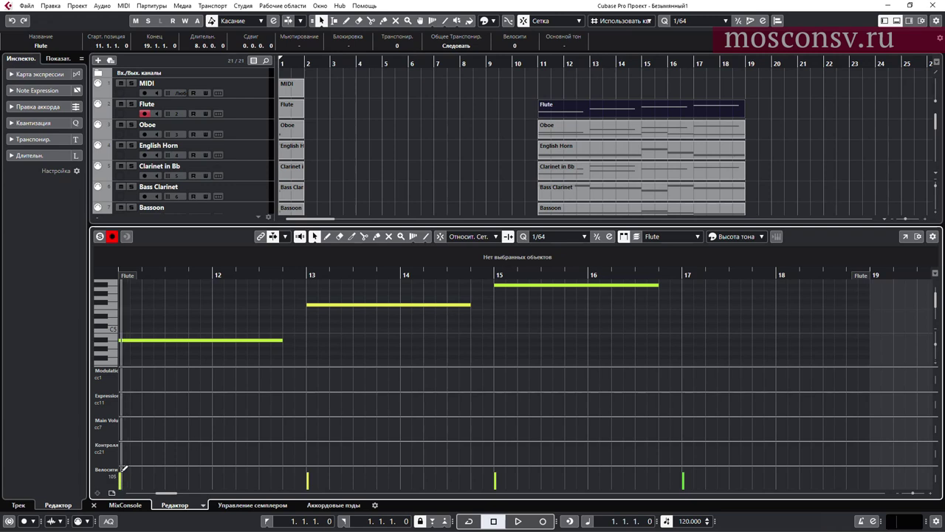
mouse_move(123, 473)
mouse_down()
mouse_move(121, 481)
mouse_move(123, 470)
mouse_up()
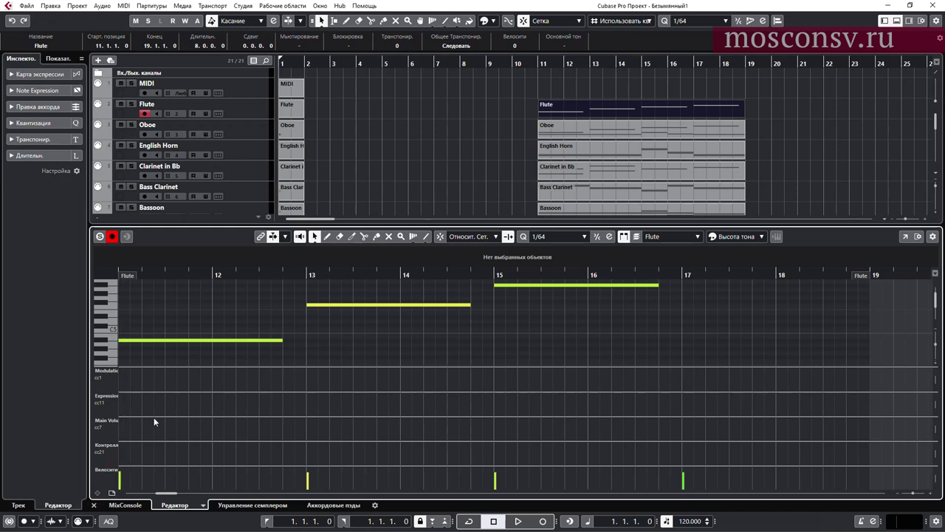
key(Return)
click(763, 122)
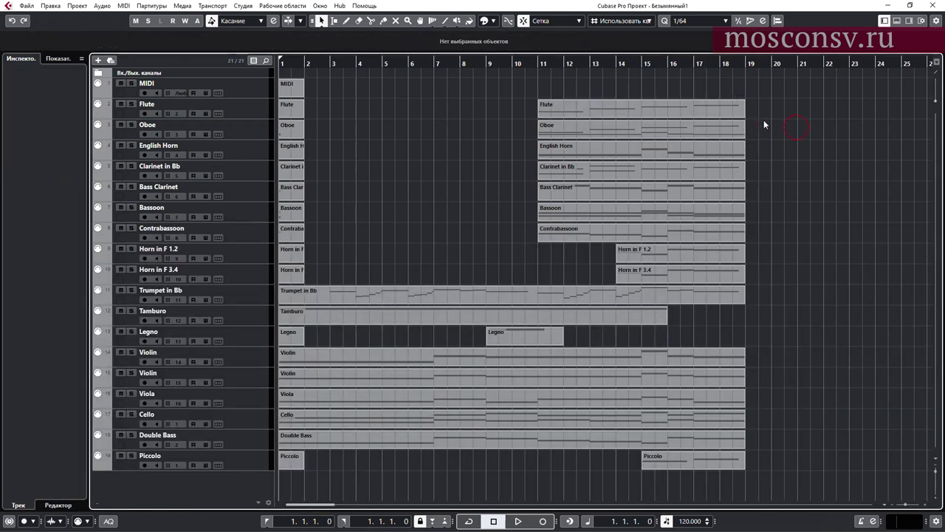
click(226, 111)
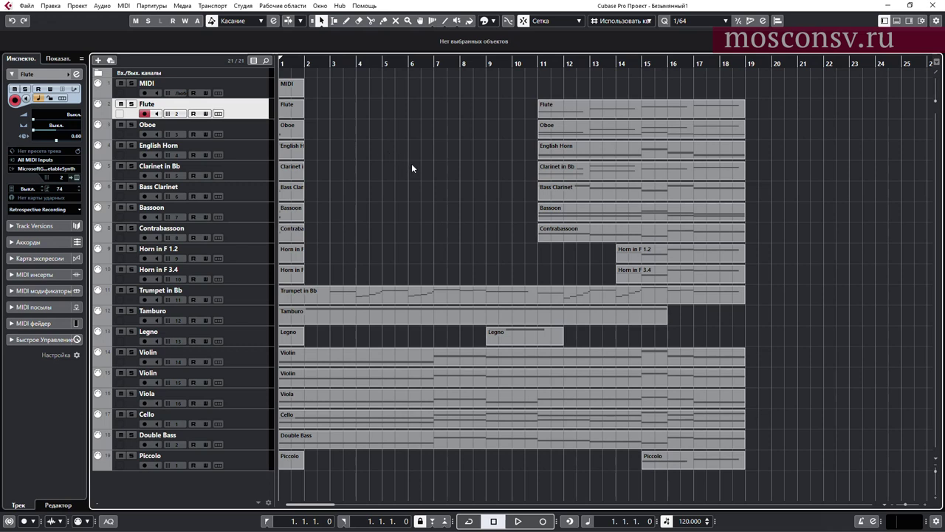
key(F11)
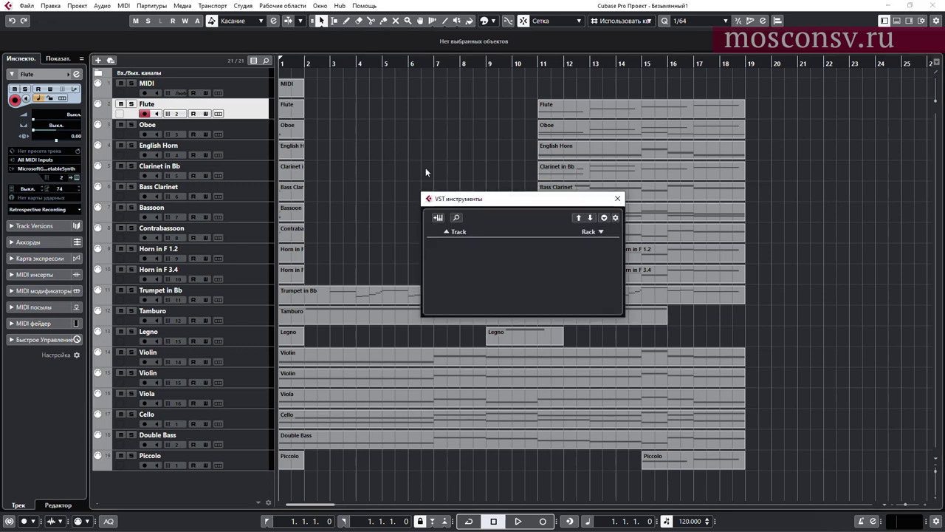
click(437, 218)
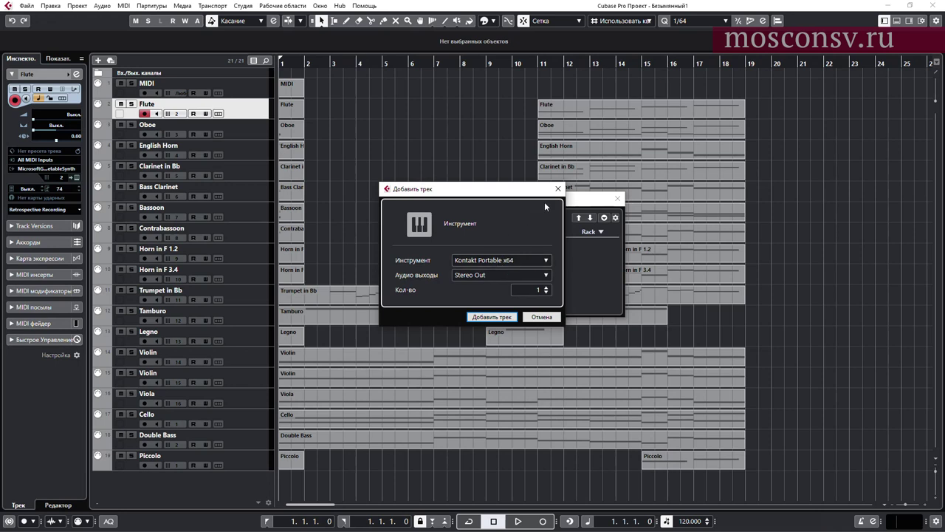
click(558, 189)
click(616, 199)
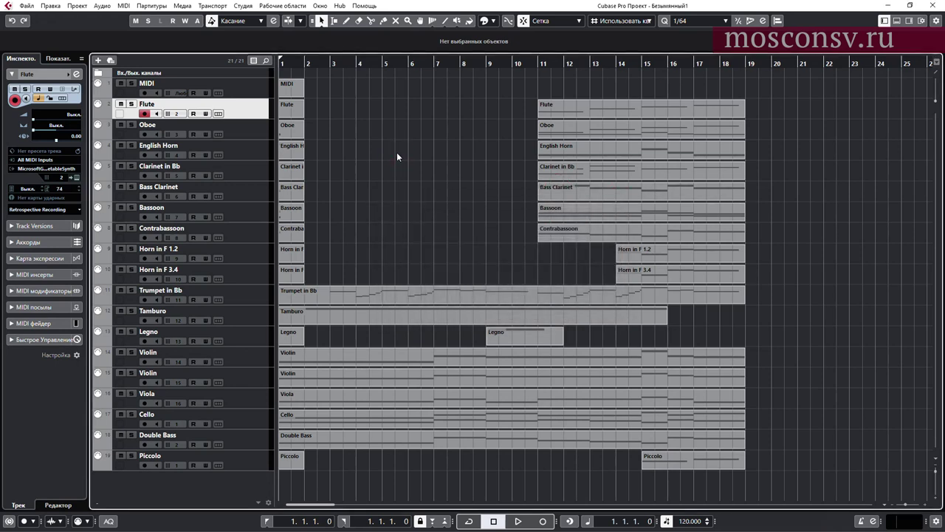
Add one instrument track with the VST instrument Kontakt Portable x64, routed to Stereo Out.
key(F11)
click(435, 218)
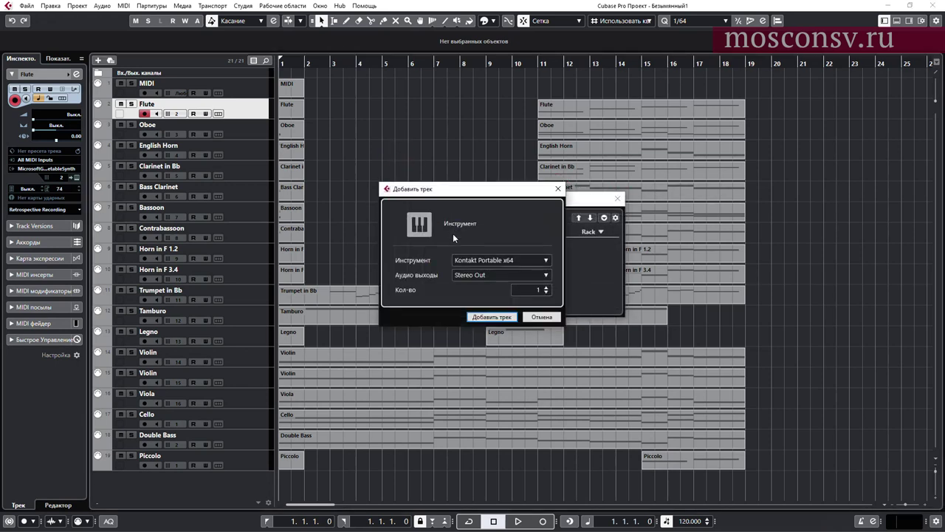
click(558, 189)
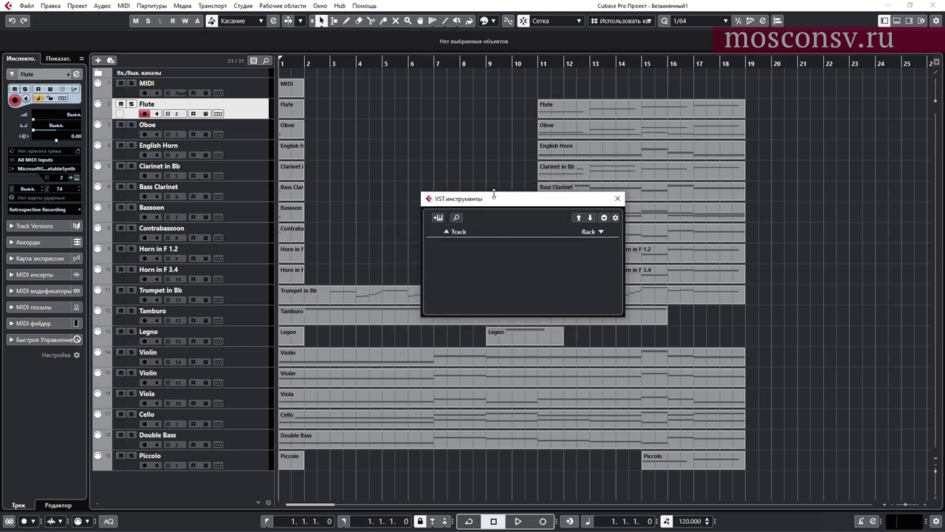
click(439, 217)
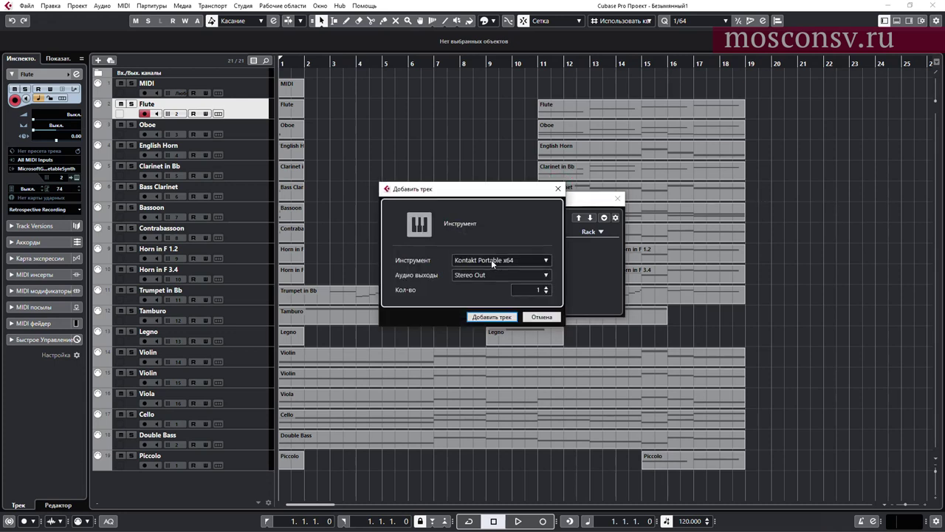
click(493, 260)
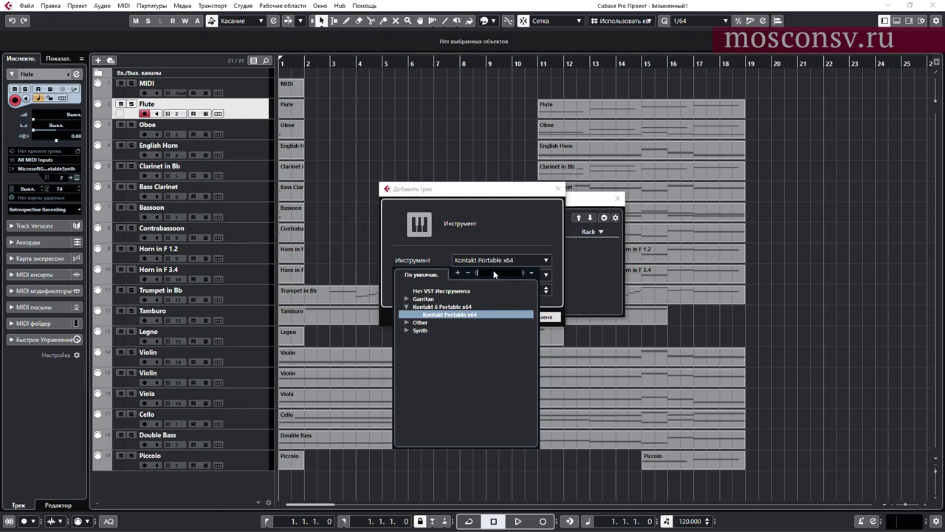
click(447, 316)
click(505, 317)
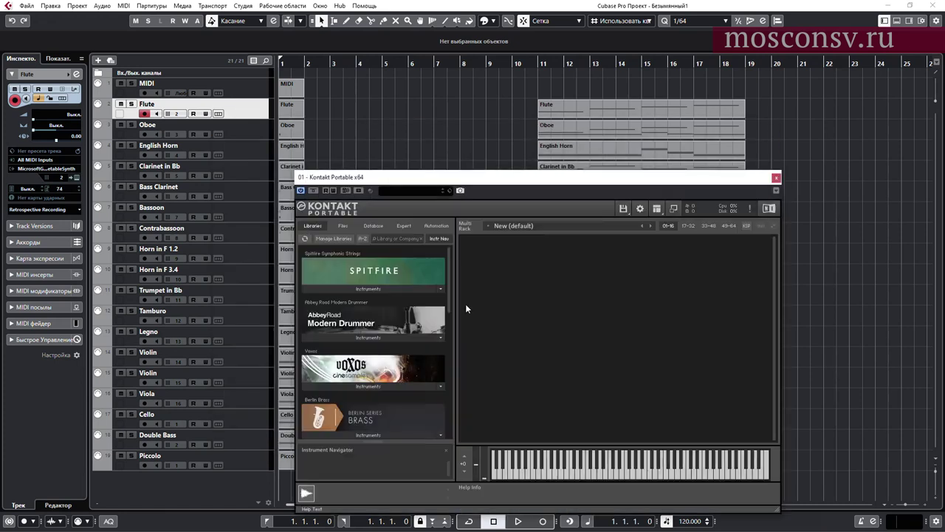
Browse the Kontakt libraries, load a - Violins 1.nki from Spitfire Symphonic Strings and dismiss its help popup.
drag(499, 181, 488, 117)
mouse_move(437, 196)
mouse_down()
mouse_move(443, 322)
mouse_move(430, 276)
mouse_move(436, 180)
mouse_move(444, 327)
mouse_move(437, 183)
mouse_up()
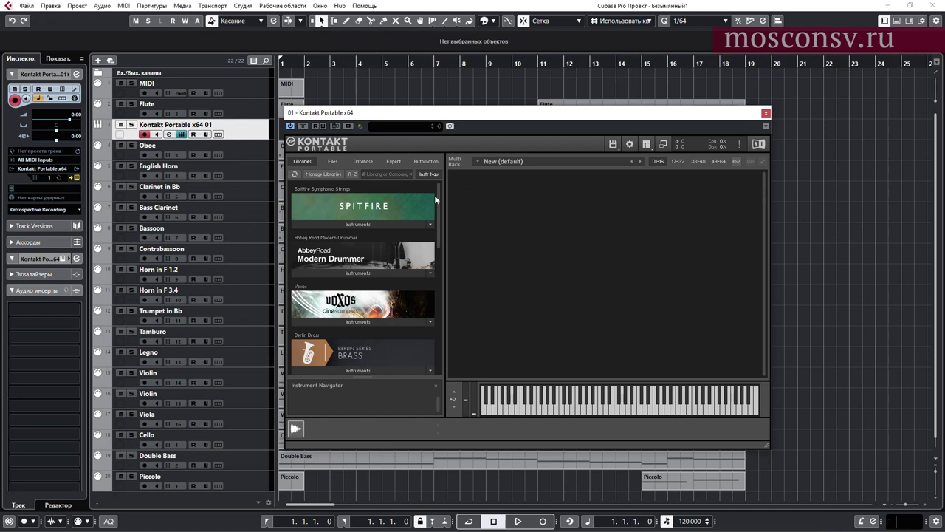
drag(438, 197, 443, 340)
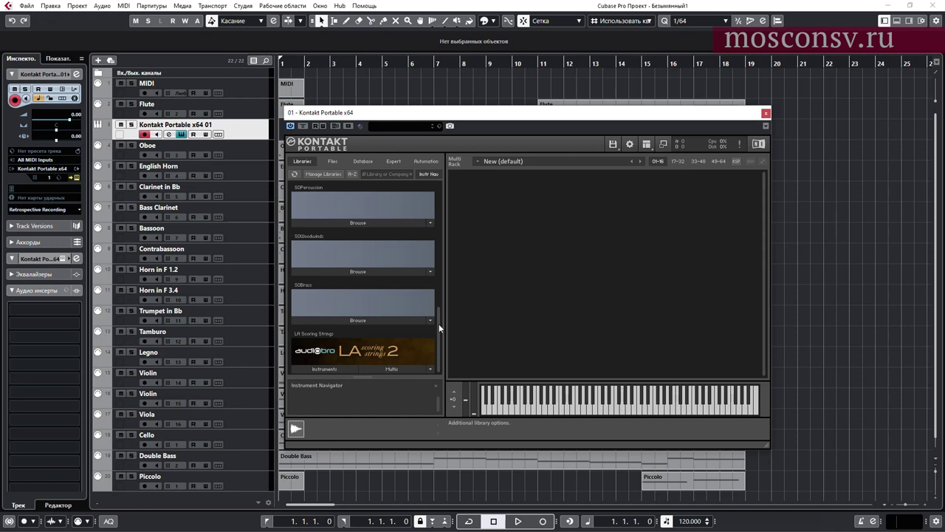
drag(439, 324, 420, 204)
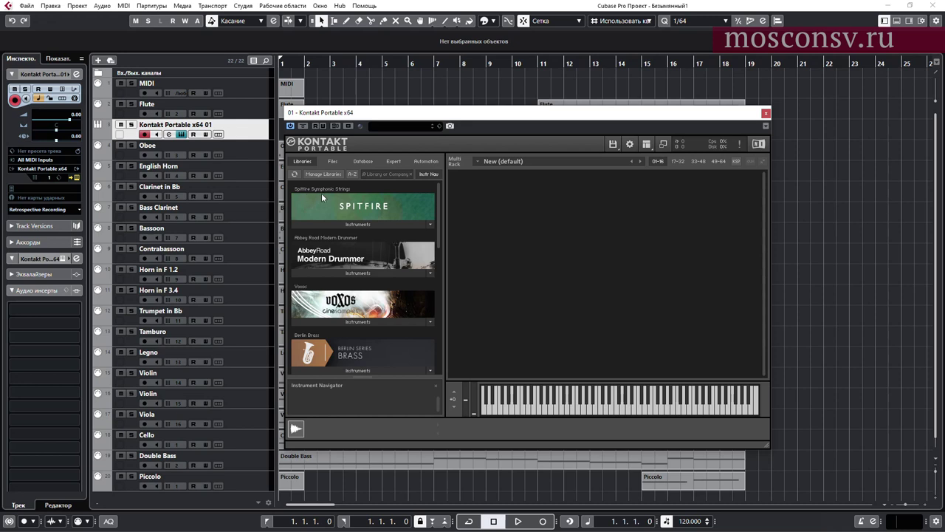
click(352, 224)
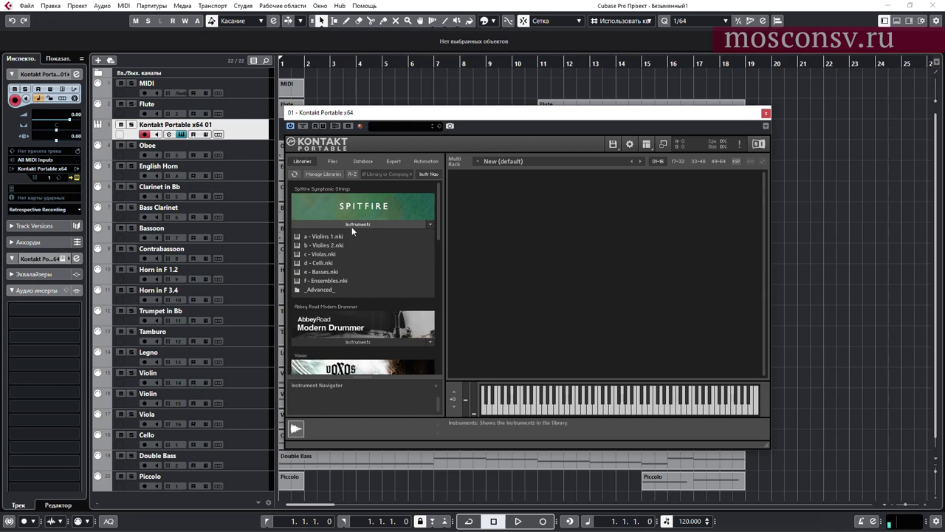
click(321, 237)
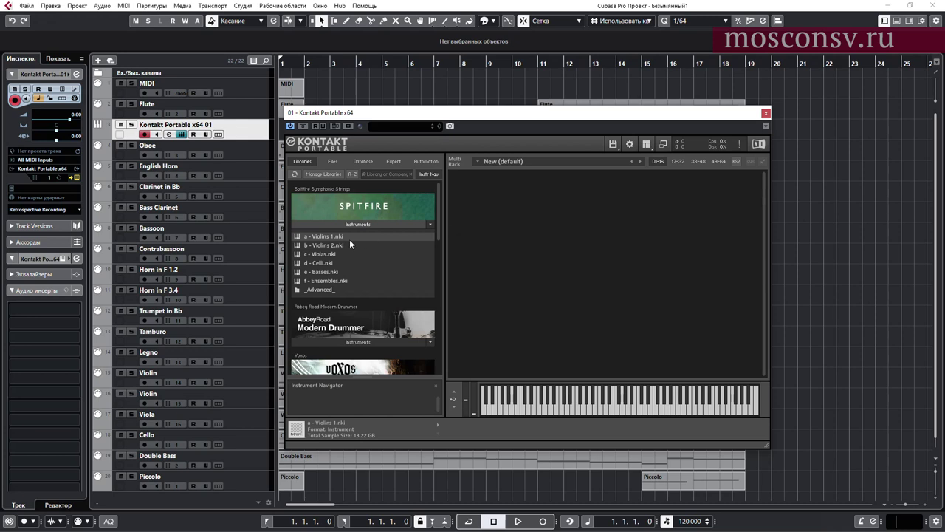
double_click(349, 239)
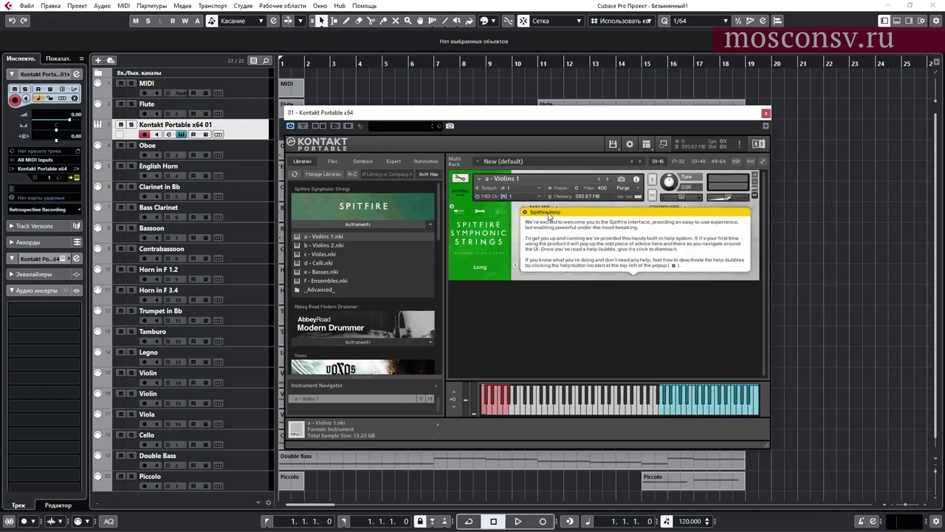
click(577, 216)
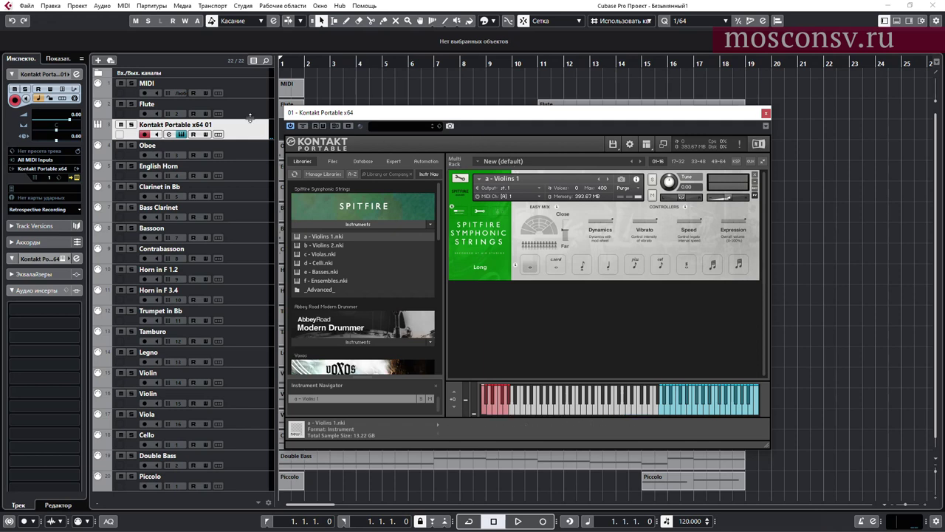
Move the Kontakt Portable x64 01 track above the MIDI track and close the Kontakt window.
drag(235, 132, 235, 92)
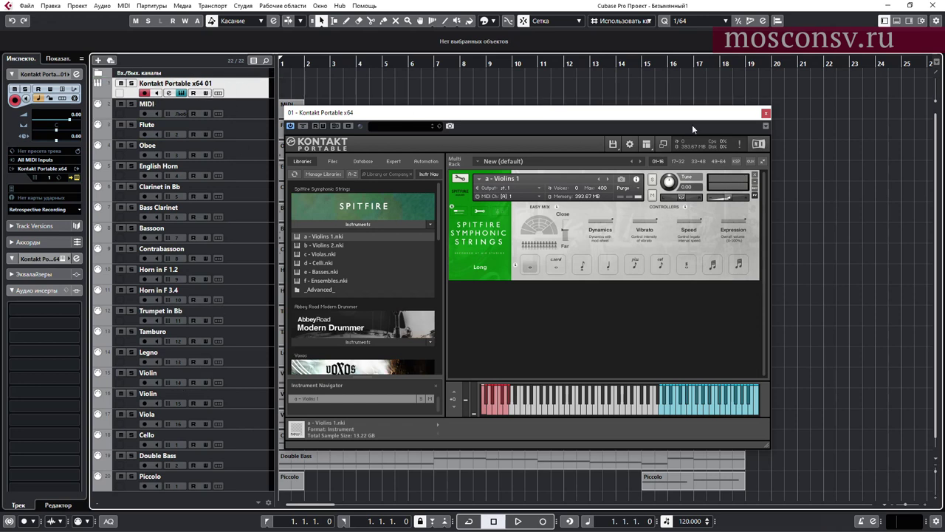
click(766, 115)
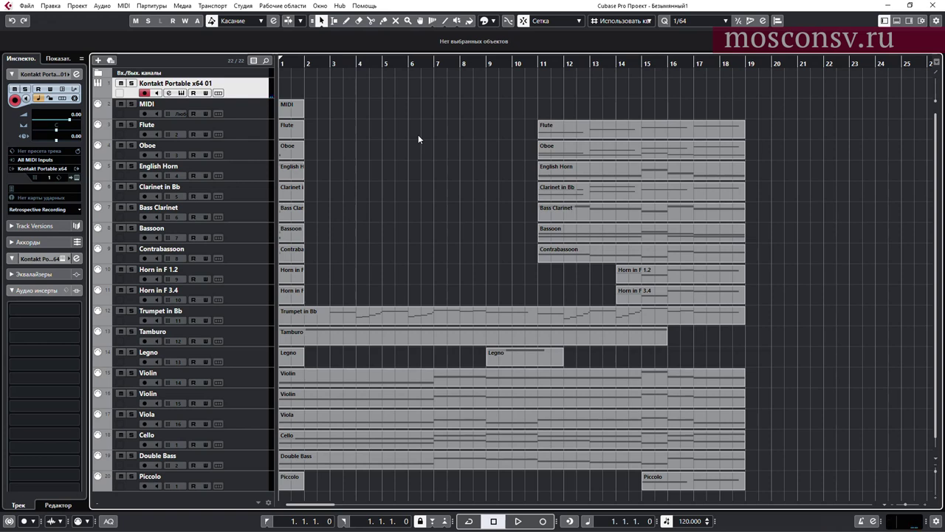
Reopen Kontakt and try the keyswitches of Violins 1, including Pizzicato, finishing on the Long articulation.
click(77, 177)
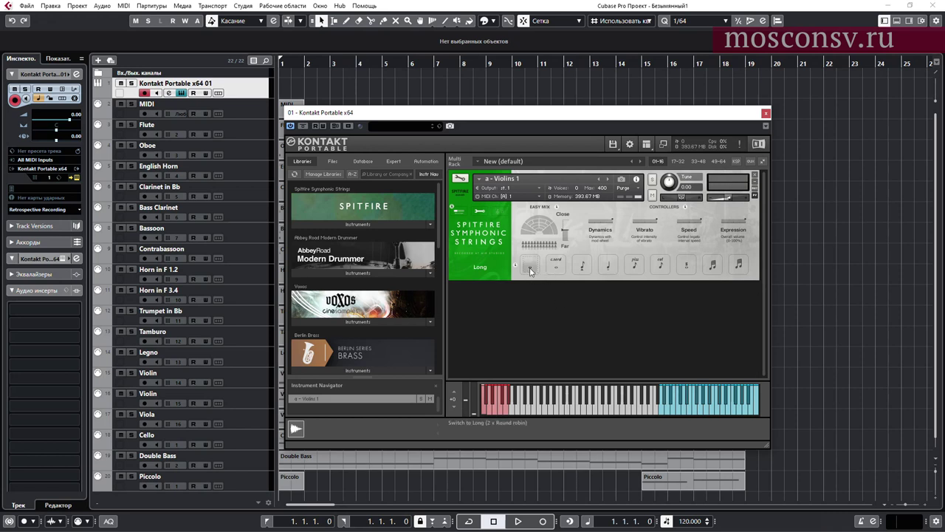
click(494, 408)
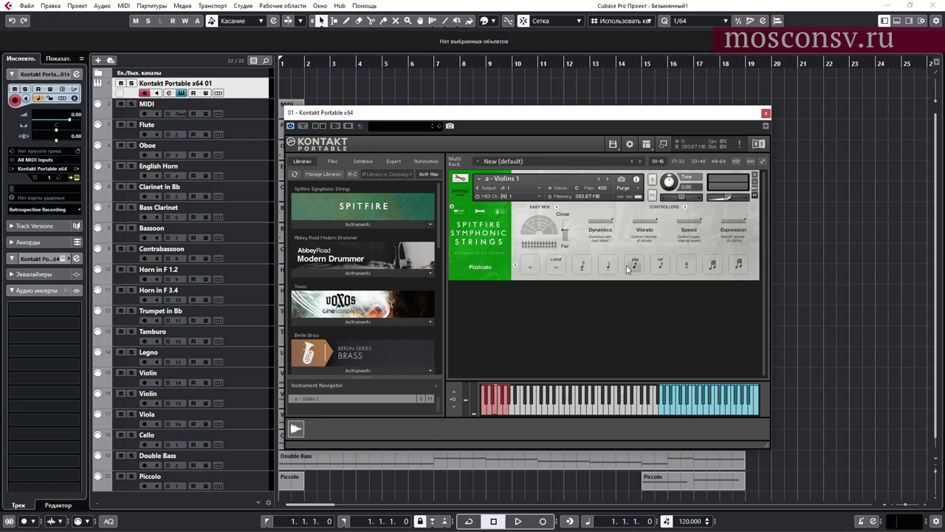
click(486, 412)
click(499, 411)
click(489, 412)
click(485, 412)
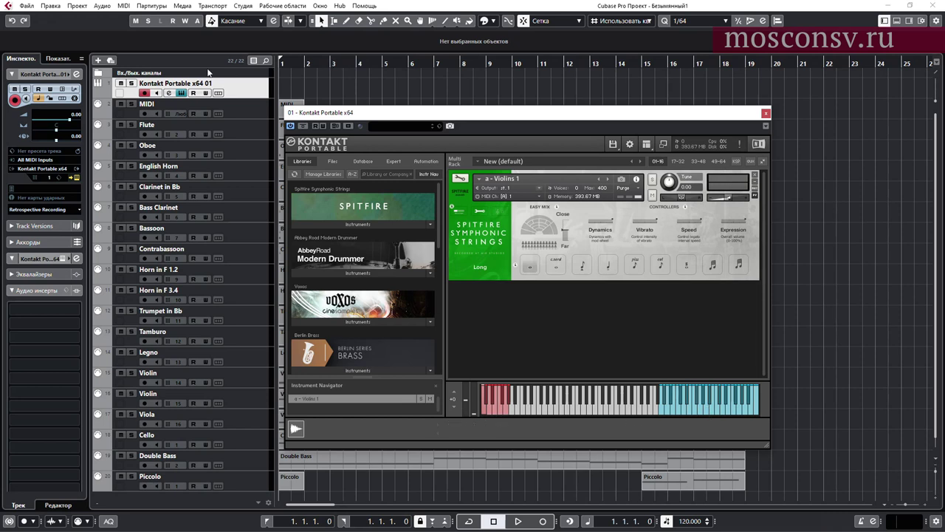
Route the MIDI output of the first Violin track to 01. Kontakt Portable x64 - MIDI In.
scroll(240, 405, down, 1)
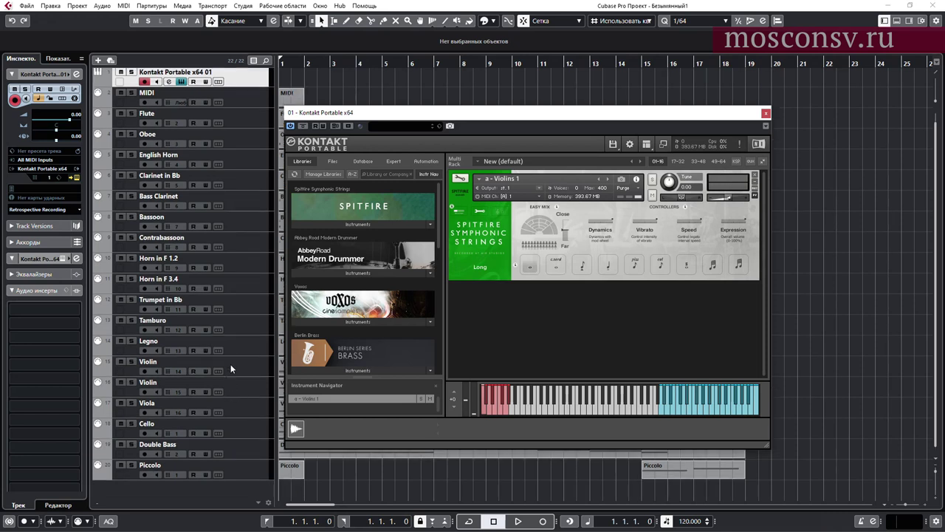
click(247, 368)
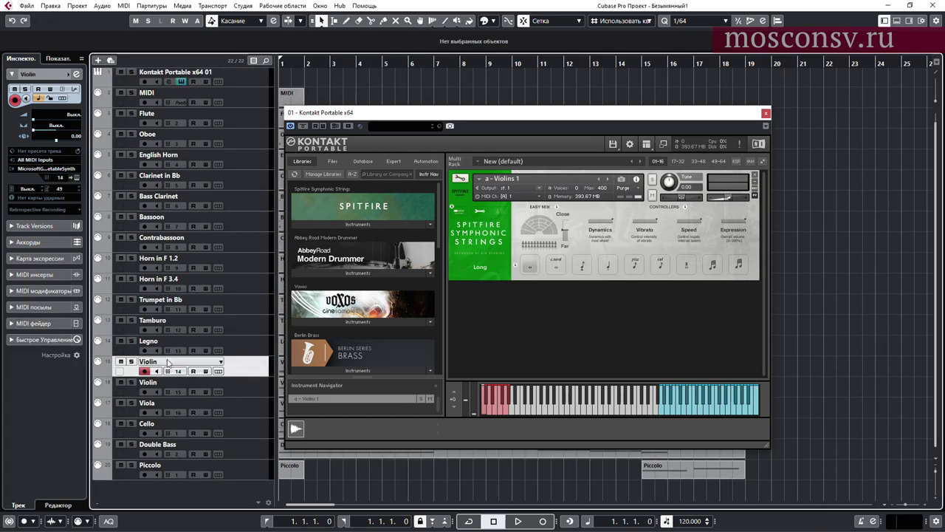
click(766, 113)
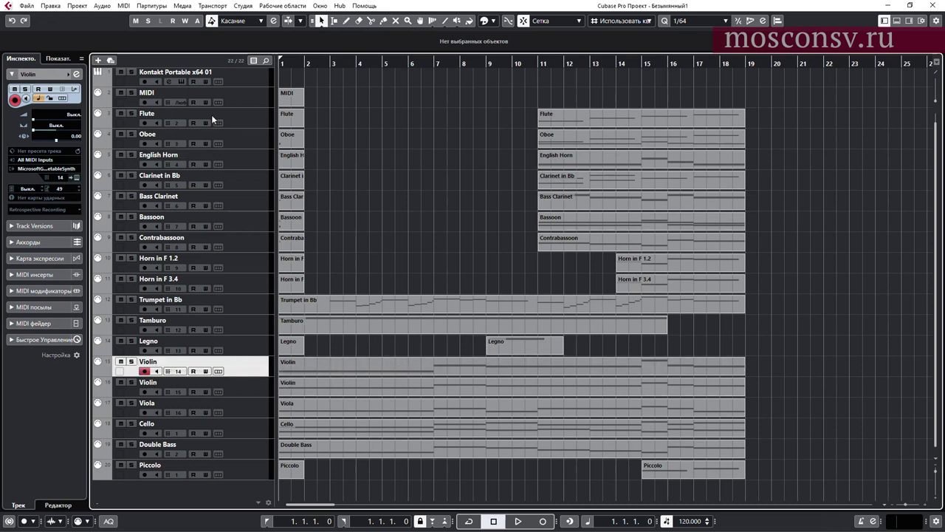
click(57, 169)
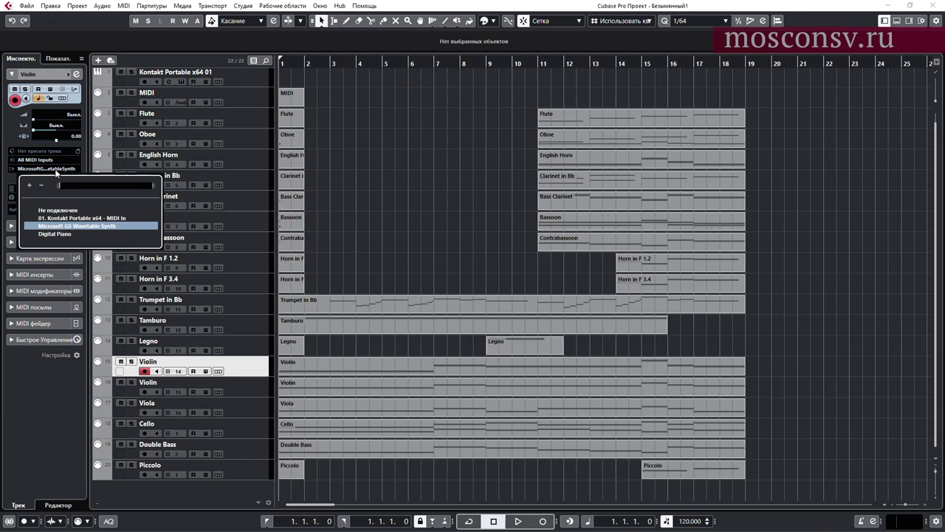
click(65, 218)
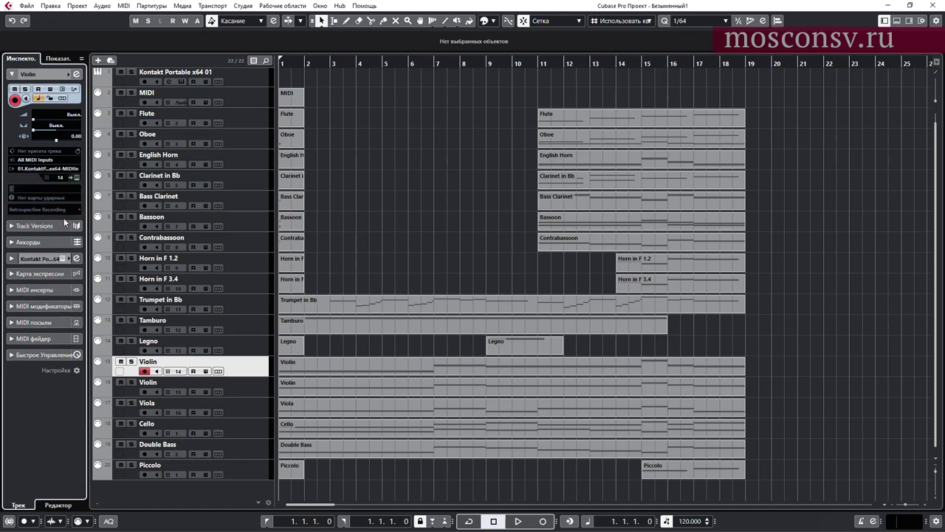
Match MIDI channels by setting Violins 1 in Kontakt to Port A channel 1 and the first Violin track to channel 1.
click(76, 178)
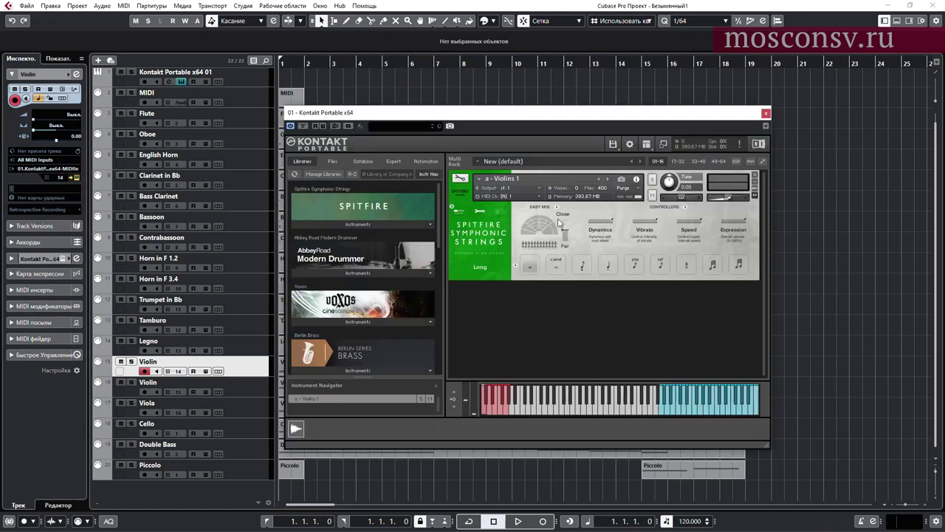
click(542, 198)
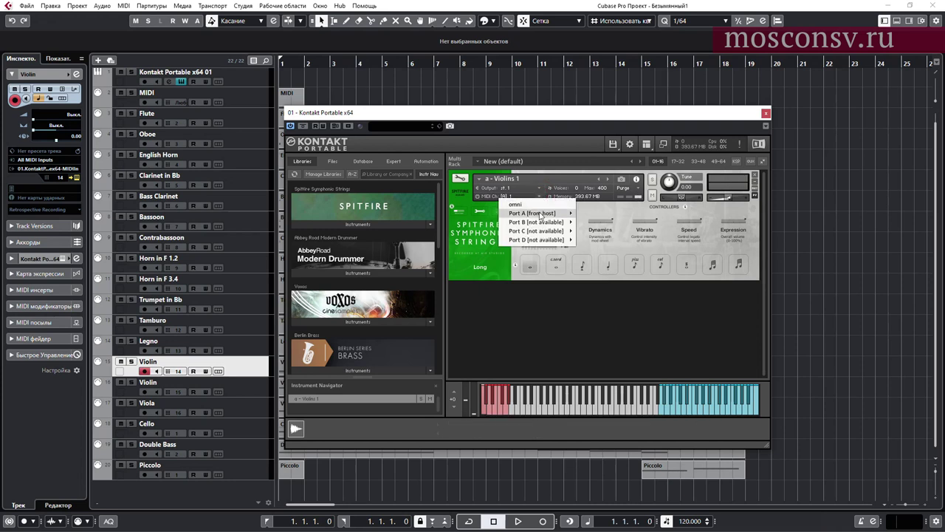
mouse_move(538, 213)
click(591, 213)
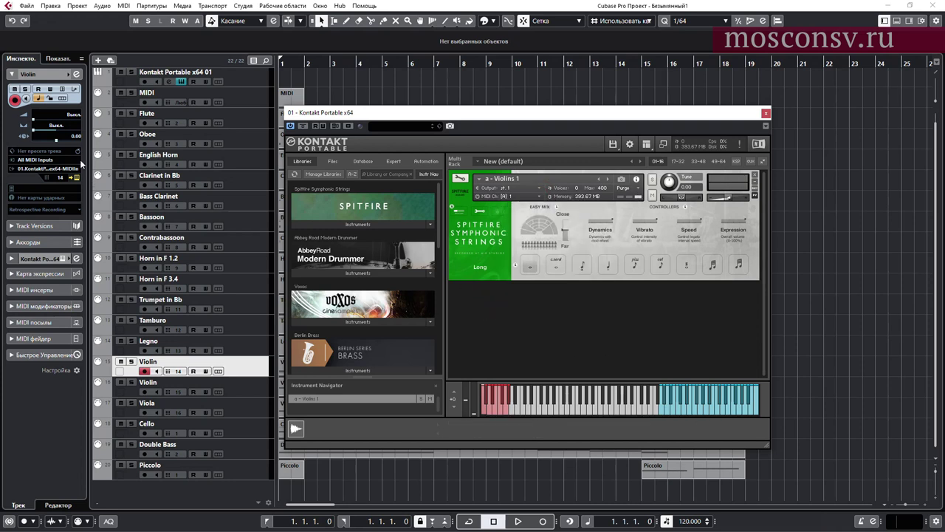
click(60, 178)
click(68, 200)
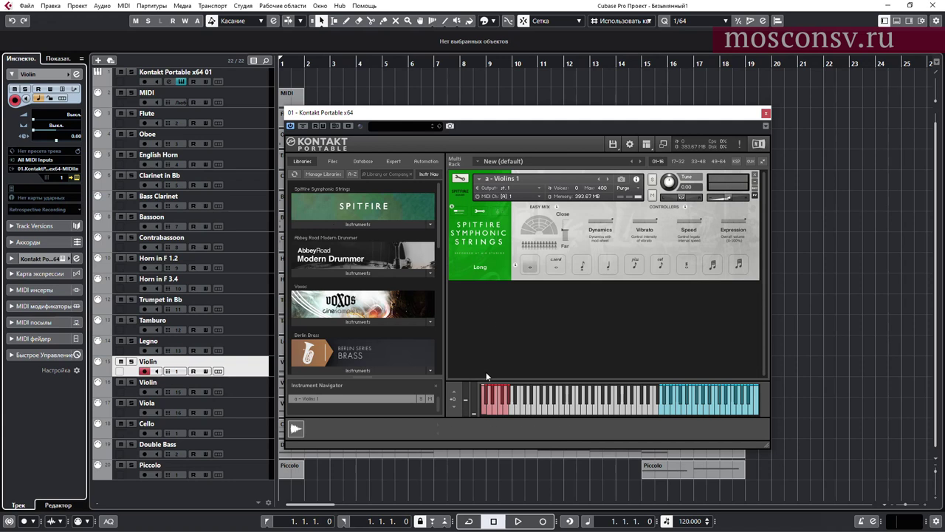
click(766, 113)
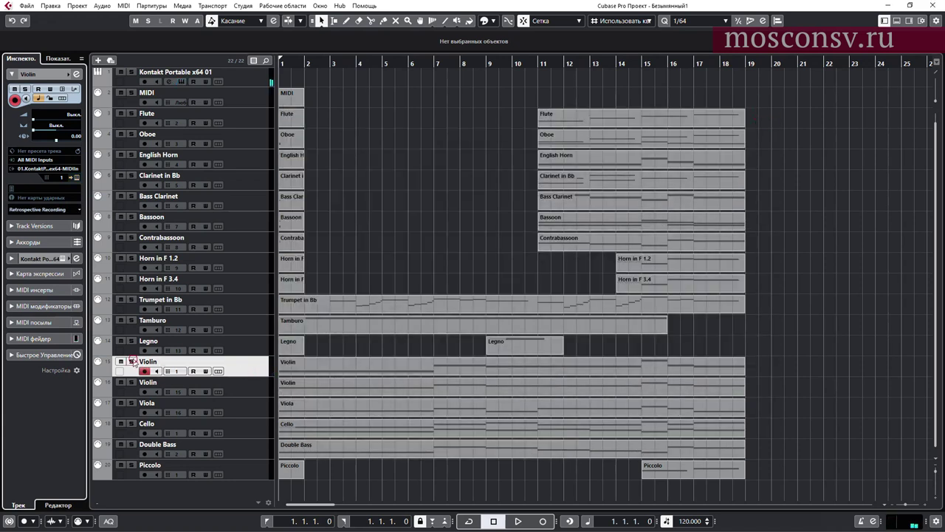
Solo the first Violin track and play the project from the beginning to hear the Kontakt violins.
click(132, 361)
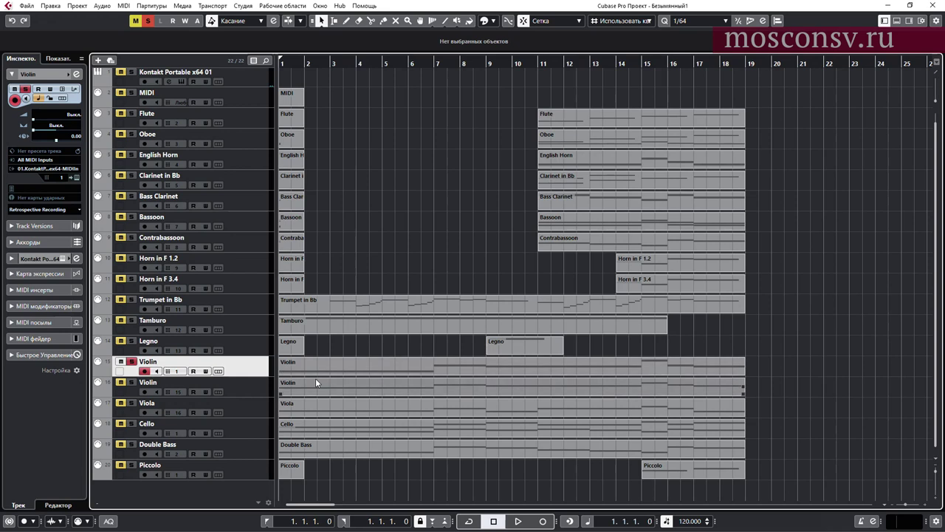
key(space)
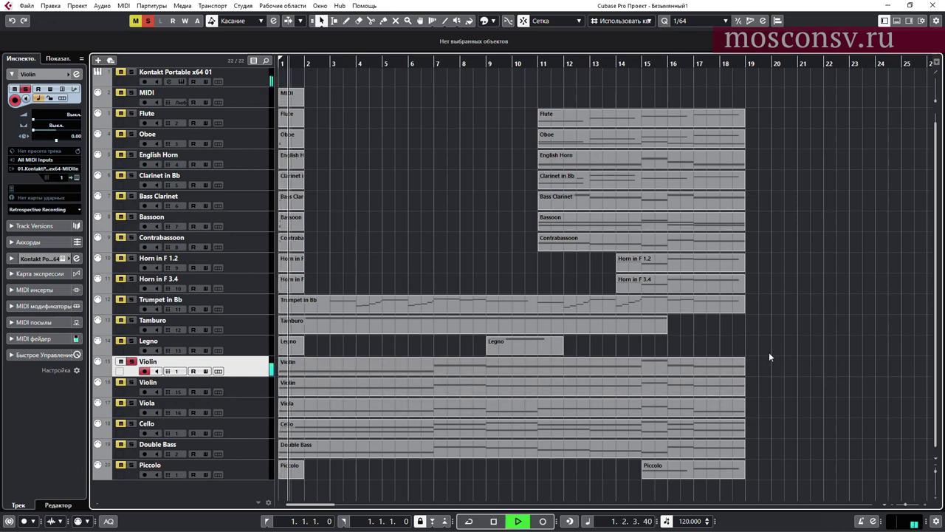
Stop playback and set the project tempo to 160 BPM in the tempo track.
key(space)
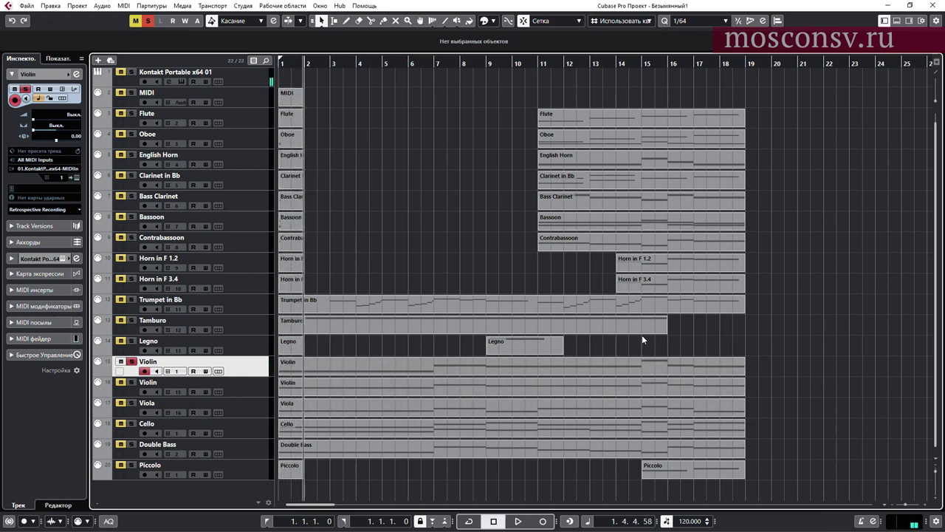
key(ctrl+t)
drag(59, 203, 55, 139)
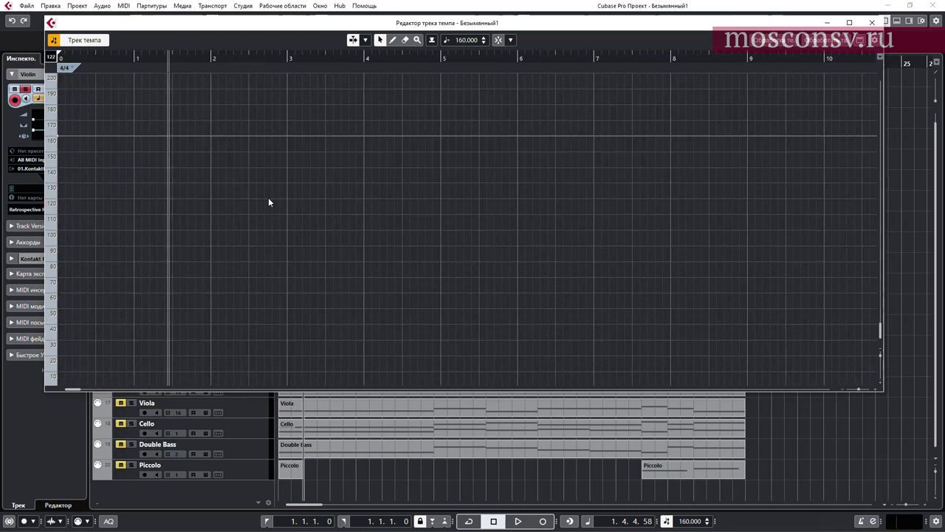
key(ctrl+t)
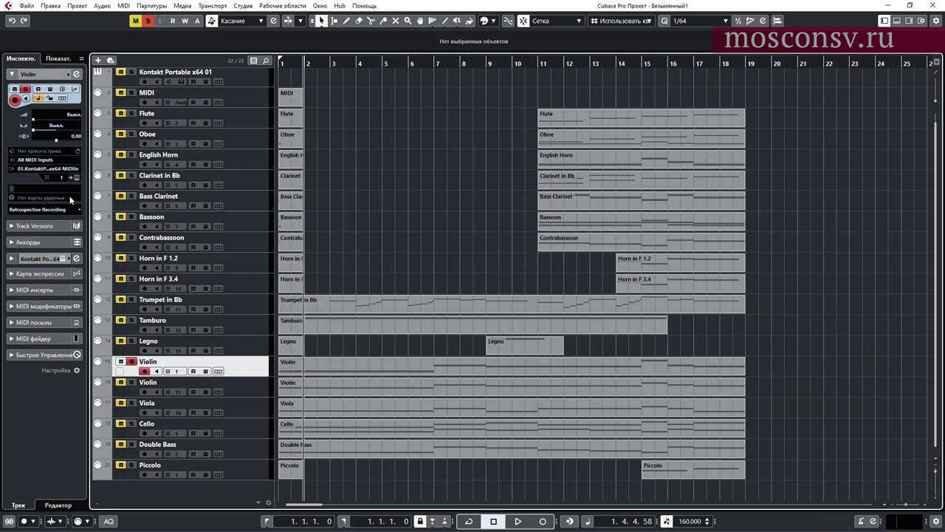
Open the first Violin part's notes, play the opening bars, and return the playhead to bar 1.
double_click(362, 362)
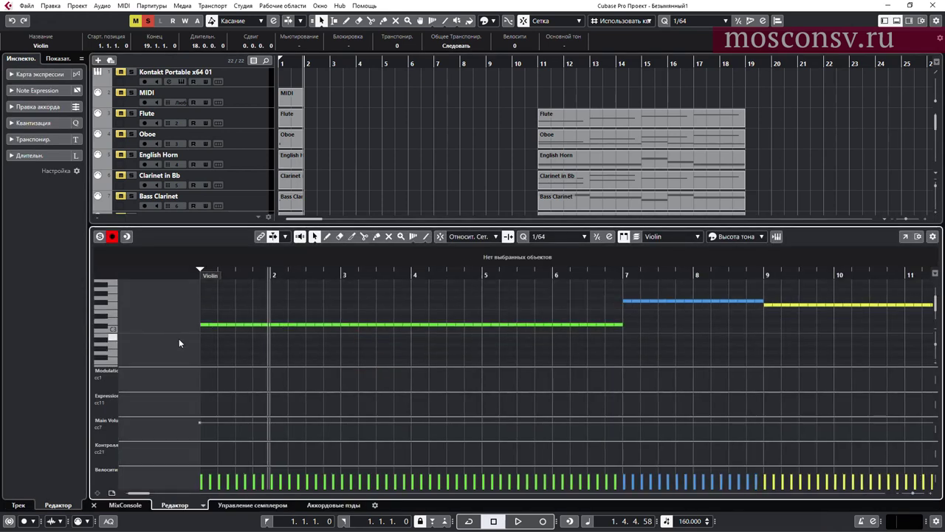
key(space)
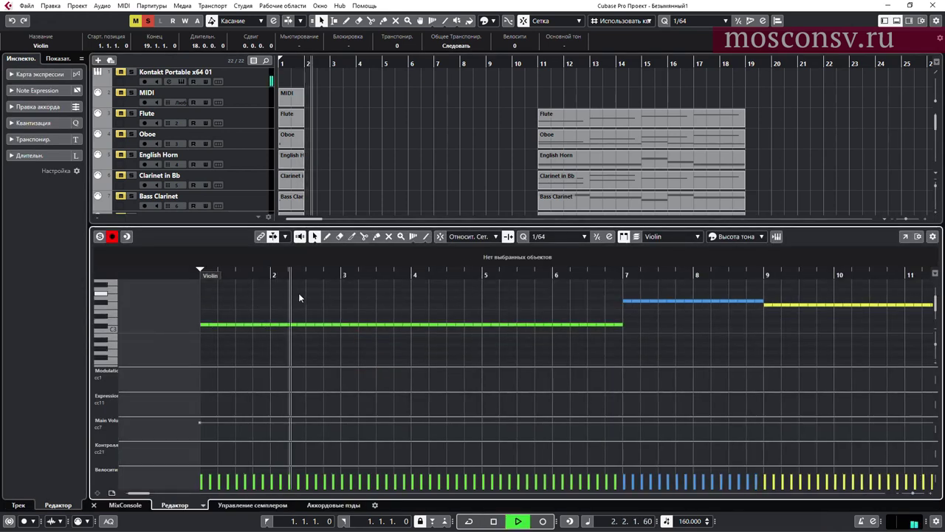
key(space)
click(169, 271)
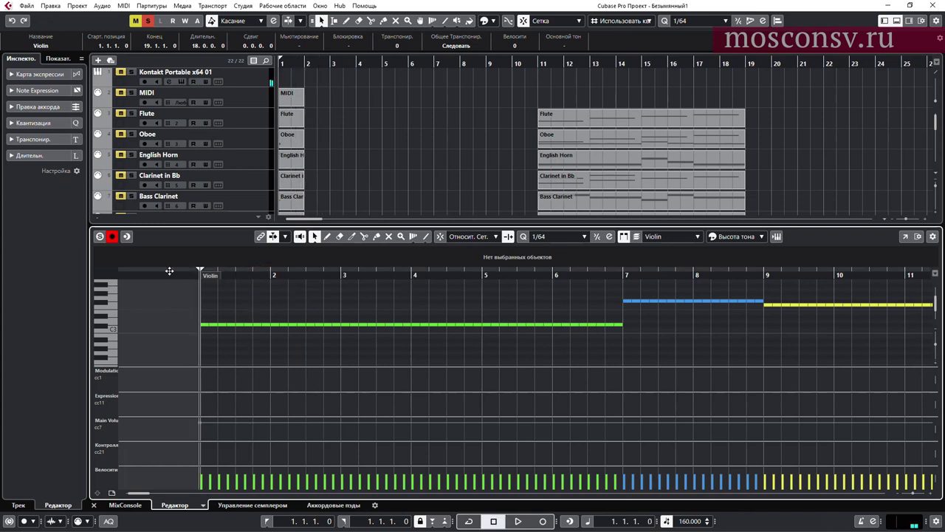
key(ctrl+e)
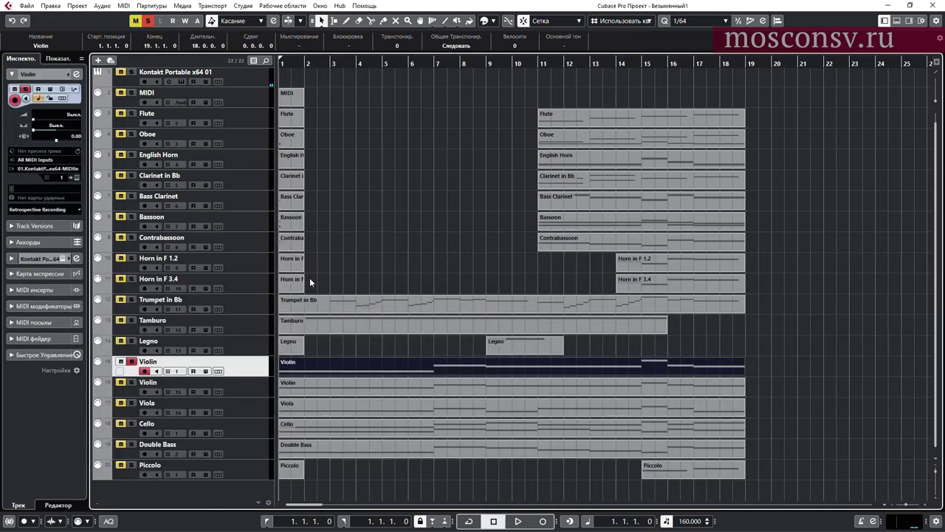
Switch the first Violin track's Kontakt patch to the Spiccato articulation and play back the first bar.
click(76, 178)
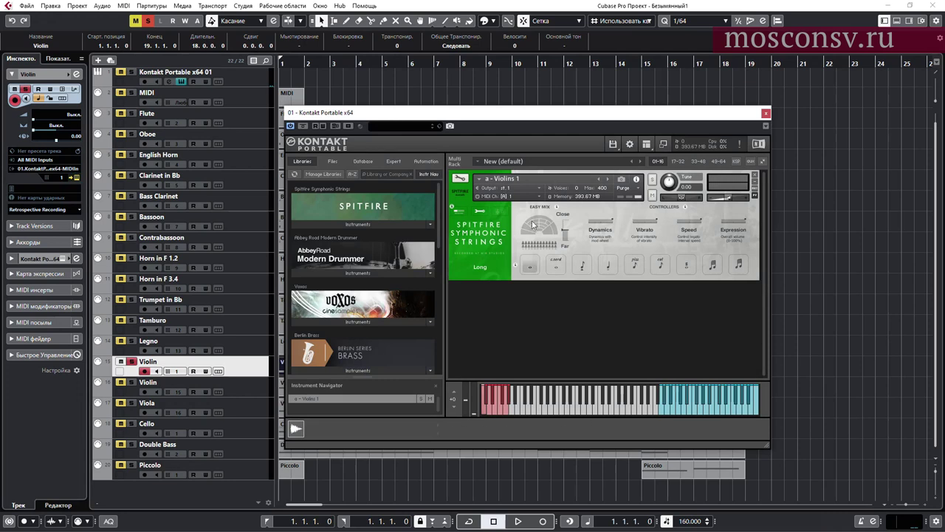
click(584, 267)
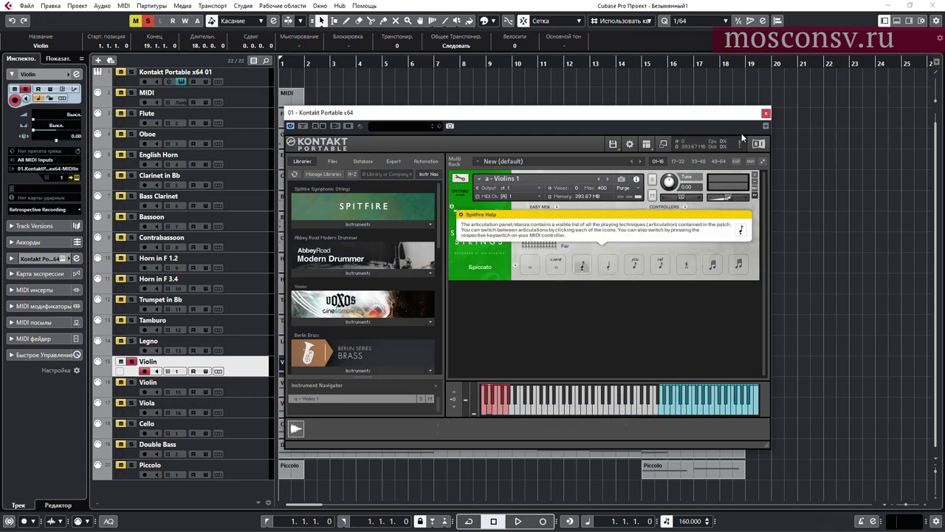
click(766, 114)
key(g)
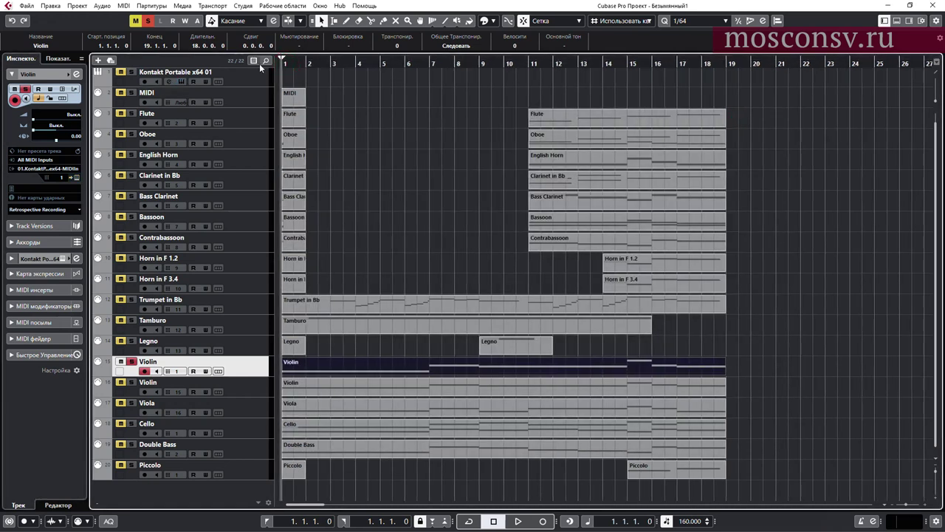
key(space)
key(space)
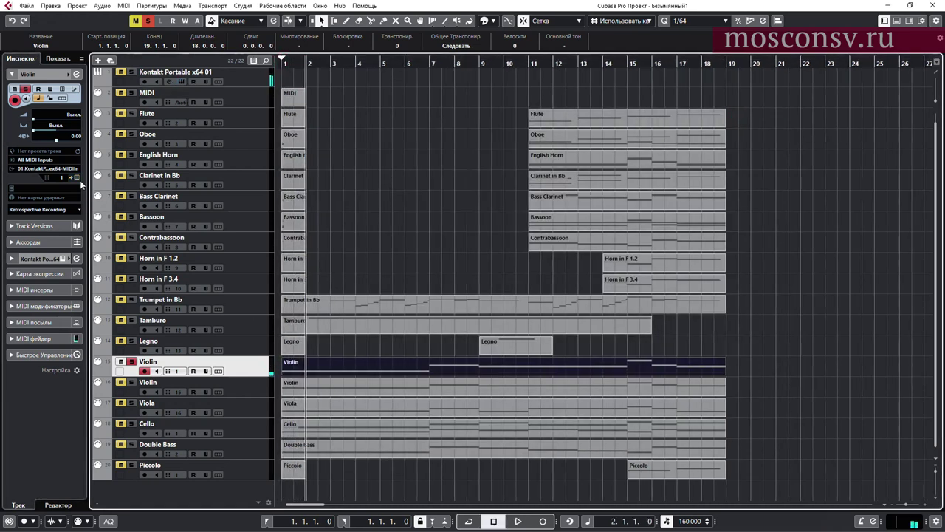
Trigger the Spiccato keyswitch in the Violins 1 patch and play the violin part on from bar 2.
click(77, 178)
click(492, 410)
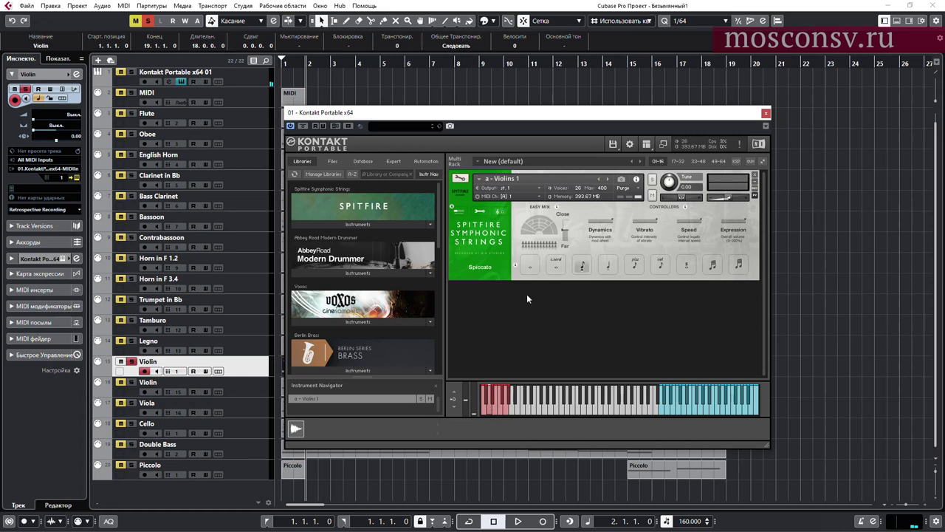
key(space)
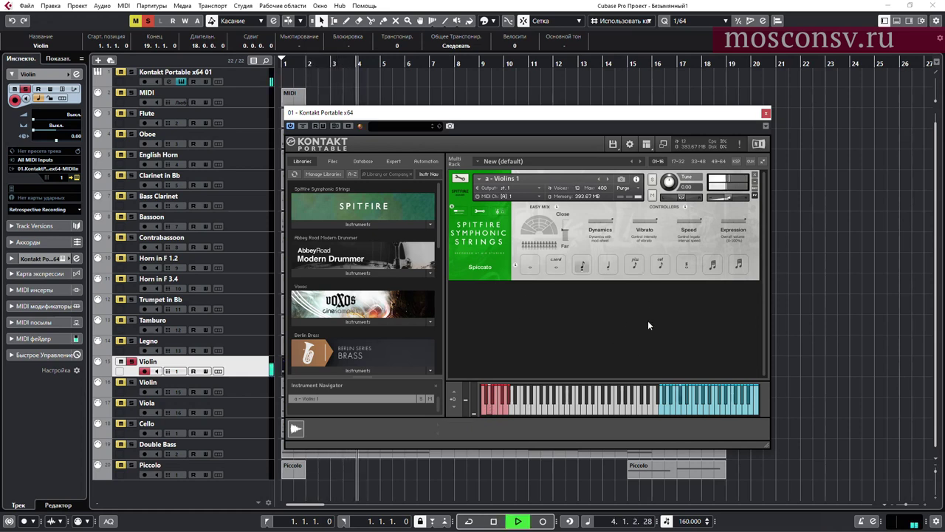
key(space)
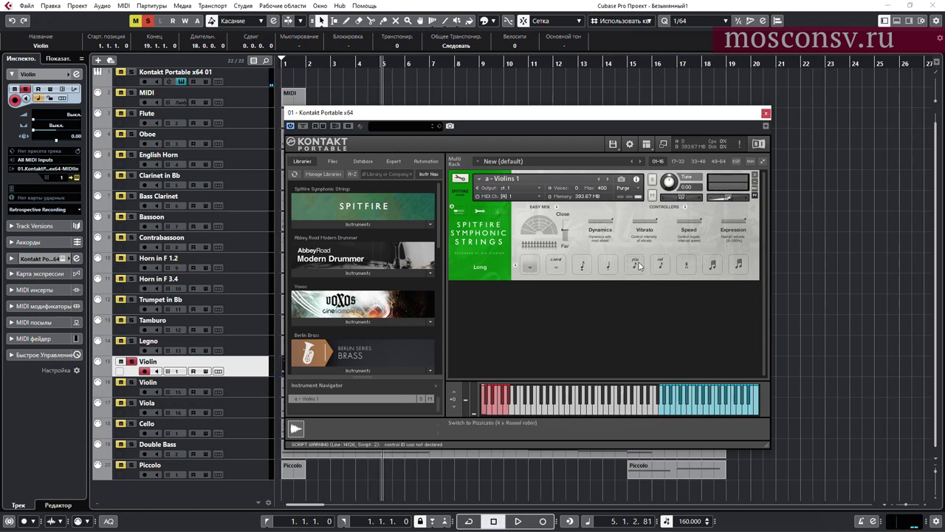
Audition other Violins 1 articulations during playback, including Col Legno, Trill (Minor 2nd) and Long CS.
click(657, 266)
click(487, 411)
key(space)
click(663, 267)
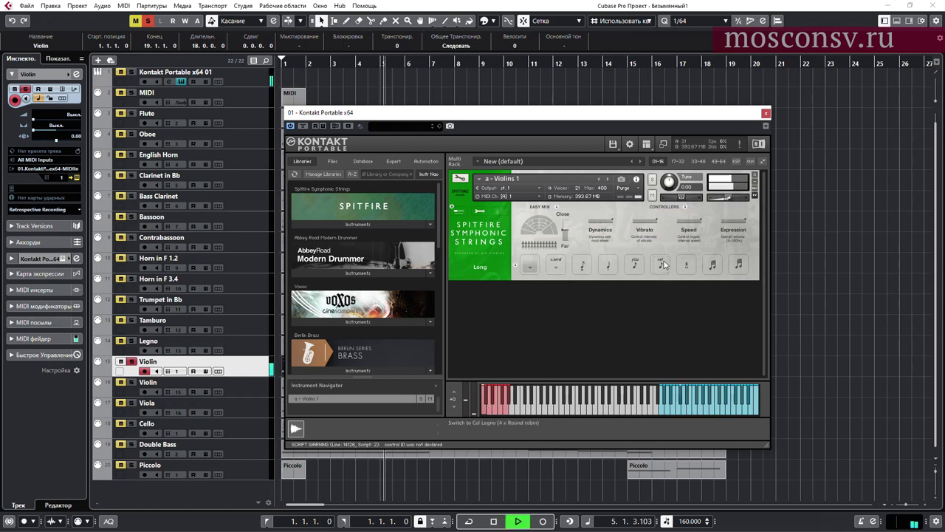
click(685, 264)
click(711, 264)
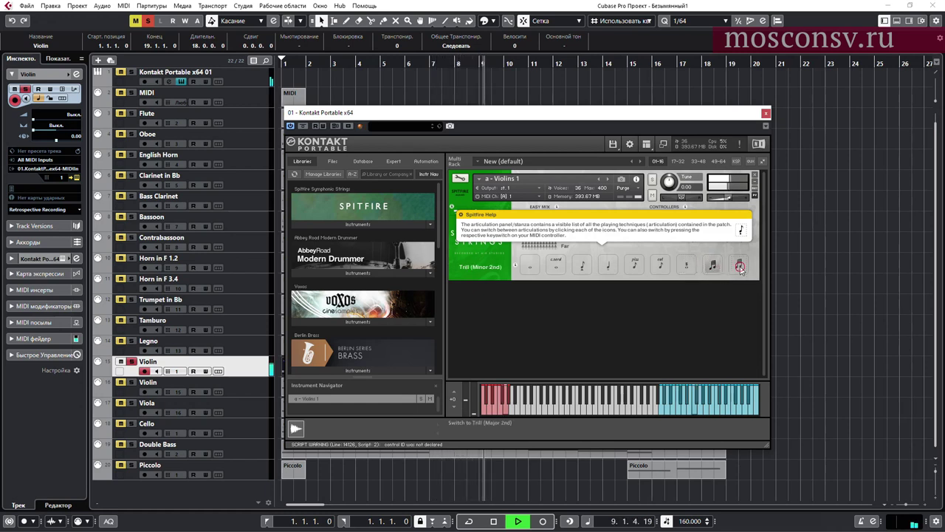
click(709, 267)
click(634, 266)
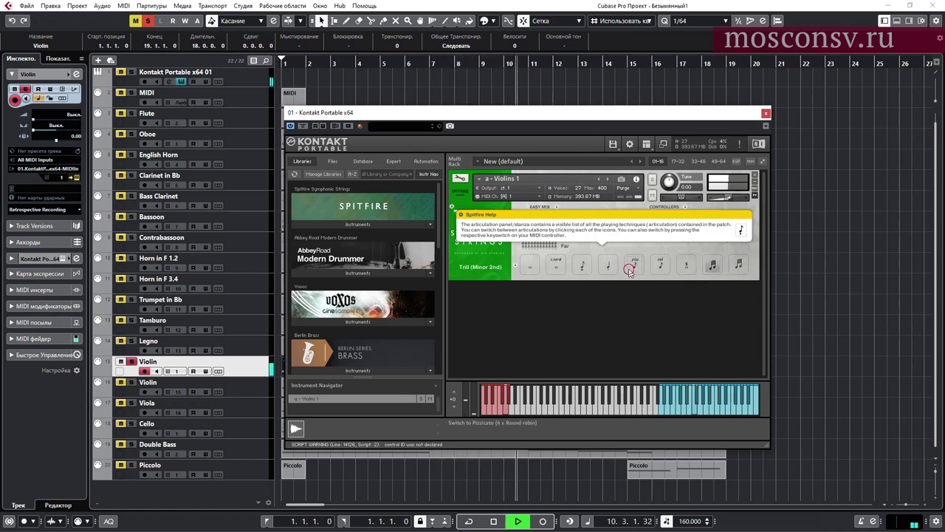
click(608, 269)
click(557, 268)
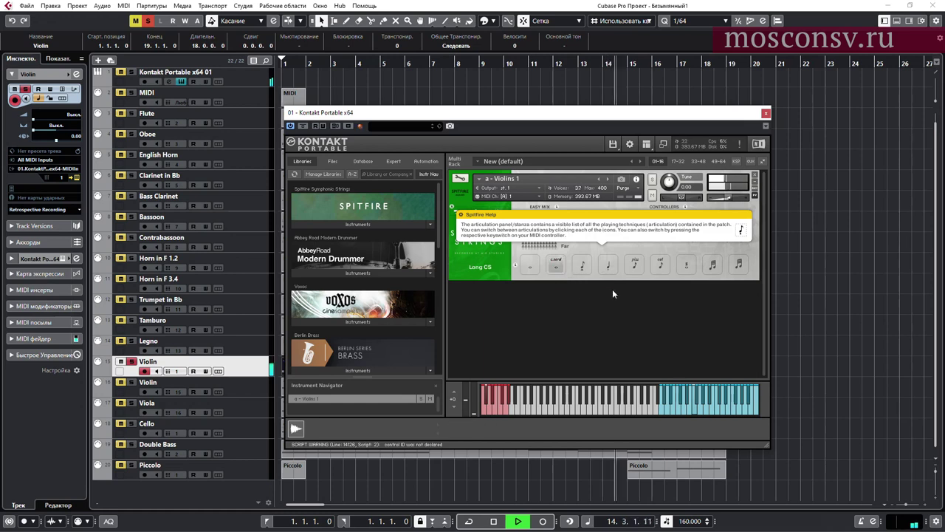
Select the Spiccato articulation for Violins 1, stop playback, and close the instrument window.
click(582, 267)
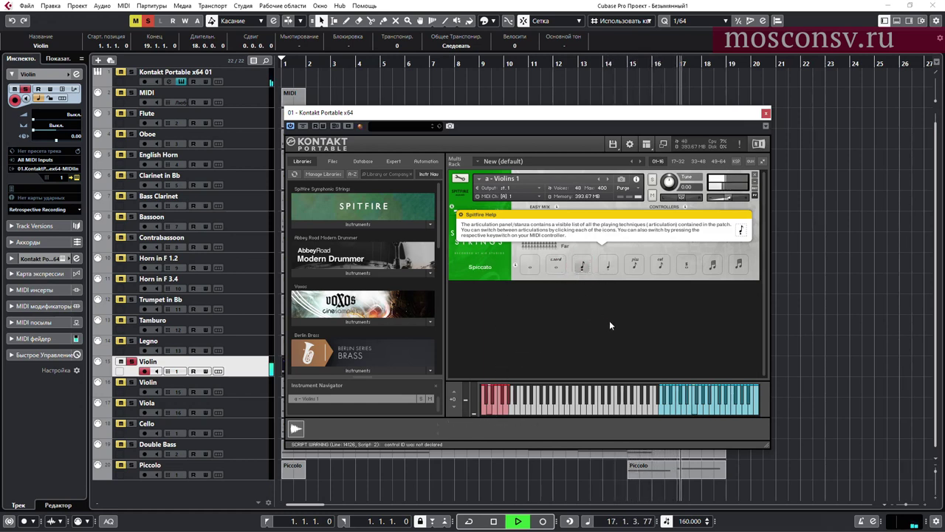
key(space)
click(581, 268)
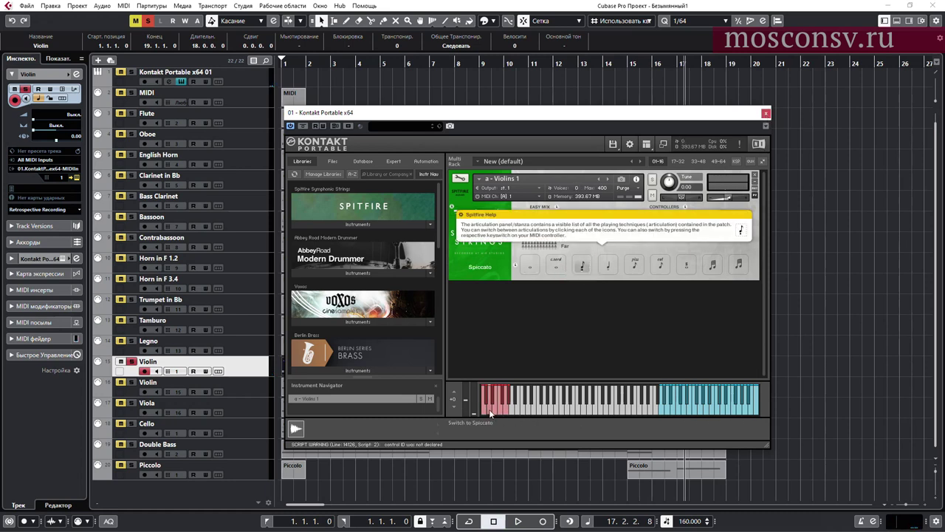
click(766, 113)
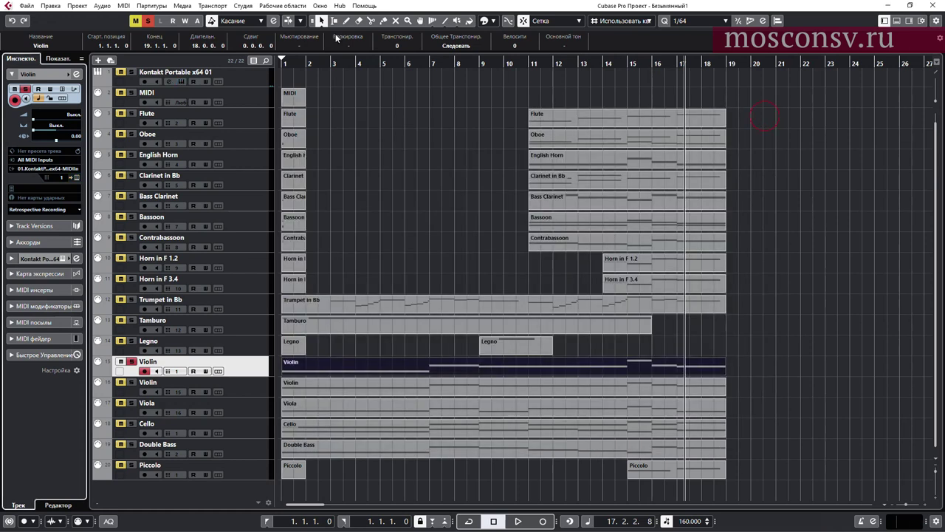
Add a D0 keyswitch note to the first Violin part, spanning from bar 1 to the end of bar 18.
double_click(322, 369)
scroll(150, 321, down, 5)
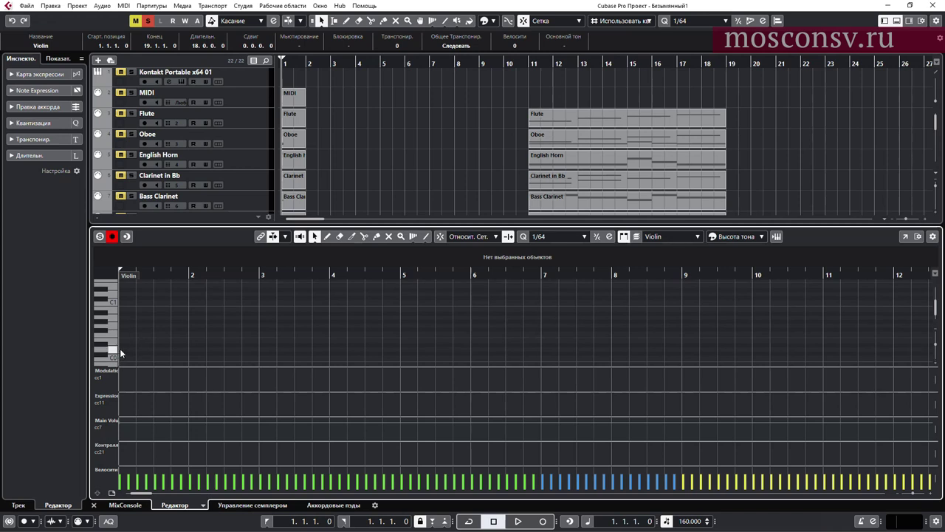
mouse_move(120, 349)
alt+mouse_down()
mouse_move(195, 361)
mouse_move(453, 363)
alt+mouse_up()
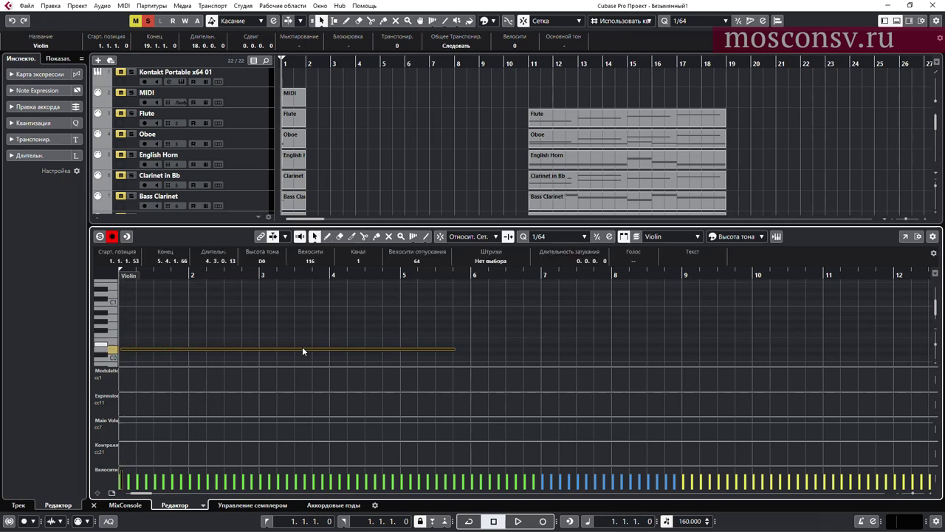
drag(304, 350, 428, 349)
click(487, 337)
key(g)
key(g)
key(g)
key(g)
key(h)
key(h)
key(h)
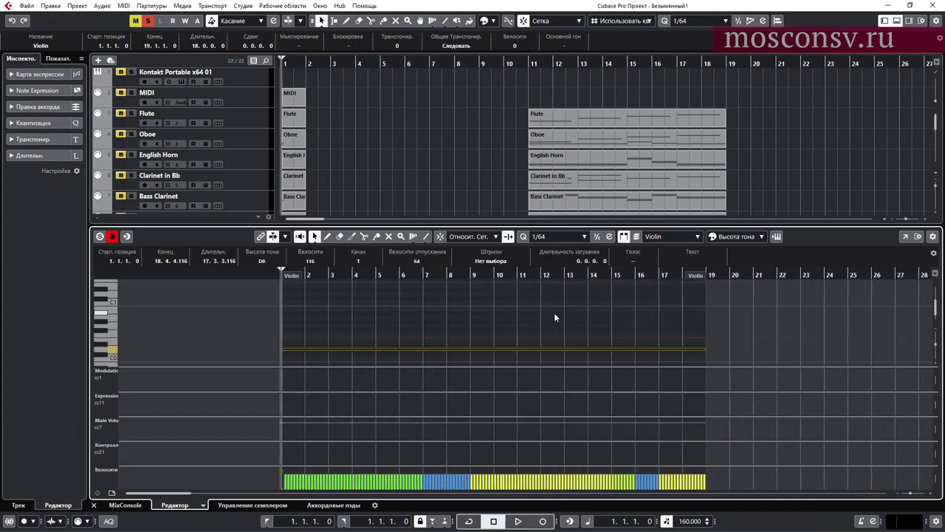
Play the start of the violin part to check whether the D0 keyswitch works.
click(541, 314)
key(space)
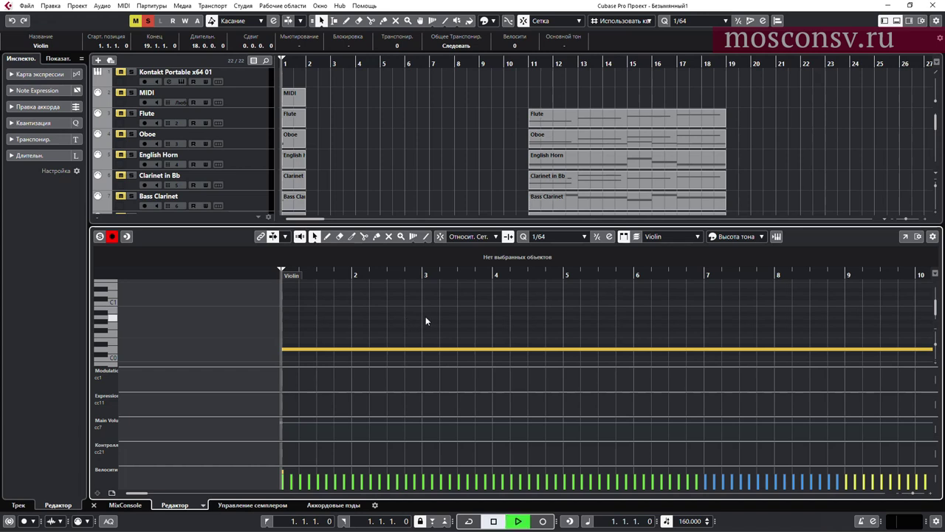
key(space)
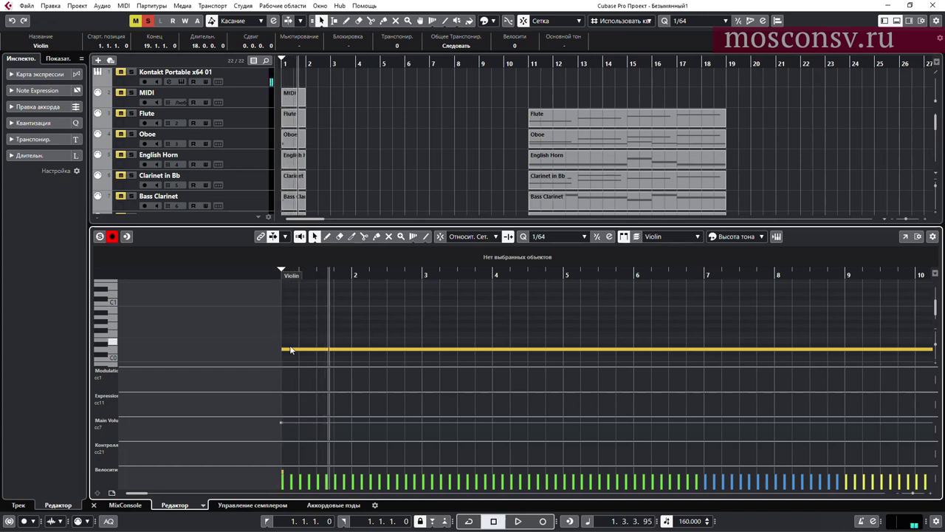
Transpose the long keyswitch note down two octaves to D-2.
scroll(316, 336, down, 3)
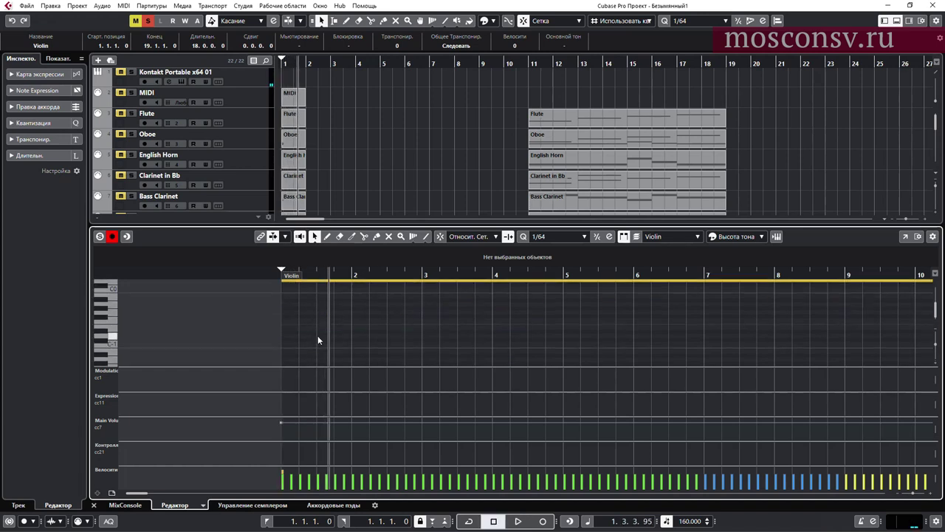
scroll(325, 338, up, 1)
scroll(325, 338, up, 1)
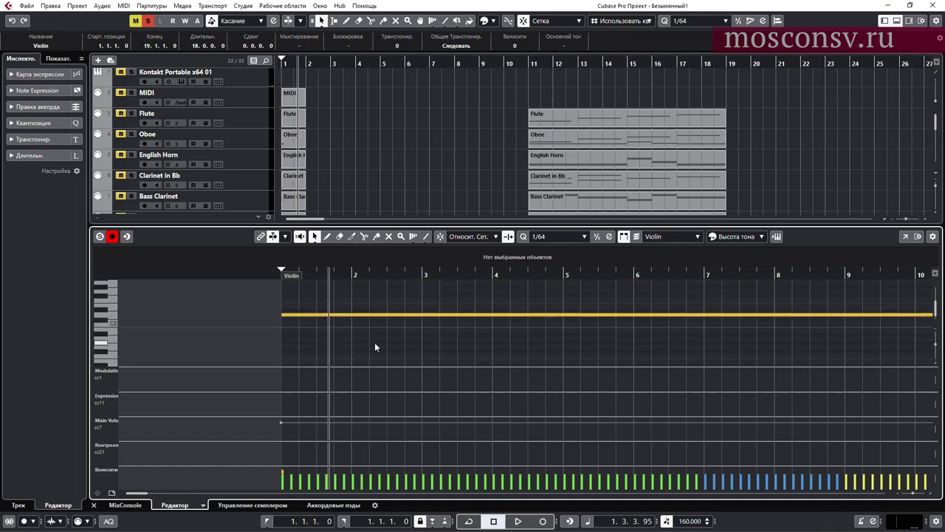
click(358, 315)
key(shift+Down)
key(shift+Down)
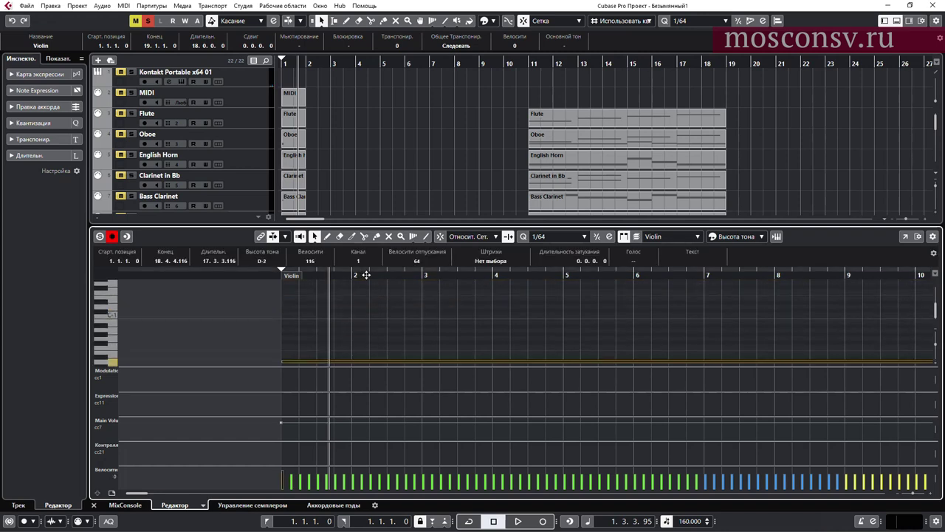
Play the violin part from bar 1 to check the D-2 keyswitch, with the whole part in view.
scroll(350, 314, down, 1)
drag(328, 275, 282, 274)
key(space)
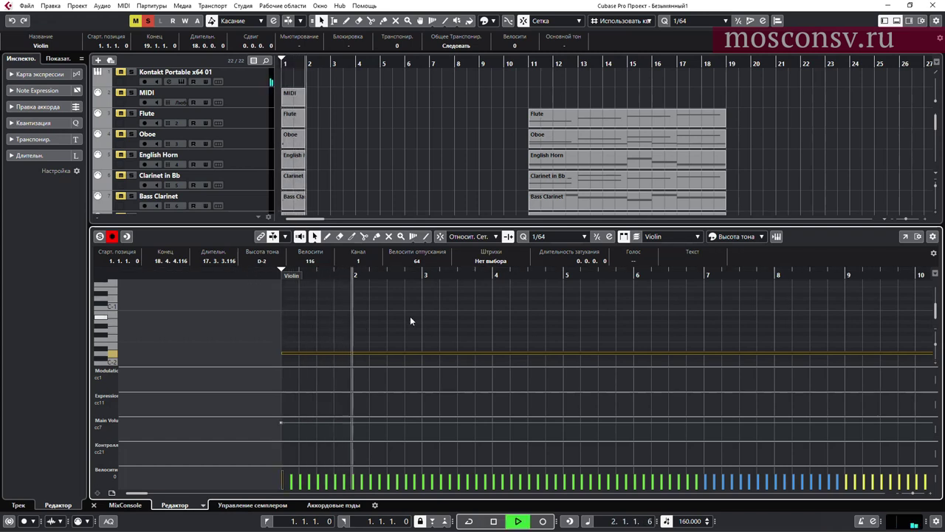
click(410, 317)
key(g)
key(f)
key(g)
key(g)
key(space)
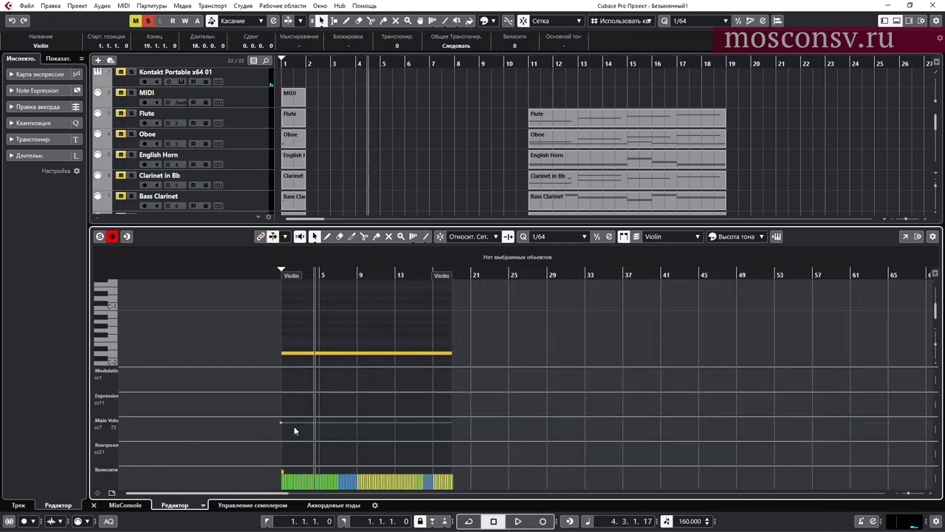
Draw freehand wavy curves in the violin part's Modulation, Expression and Main Volume controller lanes.
key(8)
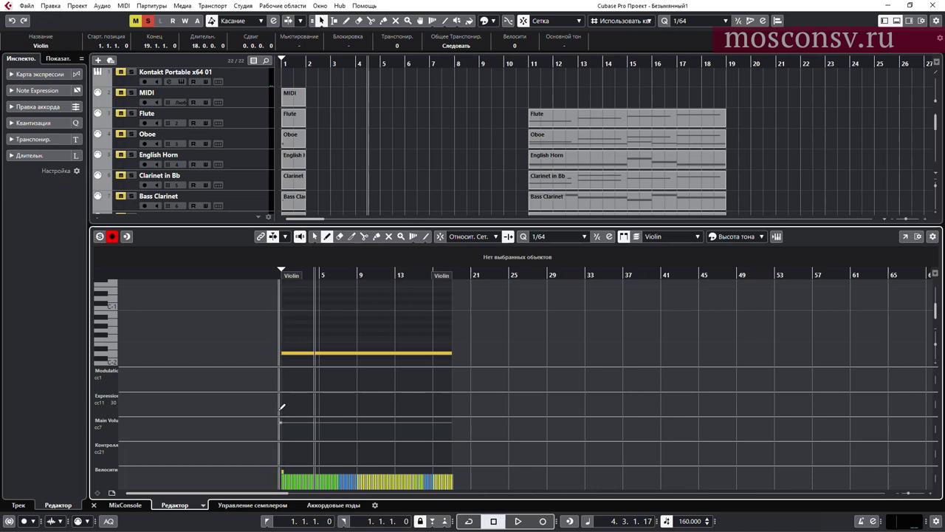
mouse_move(281, 383)
mouse_down()
mouse_move(310, 370)
mouse_move(328, 384)
mouse_move(362, 366)
mouse_move(399, 382)
mouse_move(441, 379)
mouse_up()
mouse_move(282, 407)
mouse_down()
mouse_move(341, 398)
mouse_move(404, 403)
mouse_up()
drag(281, 424, 375, 437)
Play the violin part from the start to hear the effect of the drawn controller curves.
key(1)
drag(338, 274, 271, 274)
key(space)
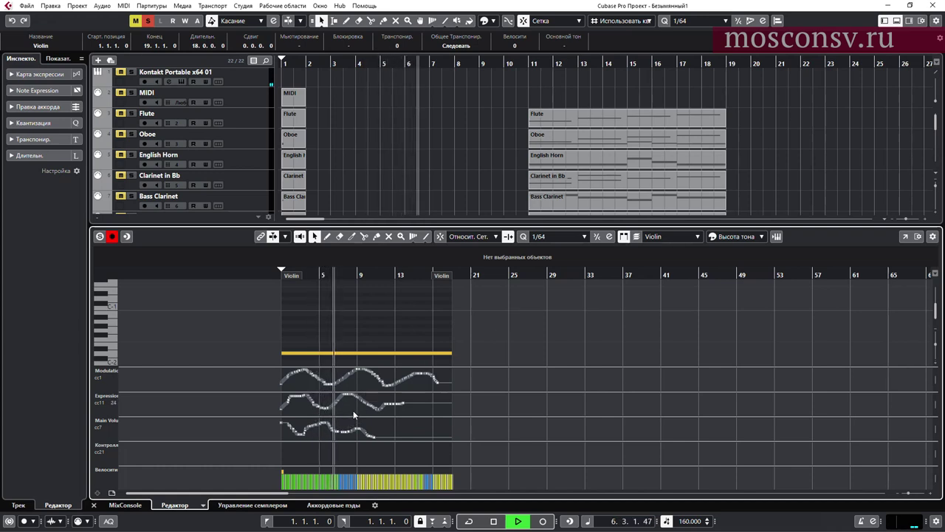
key(space)
Undo the curves drawn in the Modulation, Expression and Main Volume lanes.
key(ctrl+z)
key(ctrl+z)
key(ctrl+z)
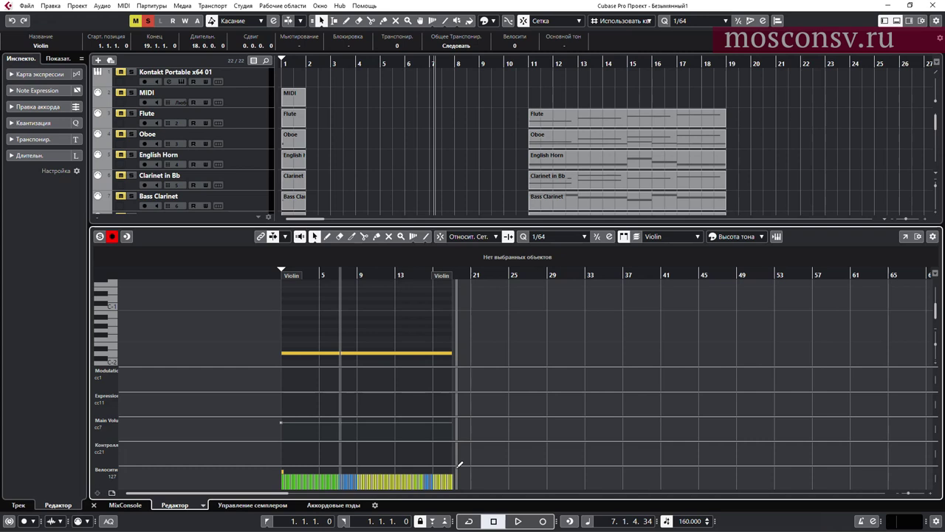
Raise the velocities of all notes in the violin part to 127.
key(h)
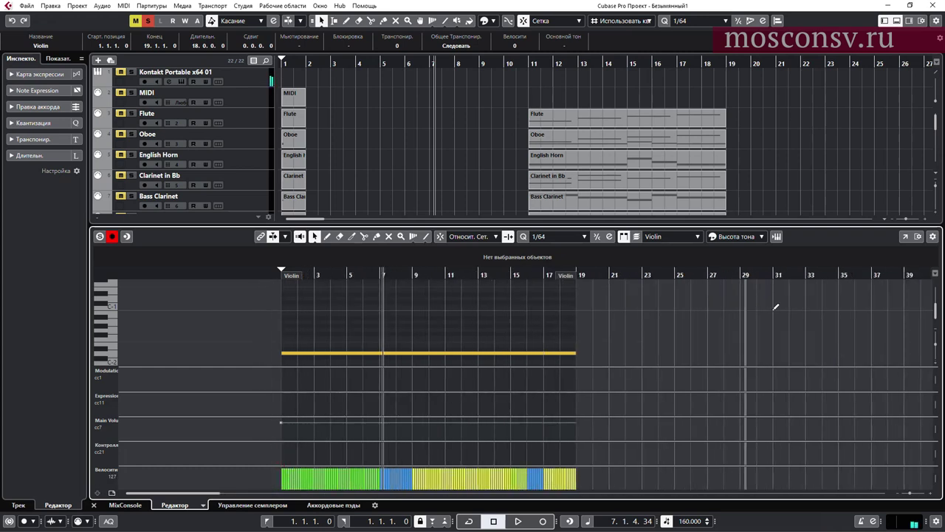
Play the violin part from the start at full velocity and undo the velocity increase.
drag(335, 274, 253, 273)
key(space)
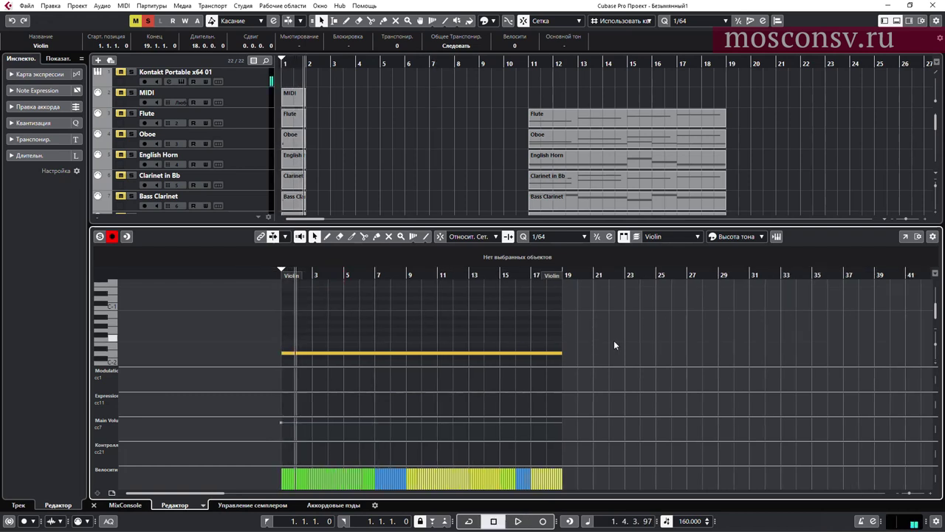
key(ctrl+z)
Try very low velocities across the violin part's notes, drawn as a freehand curve, and listen from the start.
mouse_move(286, 472)
mouse_down()
mouse_move(295, 481)
mouse_move(401, 487)
mouse_move(580, 483)
mouse_up()
key(space)
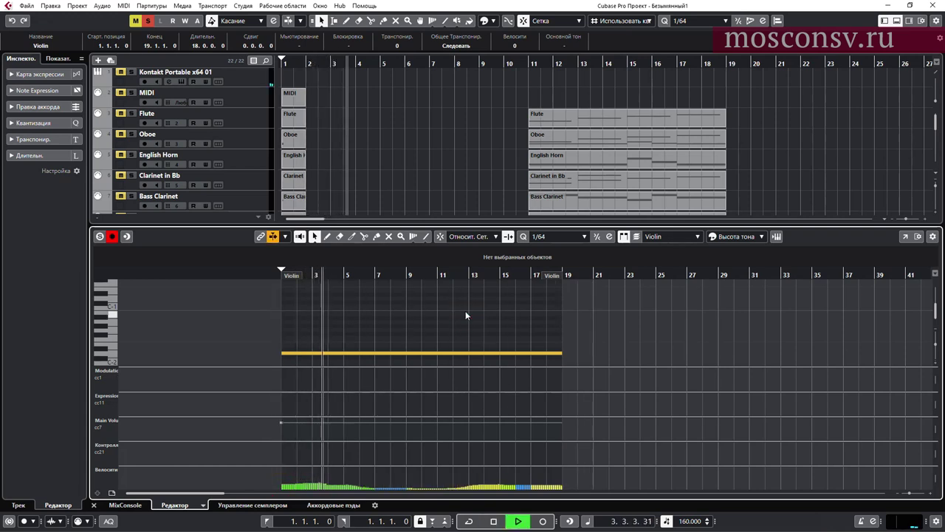
key(space)
key(ctrl+z)
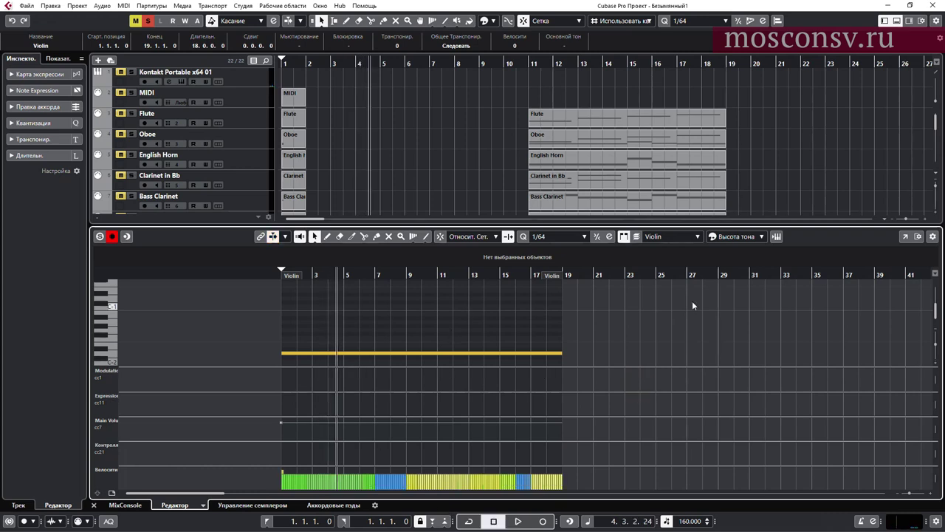
Close the lower-zone note editor and turn off the solo and mutes so that all tracks are audible.
scroll(415, 320, up, 8)
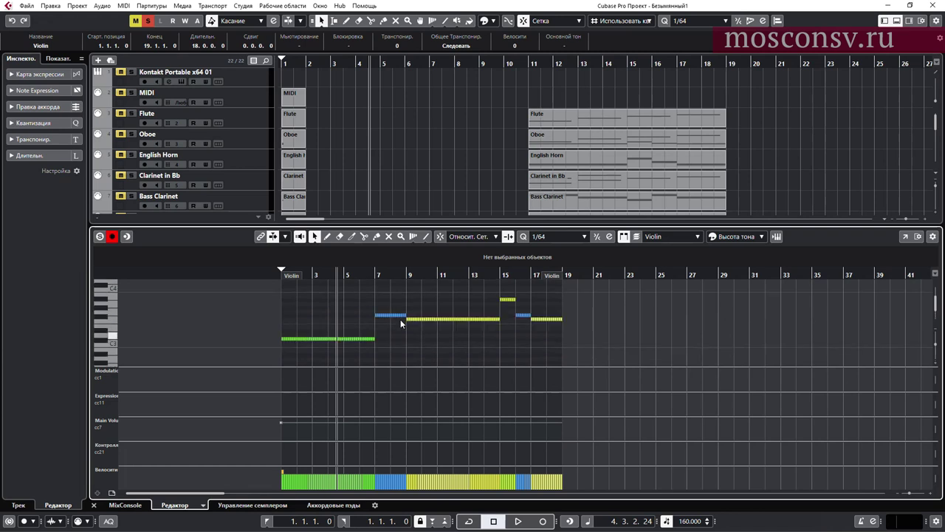
click(427, 169)
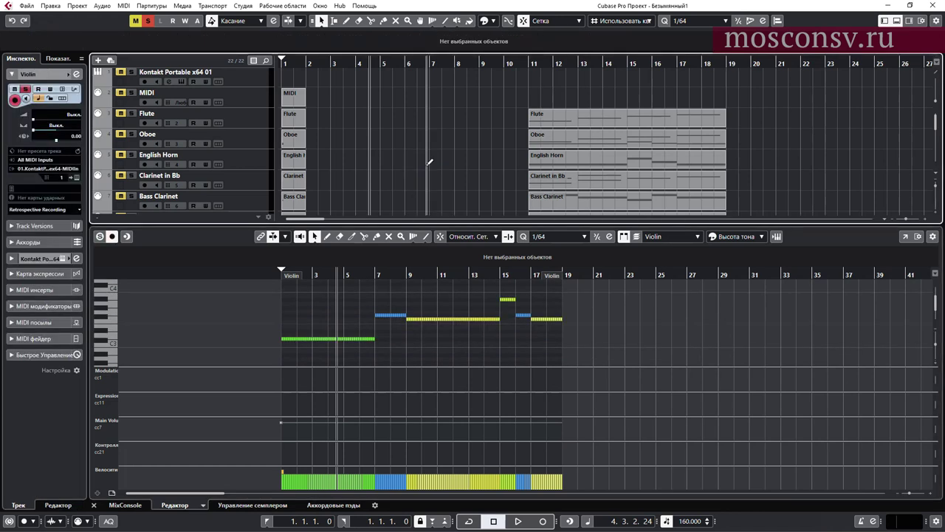
key(ctrl+alt+e)
click(131, 361)
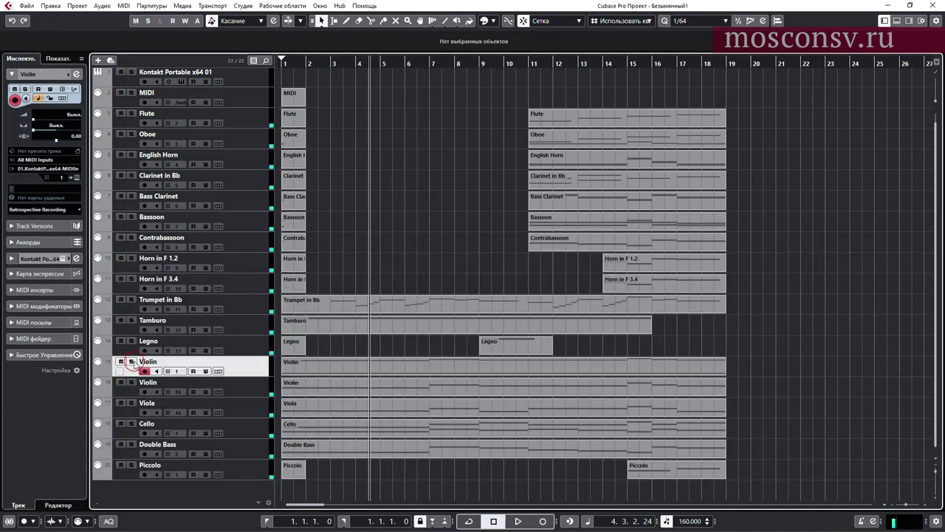
Open the Kontakt instrument of the first track and load "b - Violins 2.nki" from Spitfire Symphonic Strings.
scroll(252, 105, up, 1)
click(232, 92)
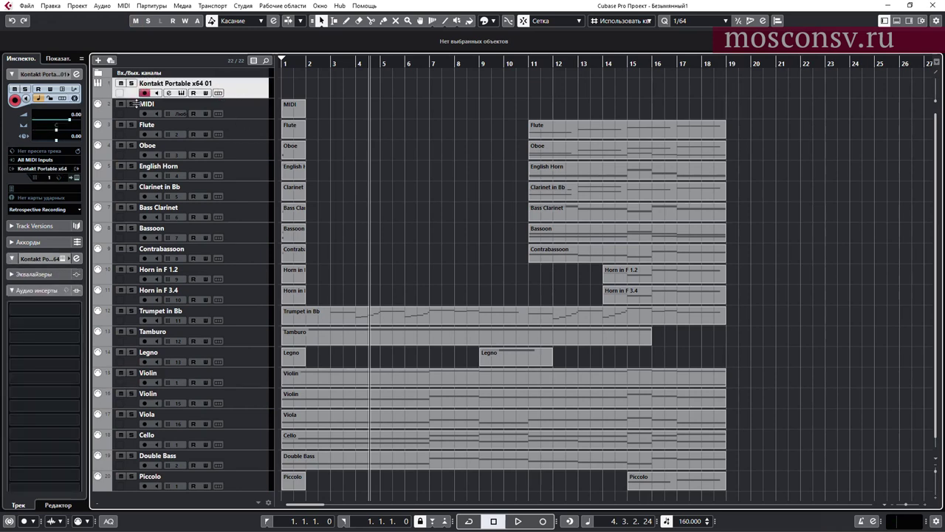
click(76, 179)
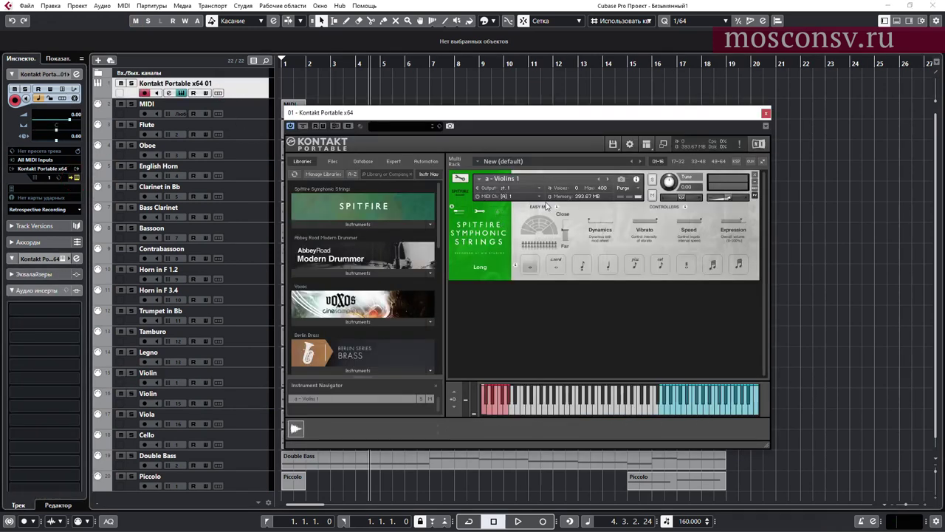
scroll(438, 241, down, 3)
scroll(359, 218, up, 3)
click(358, 223)
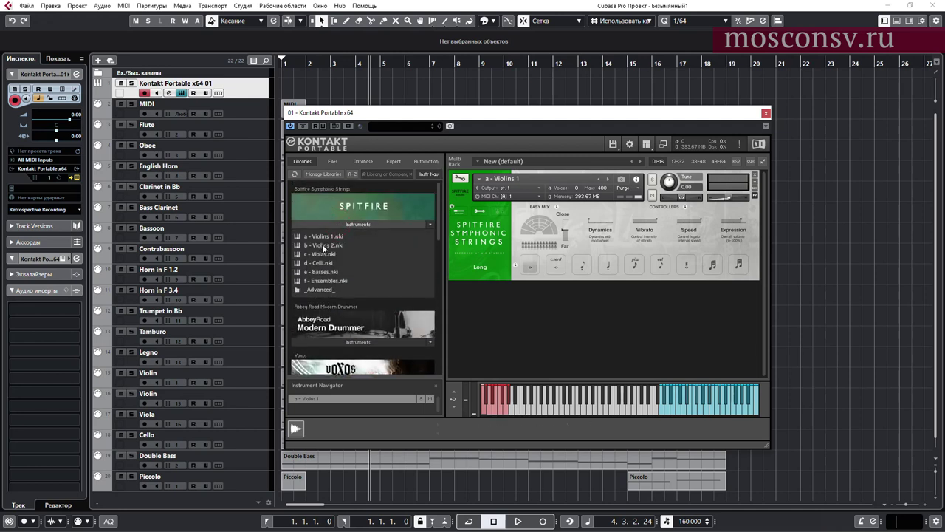
click(322, 245)
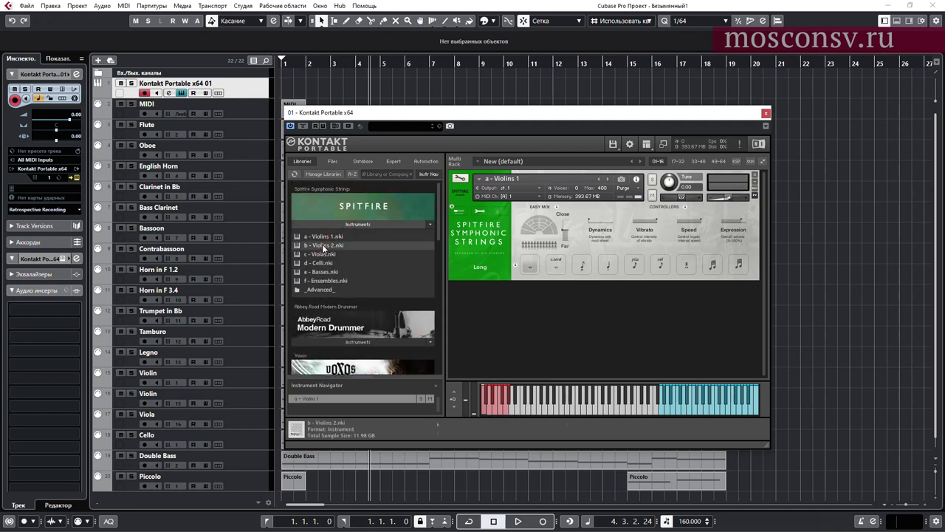
double_click(322, 244)
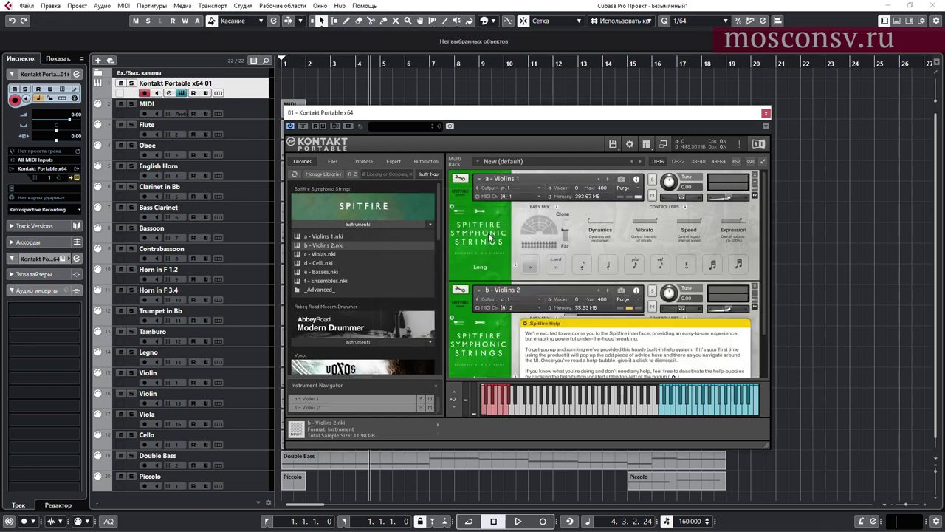
Load the Violas, Celli and Basses instruments from Spitfire Symphonic Strings into the rack and close the Kontakt window.
scroll(511, 236, down, 2)
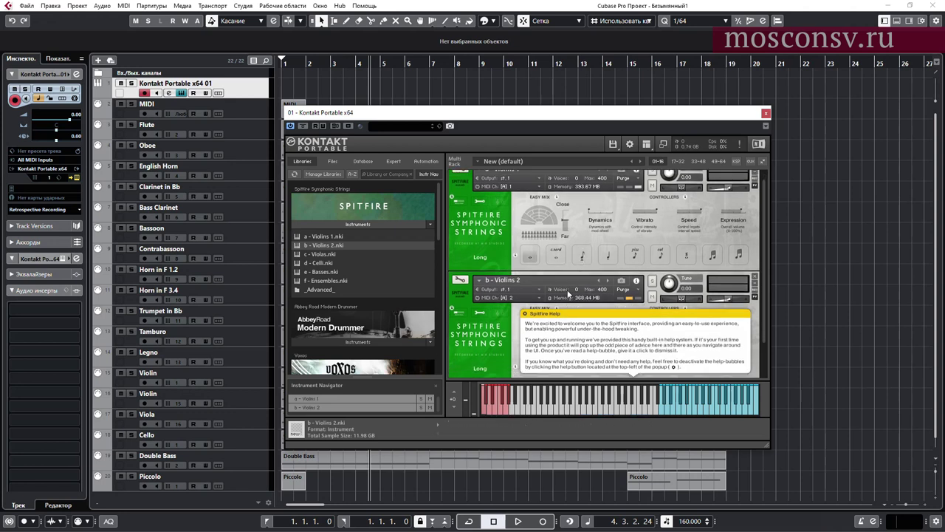
click(324, 254)
double_click(325, 253)
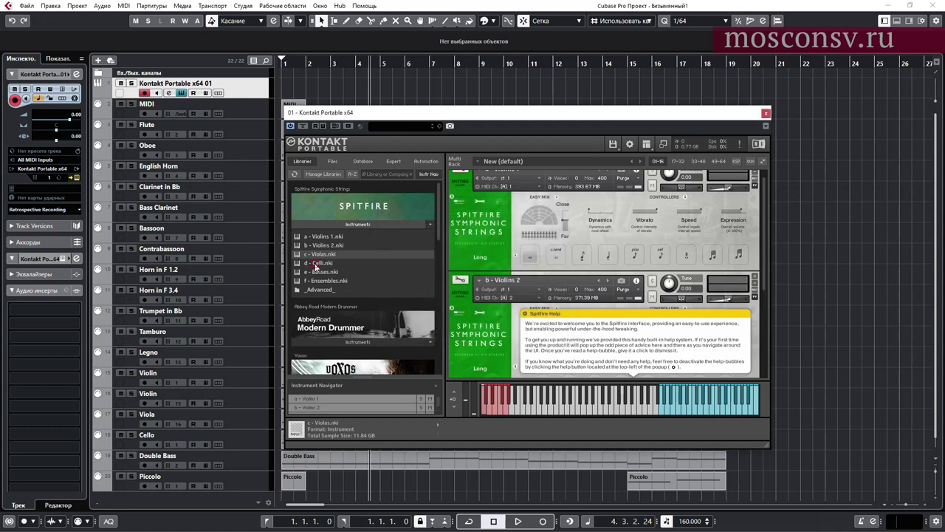
double_click(322, 268)
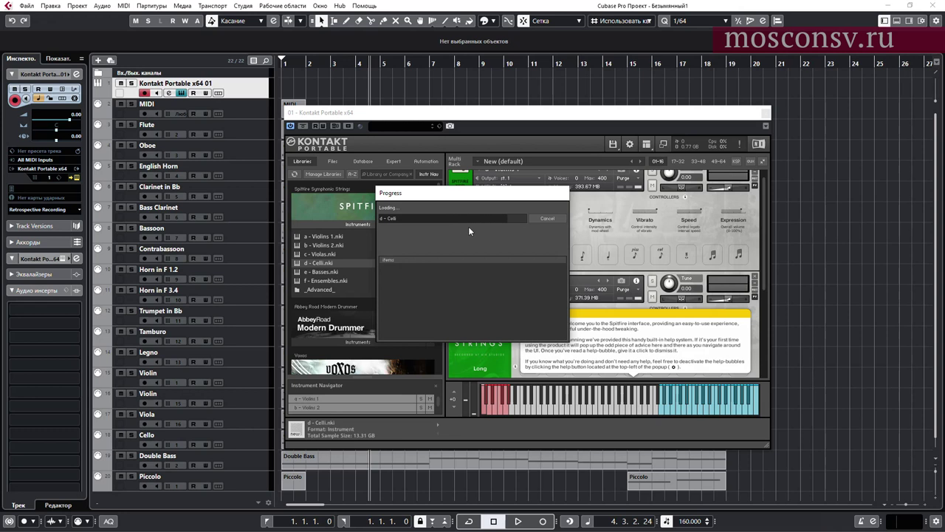
click(323, 271)
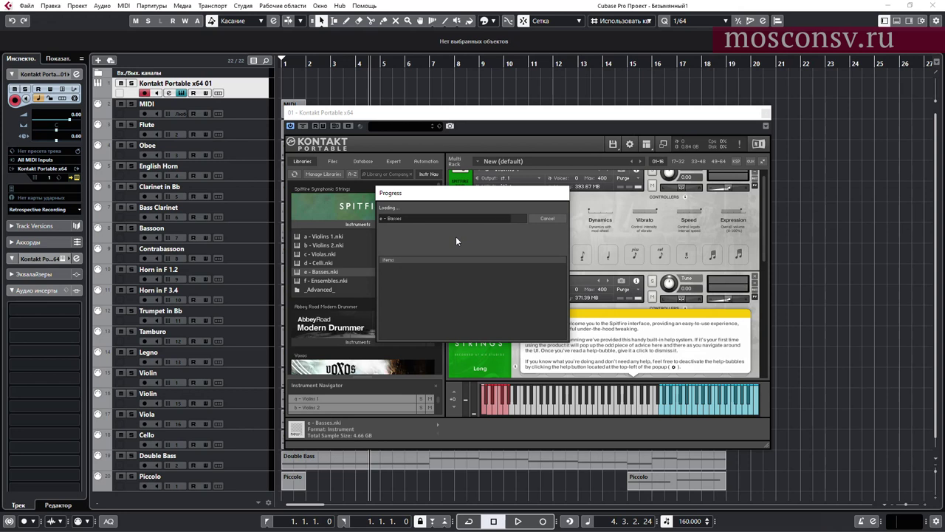
mouse_move(761, 216)
mouse_down()
mouse_move(770, 349)
mouse_move(758, 210)
mouse_up()
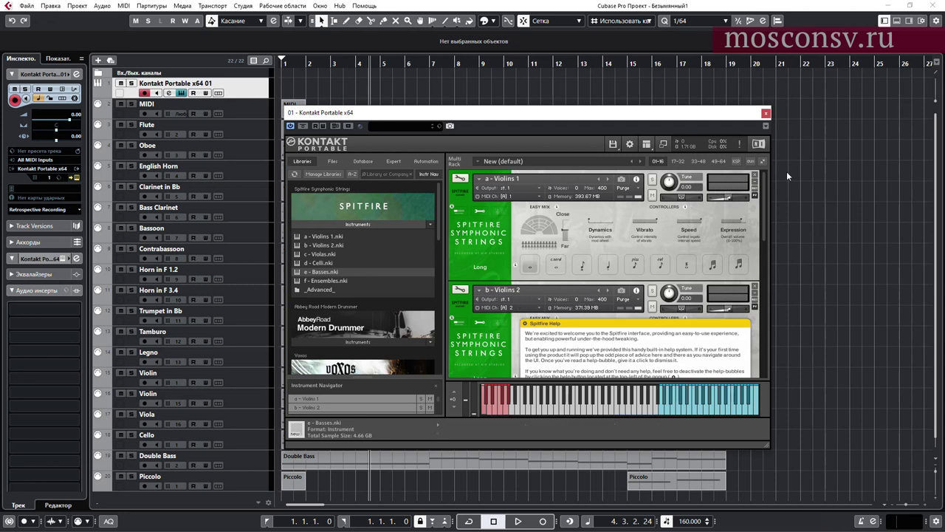
drag(762, 194, 782, 318)
click(766, 113)
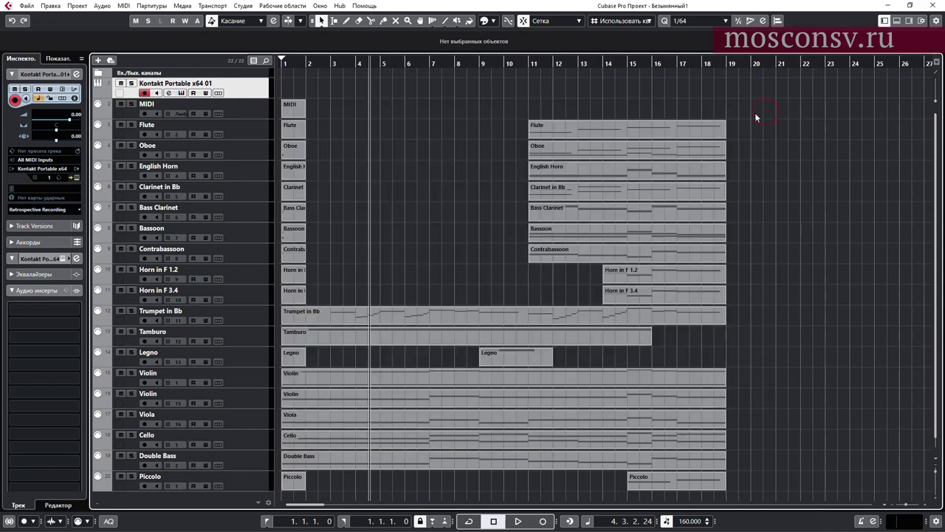
Route the second Violin track to the Kontakt Portable x64 MIDI input on channel 2.
click(243, 378)
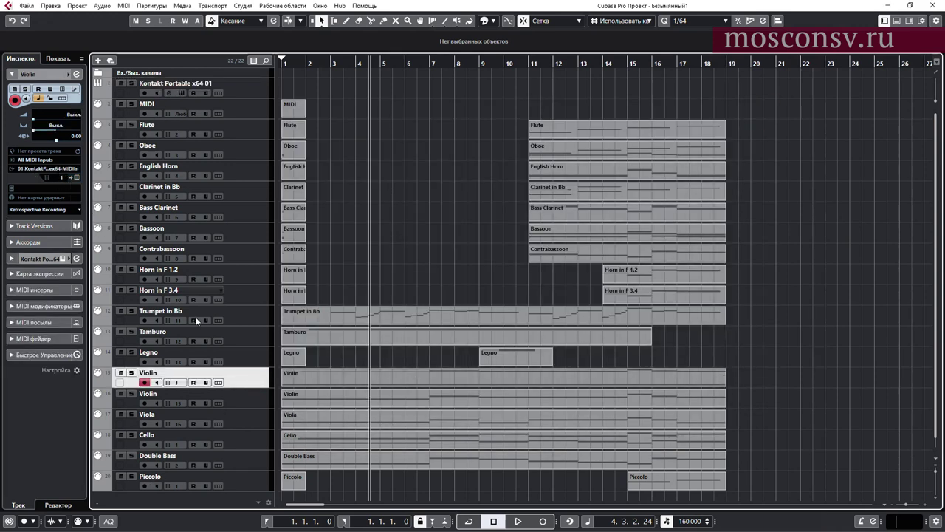
click(244, 401)
click(57, 169)
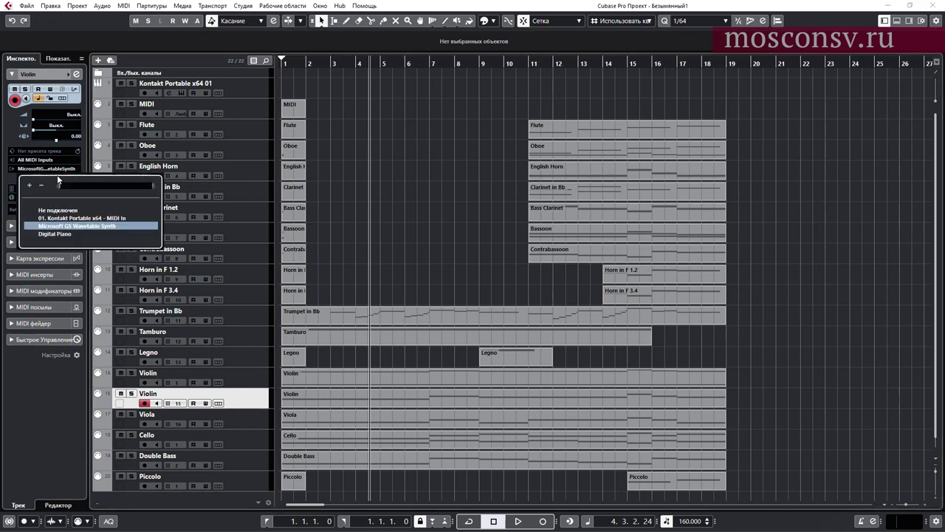
click(71, 218)
click(60, 180)
click(74, 202)
Route the Viola track to the Kontakt Portable x64 MIDI input on channel 3.
click(237, 423)
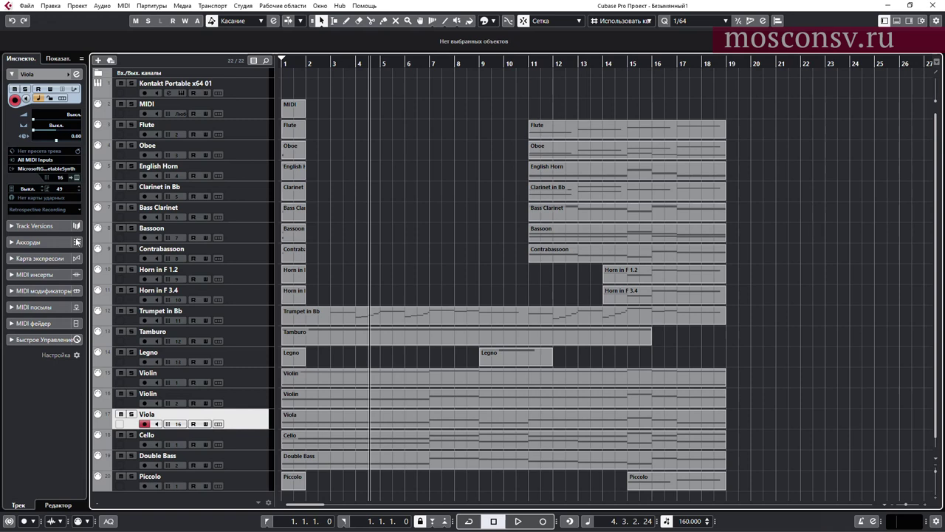
click(54, 169)
click(71, 218)
click(60, 179)
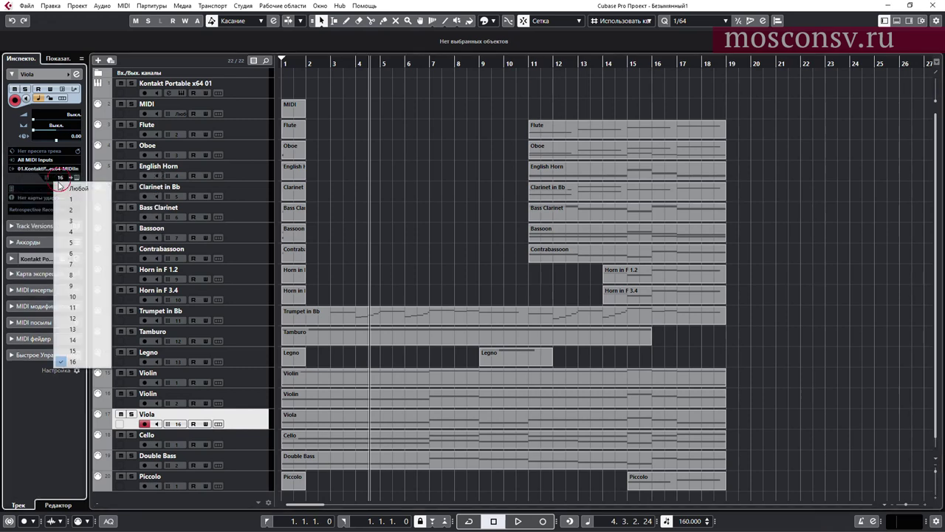
click(74, 213)
Route the Cello track to the Kontakt Portable x64 MIDI input on channel 4.
click(246, 444)
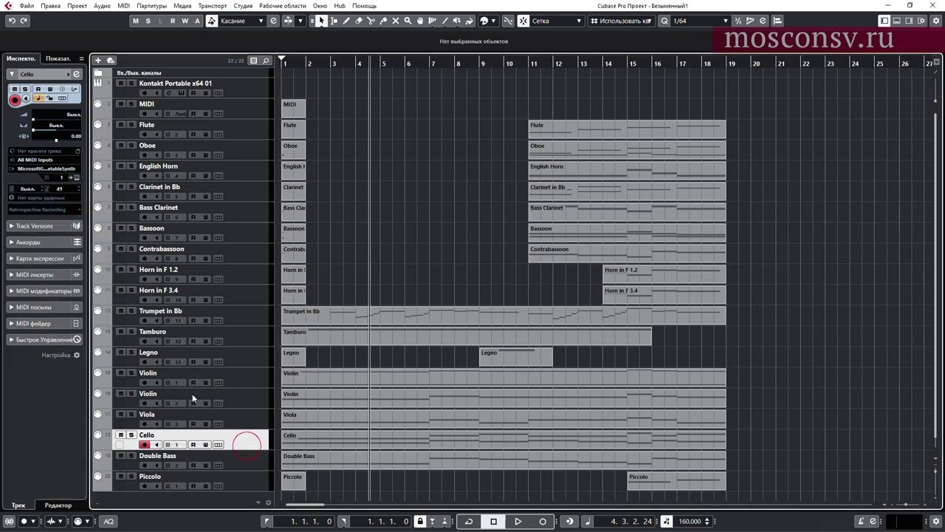
click(56, 170)
click(65, 218)
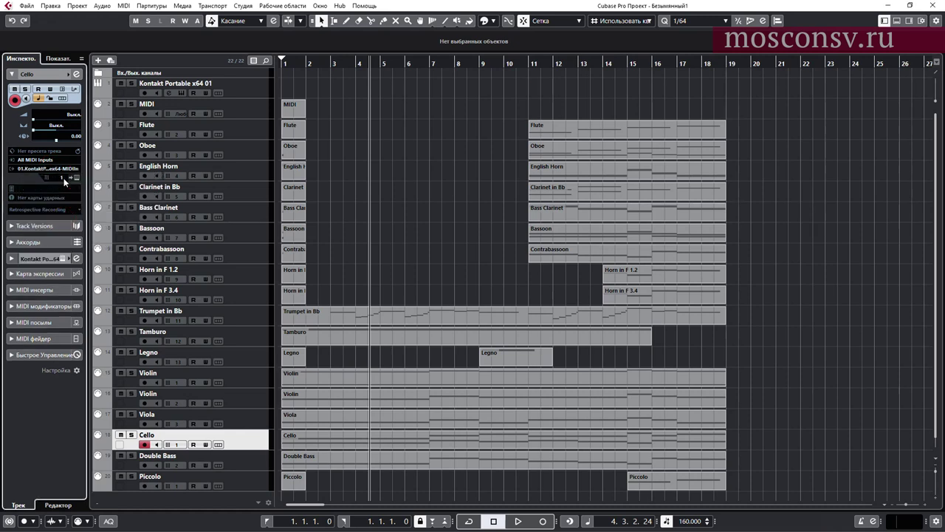
click(64, 178)
click(70, 242)
Route the Double Bass track to the Kontakt Portable x64 MIDI input on channel 5.
click(241, 465)
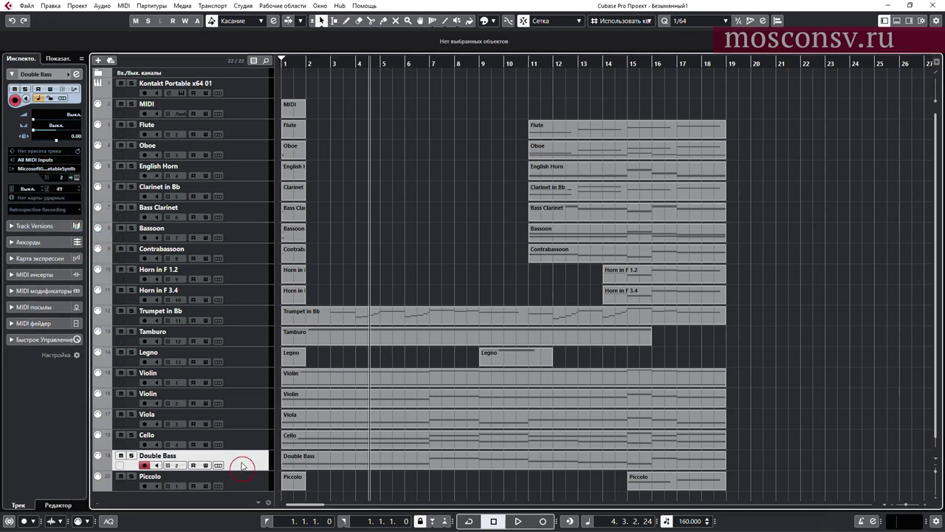
click(52, 170)
click(65, 219)
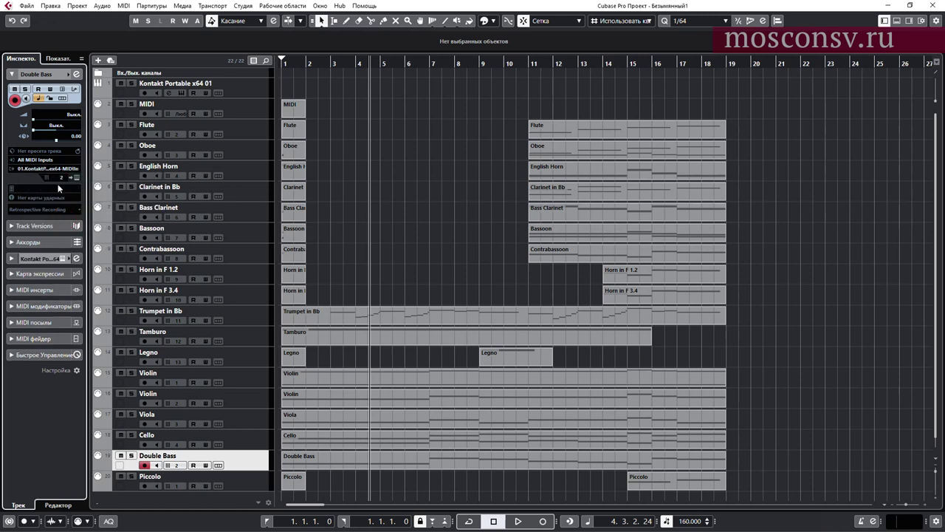
click(65, 178)
click(74, 243)
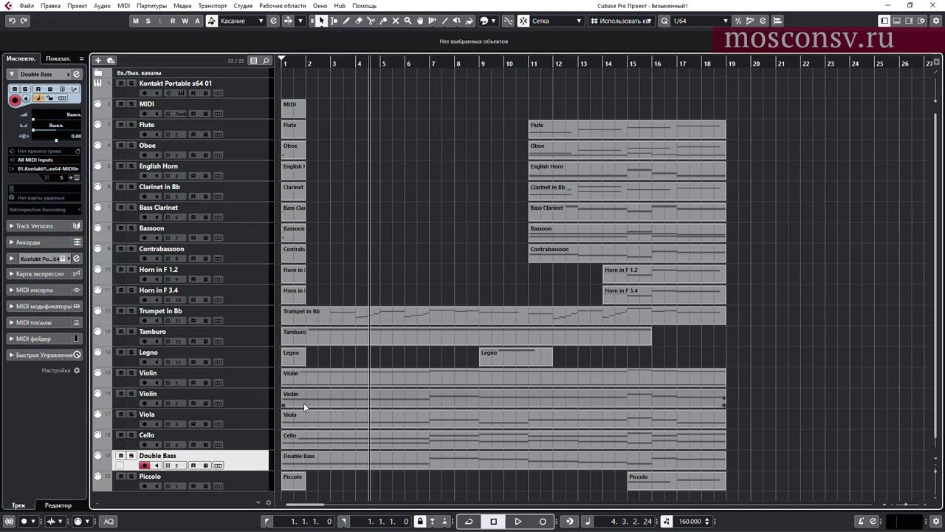
Move the Piccolo track directly above the Flute track and return the playhead to the project start.
drag(232, 480, 218, 121)
scroll(394, 190, down, 1)
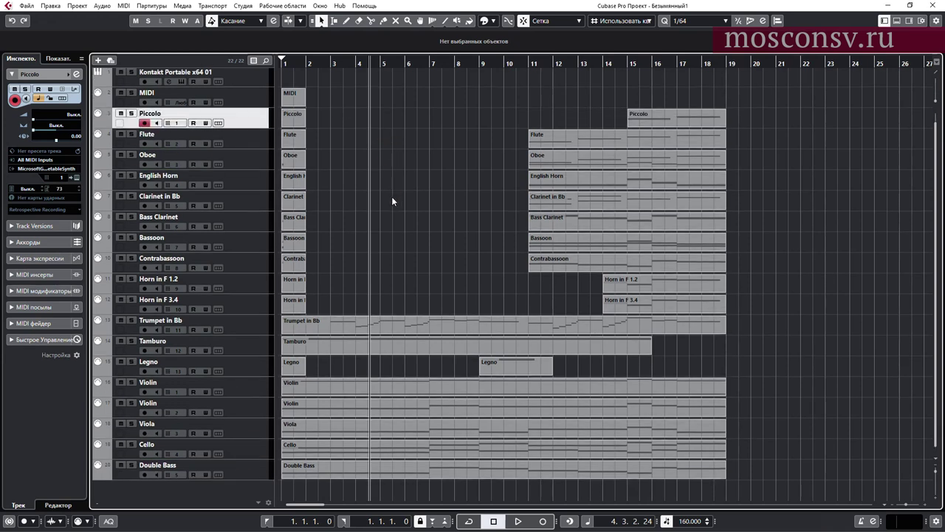
drag(296, 63, 256, 69)
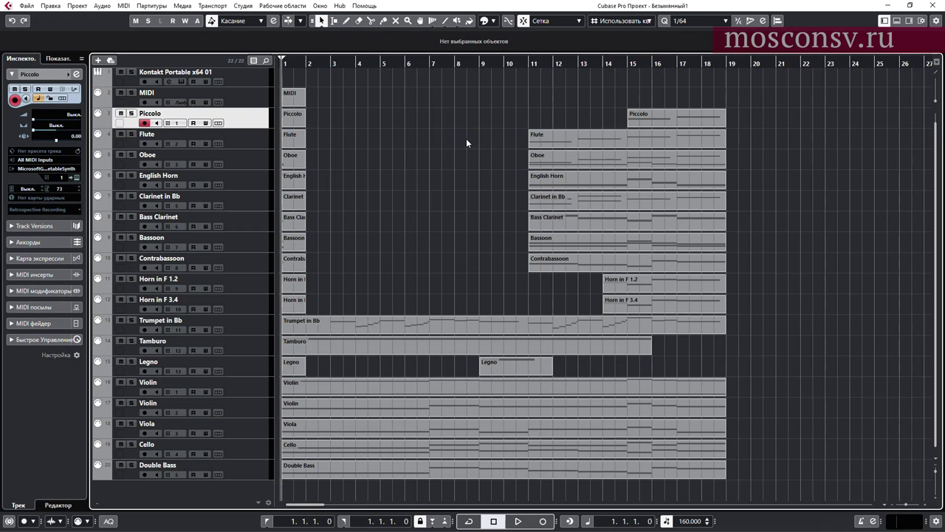
Save the project under the file name "Свиридов".
key(ctrl+shift+s)
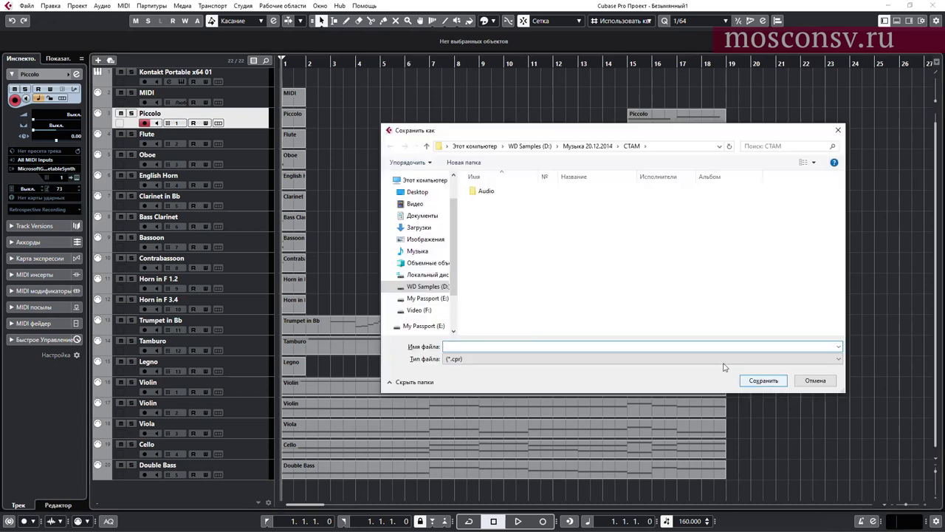
click(646, 345)
text(Сви)
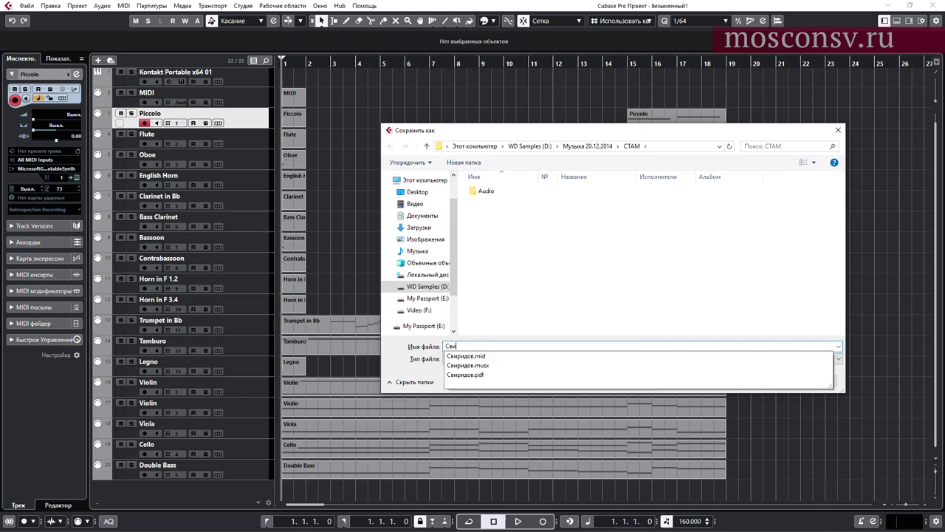
key(Return)
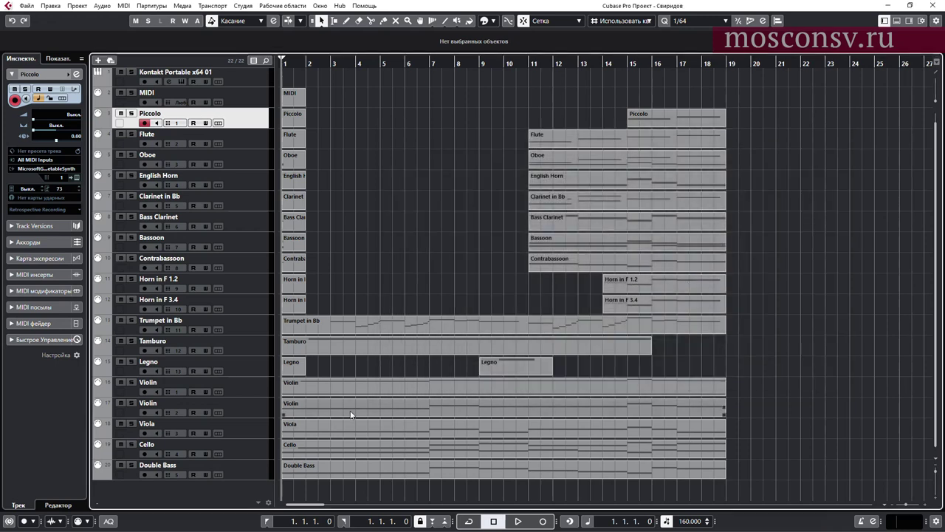
Draw a D-2 keyswitch note spanning bars 1 to 18 of the second violin part.
click(355, 404)
double_click(357, 410)
scroll(157, 342, down, 5)
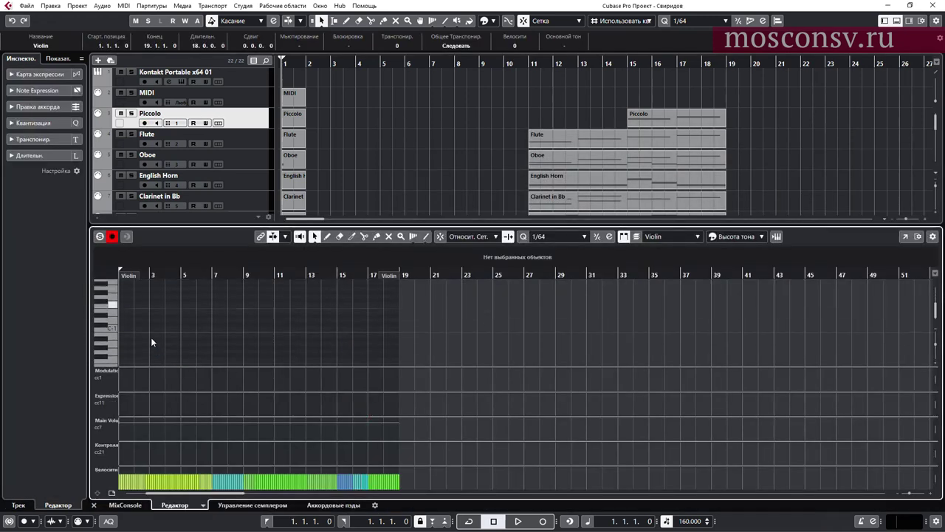
key(8)
mouse_move(123, 356)
mouse_down()
mouse_move(437, 366)
mouse_move(346, 357)
mouse_move(396, 353)
mouse_up()
key(1)
click(463, 334)
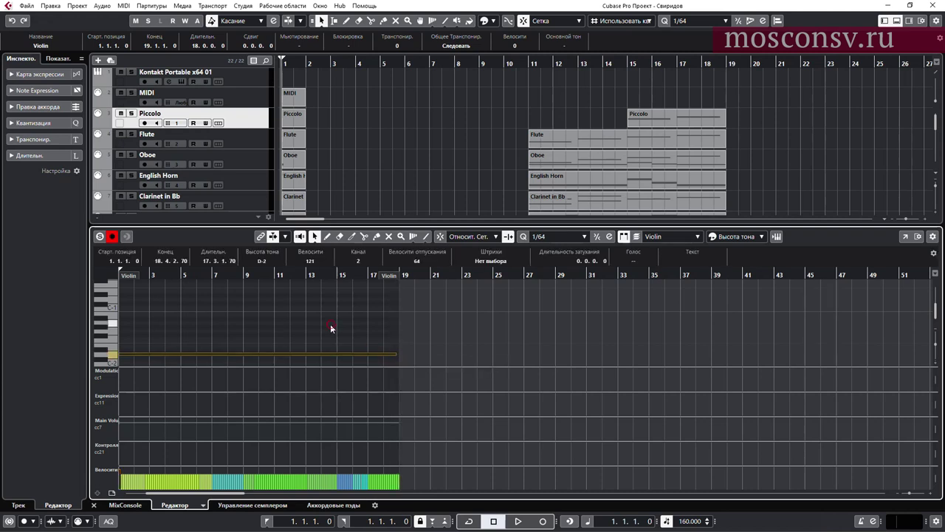
click(447, 322)
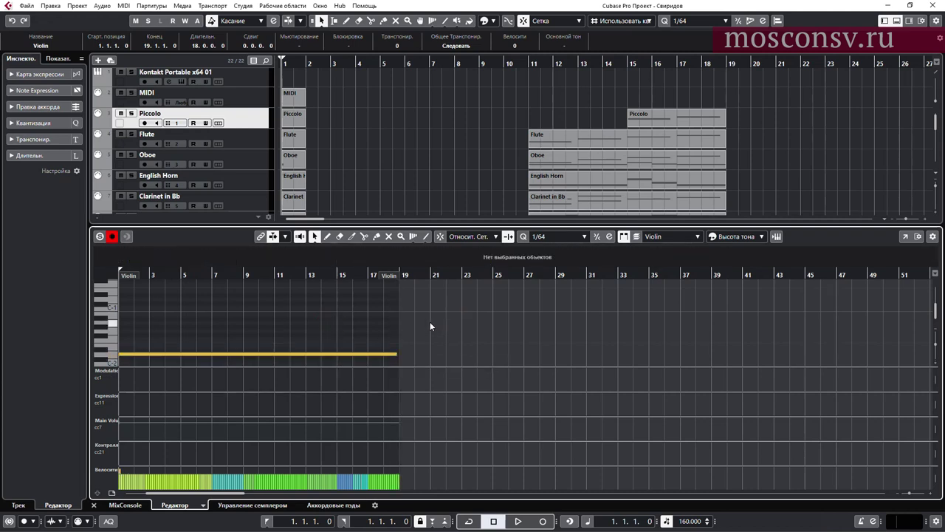
Paste the long D-2 keyswitch note from the second violin part into the Viola part at bar 1.
scroll(361, 150, down, 10)
click(316, 142)
click(475, 334)
scroll(466, 323, down, 3)
key(ctrl+v)
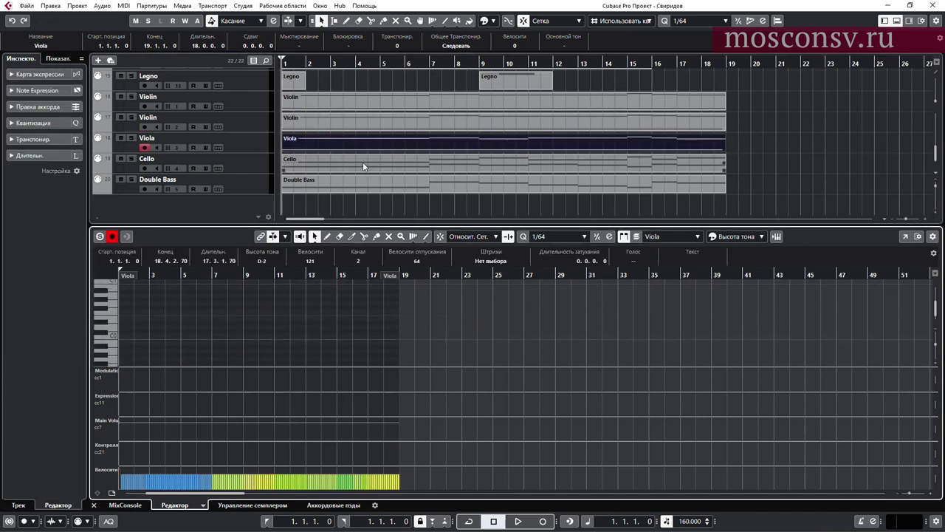
Paste the long D-2 keyswitch note into the Cello and Double Bass parts at bar 1.
scroll(333, 317, down, 2)
click(466, 322)
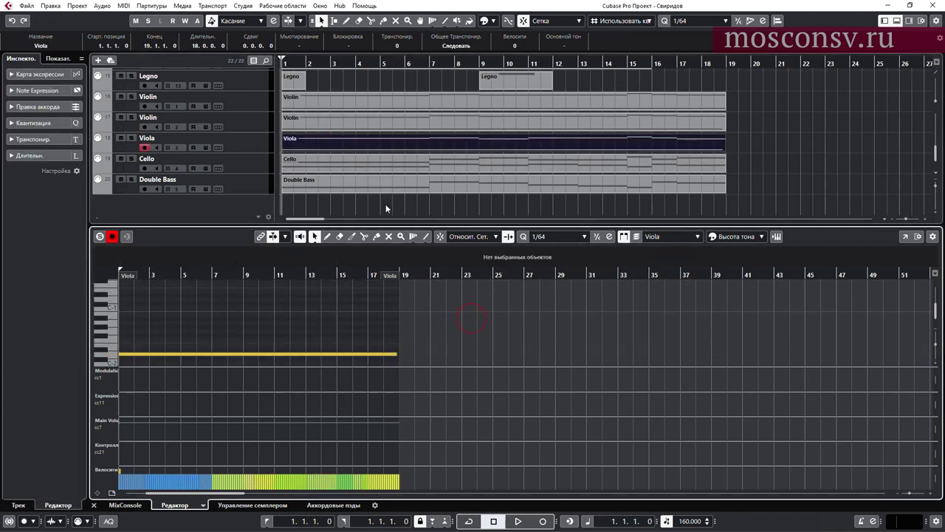
click(396, 163)
scroll(450, 295, down, 3)
key(ctrl+a)
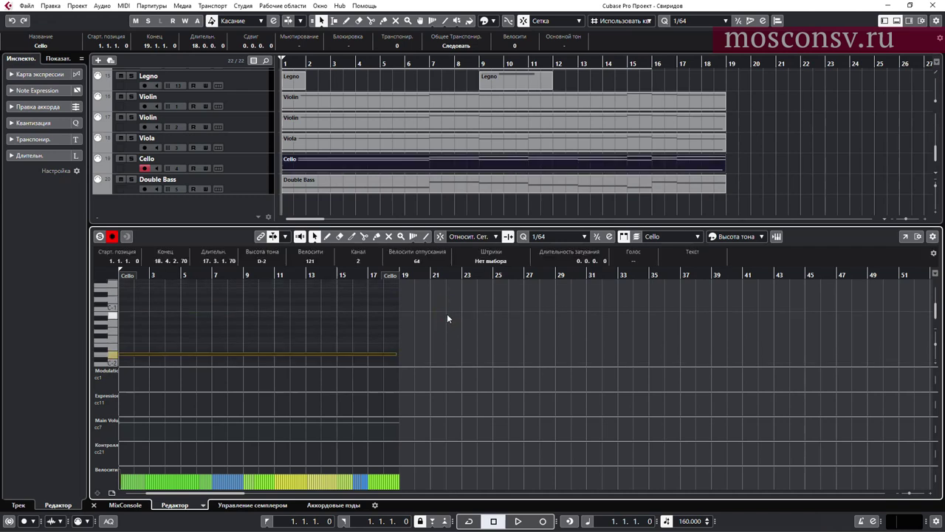
click(386, 183)
scroll(438, 329, down, 3)
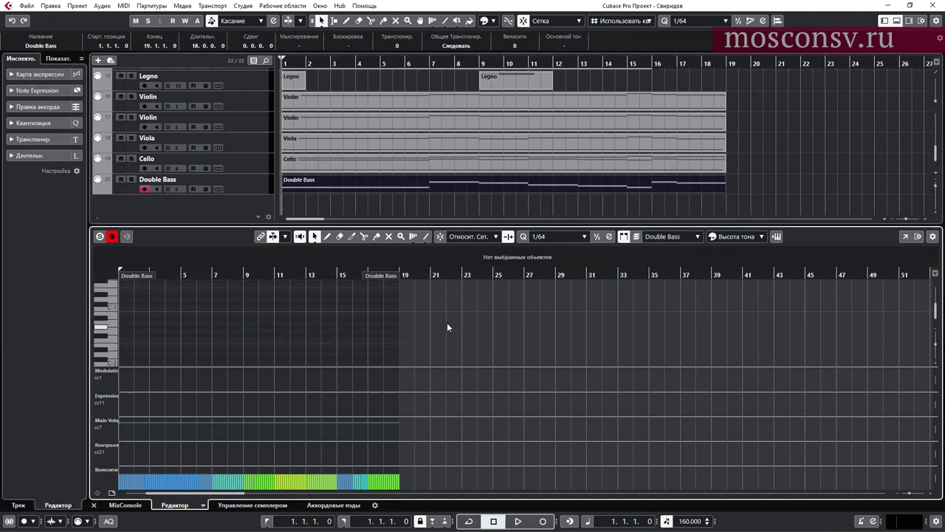
key(ctrl+v)
click(475, 334)
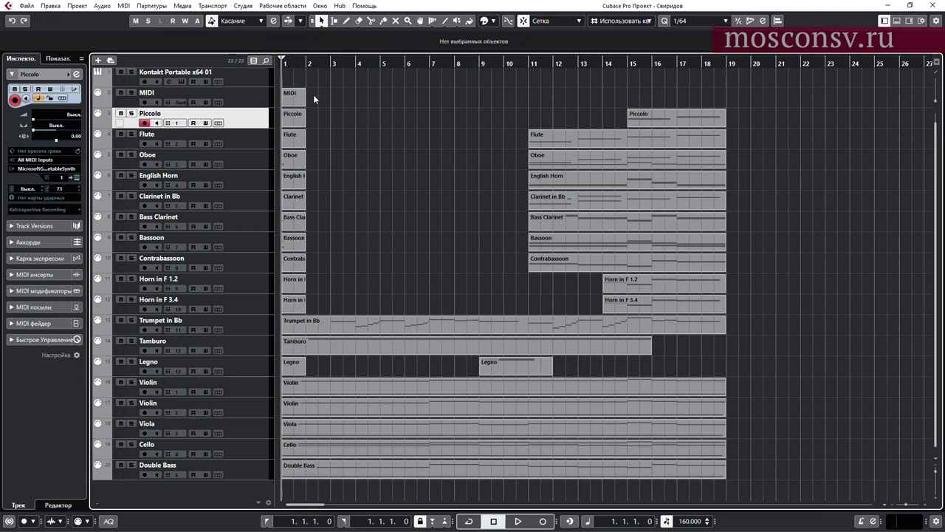
Play the arrangement from the project start to listen to the string section's articulation.
click(772, 167)
key(space)
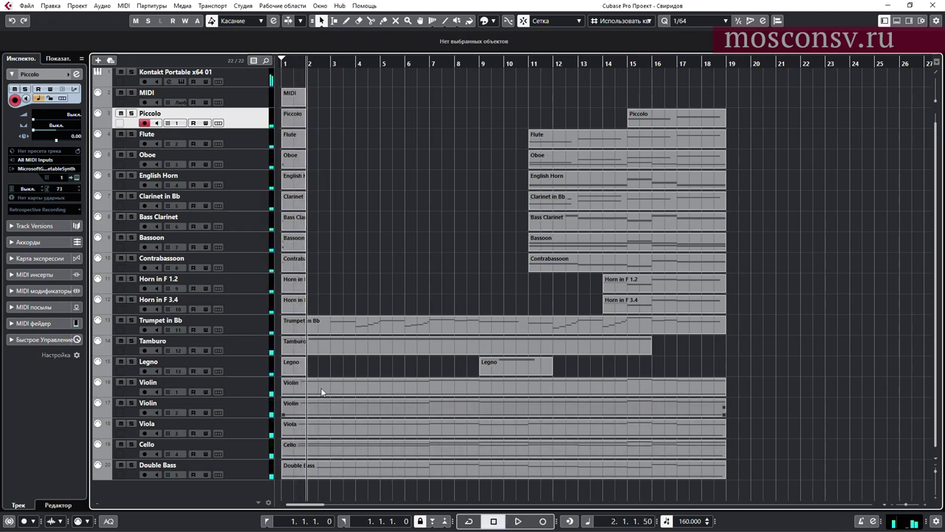
key(space)
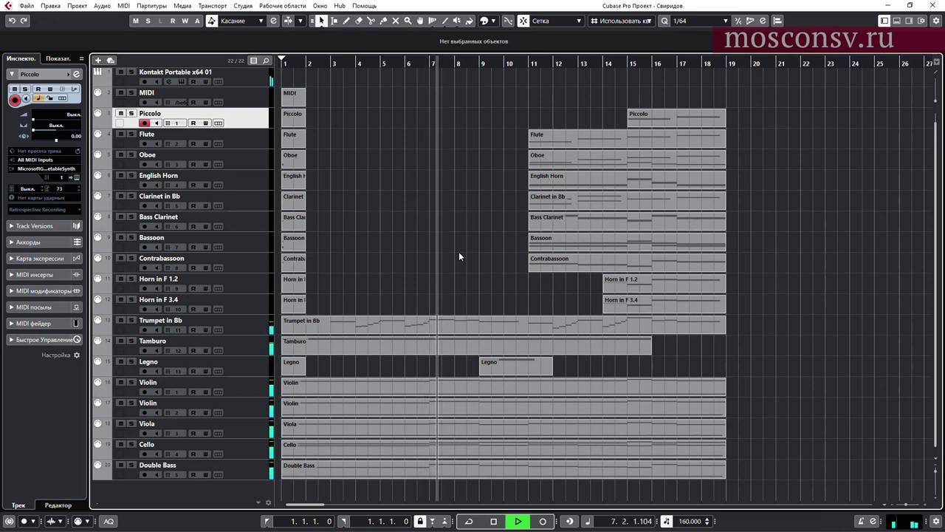
key(space)
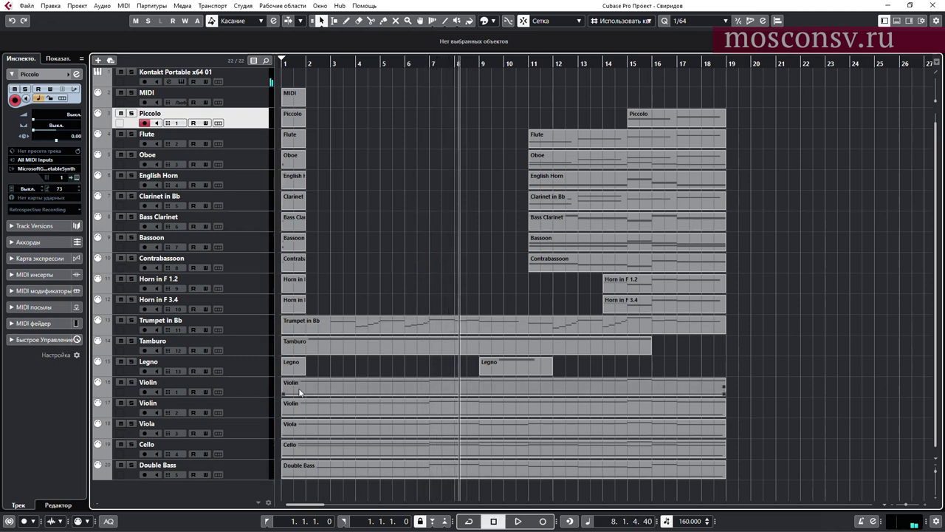
Examine where the Double Bass part's D-2 keyswitch note starts relative to its first notes, and briefly play that passage.
click(357, 385)
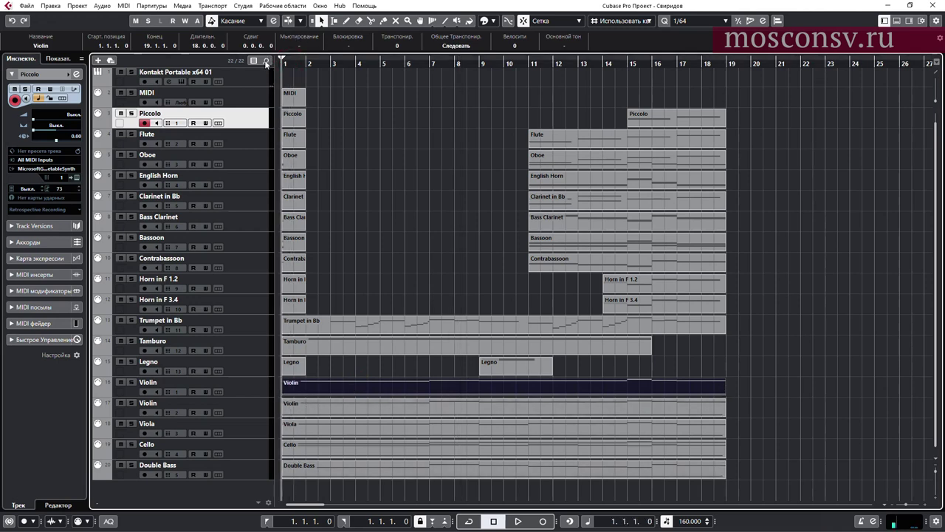
double_click(336, 472)
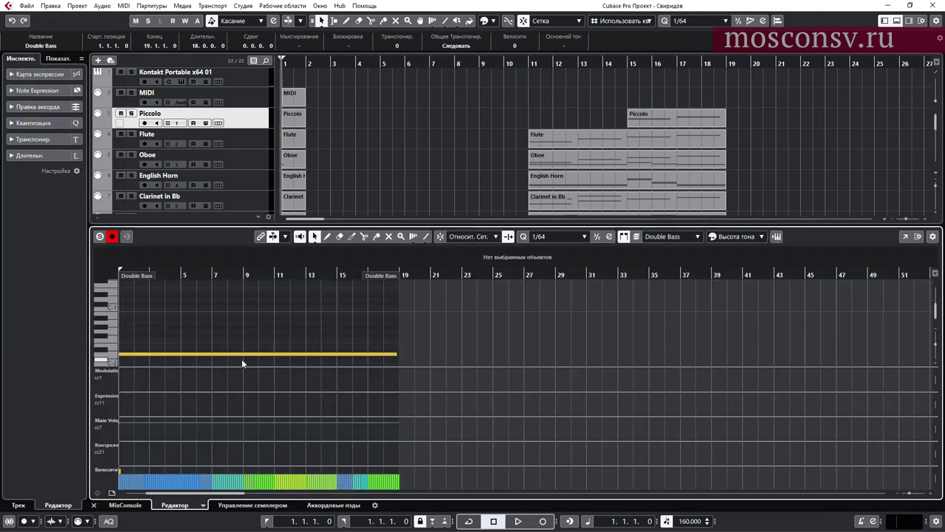
key(h)
key(h)
key(h)
scroll(310, 337, up, 3)
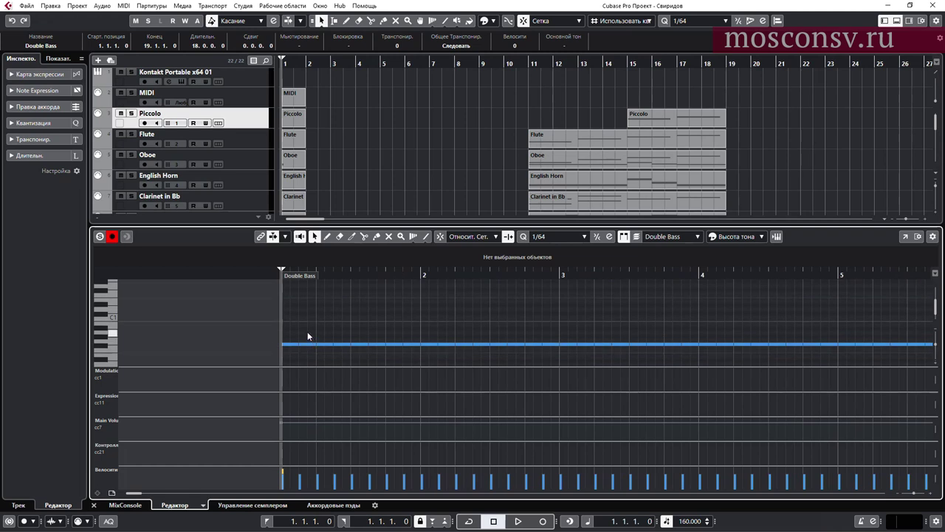
scroll(308, 337, down, 4)
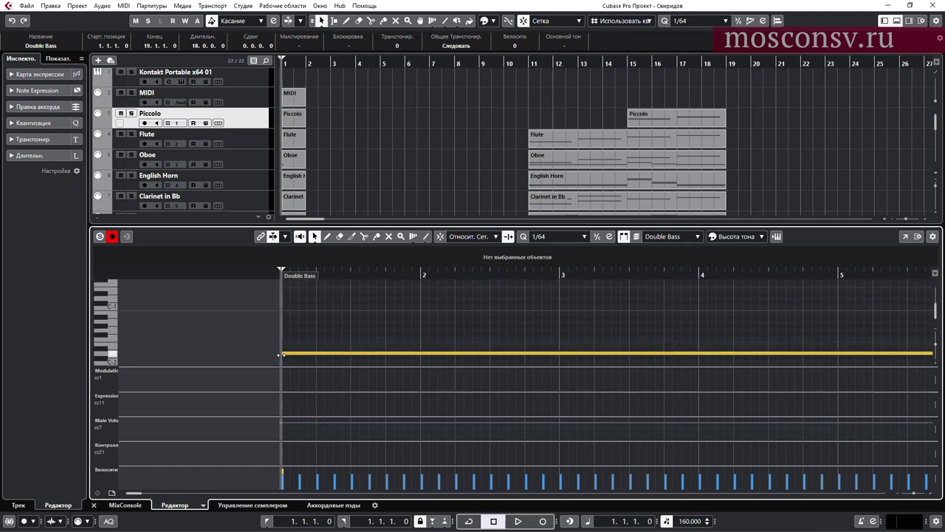
key(space)
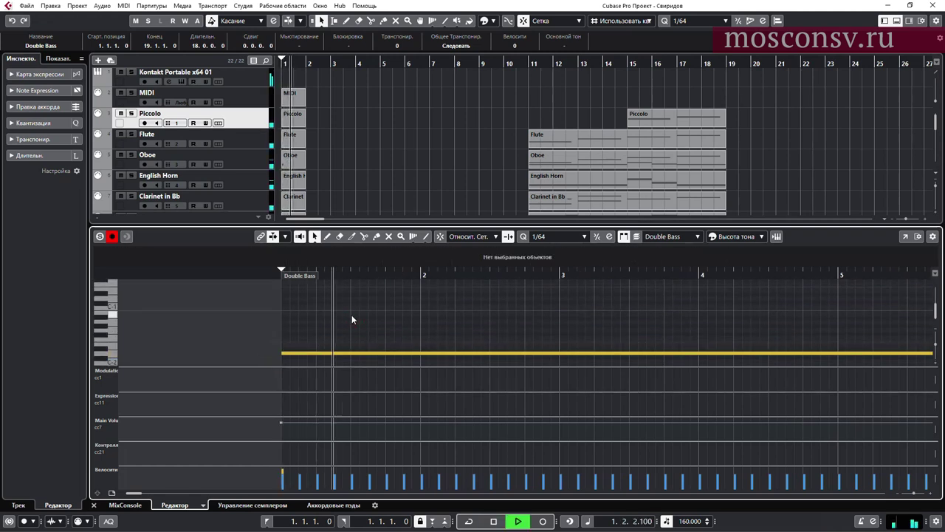
key(space)
key(Return)
click(815, 365)
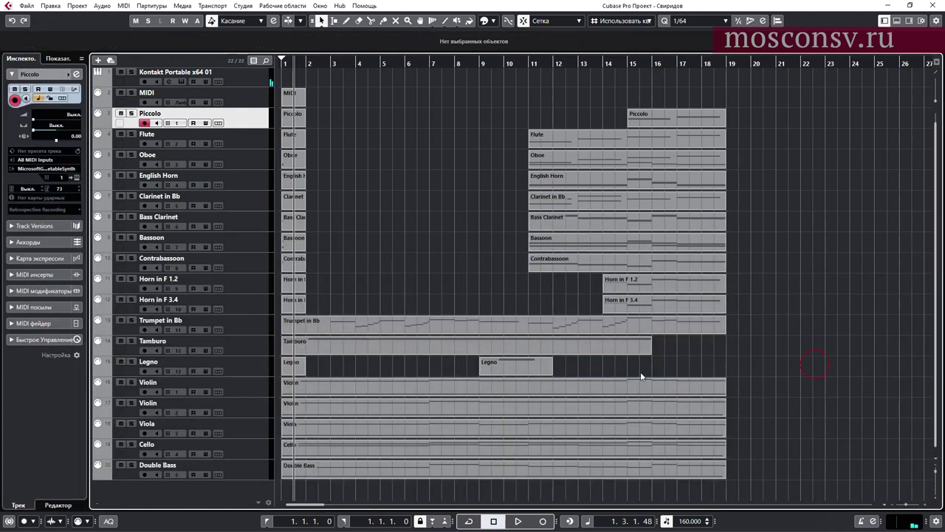
Set project snapping to relative grid (Относит. Сетка) and move the parts on all tracks one bar later.
drag(296, 488, 770, 91)
drag(300, 96, 323, 97)
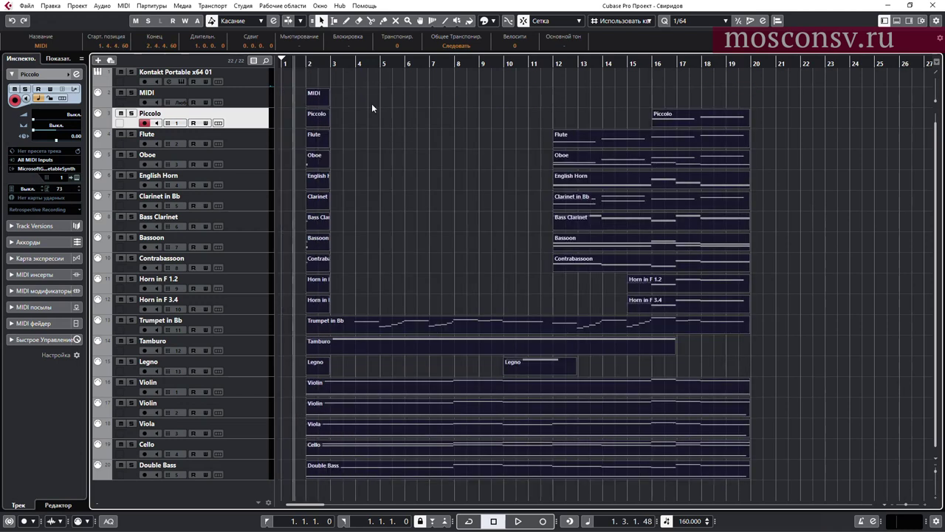
key(ctrl+z)
click(569, 22)
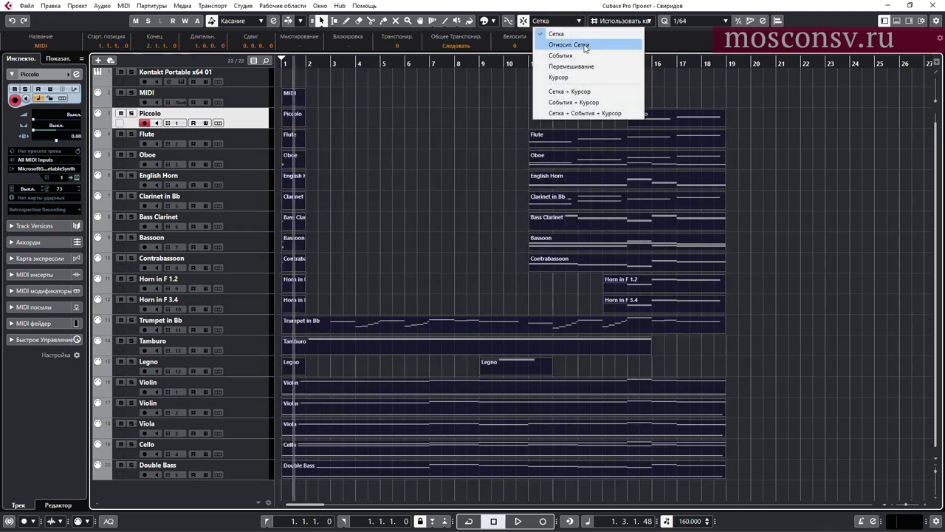
click(569, 45)
drag(291, 102, 317, 101)
Set the grid type to Такт and extend the start of every part beginning at bar 2 back to bar 1.
click(624, 20)
click(627, 34)
click(791, 202)
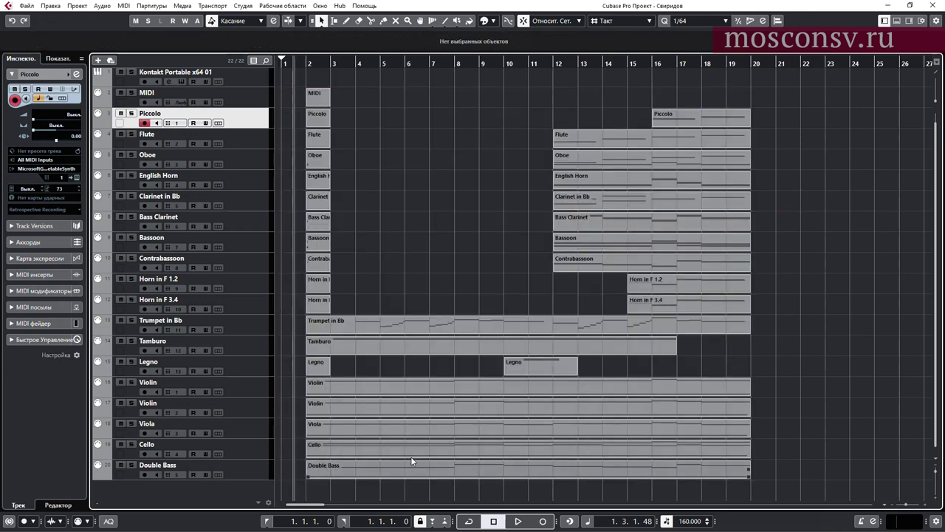
drag(317, 492, 320, 68)
drag(308, 115, 283, 116)
click(380, 135)
scroll(351, 384, down, 1)
Make the D-2 keyswitch notes in the Double Bass and Cello parts start about a quarter bar before bar 2.
click(361, 469)
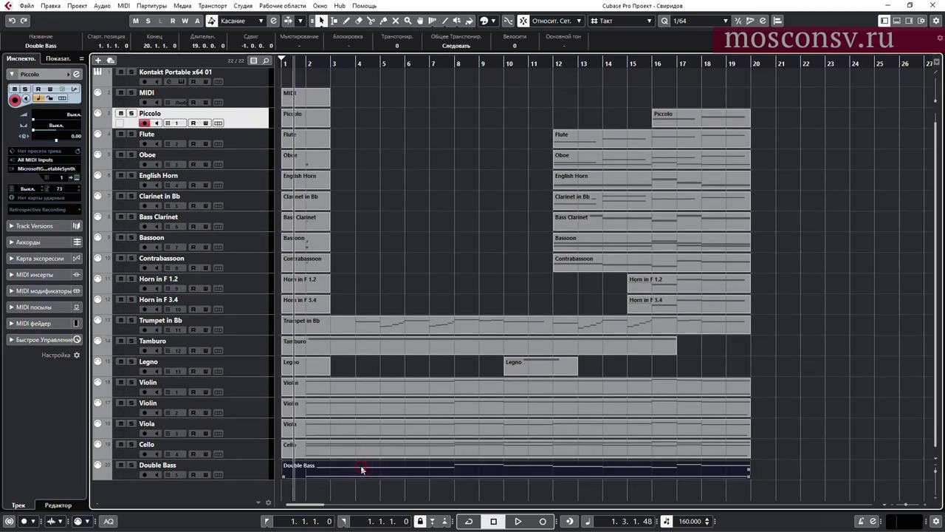
double_click(367, 474)
drag(264, 354, 219, 354)
click(318, 342)
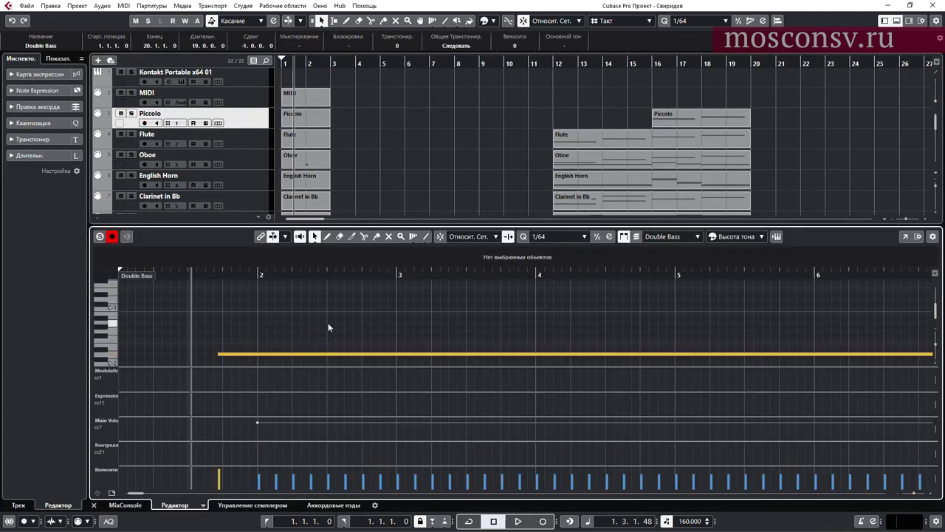
key(ctrl+alt+e)
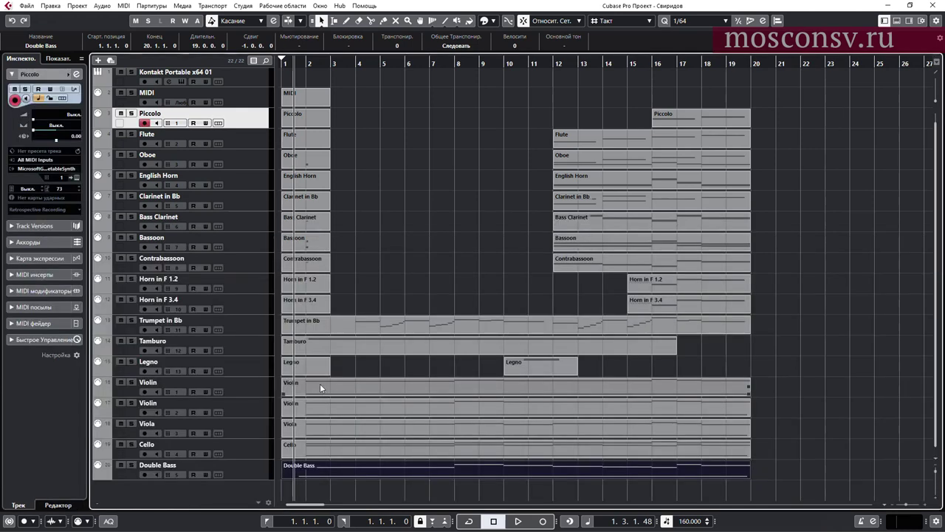
double_click(324, 453)
drag(257, 355, 232, 354)
key(ctrl+alt+e)
Make the D-2 keyswitch notes in the Viola and both Violin parts start slightly before bar 2.
double_click(338, 428)
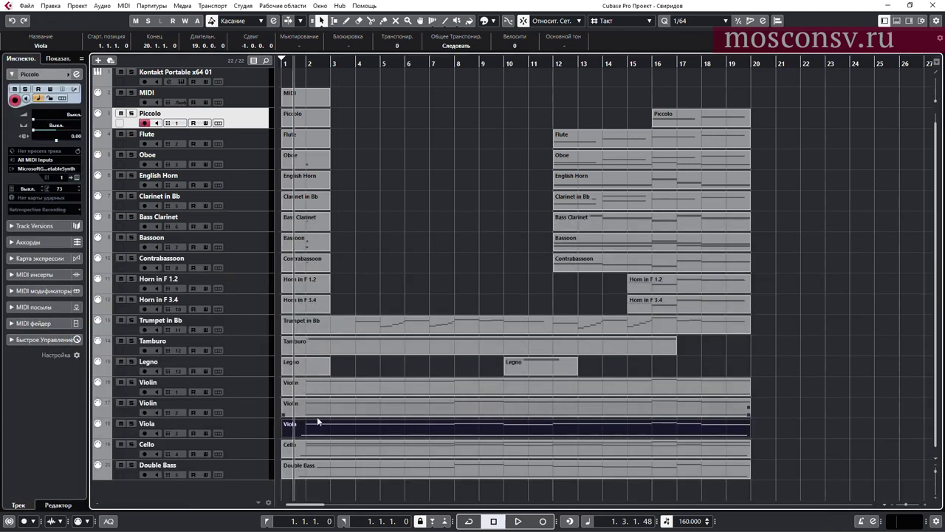
click(319, 411)
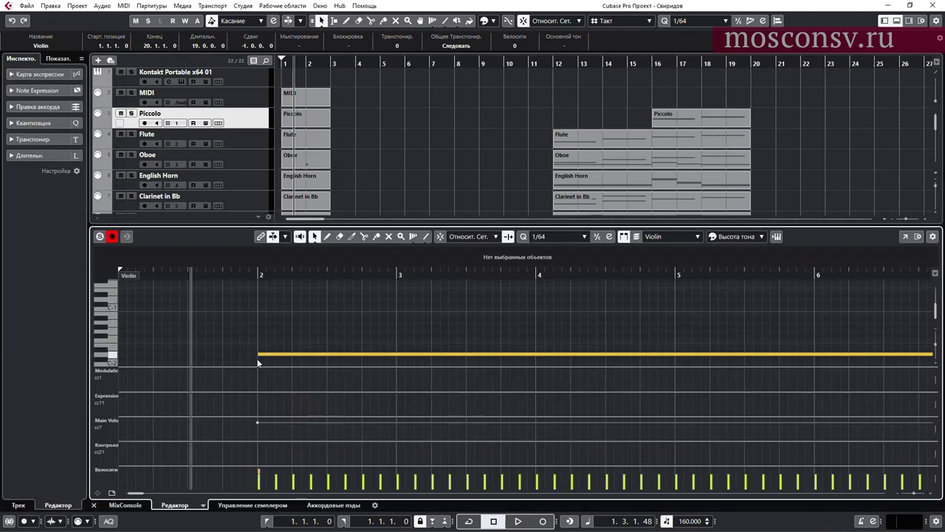
click(258, 362)
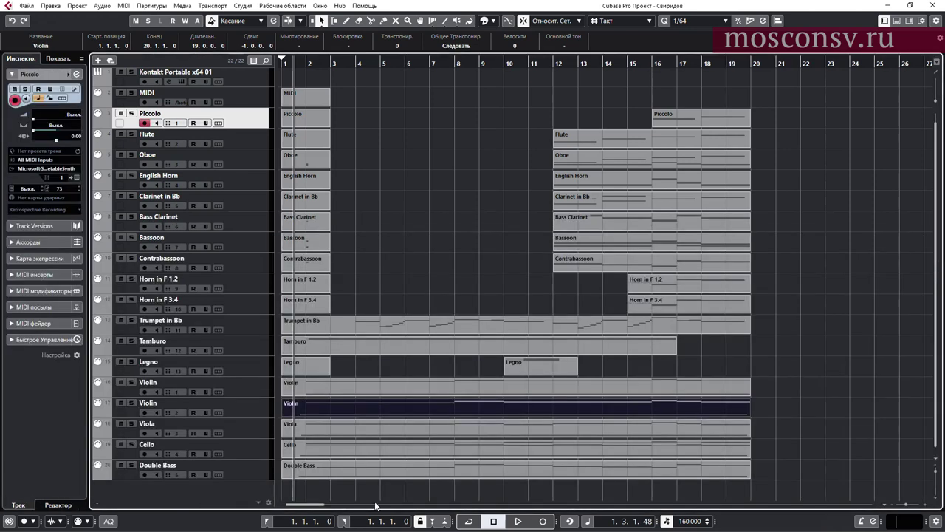
double_click(338, 390)
scroll(247, 352, down, 3)
drag(258, 354, 232, 355)
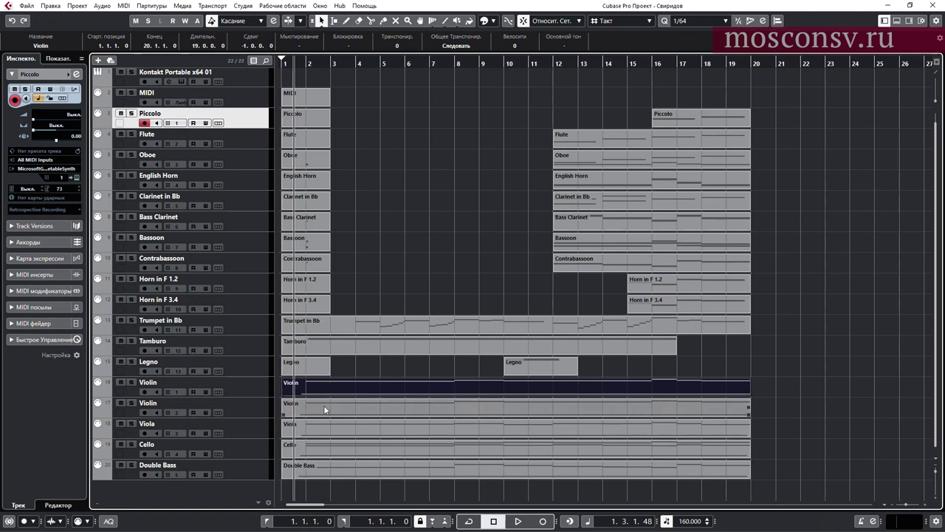
Check the Cello part and play the arrangement from bar 1 across the keyswitch notes' new start.
double_click(328, 447)
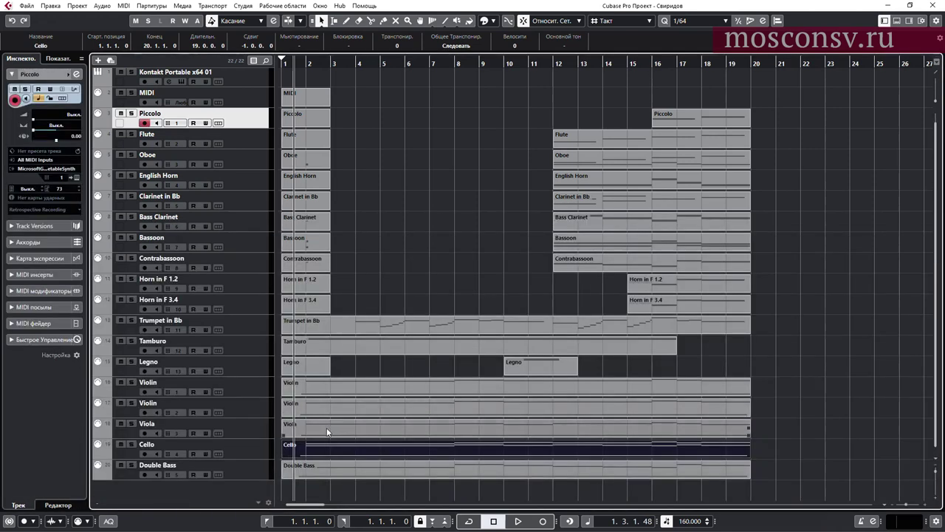
key(space)
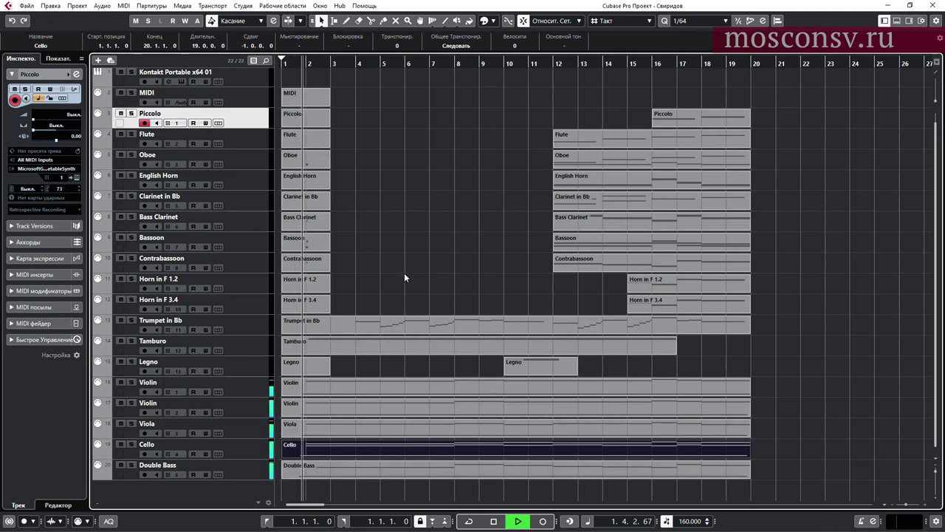
click(378, 223)
key(space)
click(299, 62)
key(space)
key(space)
key(space)
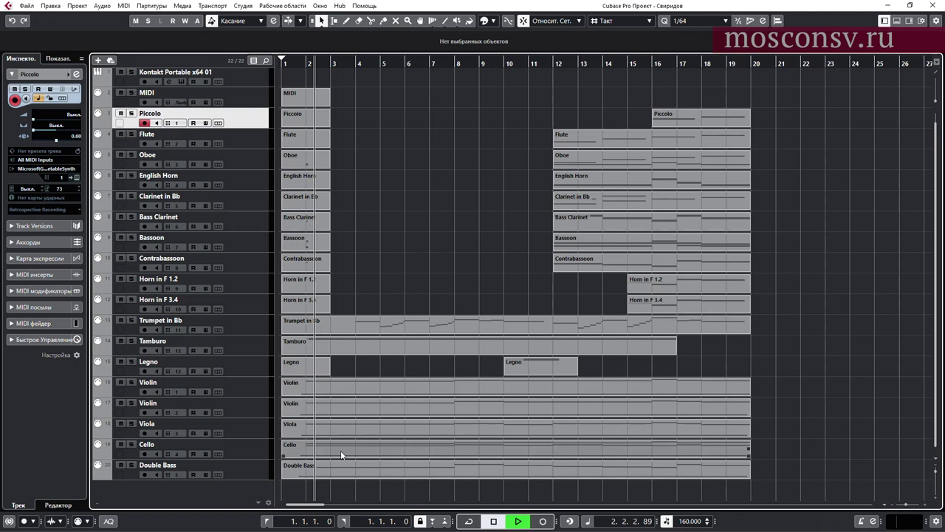
Stop playback and inspect the start of the D-2 keyswitch note in the Double Bass part.
click(334, 467)
key(space)
double_click(336, 467)
scroll(251, 329, up, 1)
scroll(262, 336, down, 1)
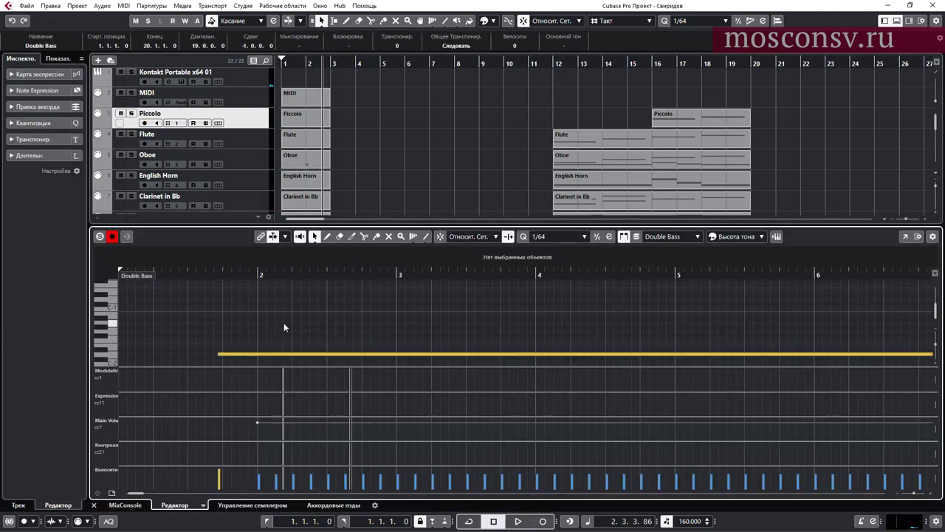
key(ctrl+e)
click(377, 270)
Play the arrangement from bar 2 and stop after a short passage.
click(309, 66)
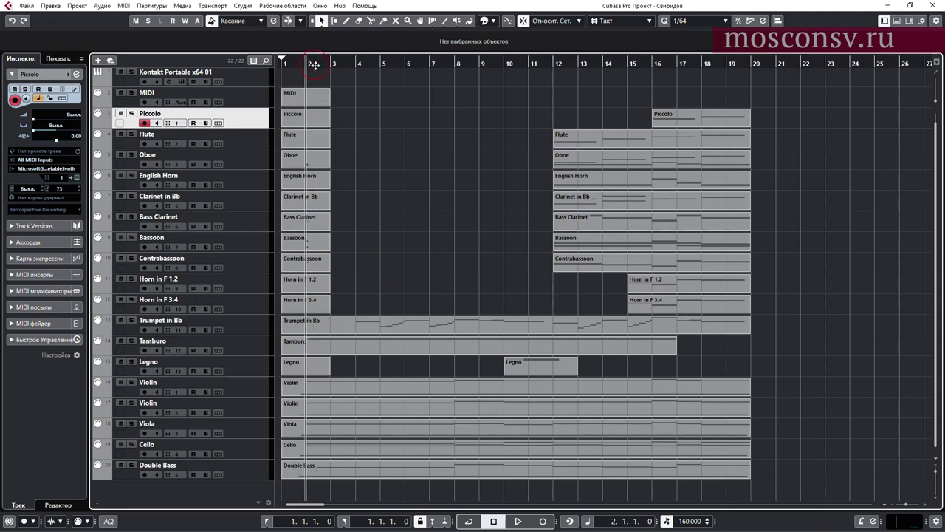
key(space)
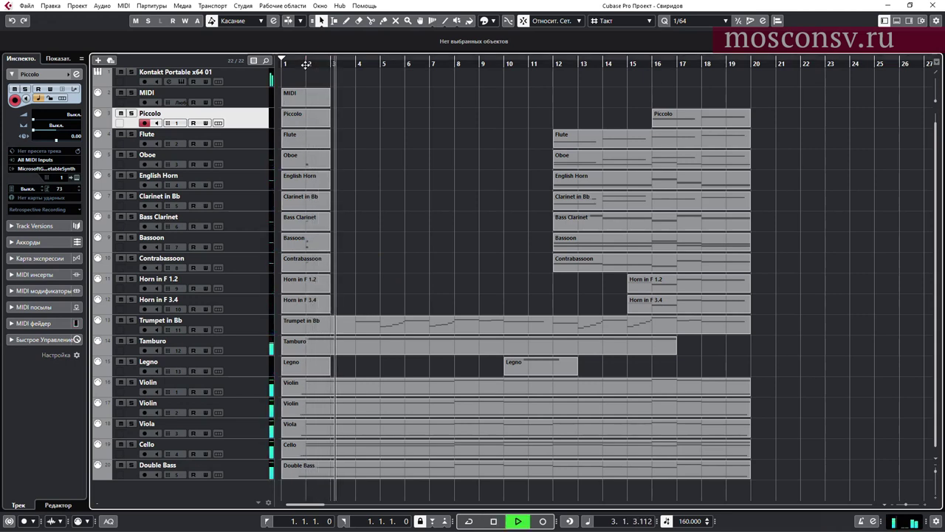
key(space)
click(323, 65)
key(space)
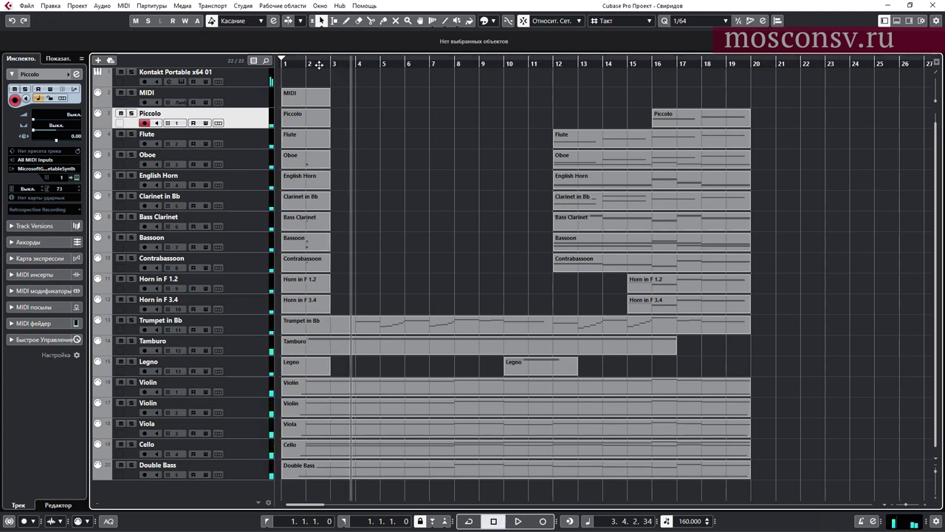
Set the grid type to Доля and play short passages from several positions around bar 2.
click(635, 22)
click(627, 44)
click(300, 61)
key(space)
click(310, 63)
key(space)
key(space)
click(310, 63)
key(space)
click(307, 63)
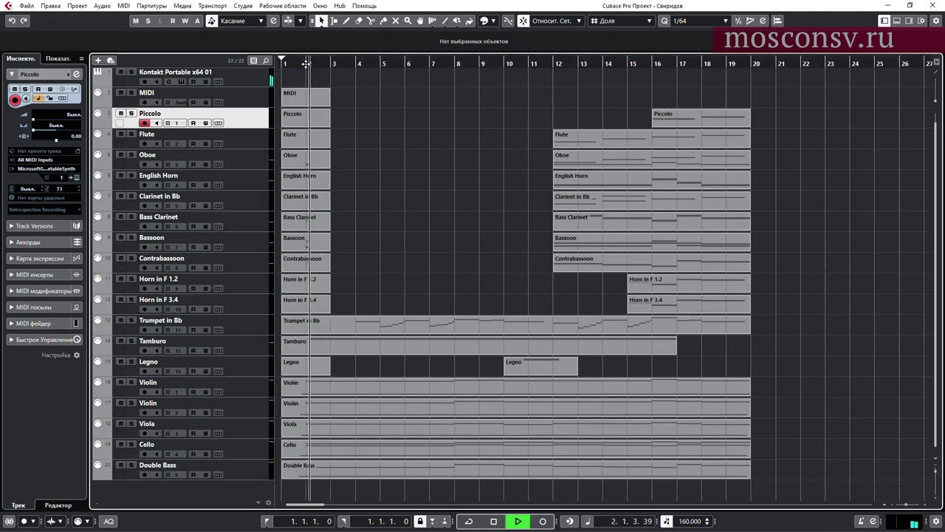
key(space)
click(307, 65)
click(312, 64)
key(space)
key(space)
click(421, 117)
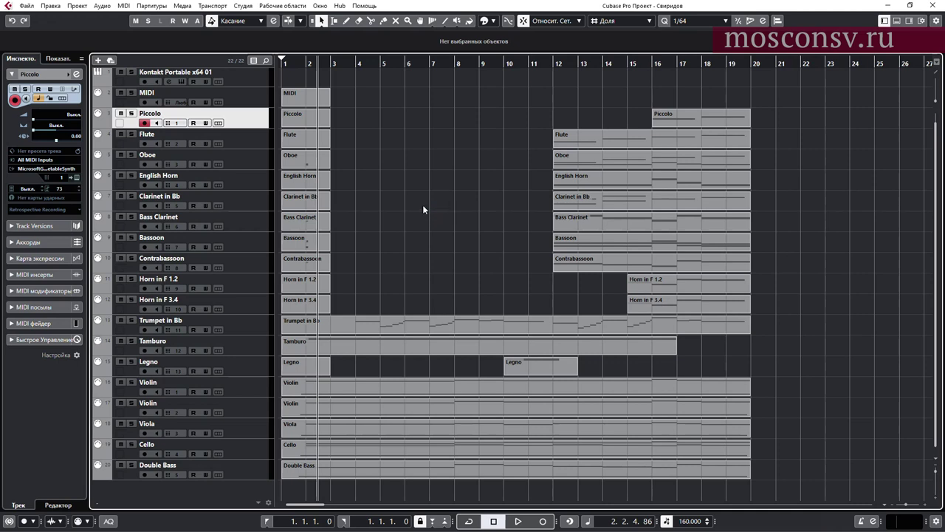
Add a second instrument track running Kontakt Portable x64 with its audio output on Stereo Out.
scroll(424, 209, up, 1)
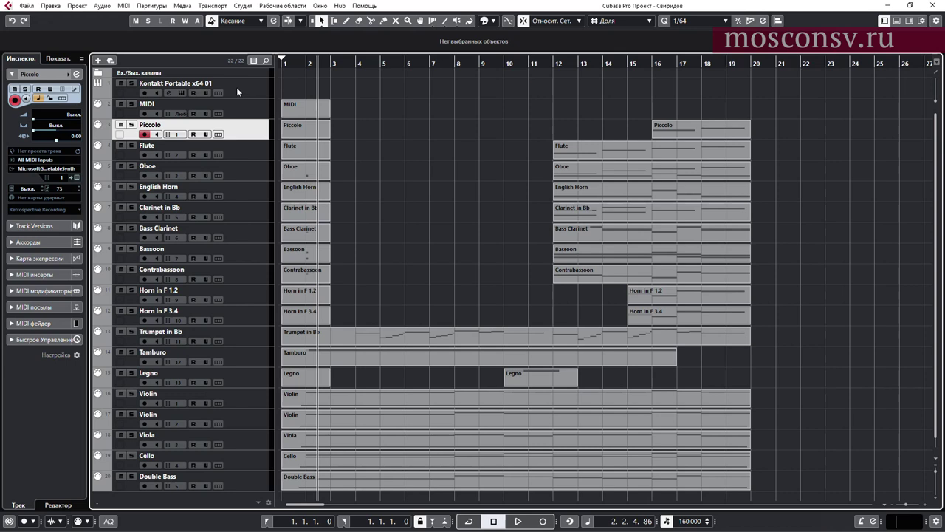
key(F11)
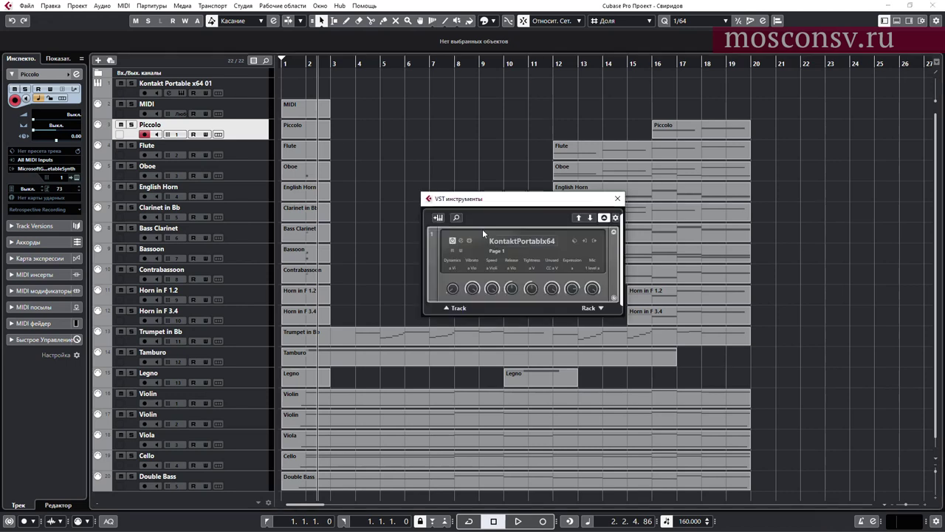
click(438, 217)
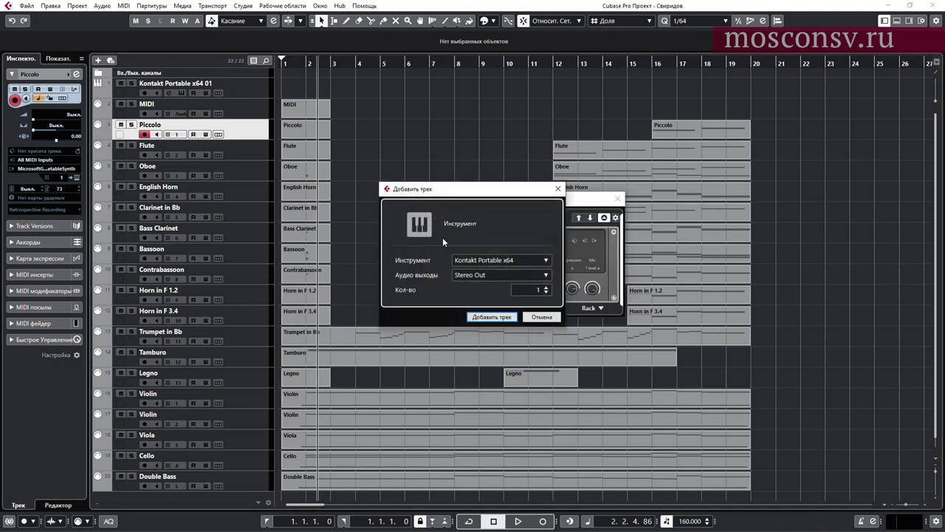
click(493, 316)
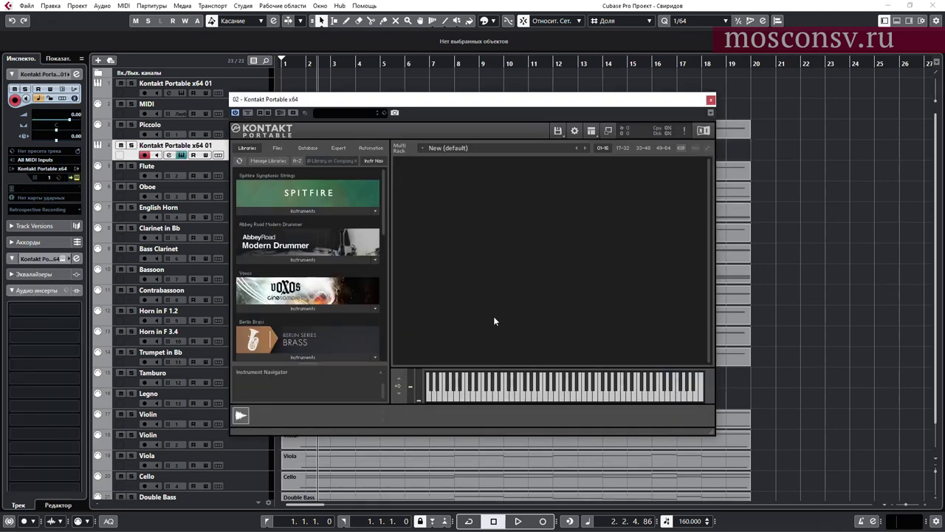
Load 01. Piccolo Flute Multi from the Multi Articulations folder of Berlin Woodwinds' BWW - Main Collection 3.0.
drag(381, 193, 362, 302)
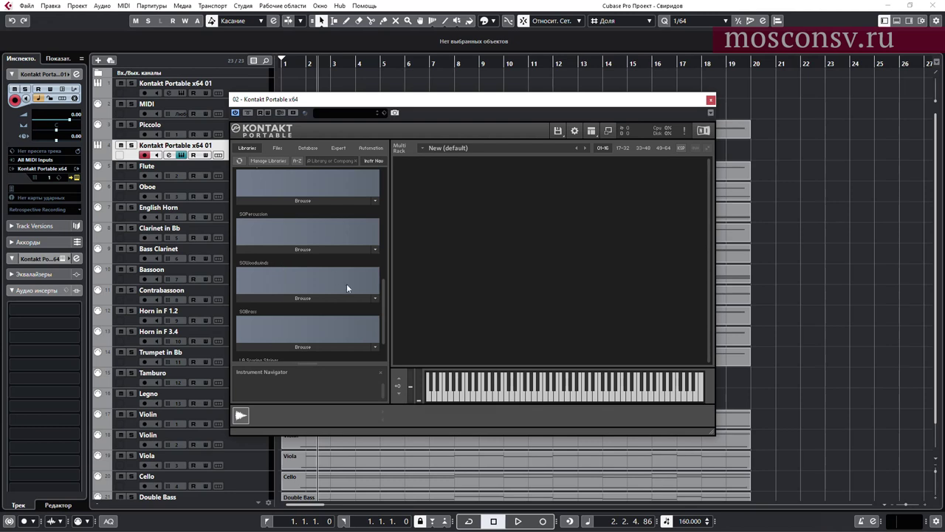
scroll(383, 290, up, 1)
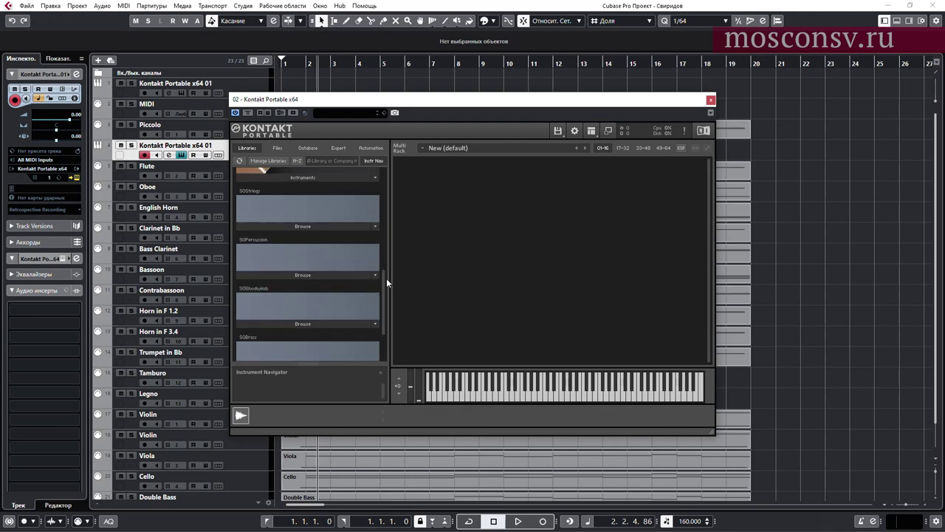
scroll(386, 278, up, 4)
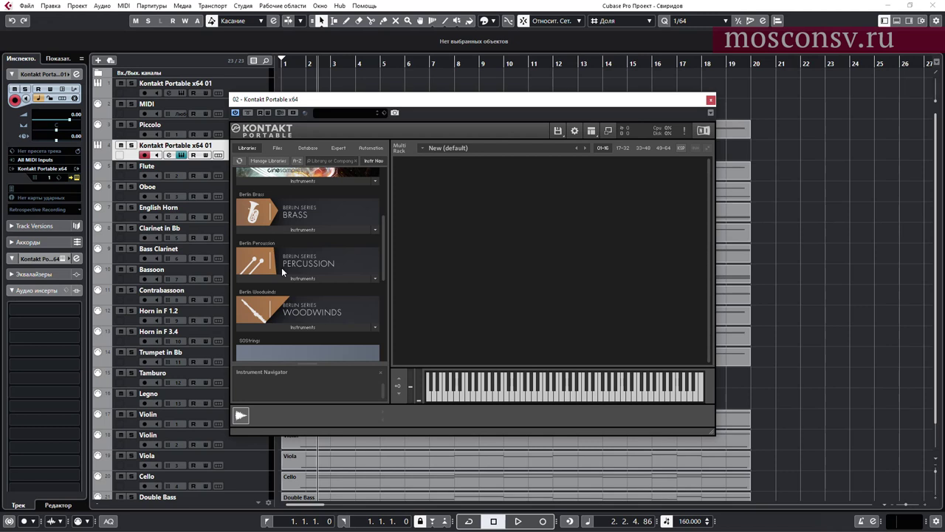
click(299, 327)
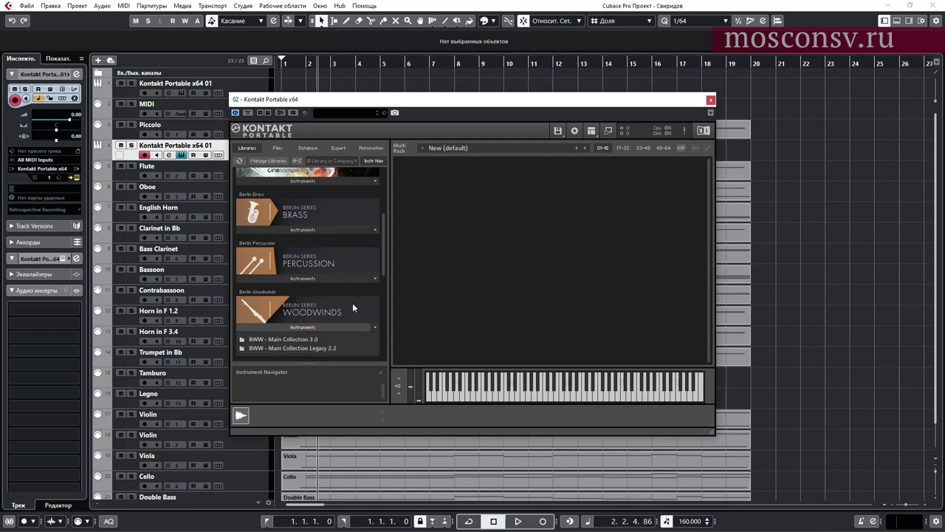
click(263, 330)
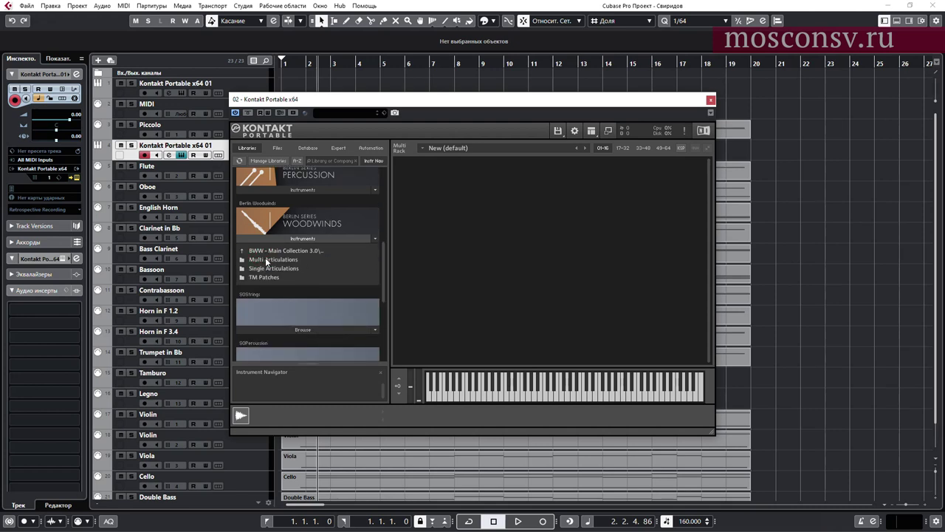
click(267, 259)
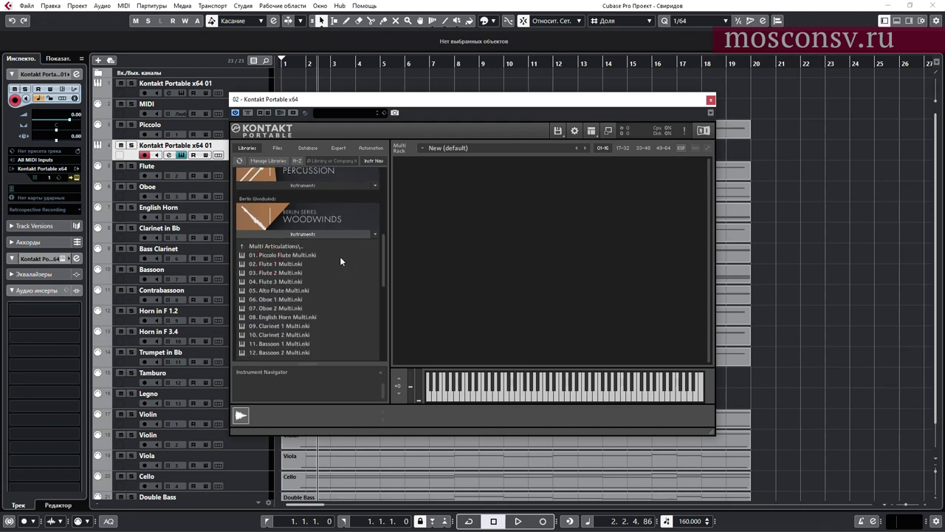
click(283, 256)
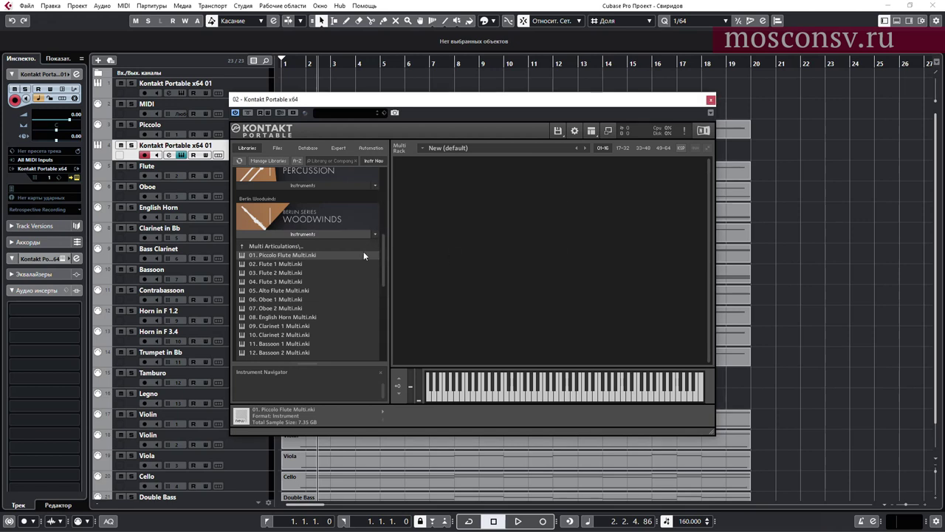
Load 02. Flute 1 Multi and 06. Oboe 1 Multi from Berlin Woodwinds into the same multi rack.
click(300, 264)
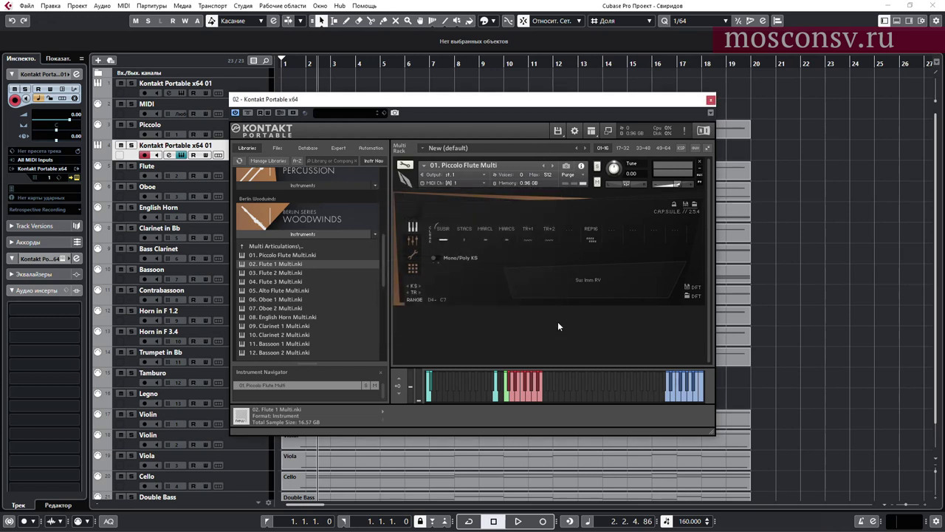
scroll(557, 322, down, 5)
scroll(554, 283, down, 1)
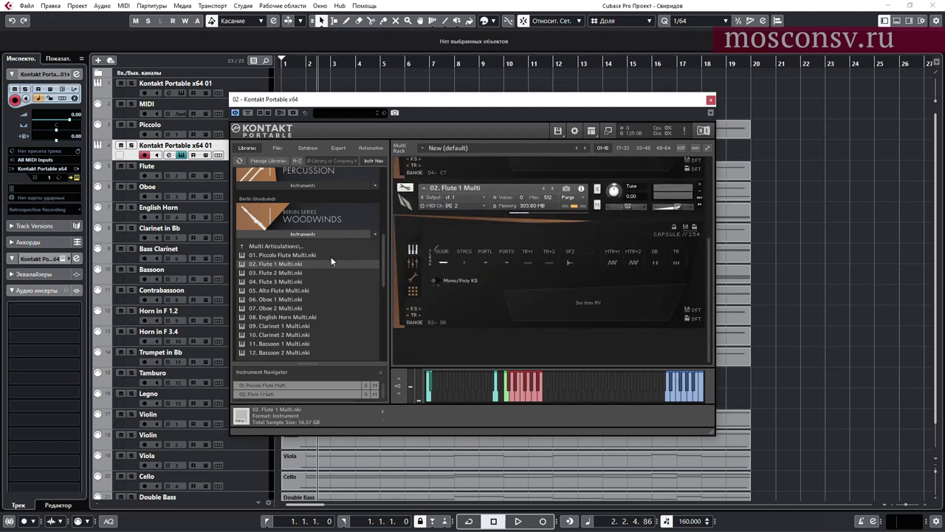
click(281, 299)
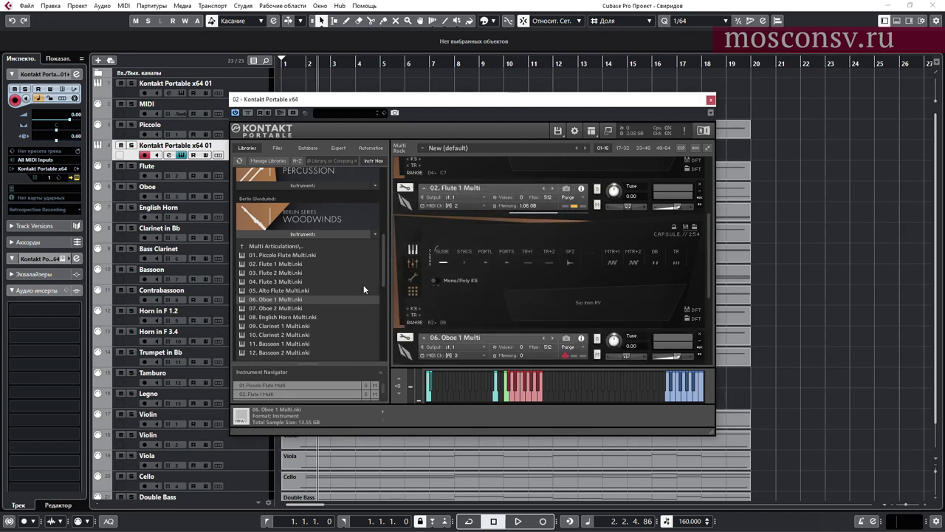
scroll(441, 292, down, 1)
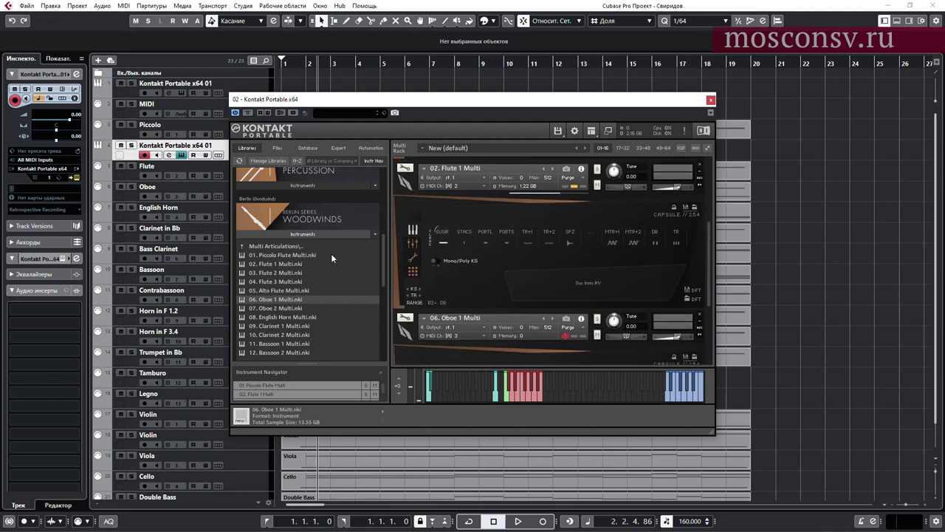
Load 08. English Horn Multi and 09. Clarinet 1 Multi from Berlin Woodwinds into the rack.
click(288, 317)
double_click(288, 316)
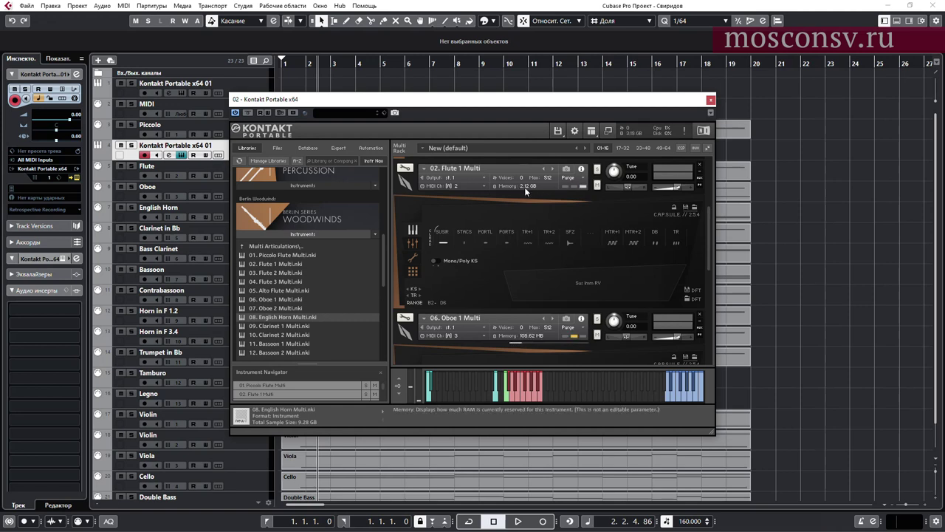
scroll(331, 284, down, 1)
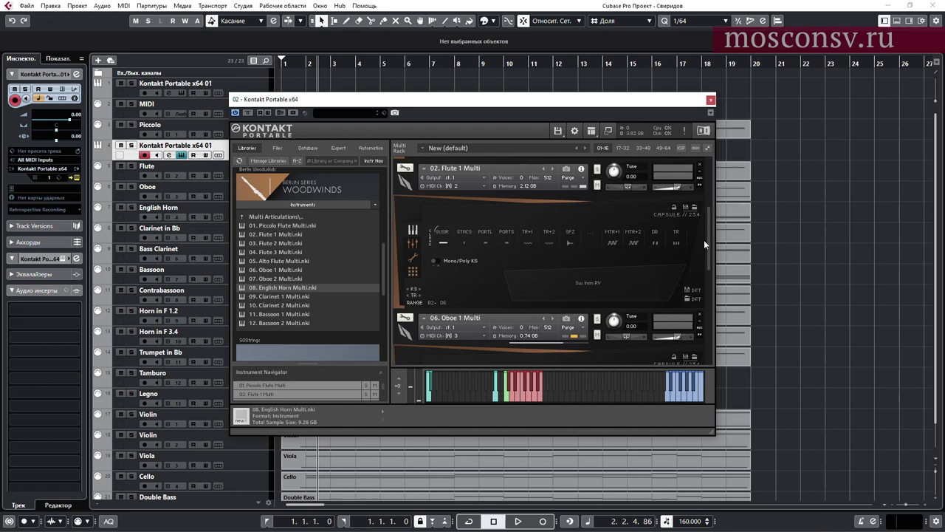
drag(708, 236, 711, 300)
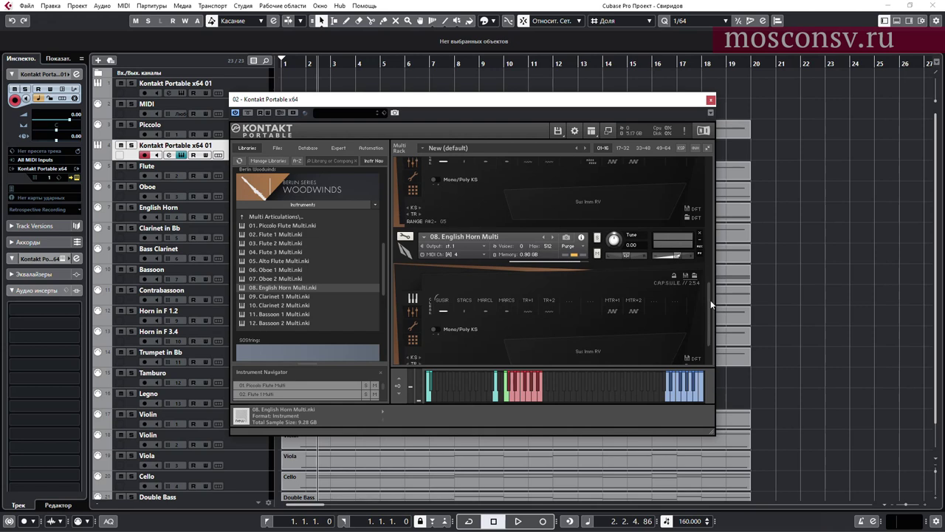
drag(709, 300, 709, 311)
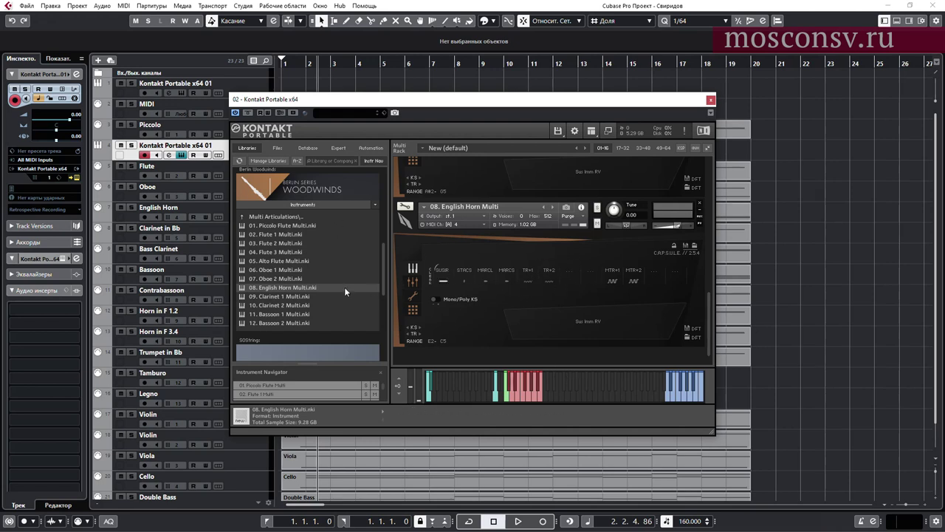
click(294, 297)
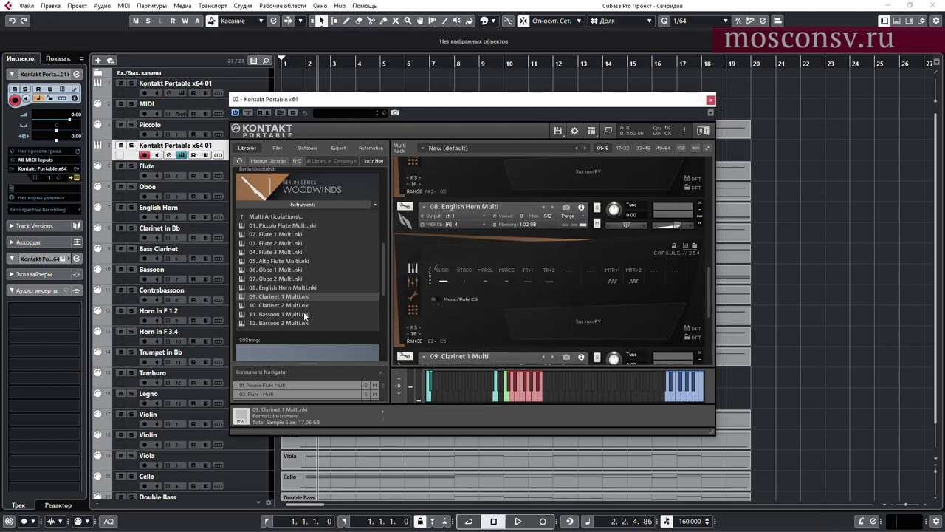
Load the bass clarinet patch C BCL keyswitch C0-F#o from the SOWoodwinds library's C Bass Clarinet folder.
scroll(336, 287, down, 2)
scroll(310, 263, down, 5)
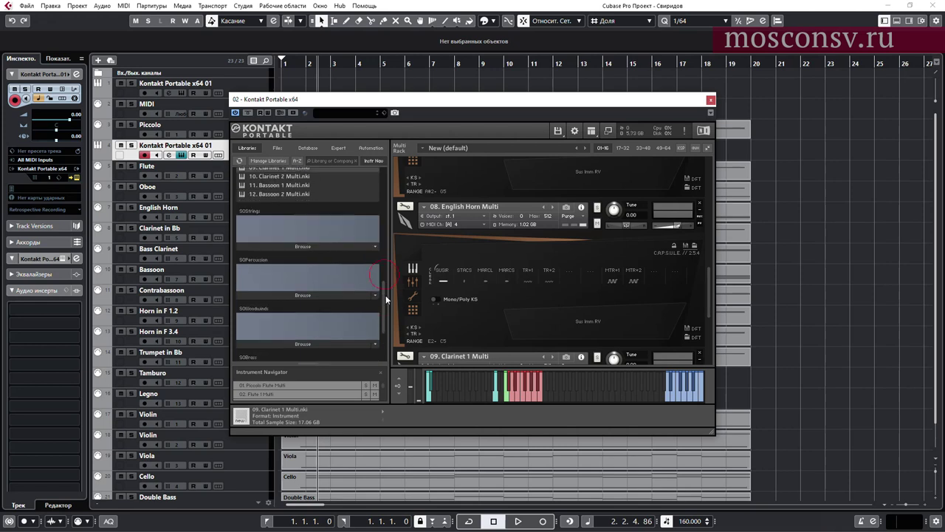
click(304, 262)
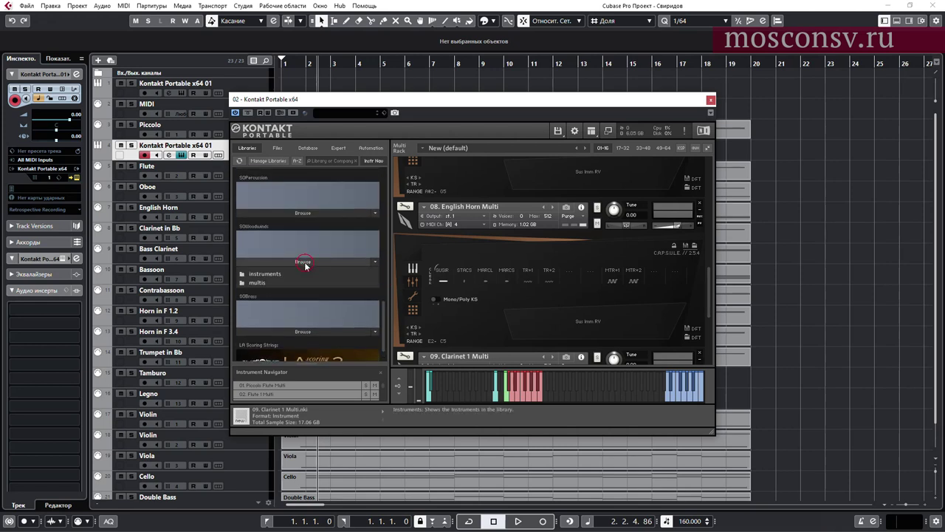
click(288, 277)
scroll(292, 269, down, 1)
double_click(262, 281)
double_click(267, 246)
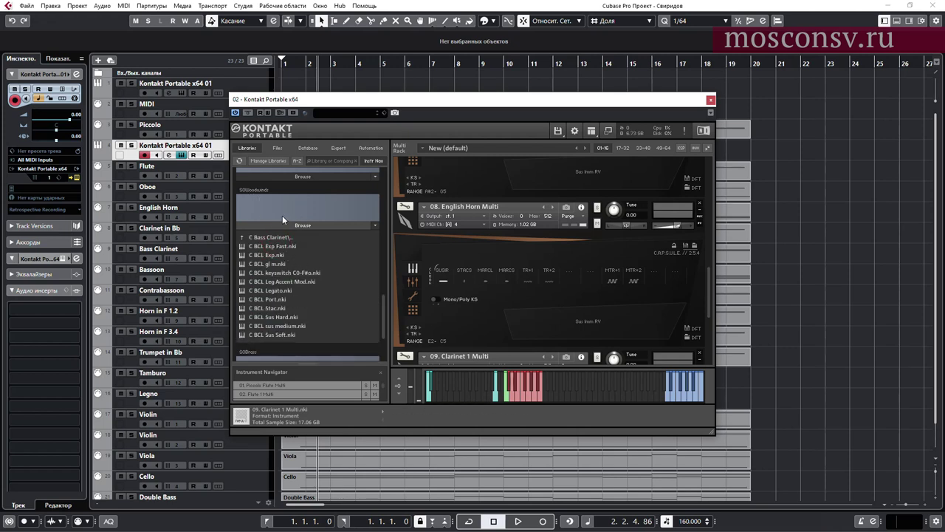
click(299, 274)
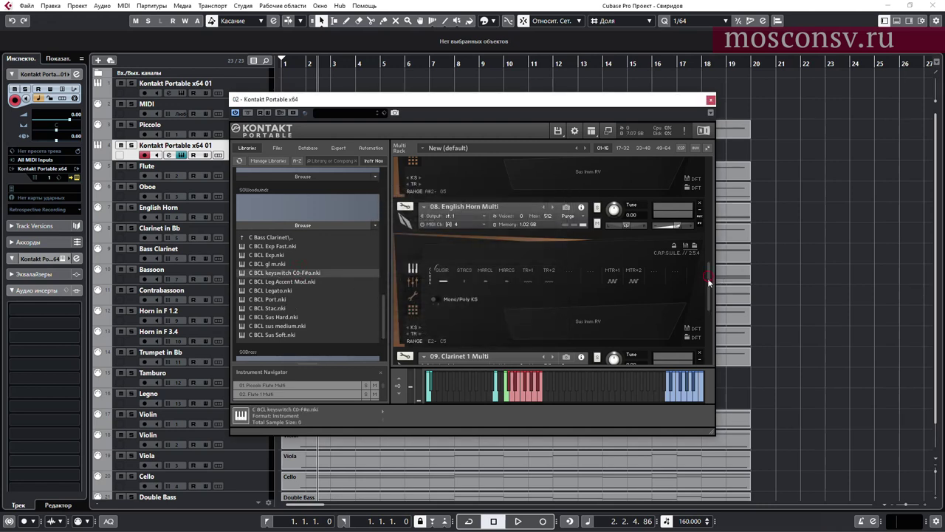
drag(708, 280, 709, 333)
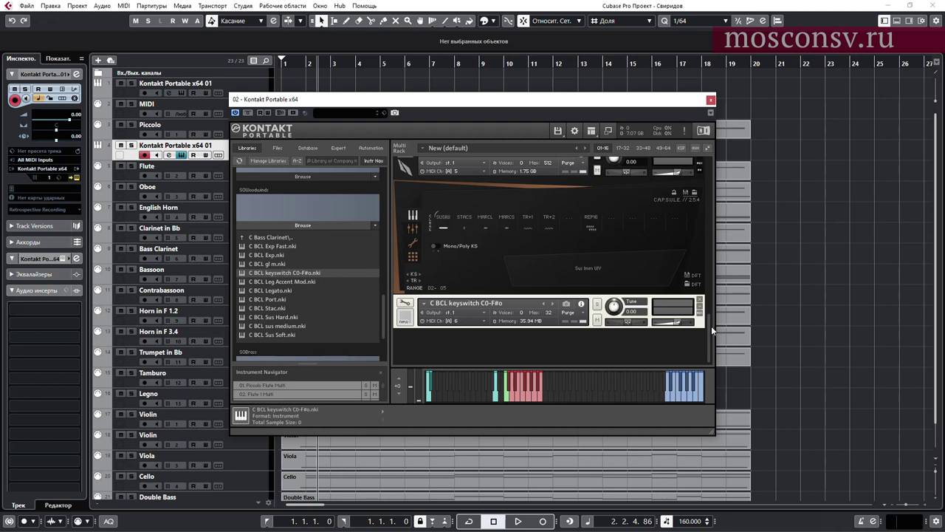
scroll(499, 229, up, 1)
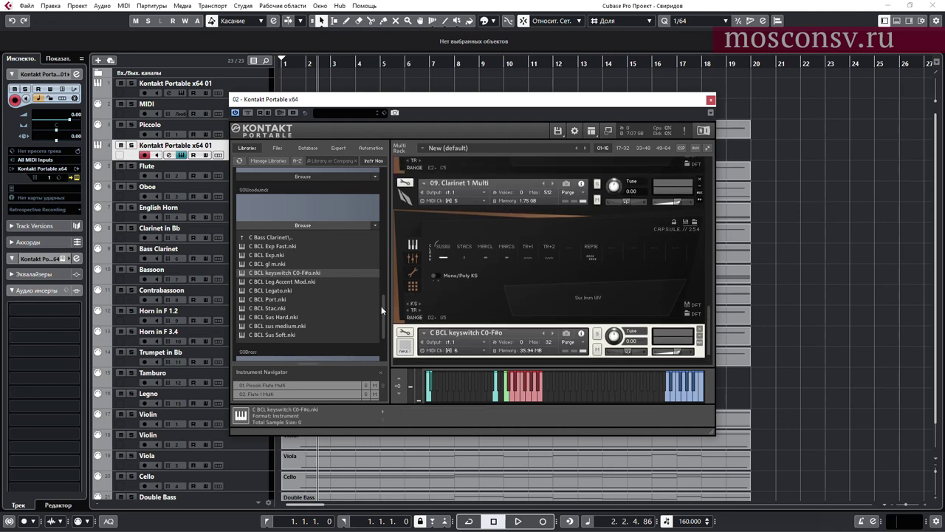
Load 11. Bassoon 1 Multi from the Berlin Woodwinds Multi Articulations folder.
drag(382, 306, 385, 281)
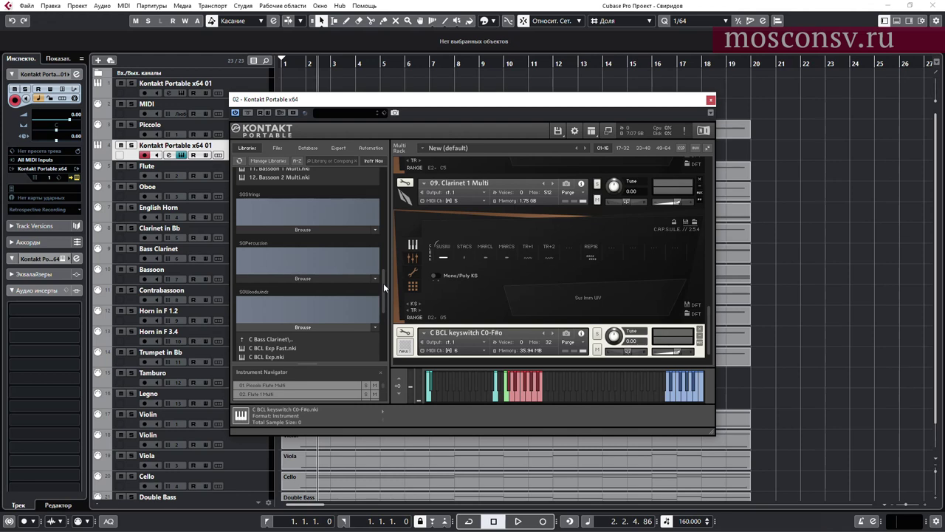
drag(383, 283, 380, 242)
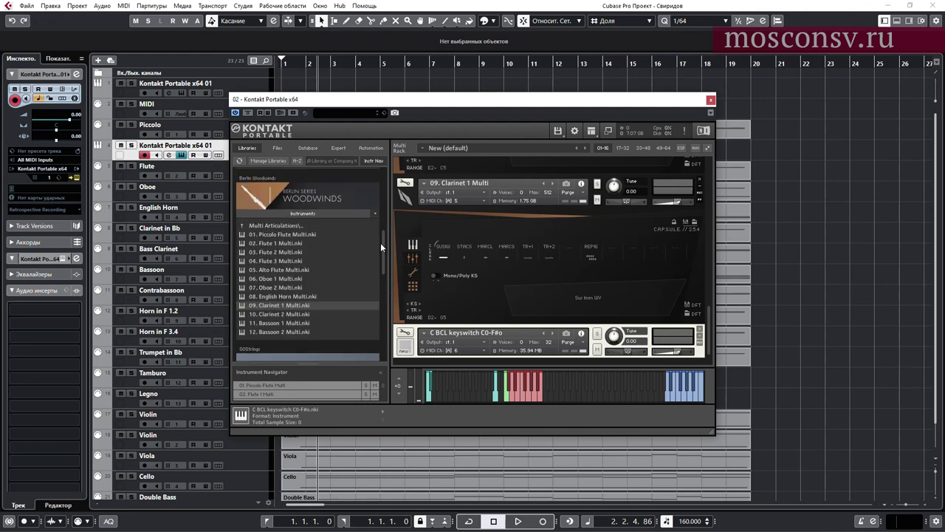
click(285, 331)
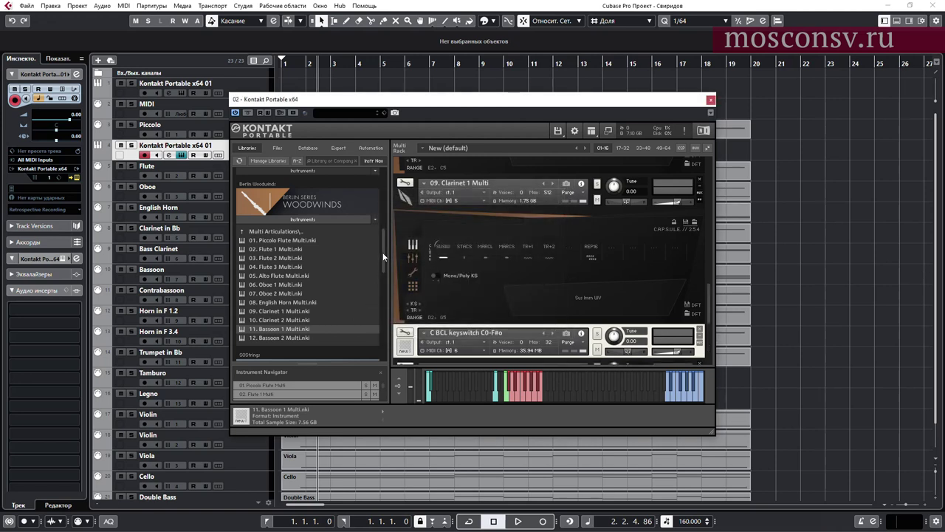
Load the contrabassoon patch C CTB keyswitch C3-F#3 from the SOWoodwinds library's C Contra Bassoon folder.
scroll(383, 278, down, 3)
scroll(332, 285, down, 10)
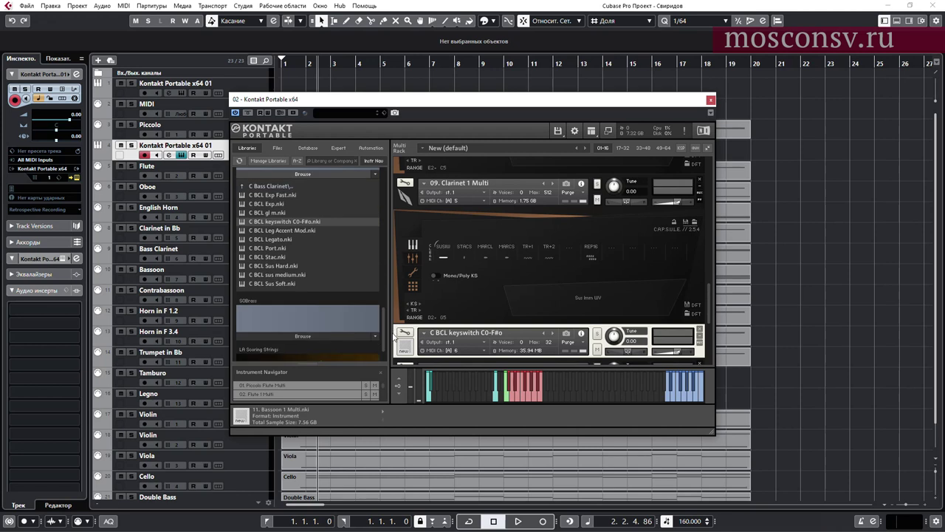
scroll(277, 224, up, 2)
click(277, 224)
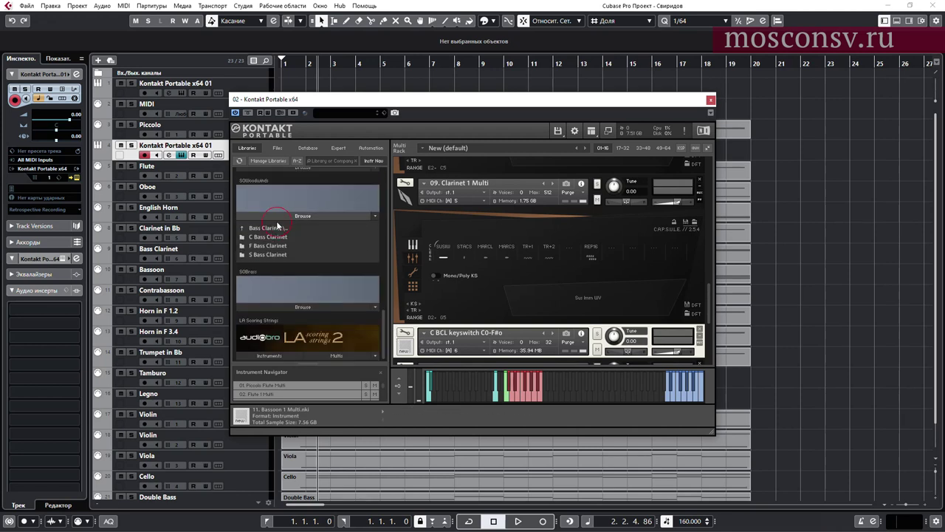
click(272, 230)
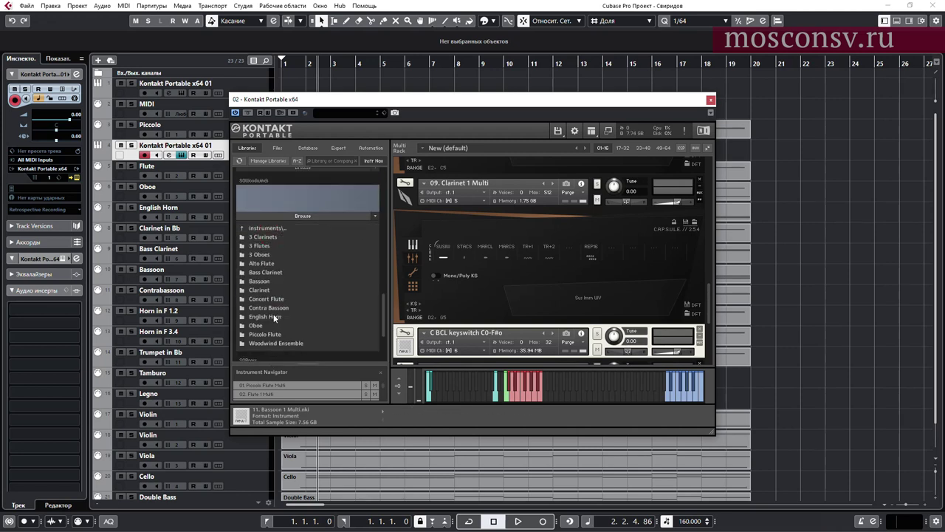
click(273, 309)
click(276, 237)
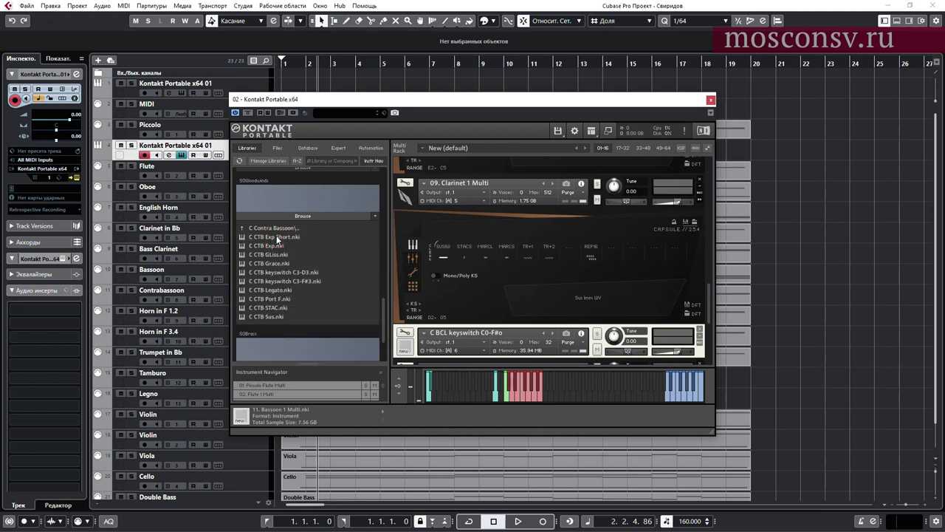
click(286, 280)
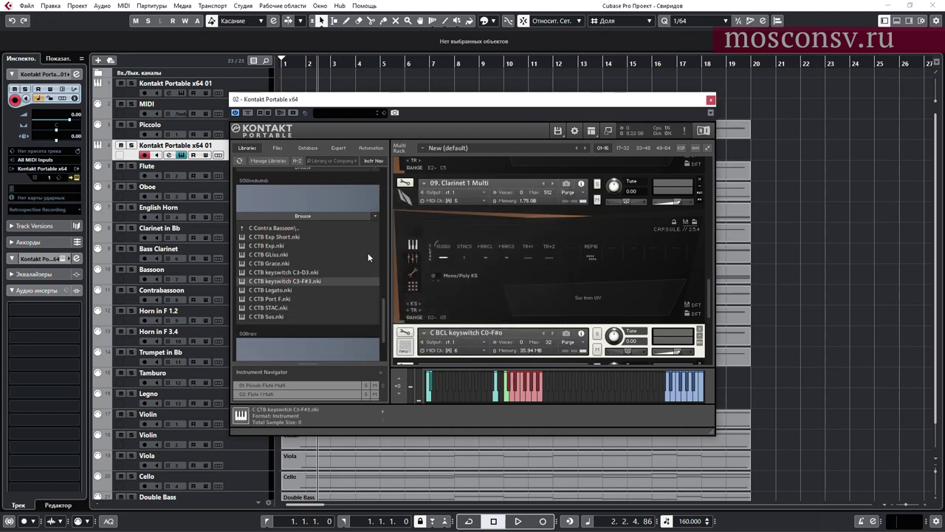
drag(384, 322, 377, 177)
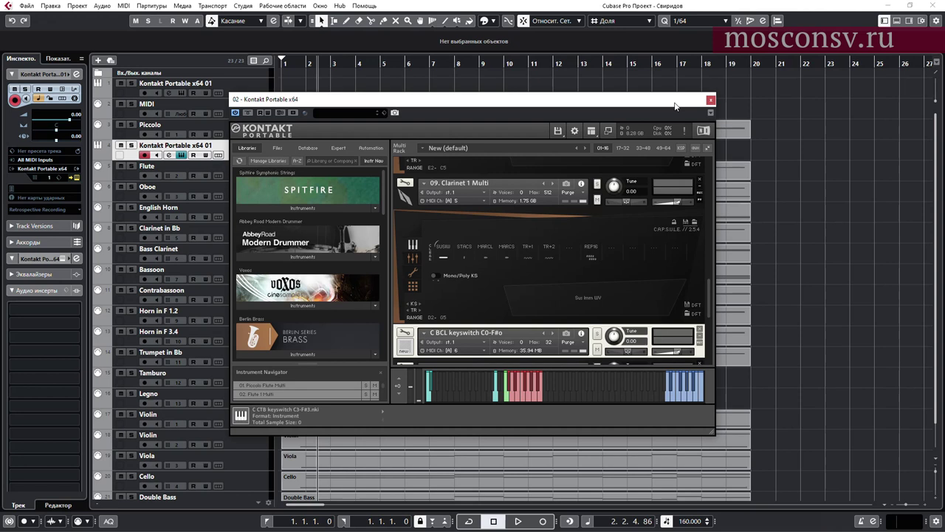
Close the instrument windows and route the Flute track to 02. Kontakt Portable x64 - MIDI In on channel 2.
click(711, 100)
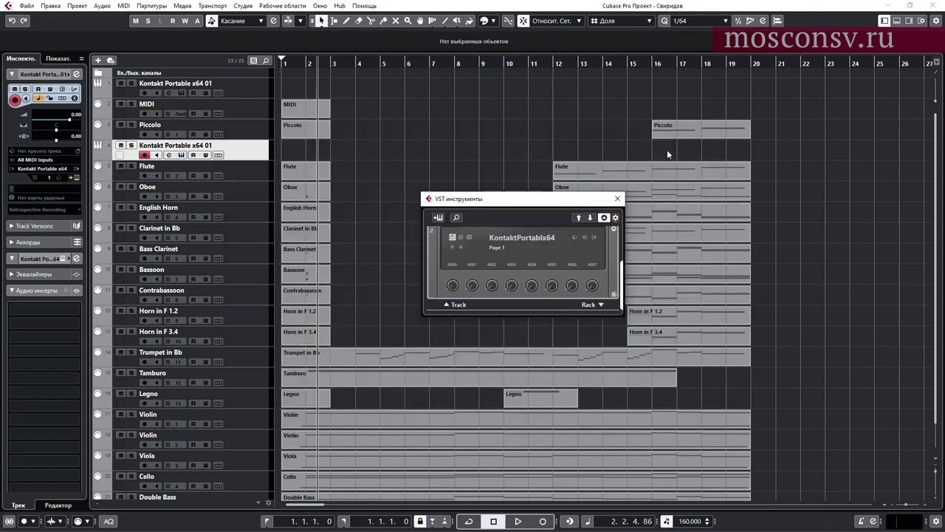
click(617, 200)
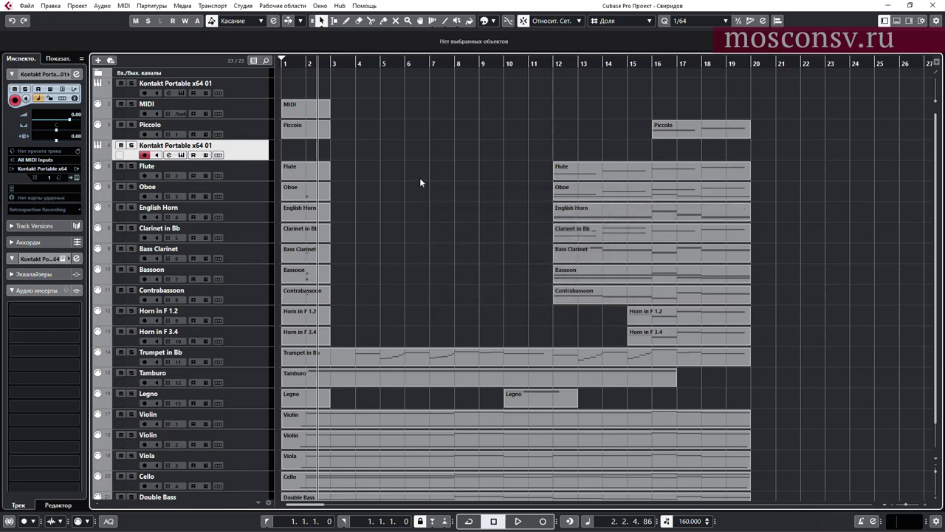
click(258, 177)
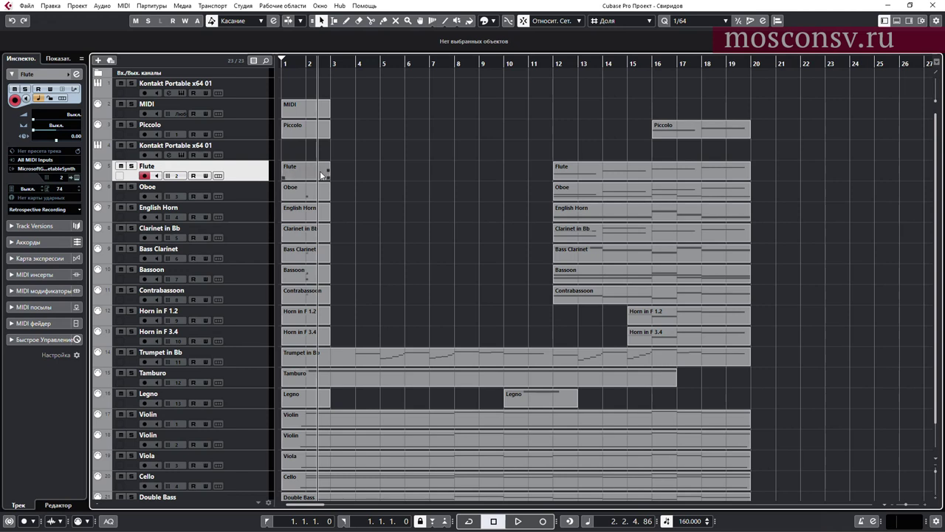
click(59, 170)
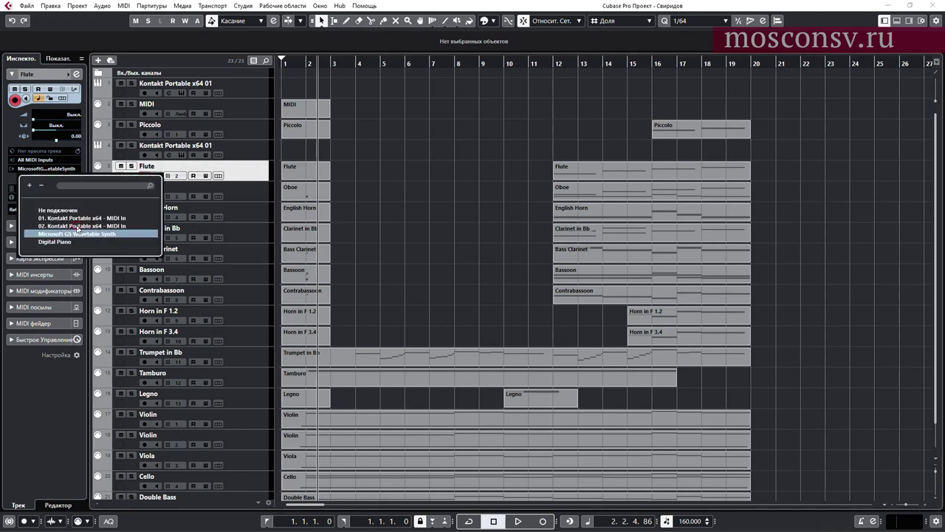
click(76, 226)
click(62, 177)
click(67, 195)
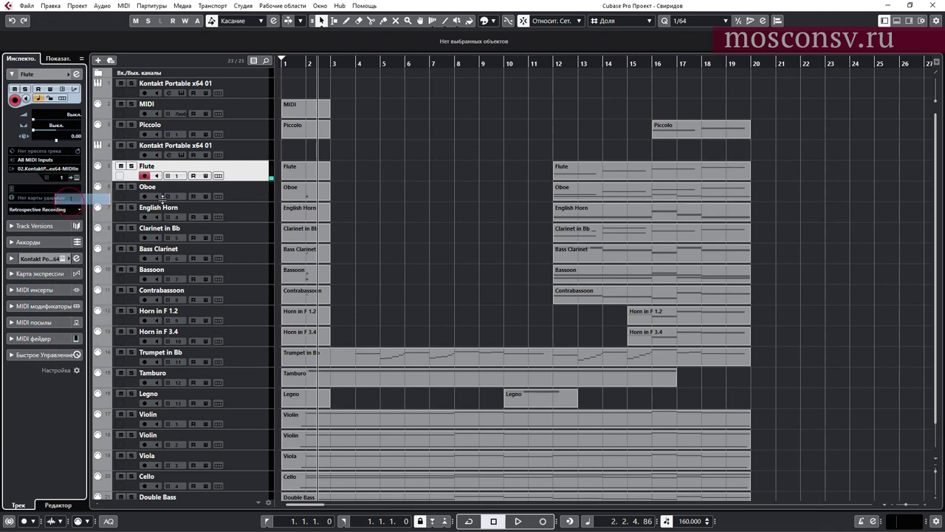
click(61, 178)
click(71, 211)
Move the Piccolo track below the second Kontakt track and route it to 02. Kontakt Portable x64 - MIDI In.
drag(243, 127, 233, 156)
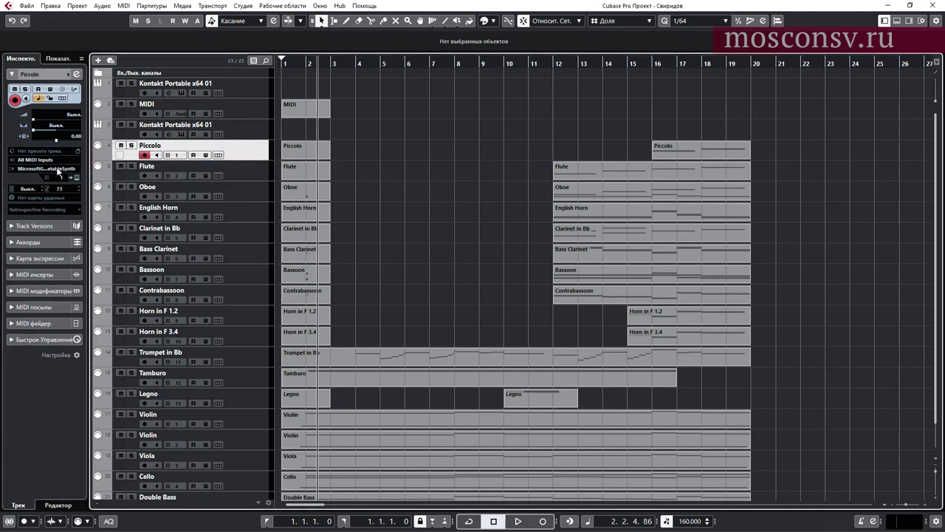
click(58, 168)
click(72, 226)
Route the Oboe track to 02. Kontakt Portable x64 - MIDI In.
click(221, 186)
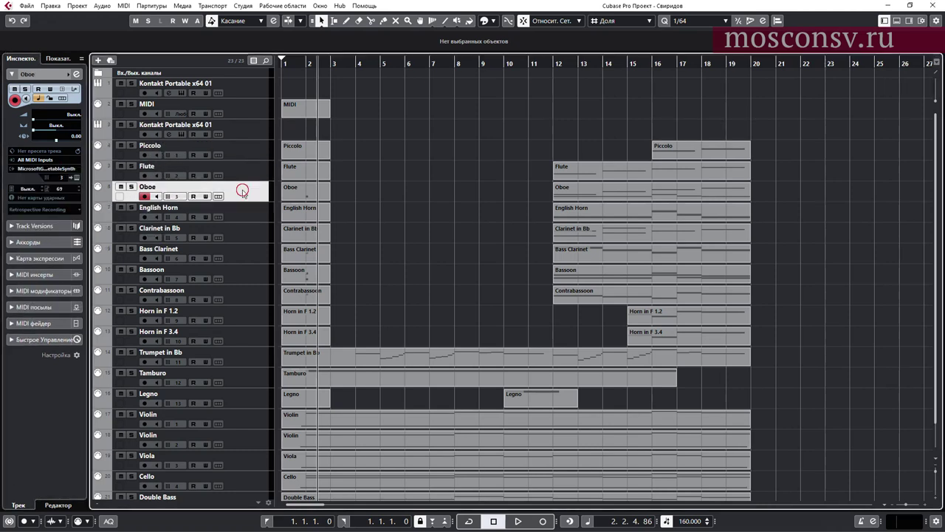
click(63, 169)
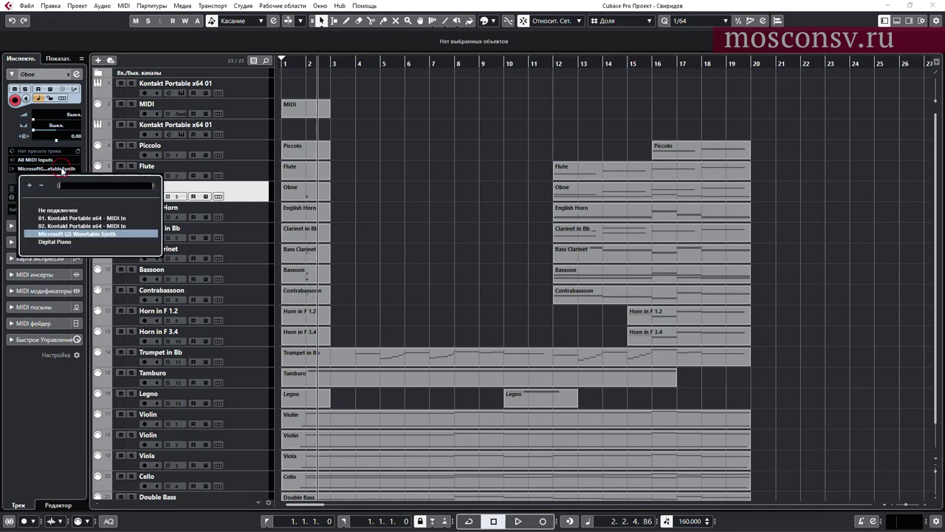
click(75, 226)
Examine the MIDI channels of the woodwind patches in the second Kontakt rack and check the Oboe track's output routing.
click(75, 178)
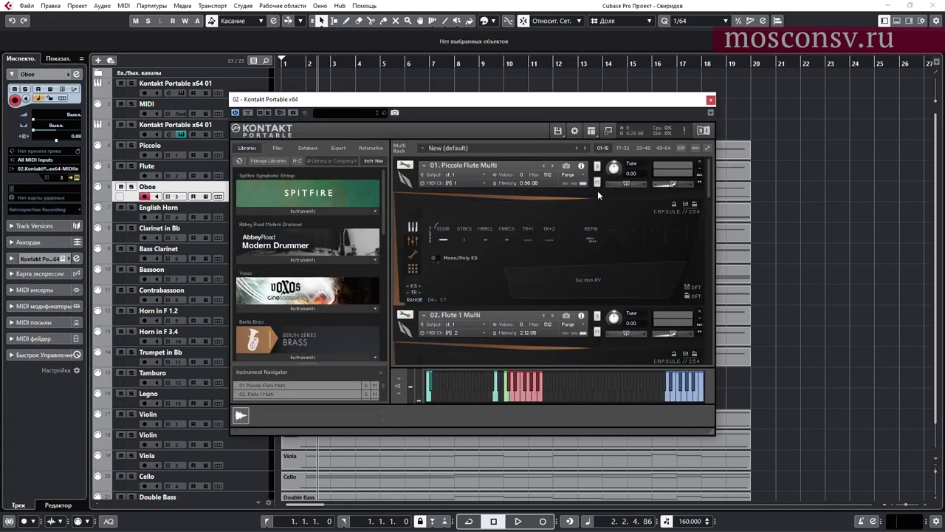
drag(706, 173, 707, 346)
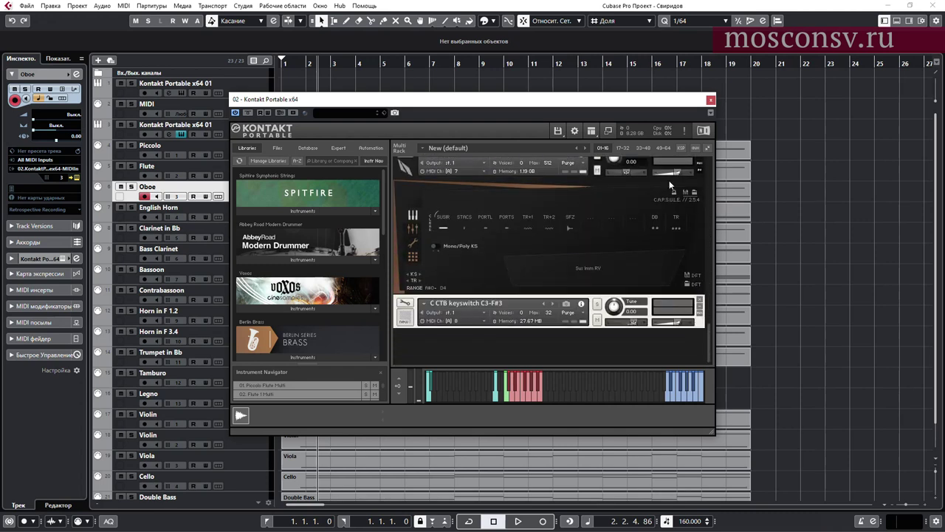
click(711, 98)
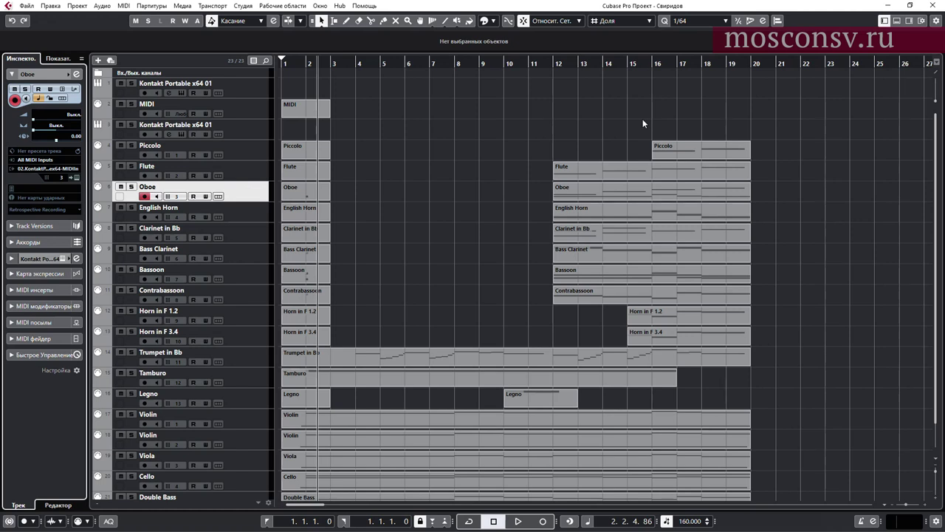
key(F11)
mouse_move(621, 274)
mouse_down()
mouse_move(621, 218)
mouse_move(623, 275)
mouse_up()
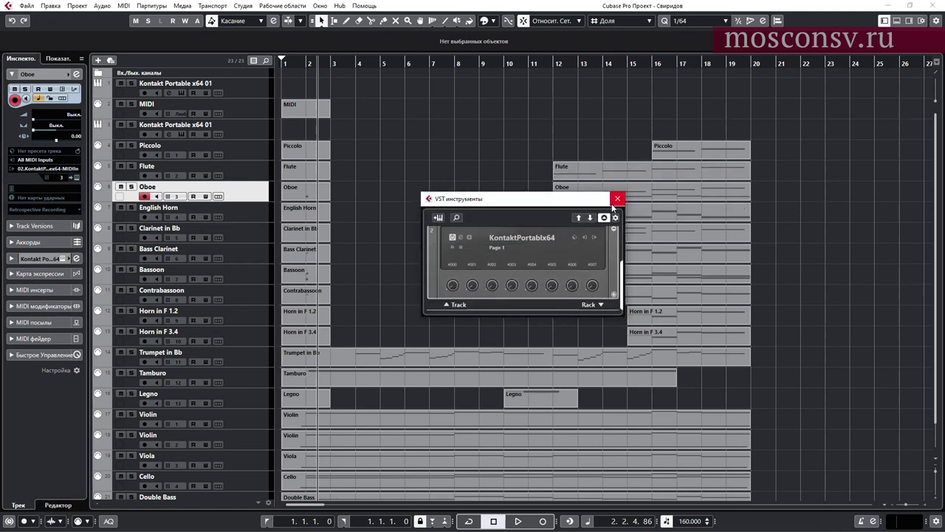
click(616, 199)
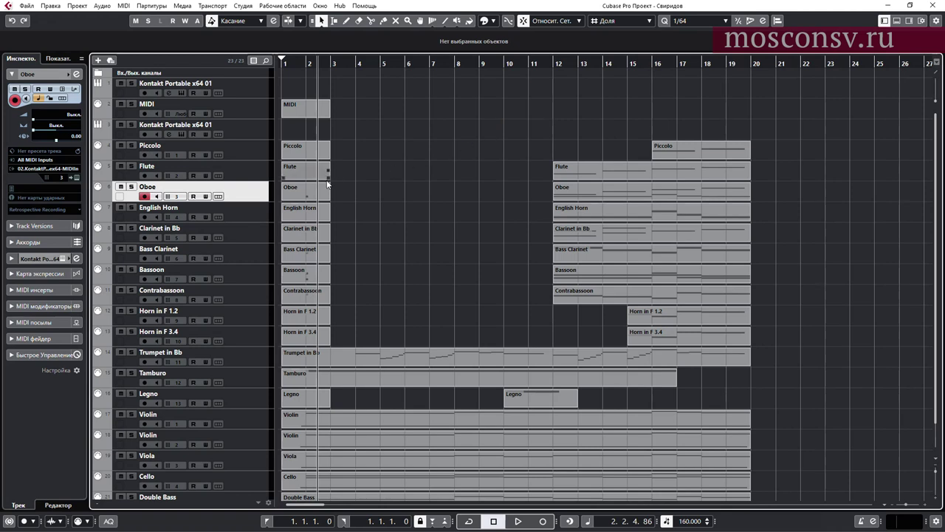
click(50, 170)
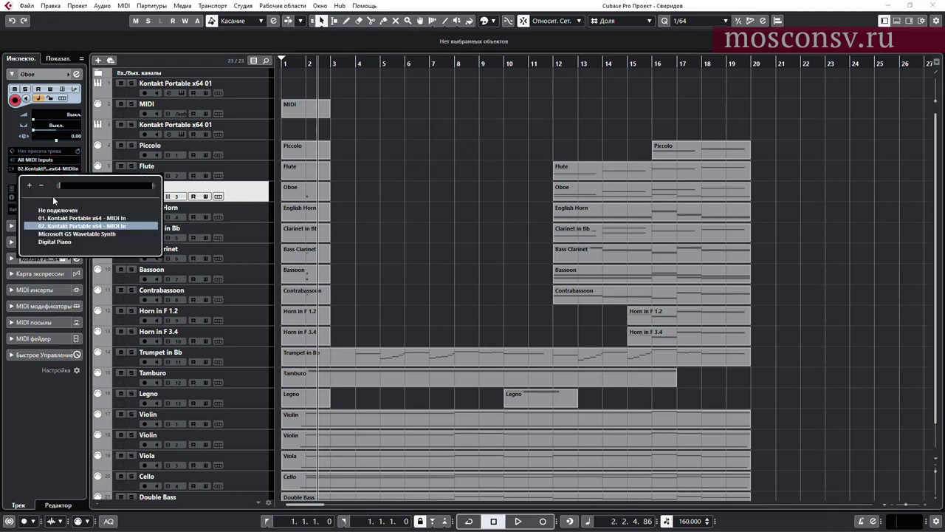
click(55, 202)
Route the English Horn and Clarinet in Bb tracks to 02. Kontakt Portable x64 - MIDI In.
click(249, 212)
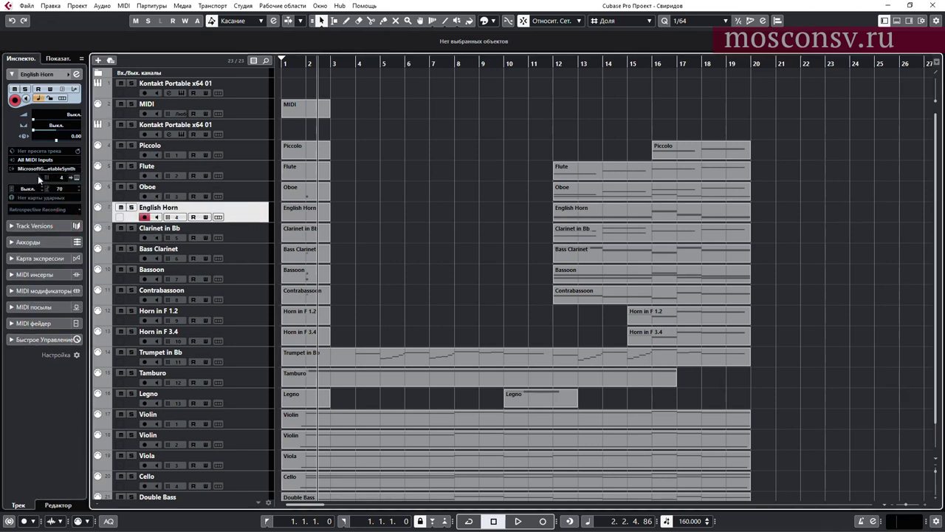
click(40, 169)
click(66, 214)
click(250, 233)
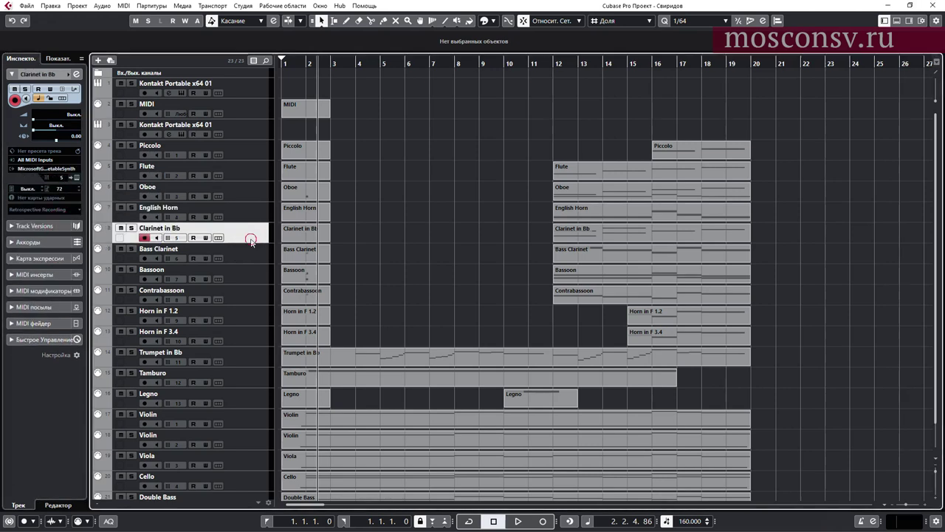
click(62, 170)
click(70, 226)
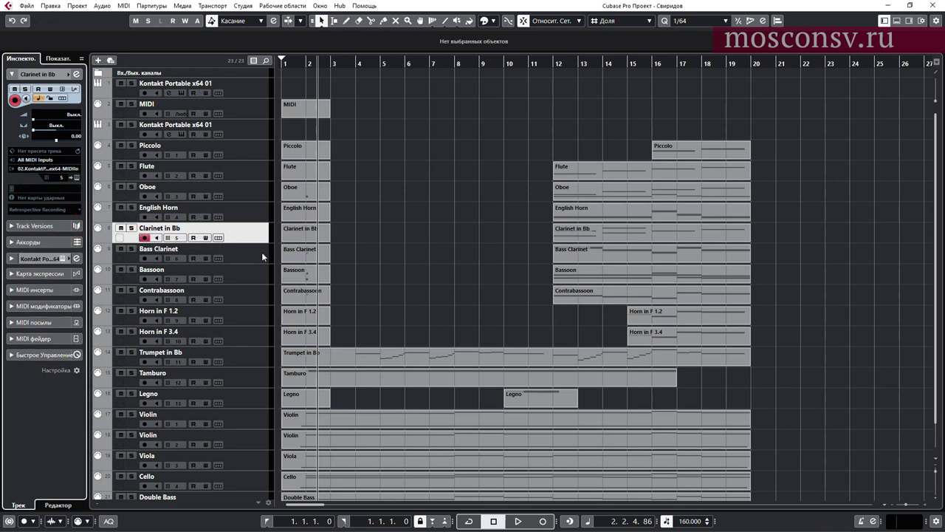
Route the Bass Clarinet track to 02. Kontakt Portable x64 - MIDI In and check its patch's MIDI channel in the rack.
click(261, 251)
click(56, 169)
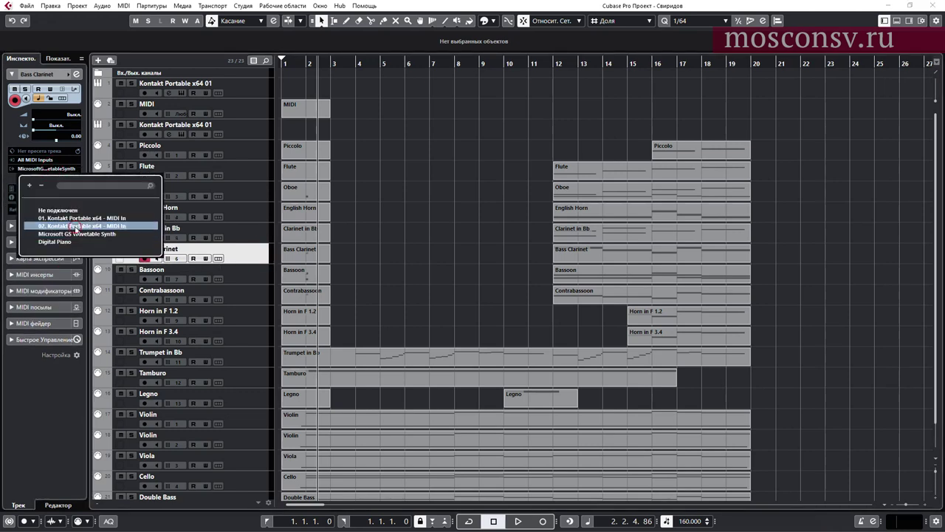
click(74, 225)
click(77, 179)
drag(709, 181, 726, 305)
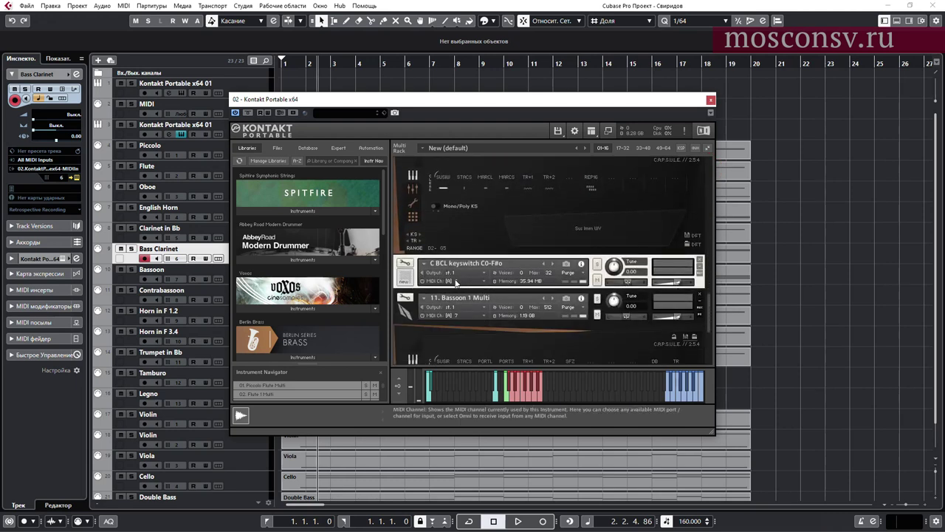
click(711, 99)
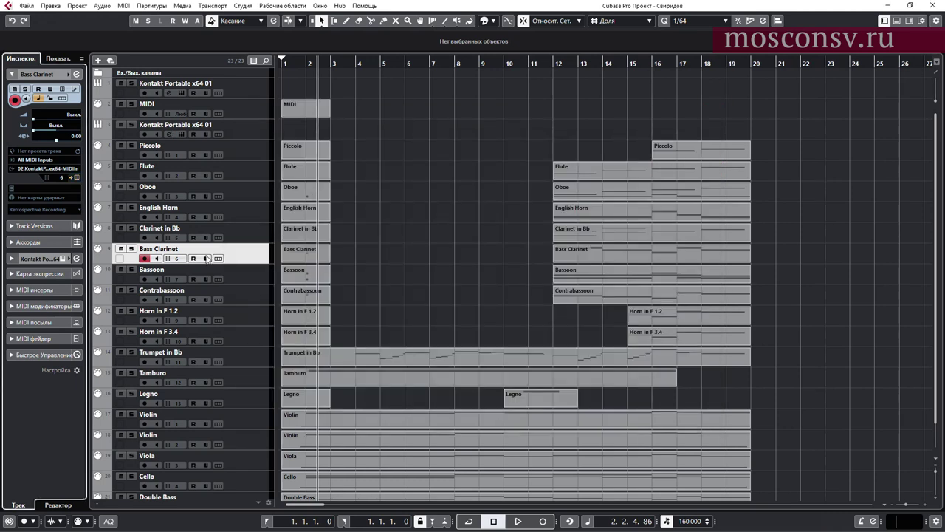
Route the Bassoon and Contrabassoon tracks to 02. Kontakt Portable x64 - MIDI In.
click(246, 276)
click(60, 169)
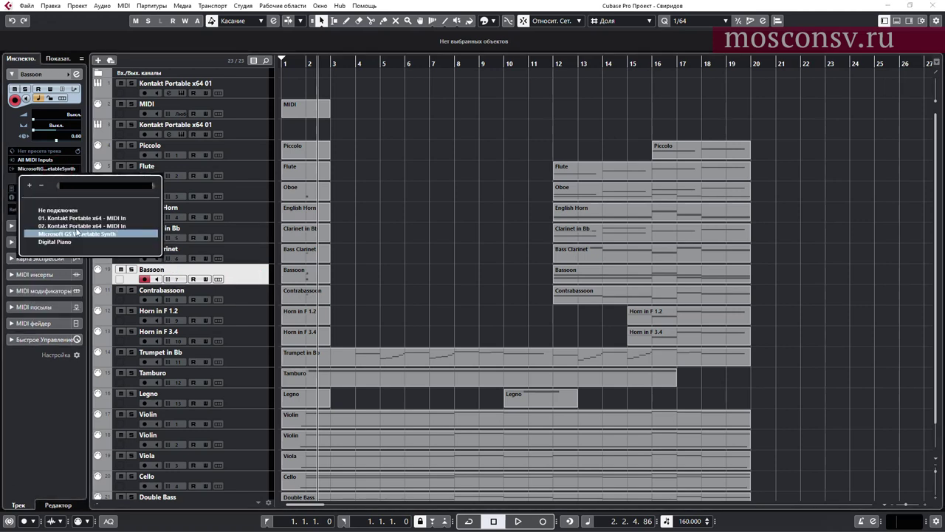
click(74, 232)
click(249, 296)
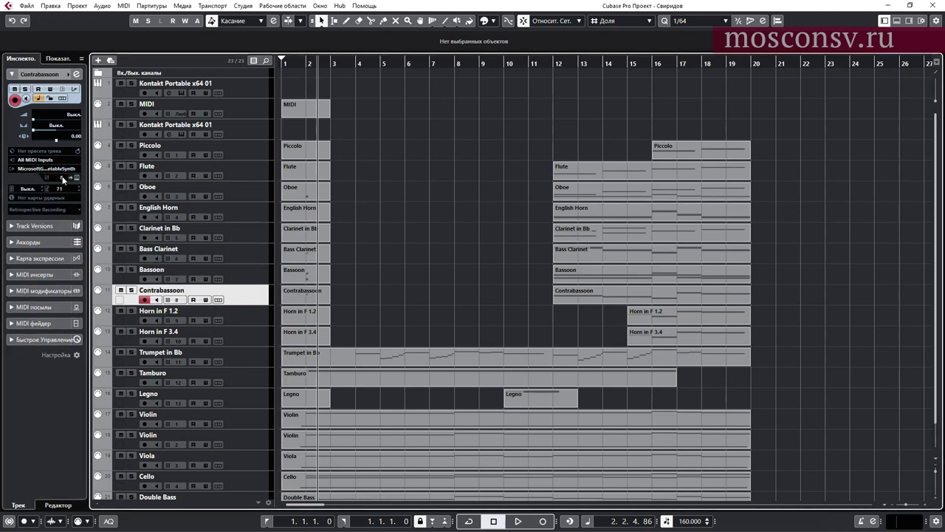
click(58, 169)
click(91, 226)
Play back the woodwind entry from just before bar 12.
click(543, 64)
key(space)
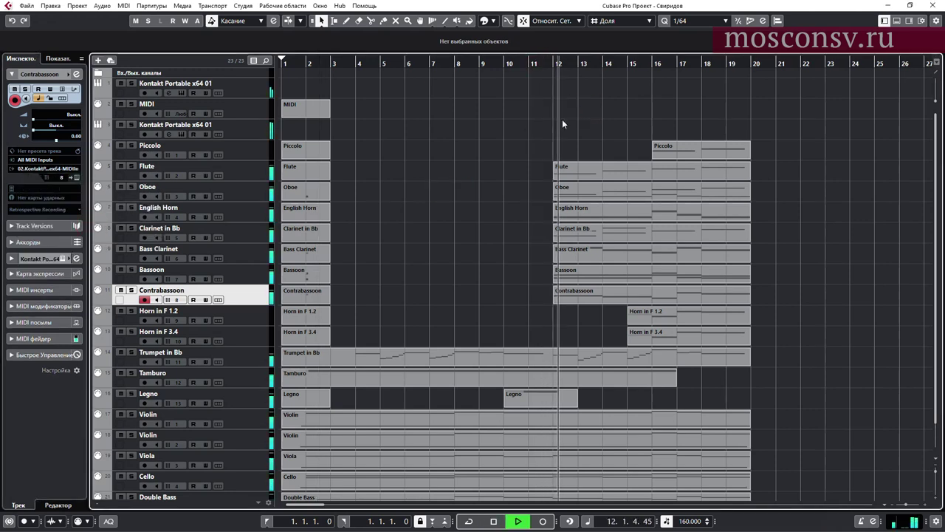
key(space)
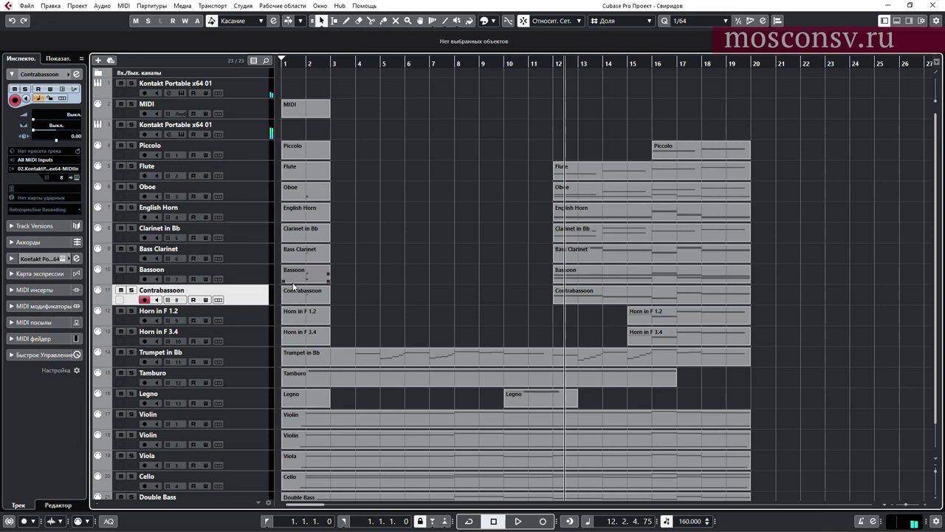
Open the Contrabassoon part that starts at bar 12 and lower the velocities of all its notes.
double_click(583, 294)
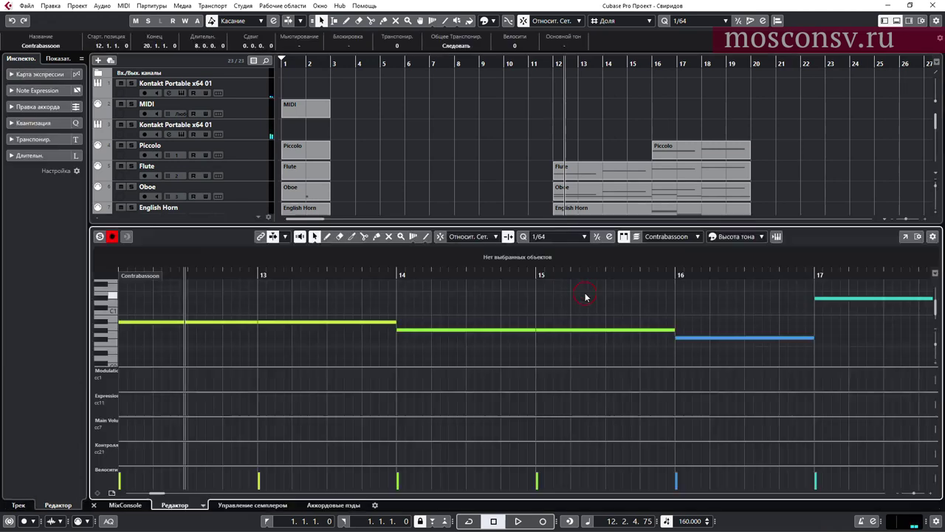
scroll(486, 307, down, 6)
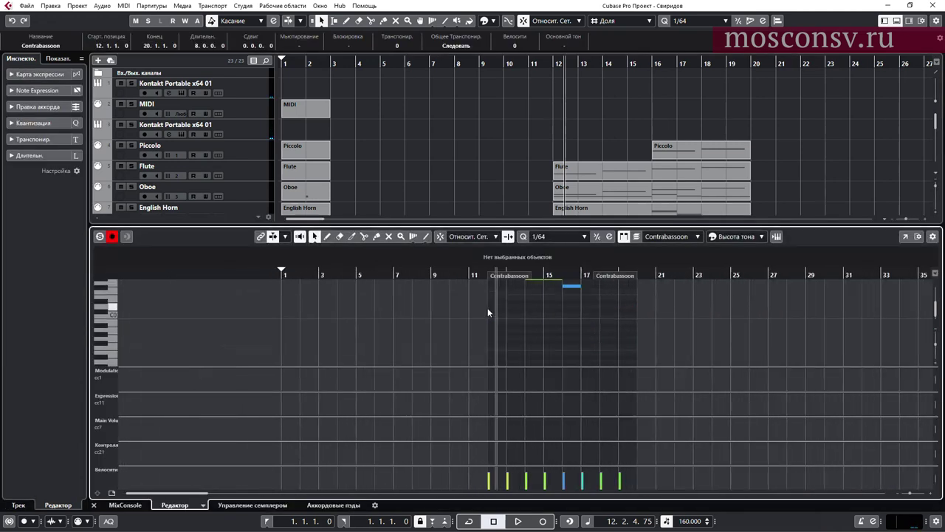
key(g)
scroll(482, 339, up, 3)
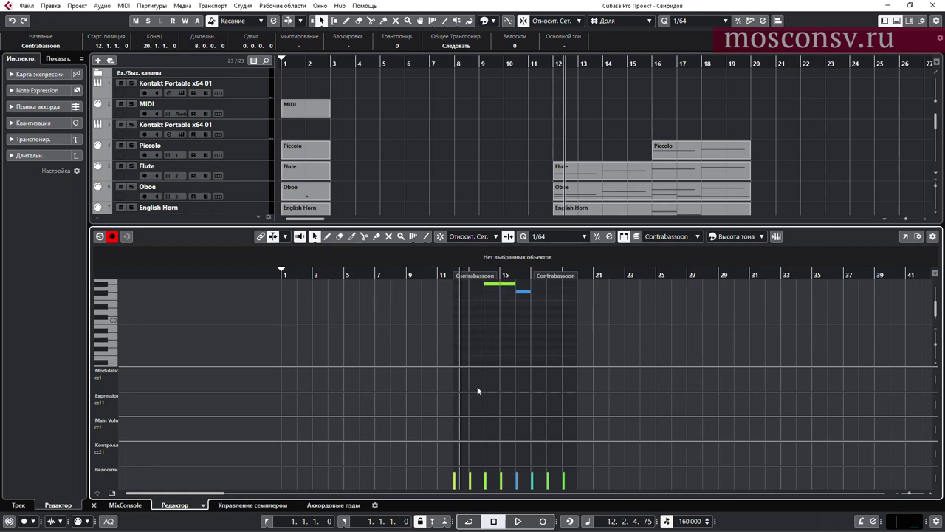
key(g)
key(g)
mouse_move(399, 483)
mouse_down()
mouse_move(448, 486)
mouse_move(416, 480)
mouse_up()
drag(404, 479, 489, 479)
Play the passage around bar 12 to hear the softer contrabassoon in the mix.
click(555, 118)
key(space)
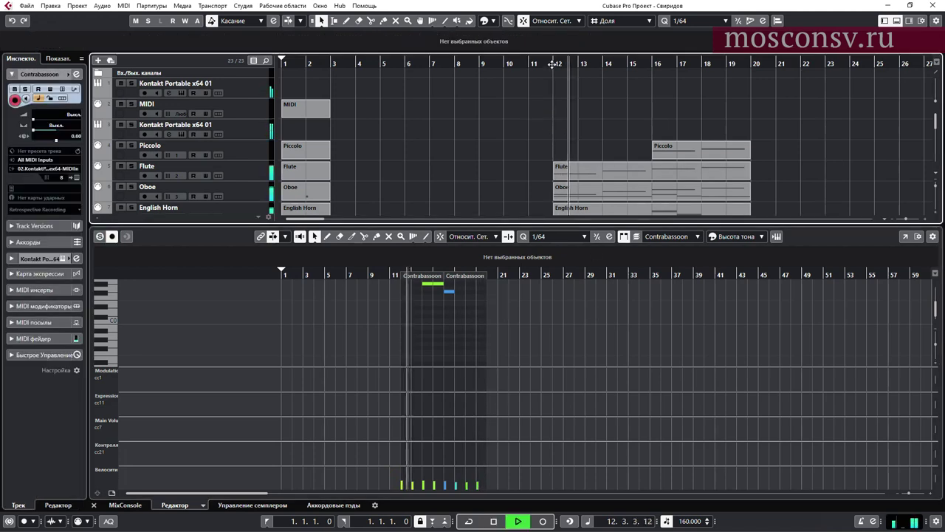
key(space)
Open the Bass Clarinet part that starts at bar 12 and lower all its note velocities to about 30.
scroll(566, 123, down, 3)
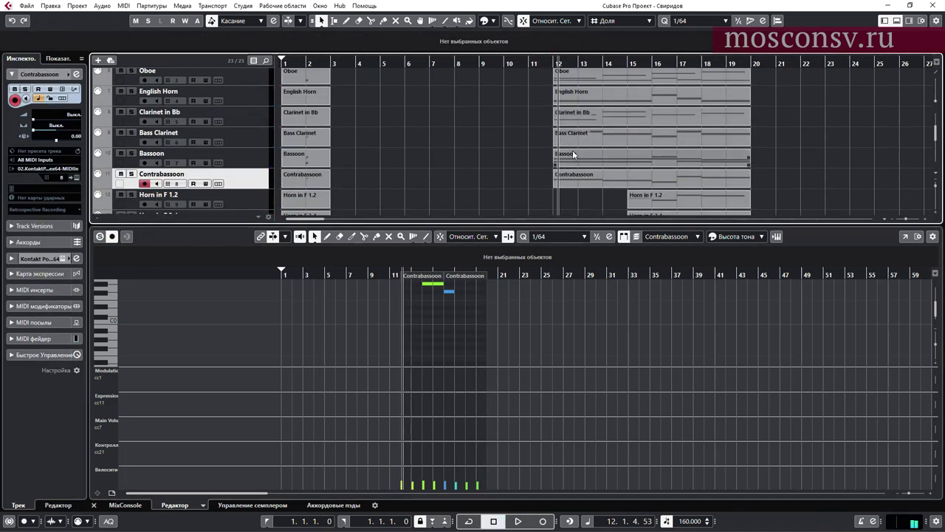
click(576, 138)
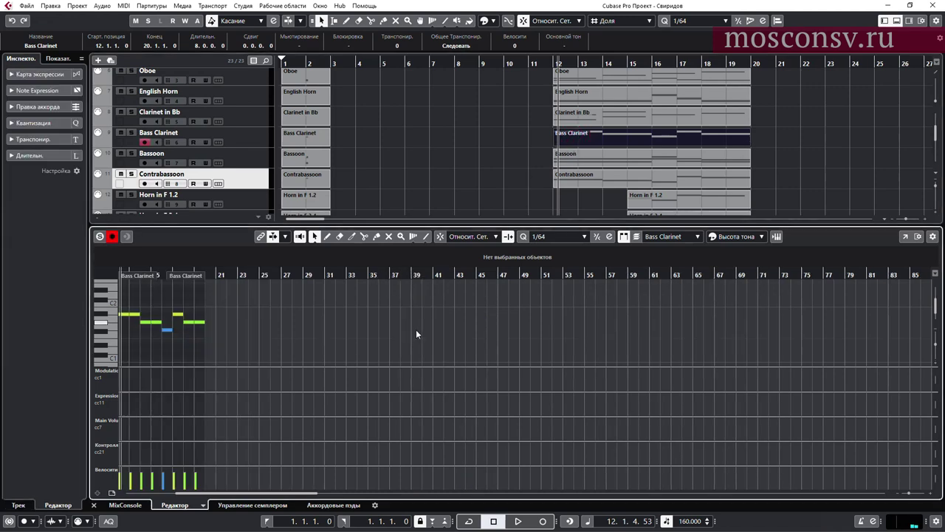
scroll(418, 332, left, 4)
scroll(399, 334, down, 3)
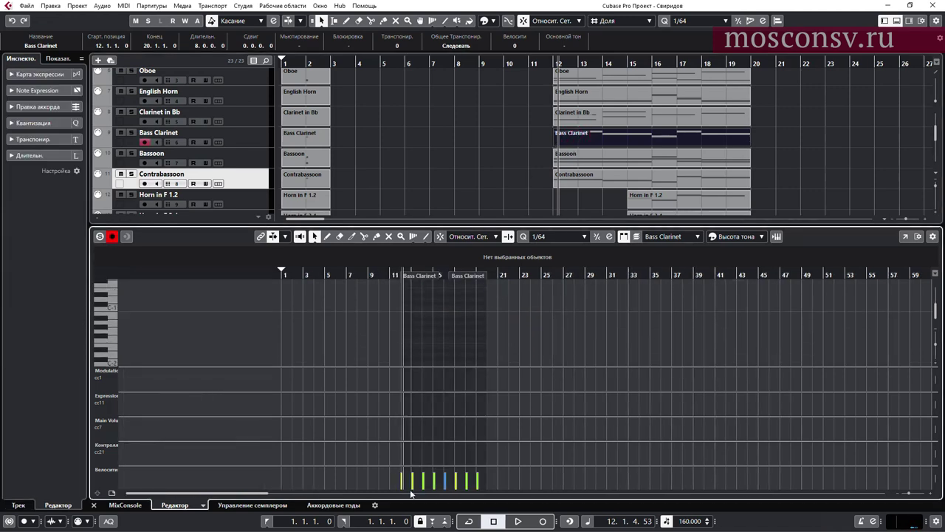
drag(404, 485, 493, 483)
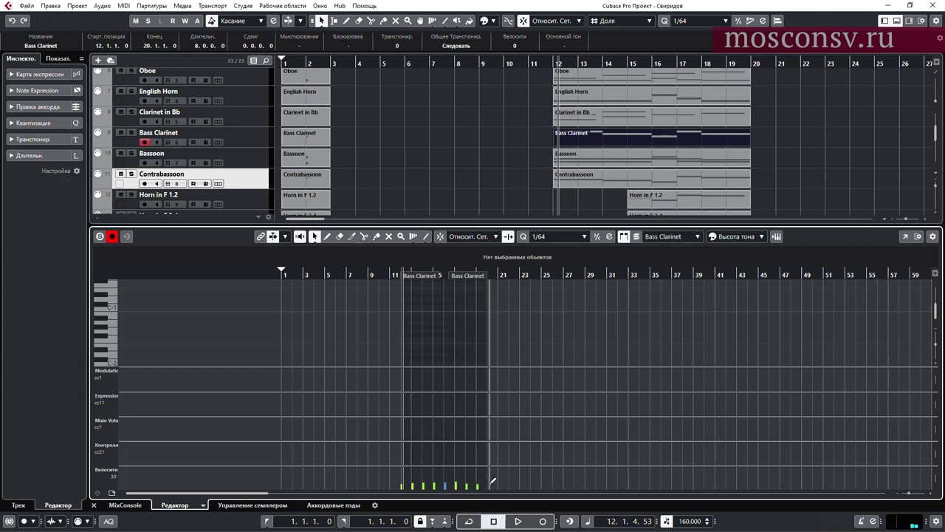
Play back the woodwind passage around bars 12 to 14, stop playback and close the note editor.
click(520, 117)
key(space)
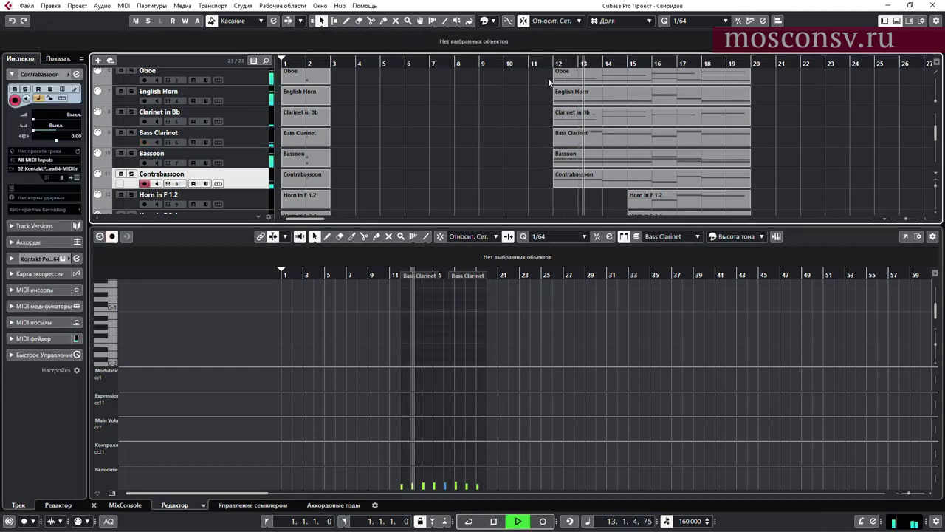
click(545, 99)
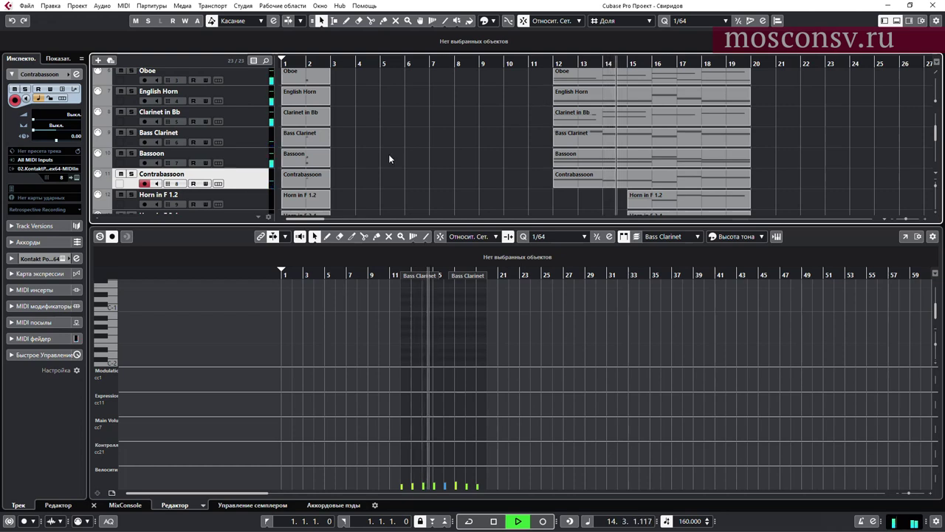
key(space)
key(ctrl+alt+e)
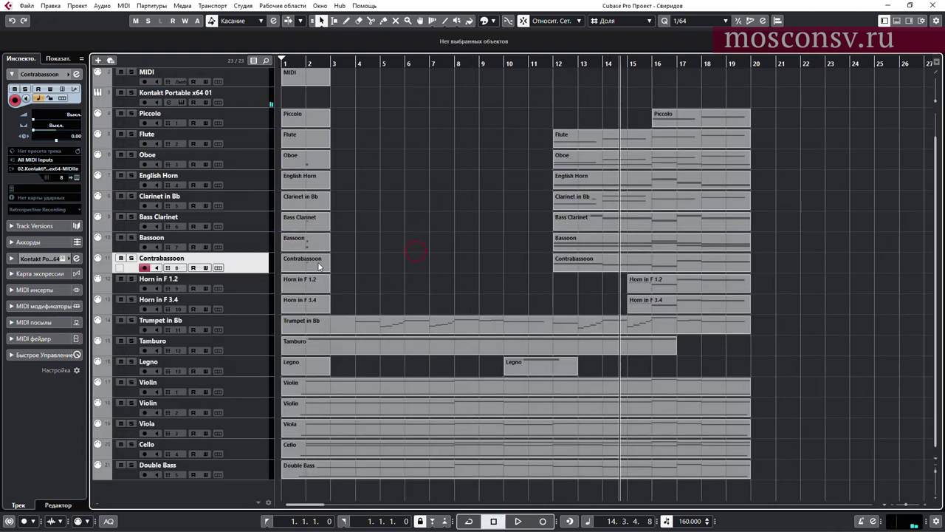
Solo the eight woodwind tracks from Piccolo to Contrabassoon and play them from bar 12.
click(131, 258)
click(132, 216)
click(132, 196)
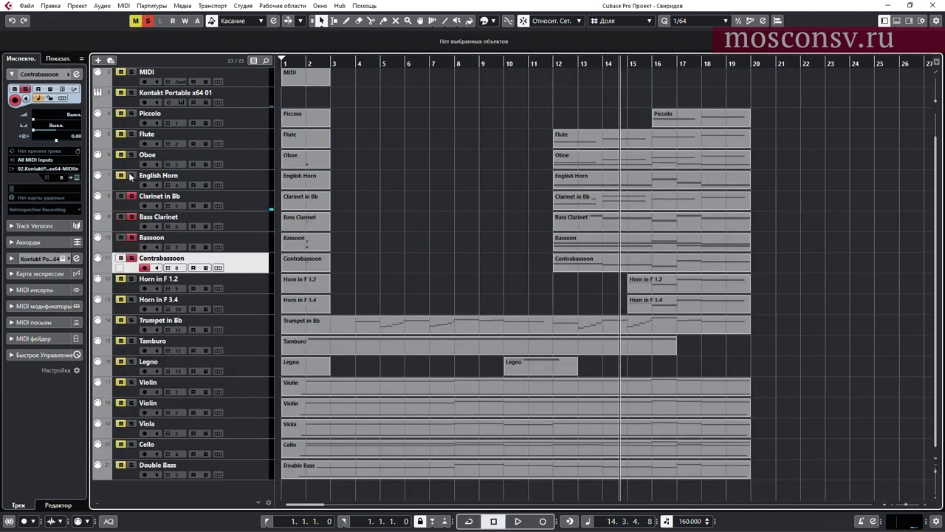
click(129, 158)
click(131, 155)
click(131, 176)
click(132, 135)
click(131, 113)
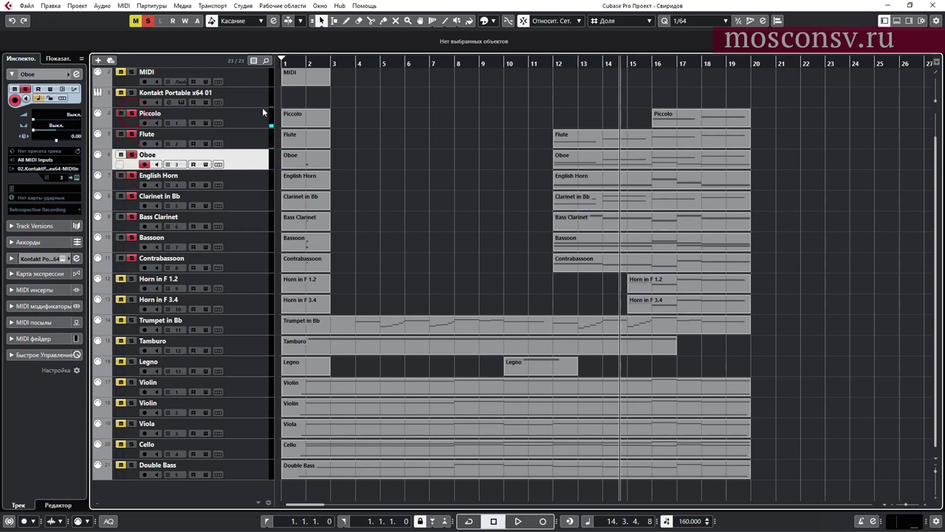
double_click(553, 63)
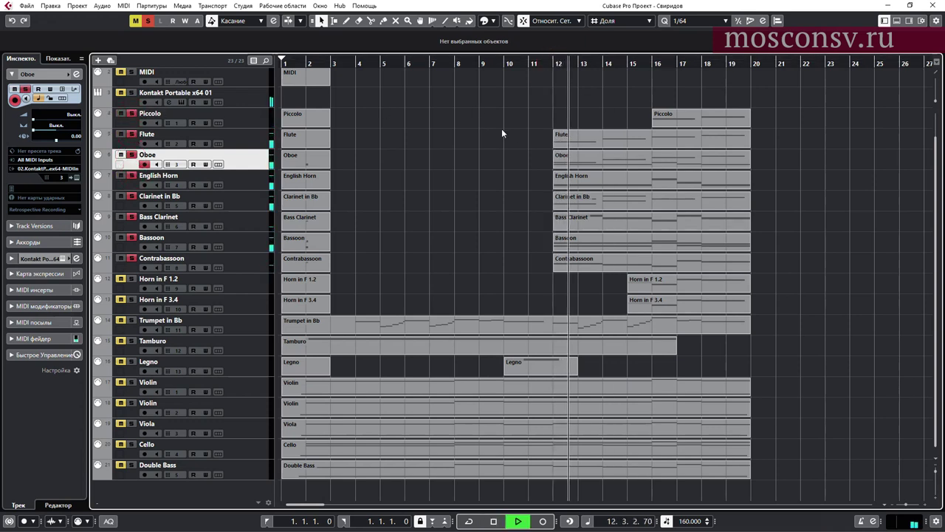
key(space)
Open the Contrabassoon part that starts at bar 12 and lower its note velocities further.
click(598, 264)
double_click(599, 264)
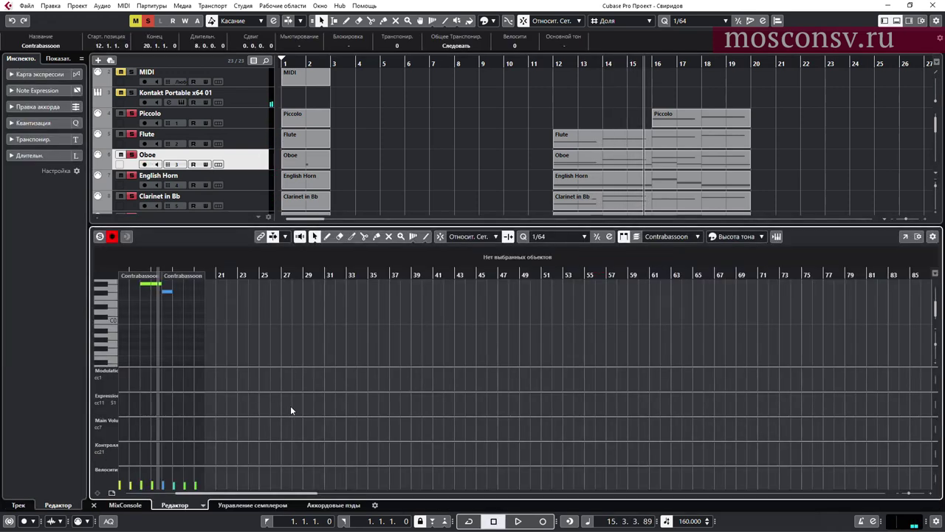
key(g)
key(g)
key(g)
key(g)
mouse_move(324, 477)
mouse_down()
mouse_move(379, 486)
mouse_move(343, 487)
mouse_move(384, 484)
mouse_up()
Play the soloed woodwinds through to bar 19 with the note editor closed, and stop playback.
key(space)
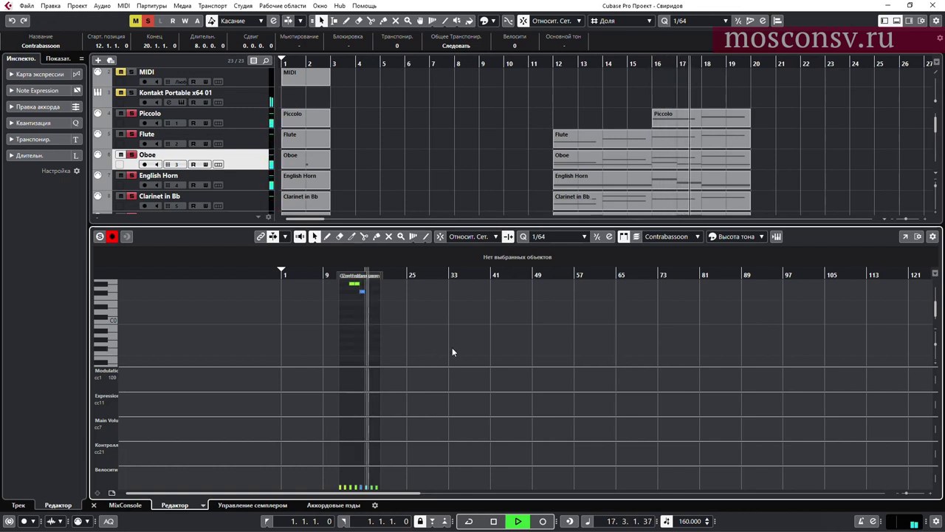
key(ctrl+alt+e)
click(498, 225)
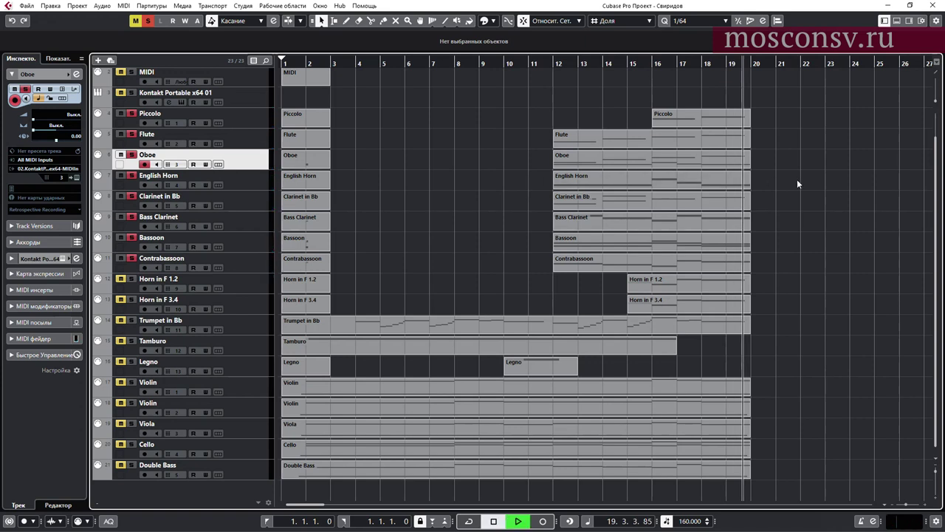
key(space)
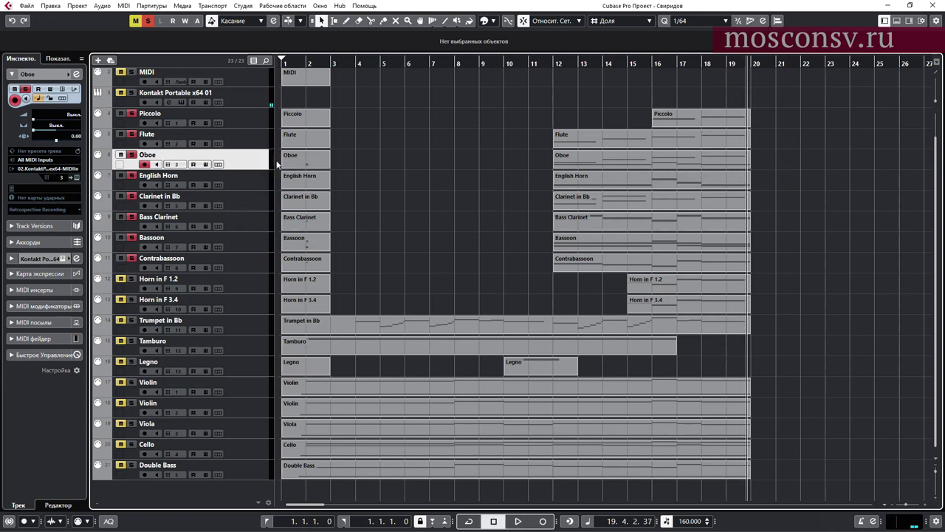
Open the second Kontakt instance to review its woodwind instruments, and close its window.
click(77, 177)
click(685, 131)
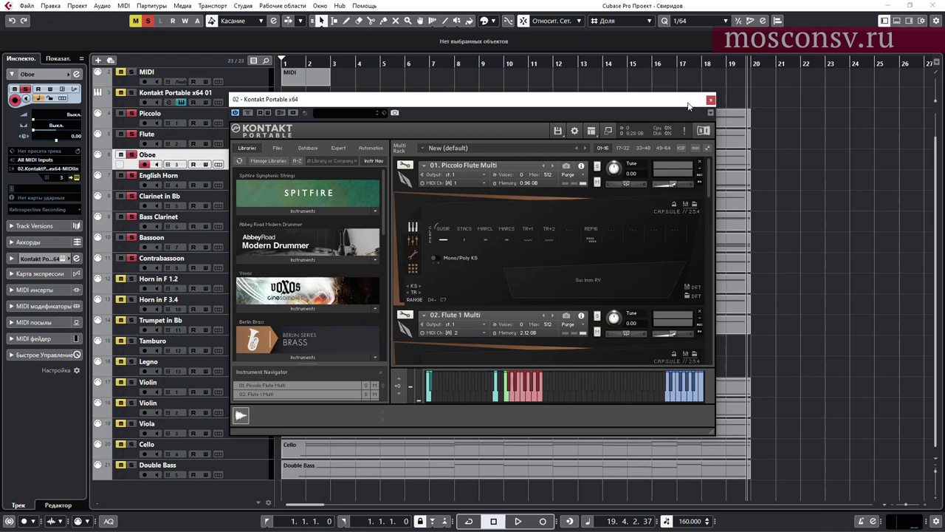
click(711, 101)
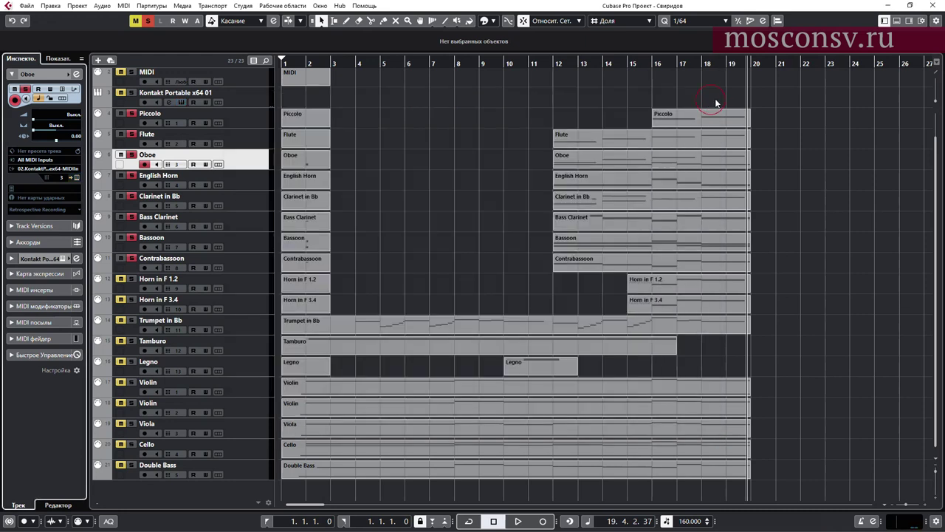
Unsolo all the woodwind tracks and place the playback cursor in bar 11.
click(134, 259)
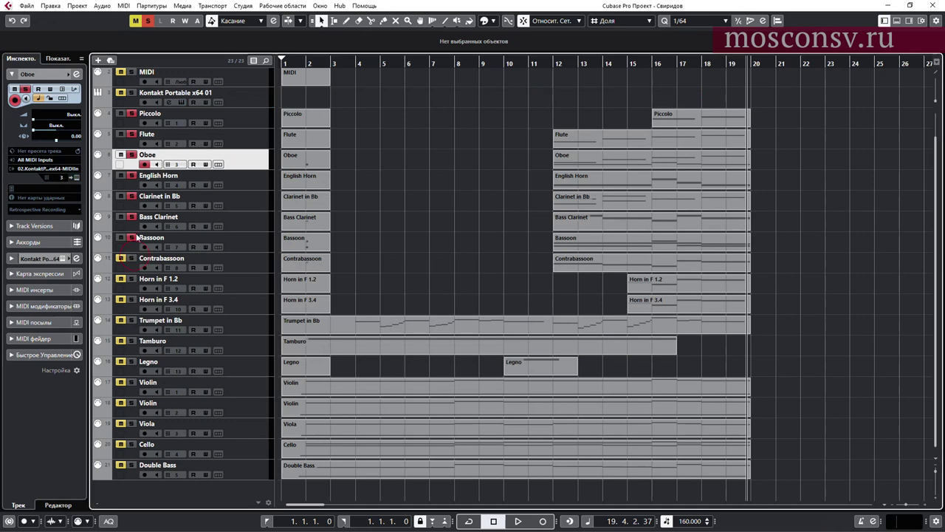
click(132, 217)
click(133, 197)
click(131, 154)
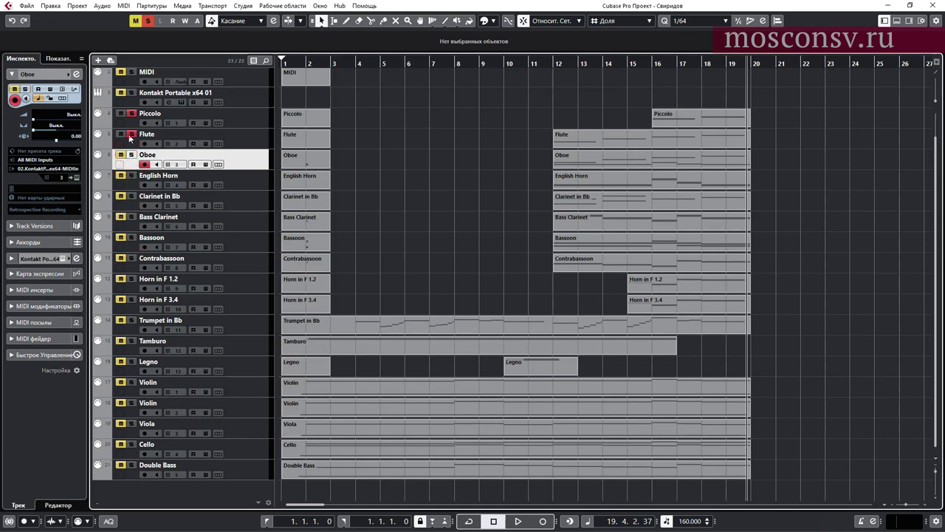
click(131, 134)
click(131, 113)
click(541, 64)
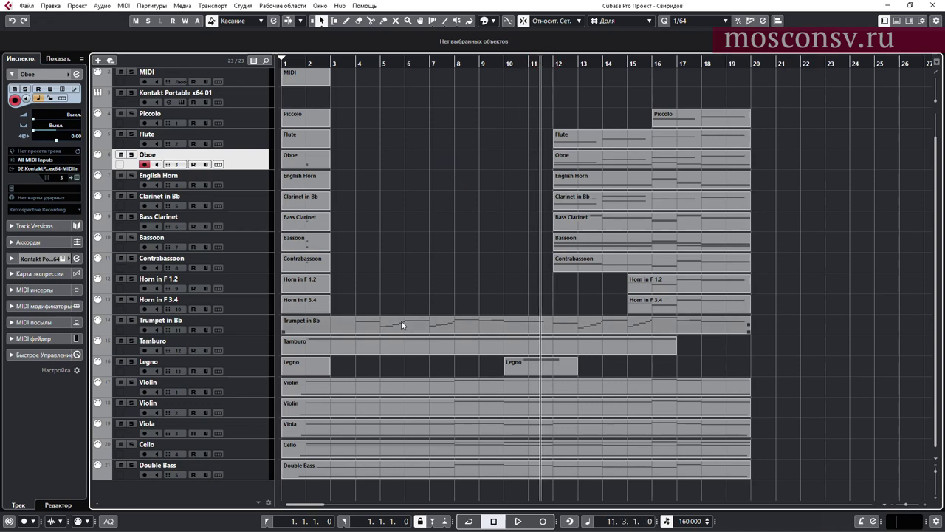
Add a third Kontakt Portable x64 instrument with its own track below Horn in F 1.2.
click(252, 282)
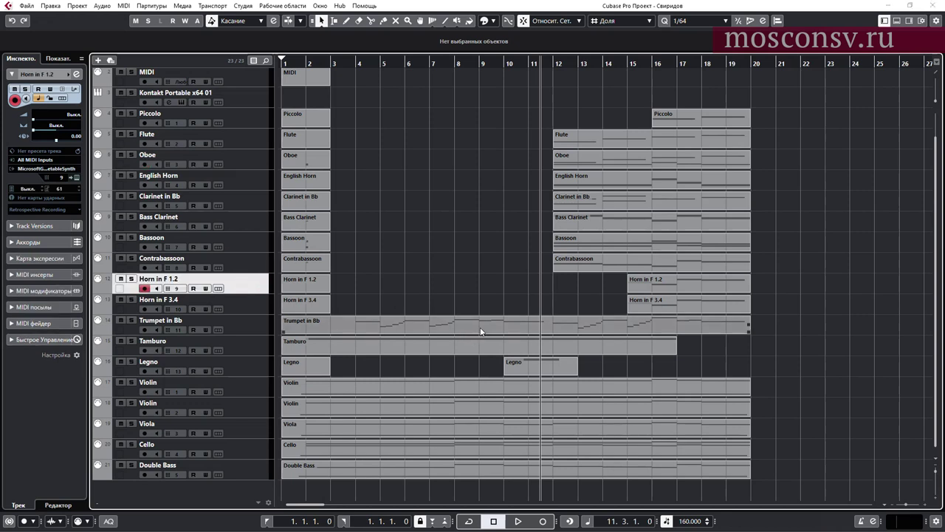
key(F11)
click(433, 220)
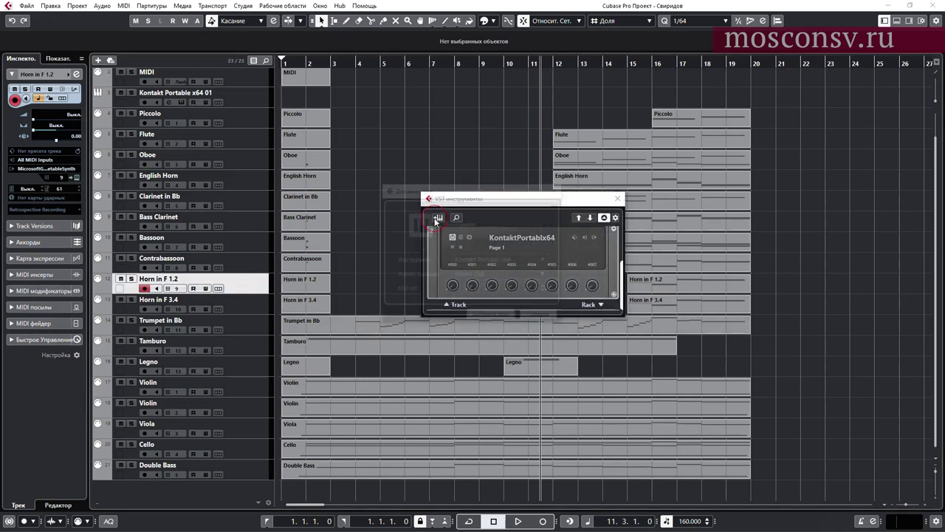
click(510, 316)
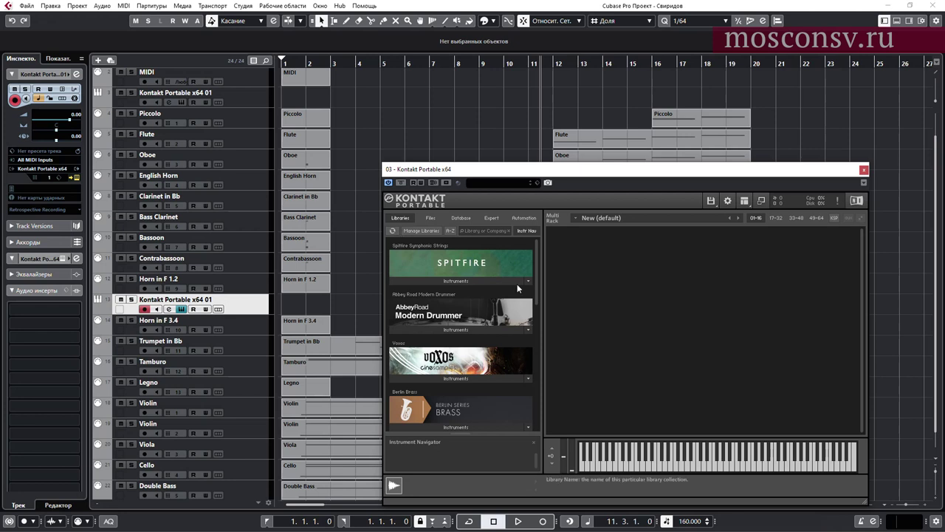
Load 05. Horn Ensemble Multi from the Berlin Brass multi articulations into the third Kontakt instance and close its window.
scroll(538, 296, down, 5)
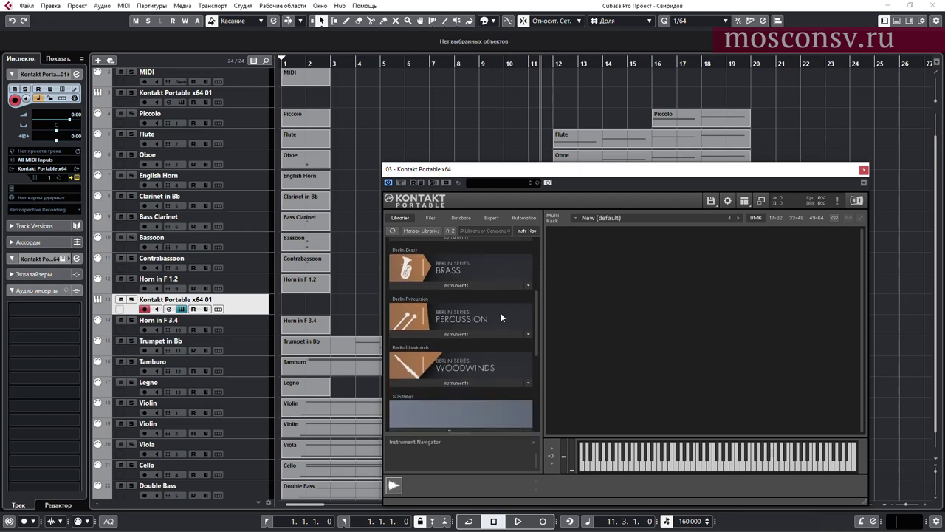
click(450, 285)
click(451, 300)
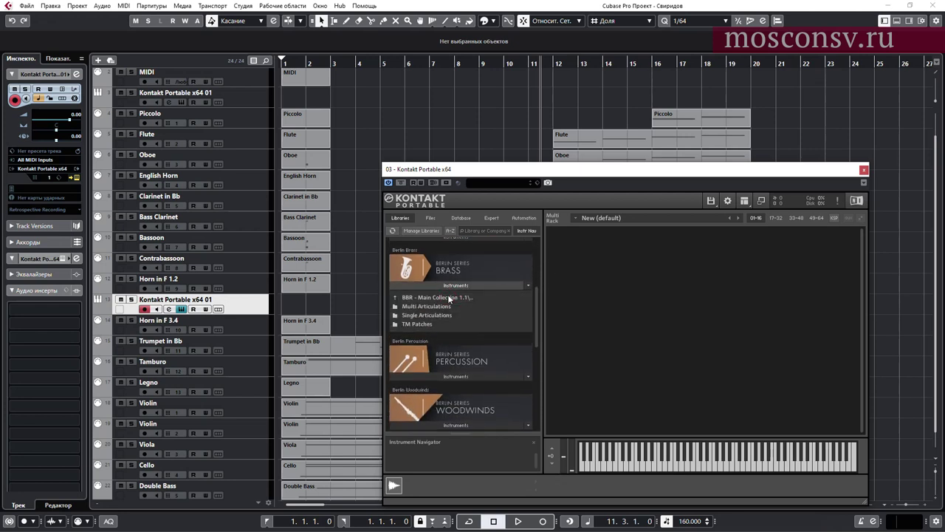
click(451, 312)
click(436, 297)
click(427, 306)
scroll(497, 370, down, 1)
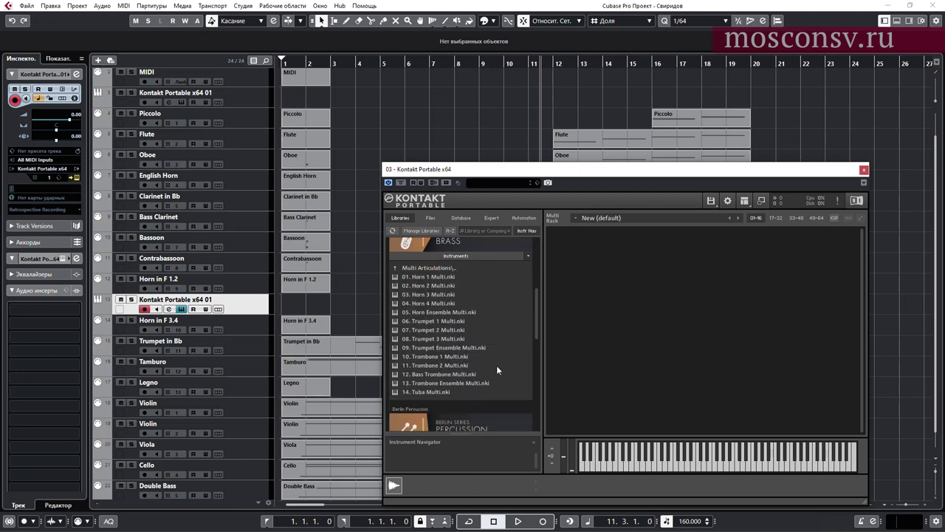
click(434, 312)
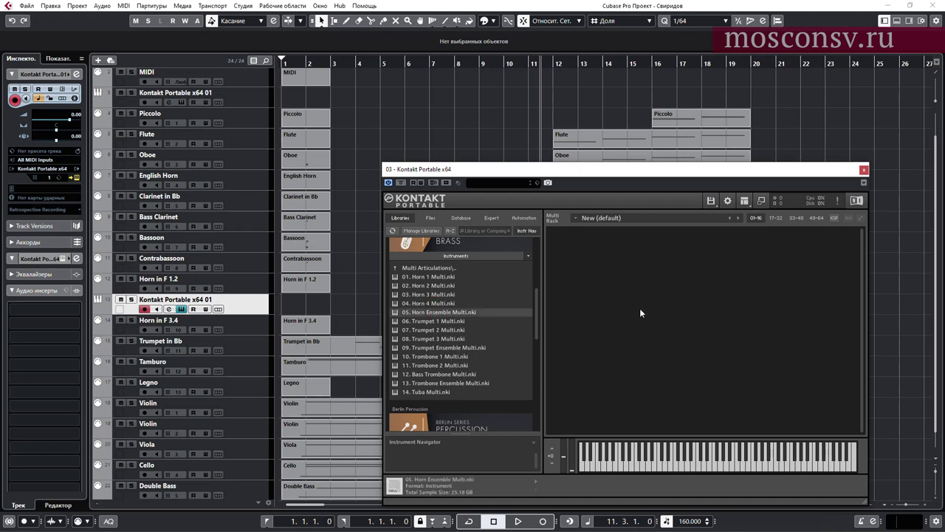
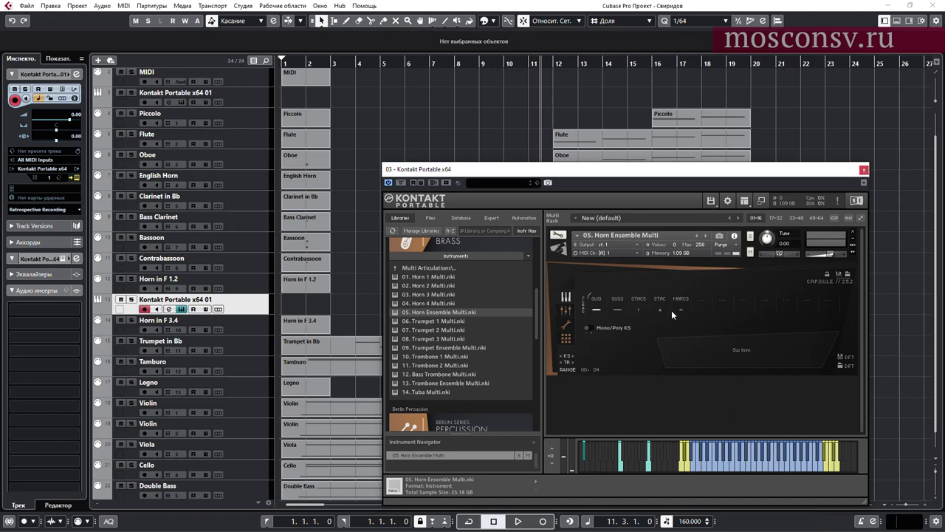
click(864, 170)
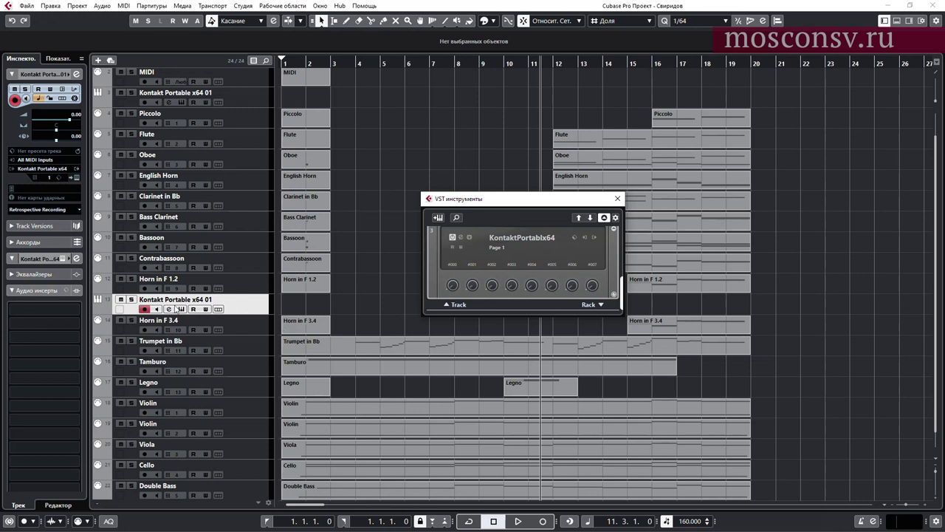
Add 09. Trumpet Ensemble Multi from the Berlin Brass multi articulations to the third Kontakt instance and close its window.
click(75, 178)
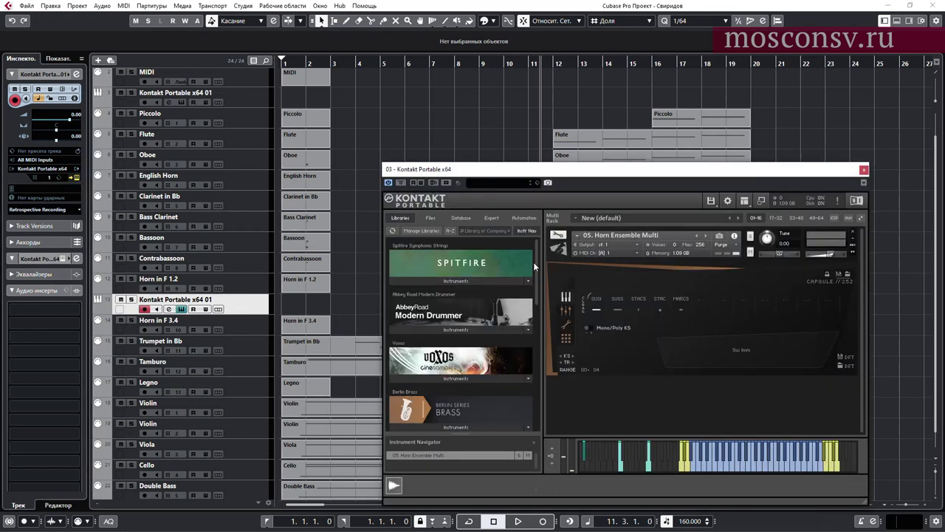
scroll(533, 261, down, 4)
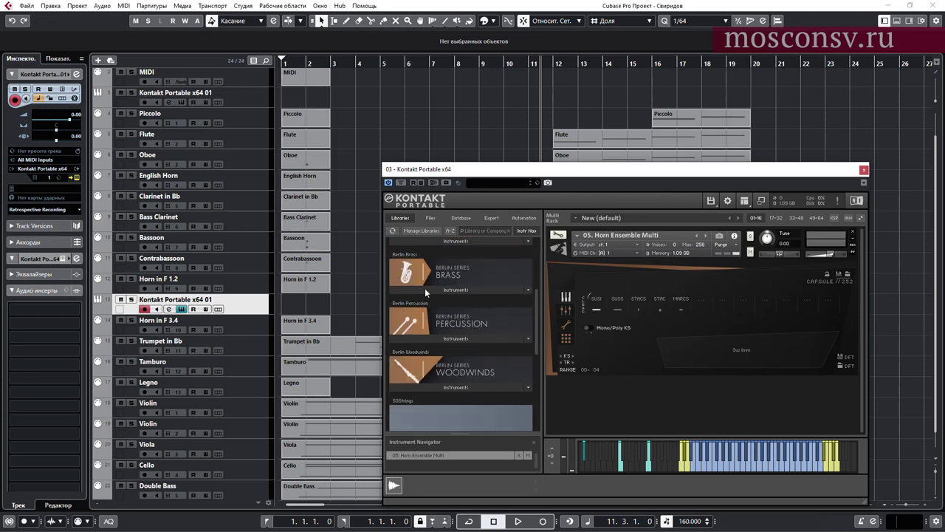
click(427, 290)
click(432, 298)
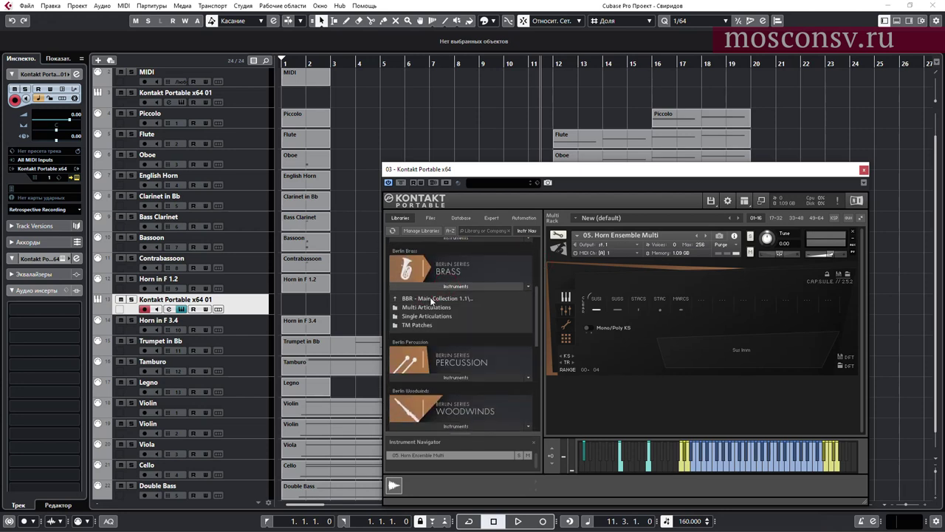
double_click(432, 299)
double_click(433, 299)
double_click(428, 309)
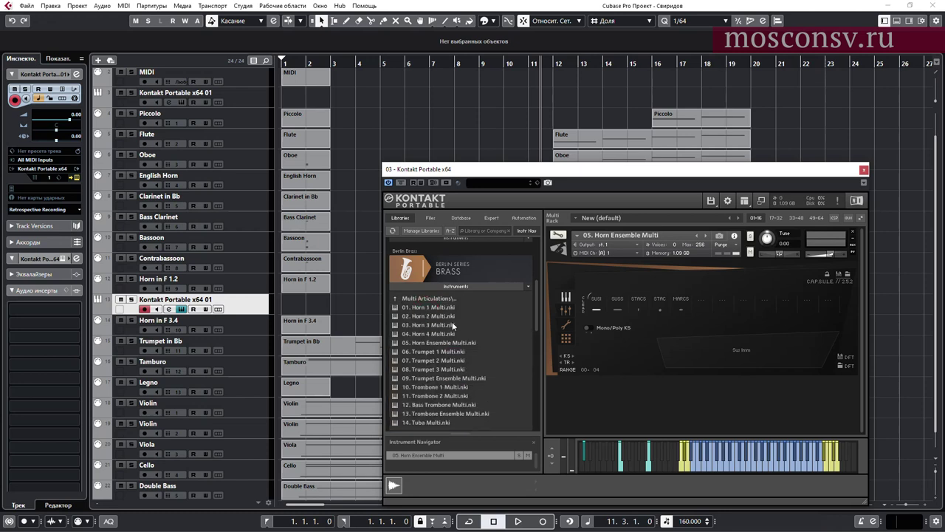
click(447, 378)
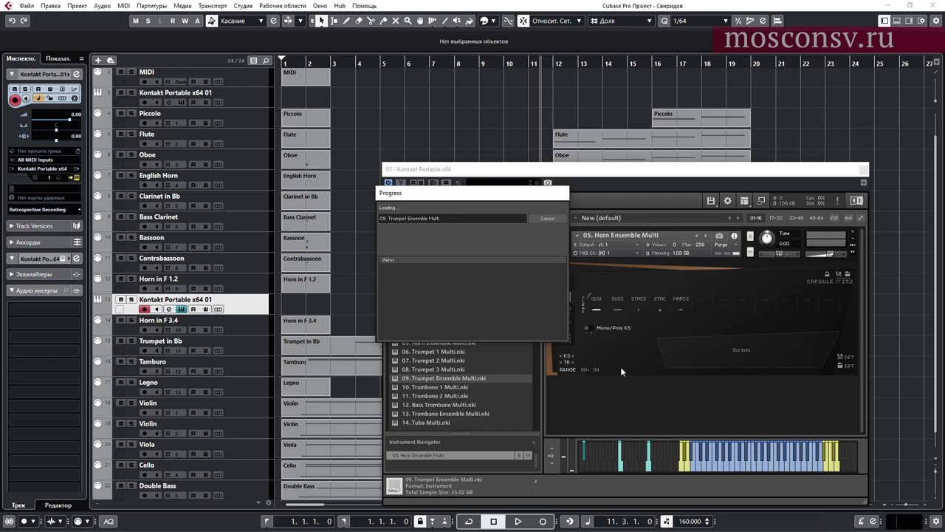
click(865, 169)
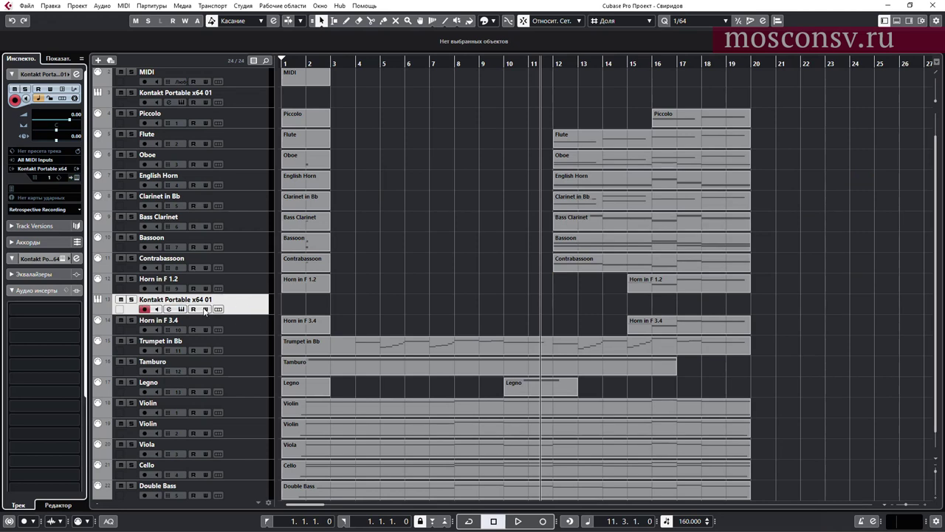
Move the new Kontakt track above Horn in F 1.2 and route that horn track to 03. Kontakt Portable x64 on MIDI channel 1.
drag(233, 303, 234, 282)
click(246, 311)
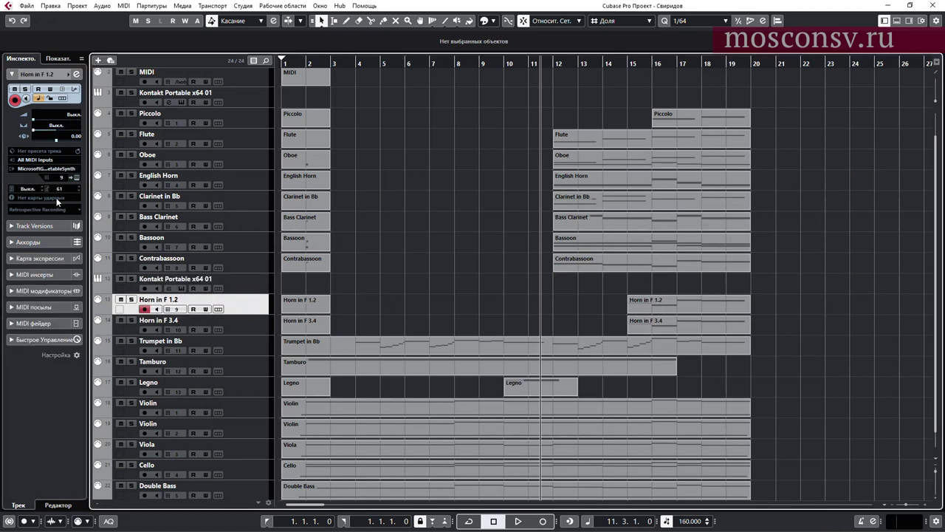
click(61, 171)
click(79, 241)
click(61, 180)
click(70, 197)
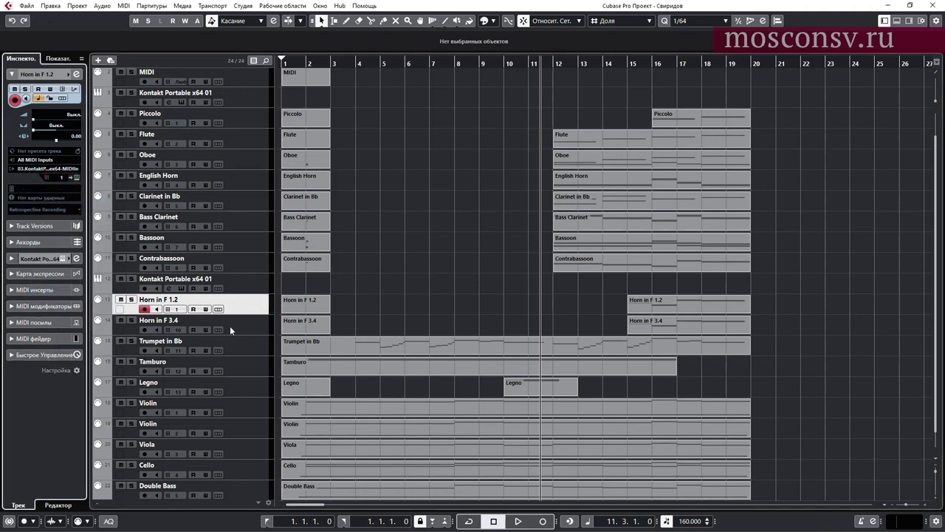
Route the Trumpet in Bb track to 03. Kontakt Portable x64 on MIDI channel 2 and check the trumpet ensemble's channel in Kontakt.
click(250, 347)
click(59, 159)
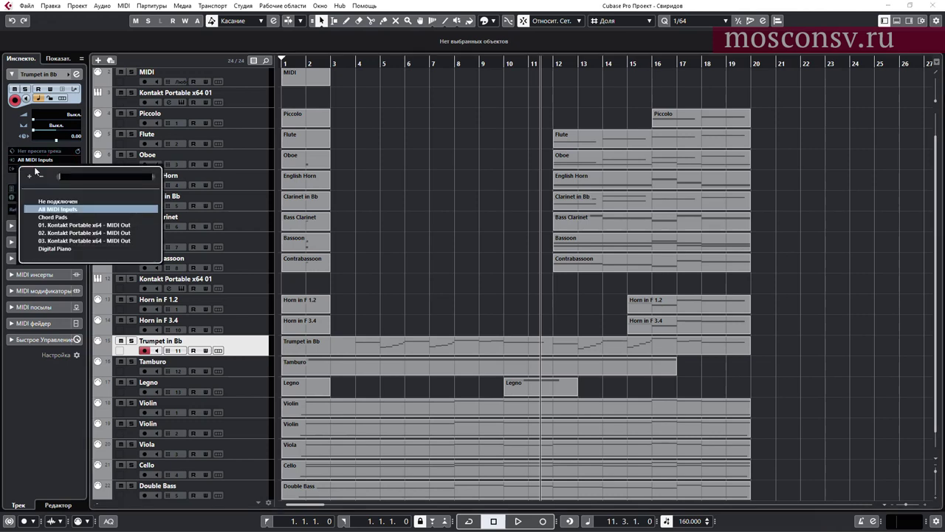
click(6, 180)
click(46, 169)
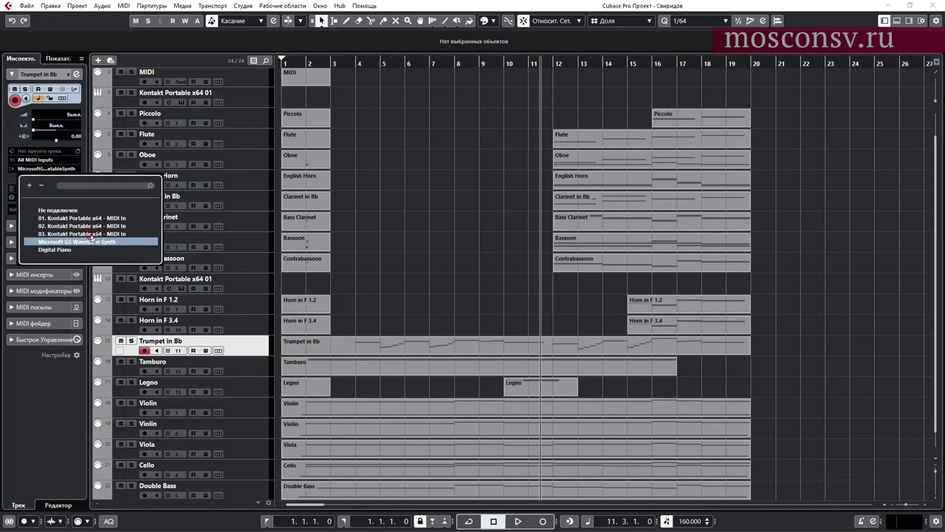
click(92, 235)
click(63, 179)
click(67, 218)
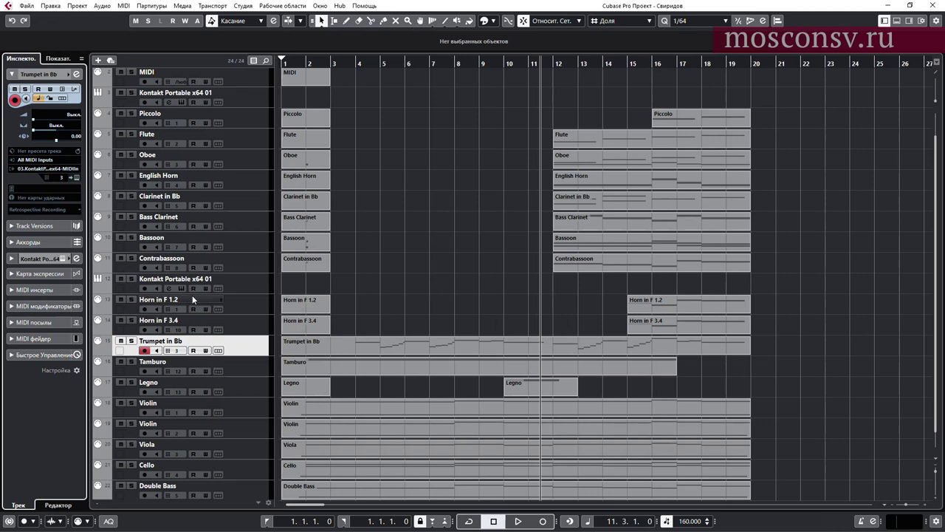
click(63, 179)
click(66, 206)
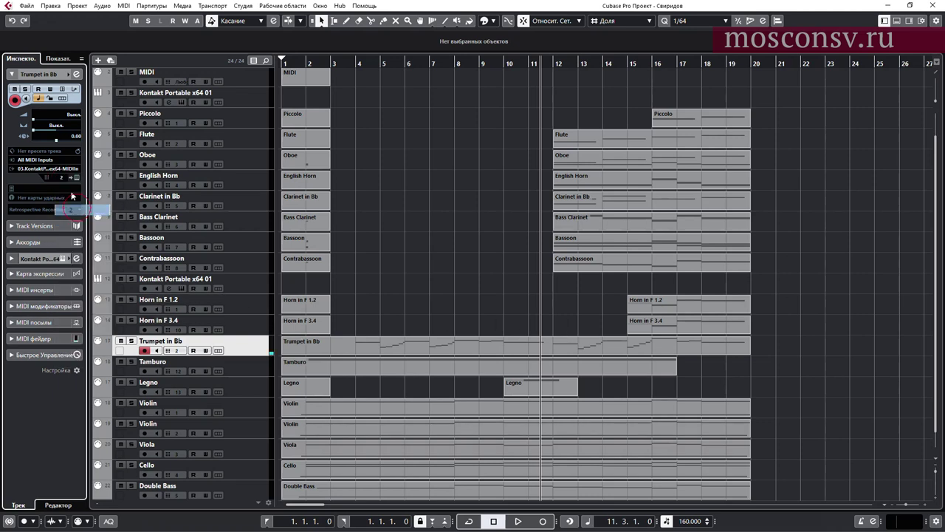
click(76, 177)
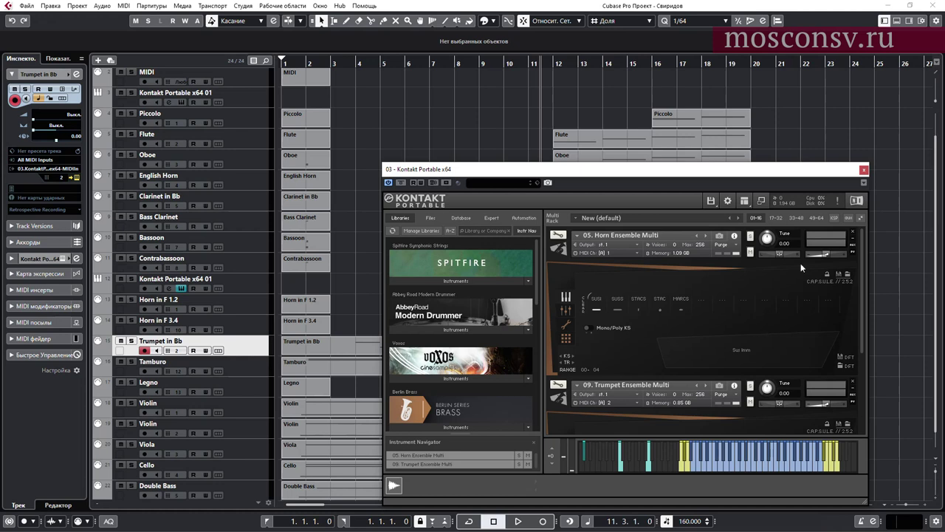
click(863, 170)
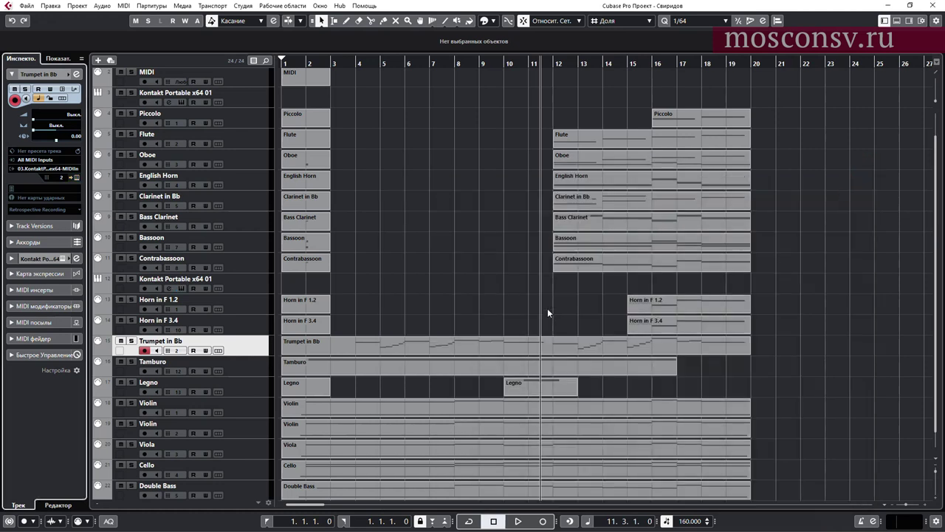
Play the full arrangement from around bar 4, then solo both Horn in F tracks and audition them from bar 15.
click(351, 63)
key(space)
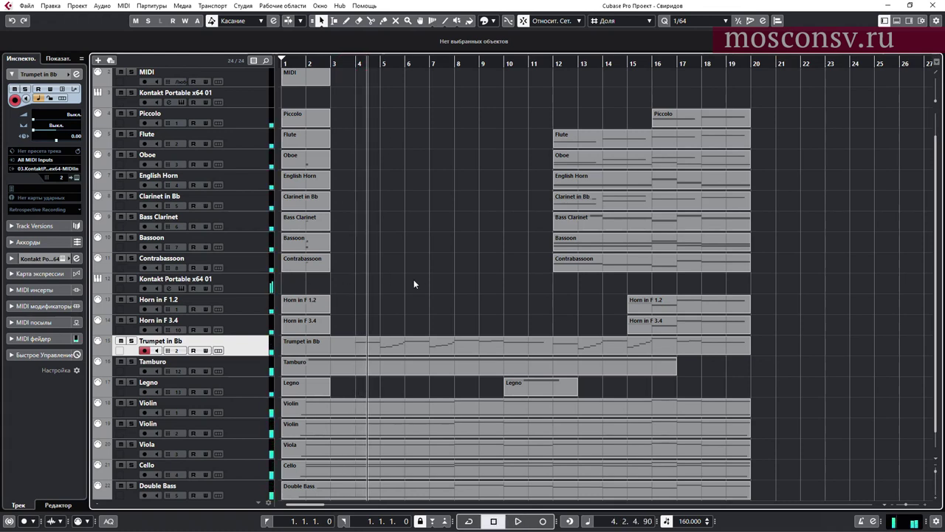
click(628, 64)
click(131, 299)
click(132, 320)
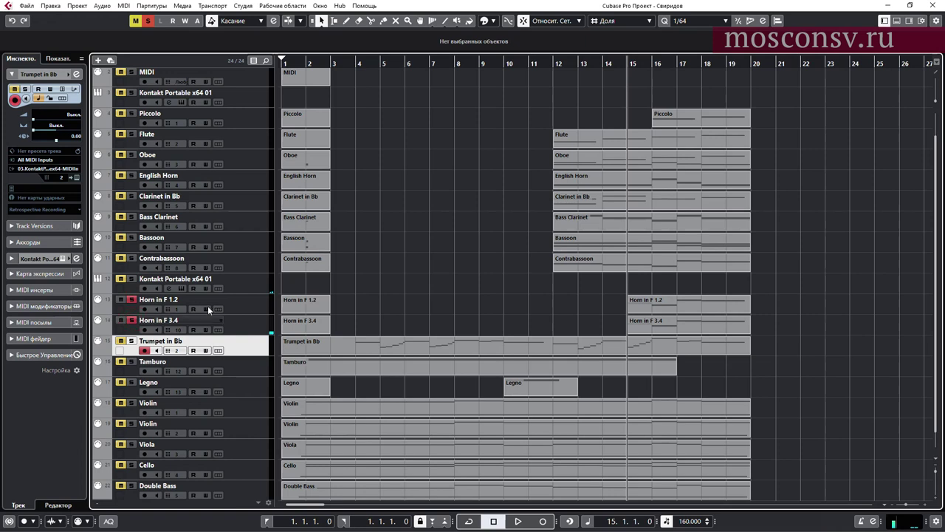
key(space)
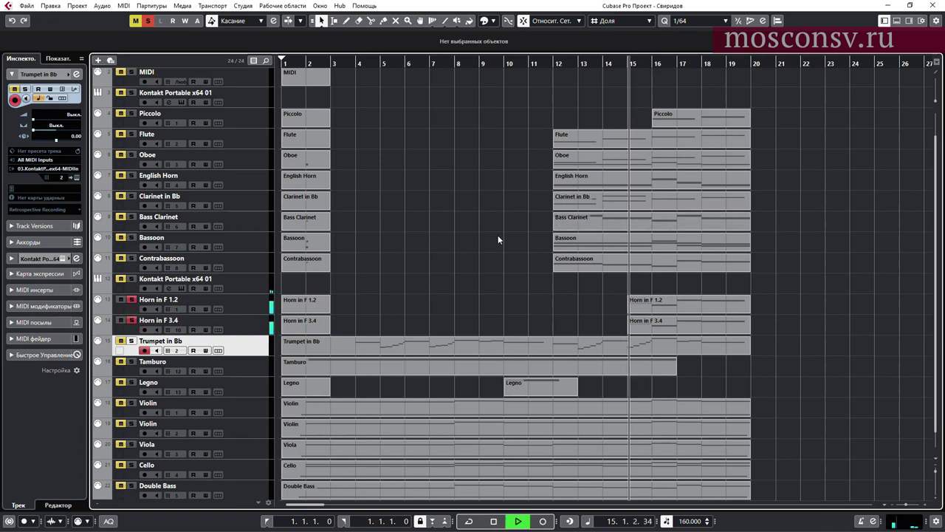
key(space)
Draw near-maximum Modulation (CC1) and Expression (CC11) points at bar 15 in the second Horn in F 1.2 part.
double_click(654, 304)
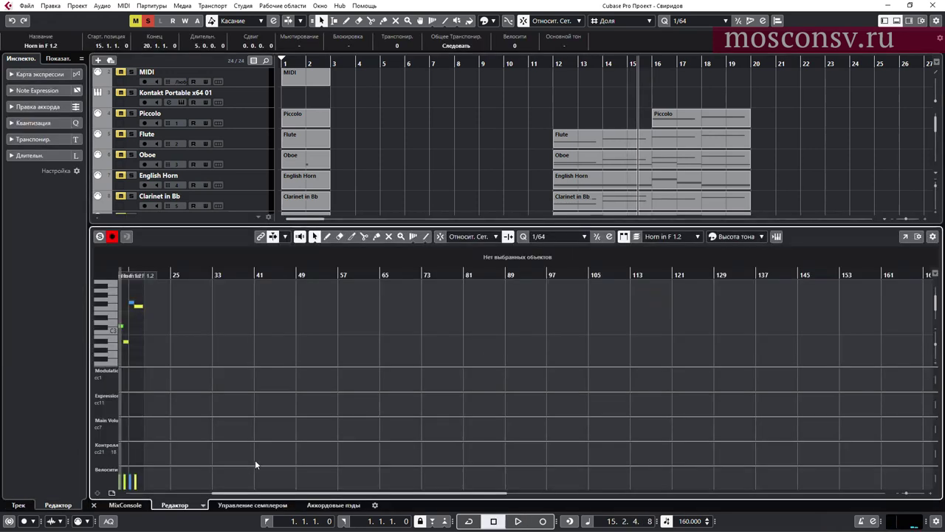
key(h)
key(h)
key(h)
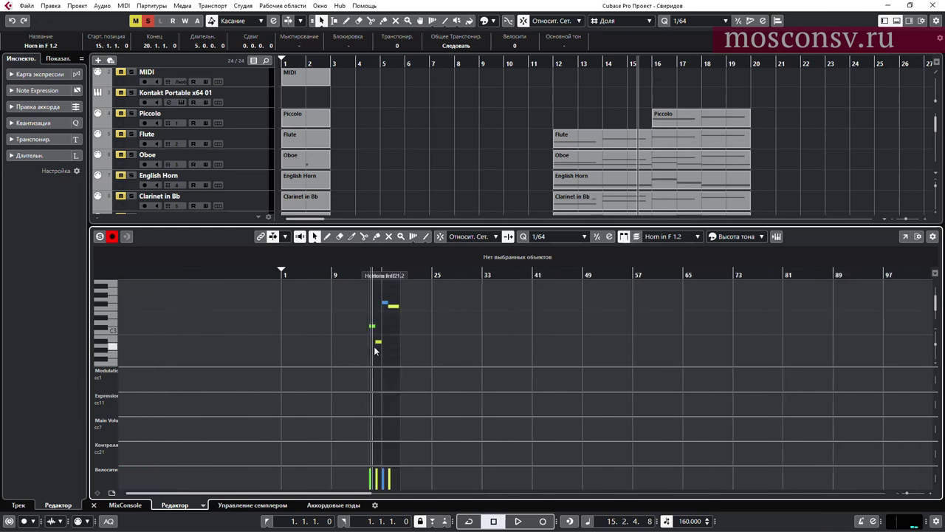
key(8)
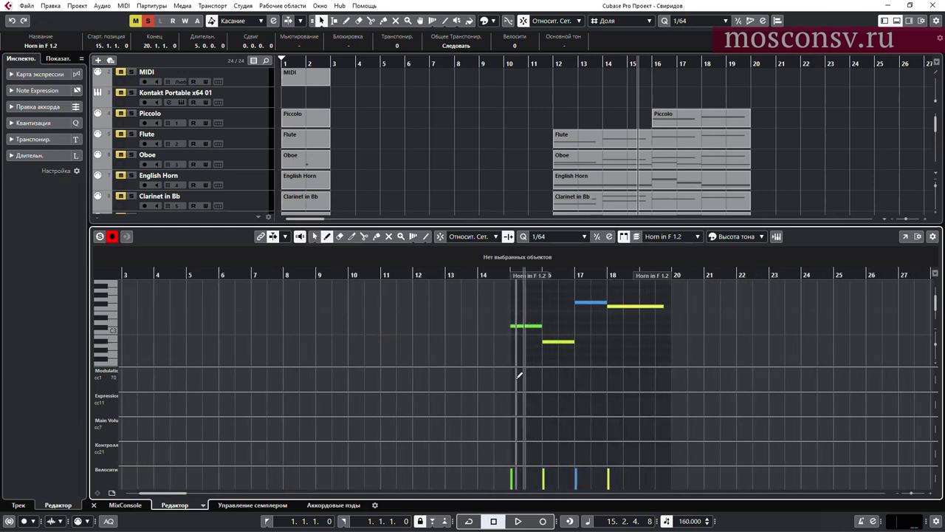
click(512, 369)
click(511, 394)
key(1)
Audition the soloed horns with the new controller points, then close the part editor and clear the solos.
key(space)
key(space)
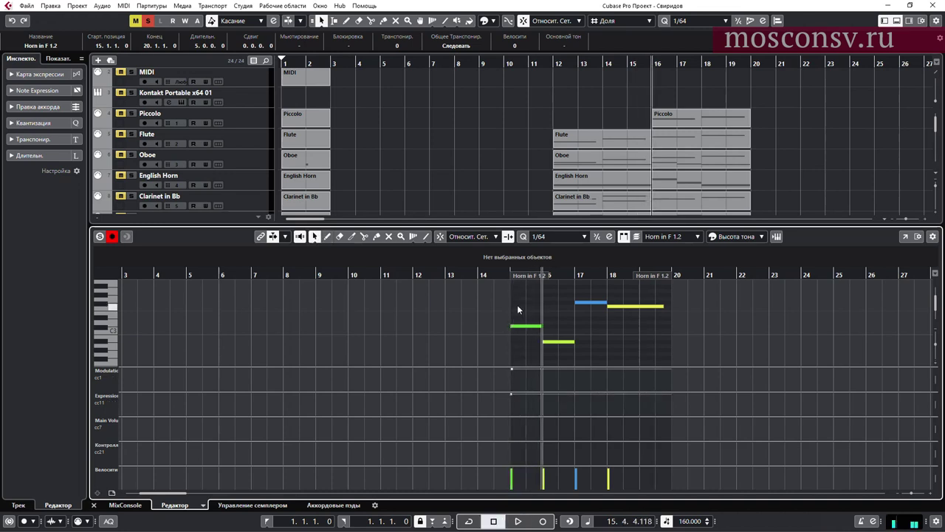
key(ctrl+alt+e)
click(816, 247)
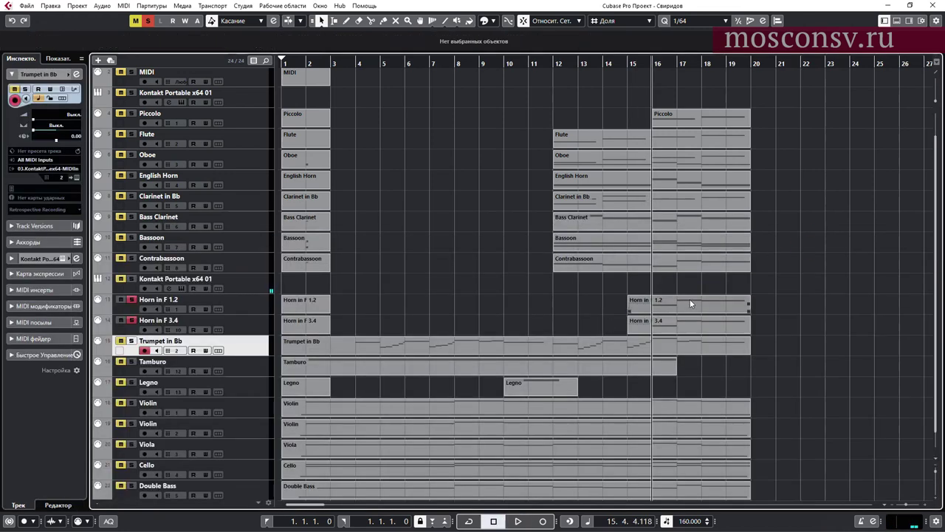
click(131, 301)
Add a fourth Kontakt Portable x64 as an instrument track below Tamburo, with audio routed to Stereo Out.
click(261, 358)
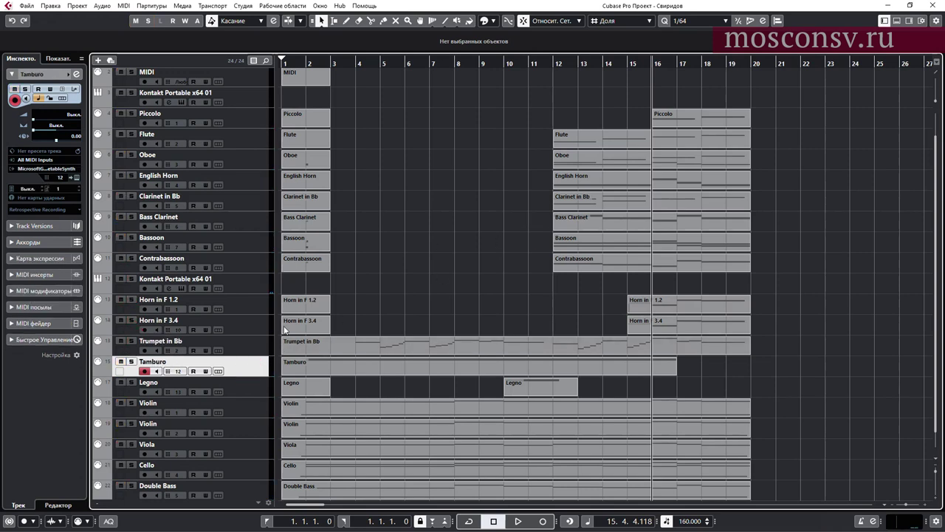
key(F11)
click(437, 220)
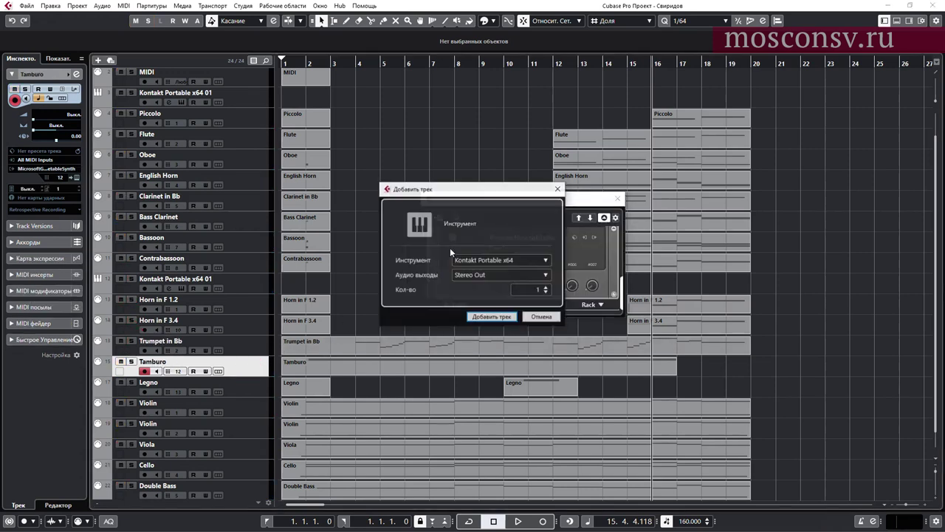
click(494, 318)
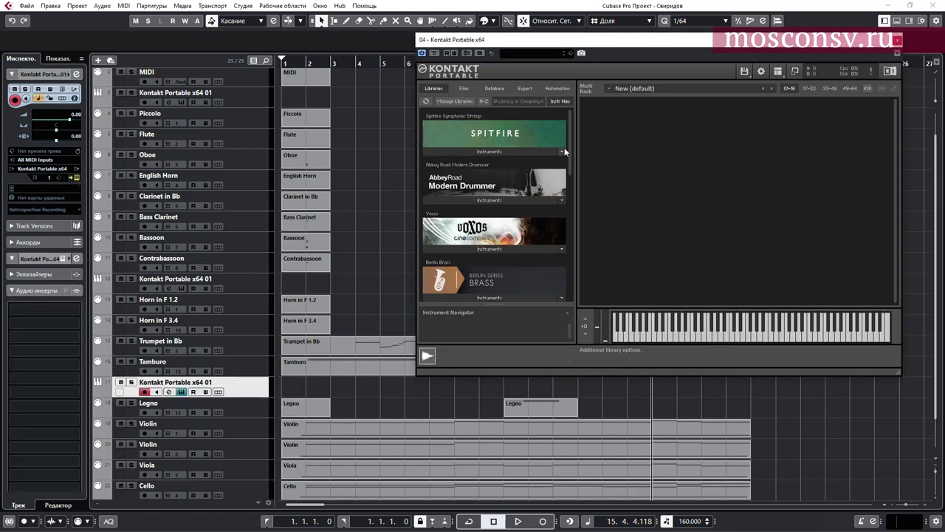
Browse the Berlin Percussion library in the new Kontakt instance to the patches in 01. Drums, 02. Snare Drums.
drag(569, 131, 566, 190)
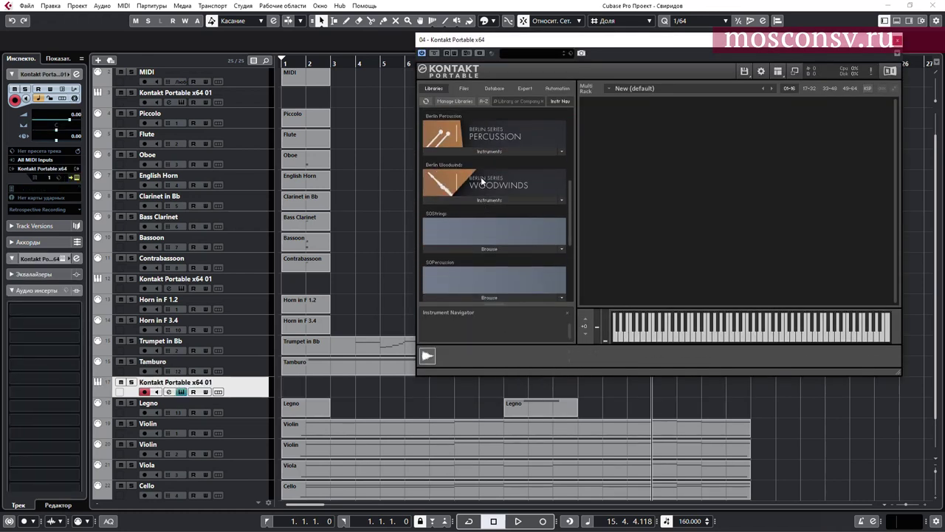
click(478, 152)
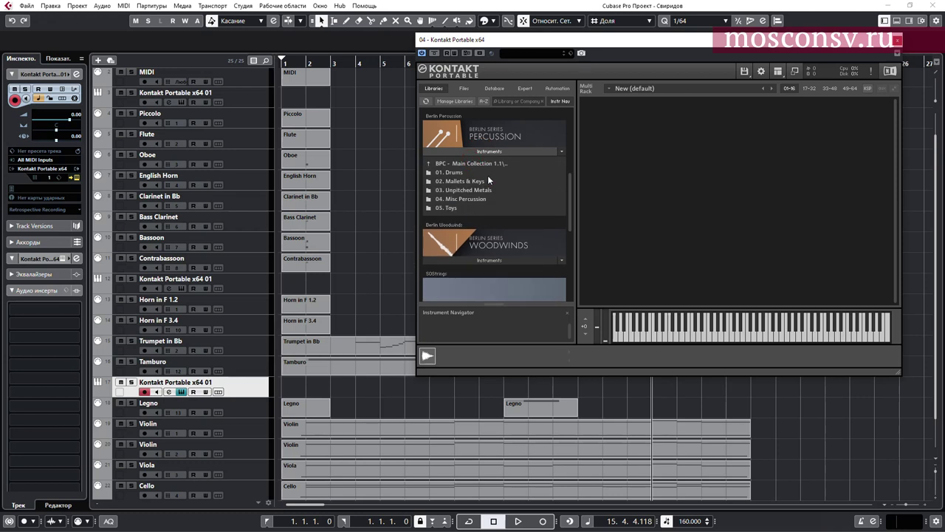
click(471, 173)
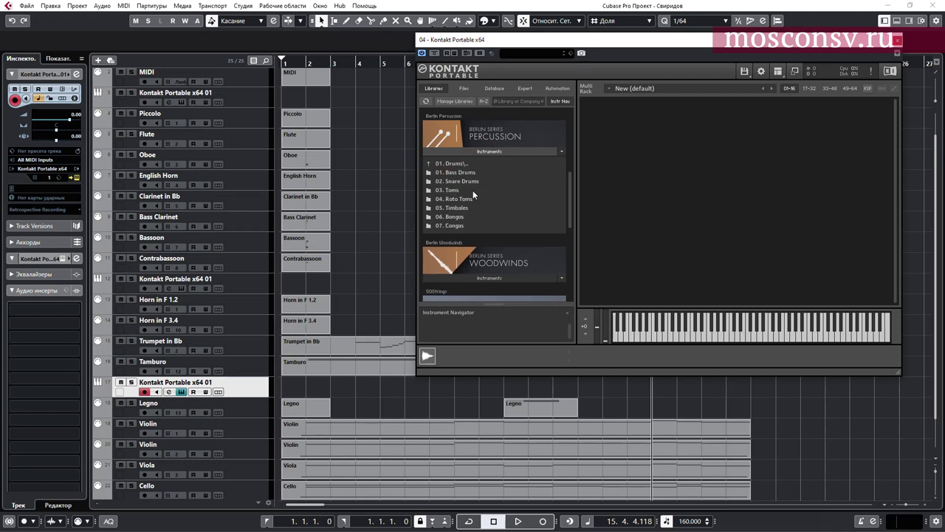
click(469, 181)
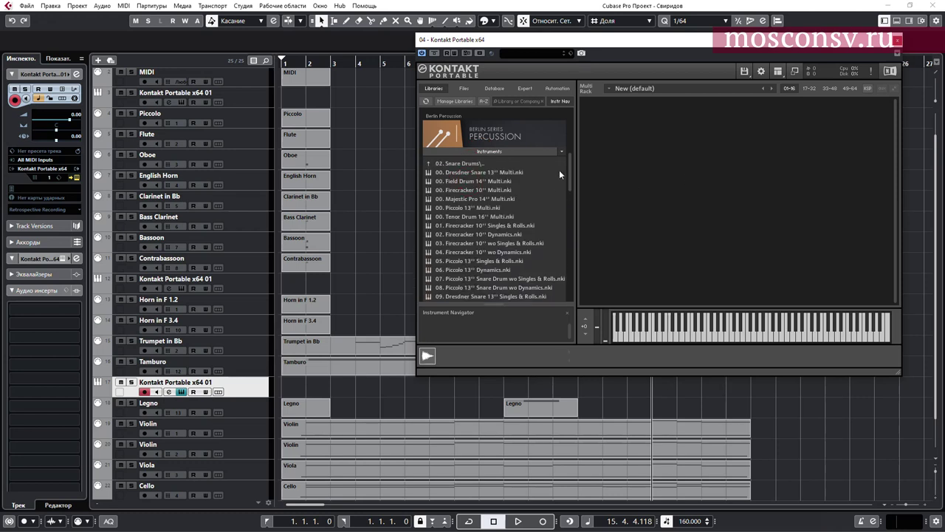
scroll(570, 166, down, 5)
scroll(575, 207, down, 3)
scroll(588, 208, down, 2)
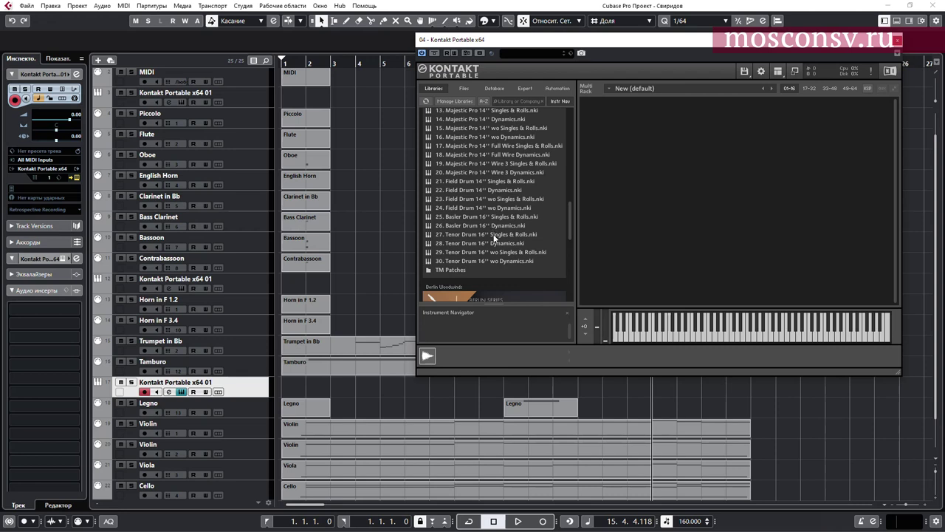
Try out 27. Tenor Drum 16'' Singles & Rolls by loading it, playing a few notes and removing it.
drag(483, 233, 778, 204)
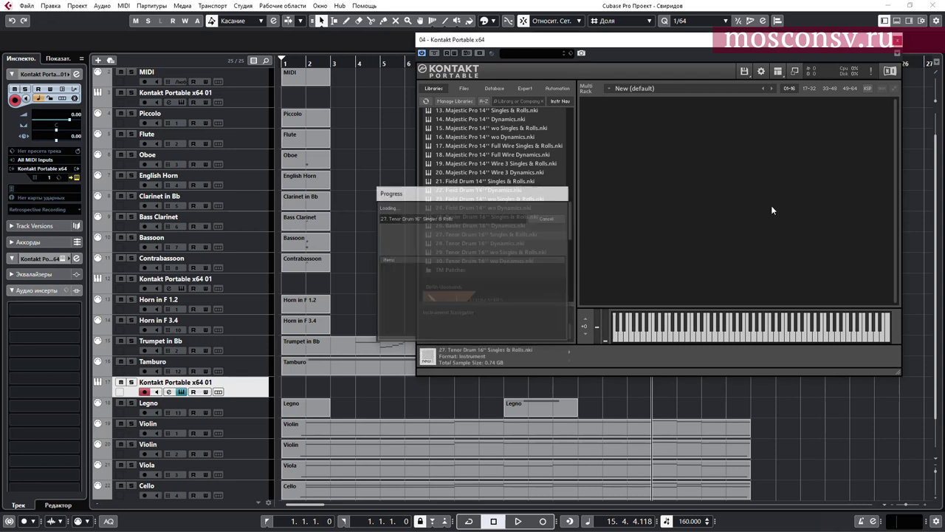
click(789, 105)
click(815, 333)
click(822, 334)
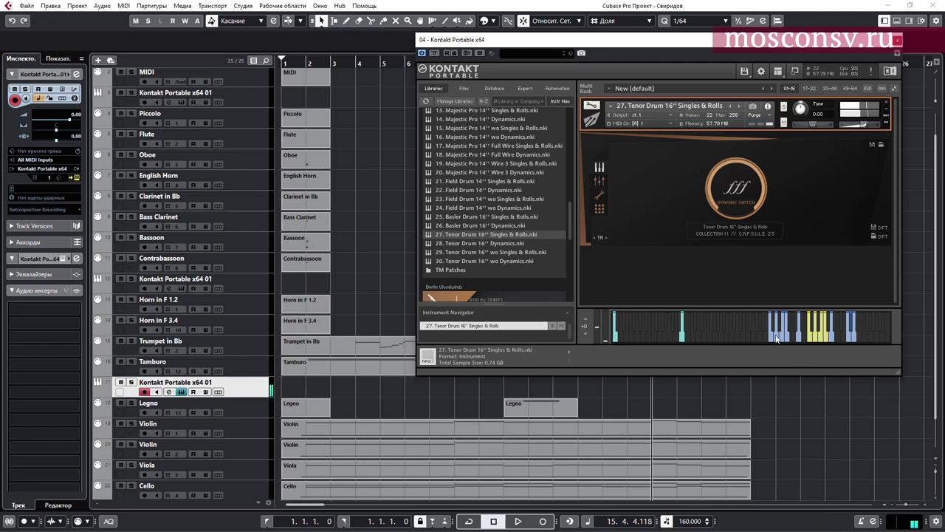
click(886, 102)
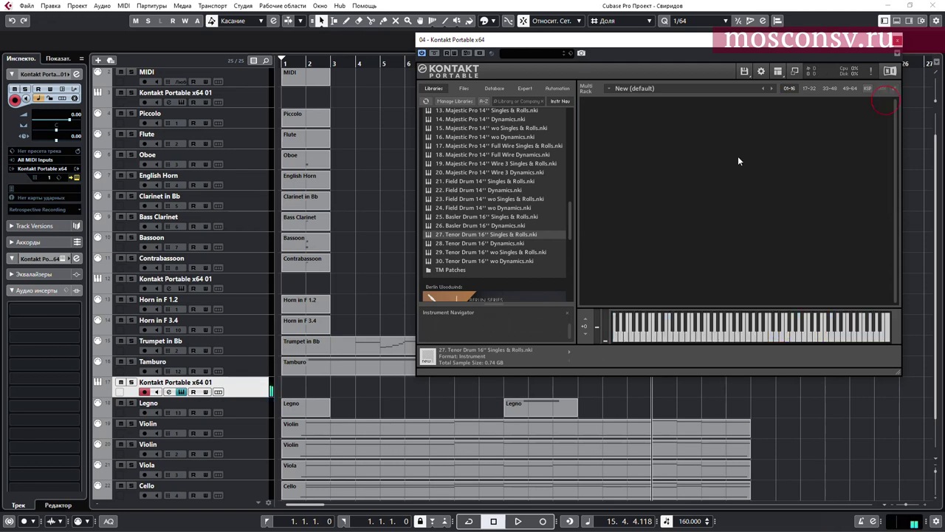
Try out 01. Firecracker 10'' Singles & Rolls by loading it, playing a few notes and removing it.
scroll(474, 198, up, 1)
scroll(474, 198, up, 5)
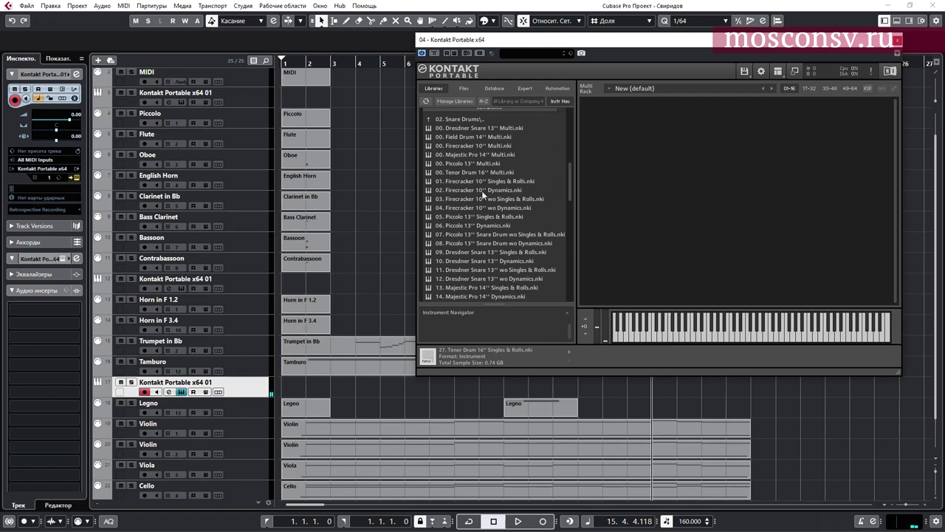
drag(483, 183, 509, 184)
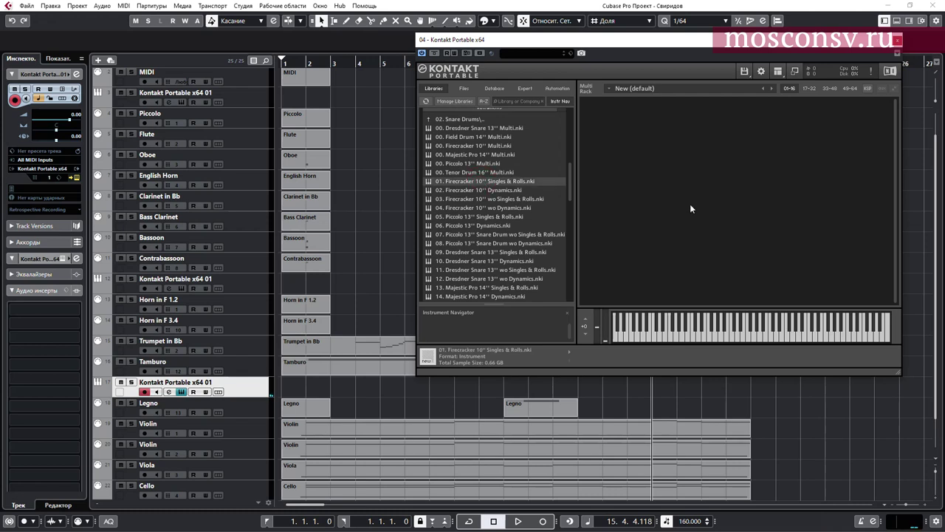
double_click(485, 181)
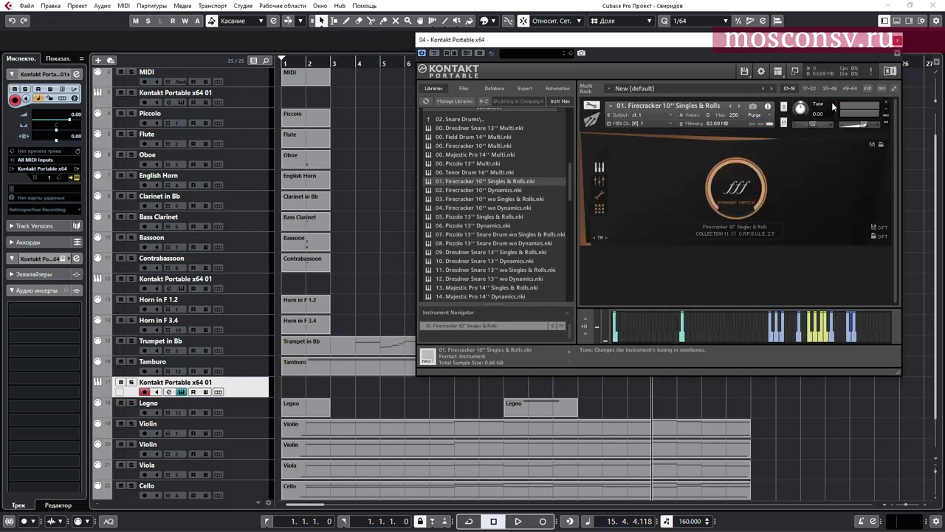
click(832, 102)
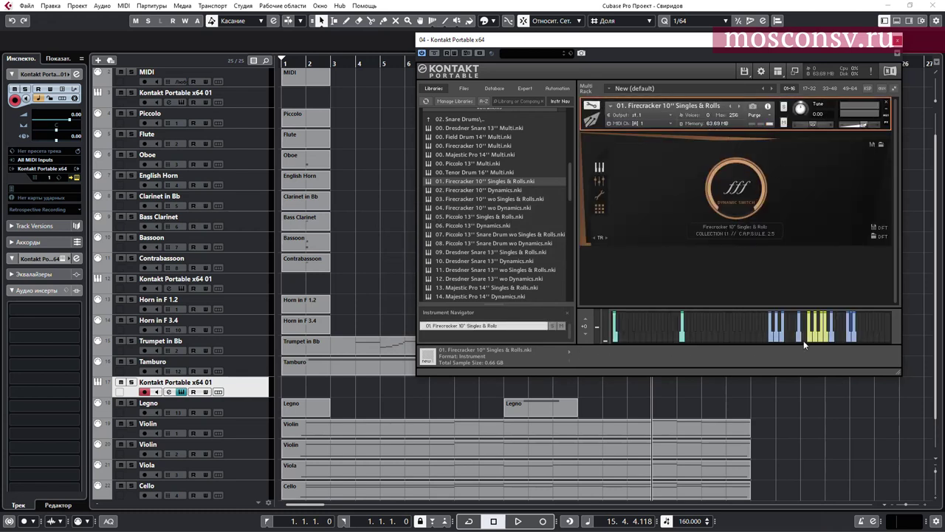
click(822, 337)
click(773, 337)
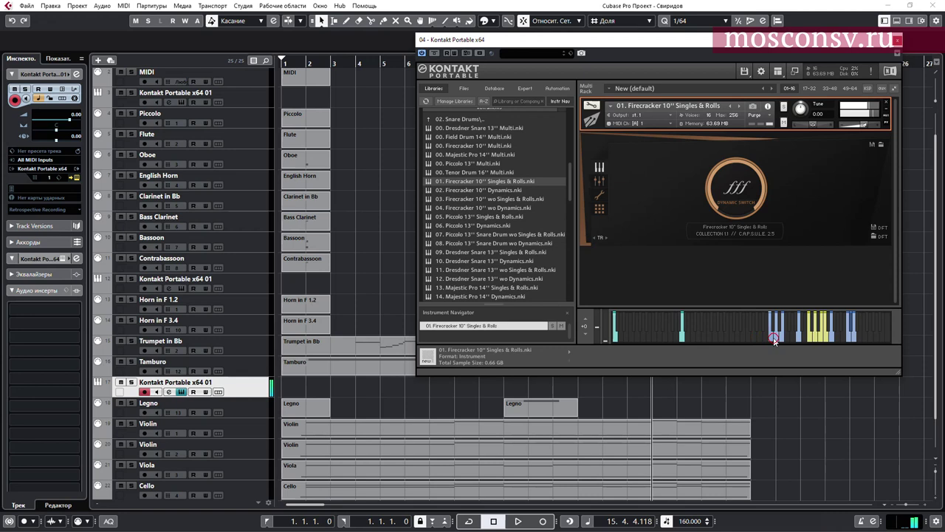
click(887, 101)
Load 09. Dresdner Snare 13'' Singles & Rolls into the fourth Kontakt instance and audition several of its playable notes.
scroll(466, 197, down, 3)
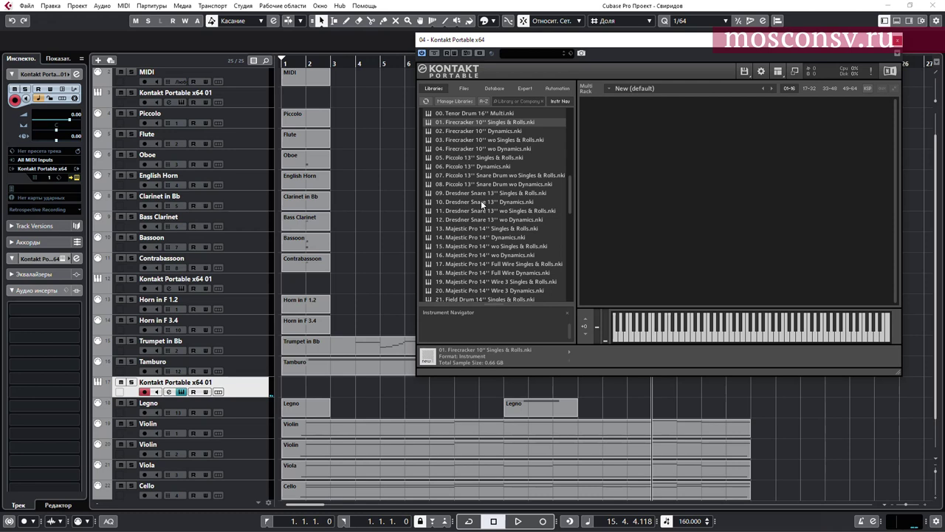
click(481, 194)
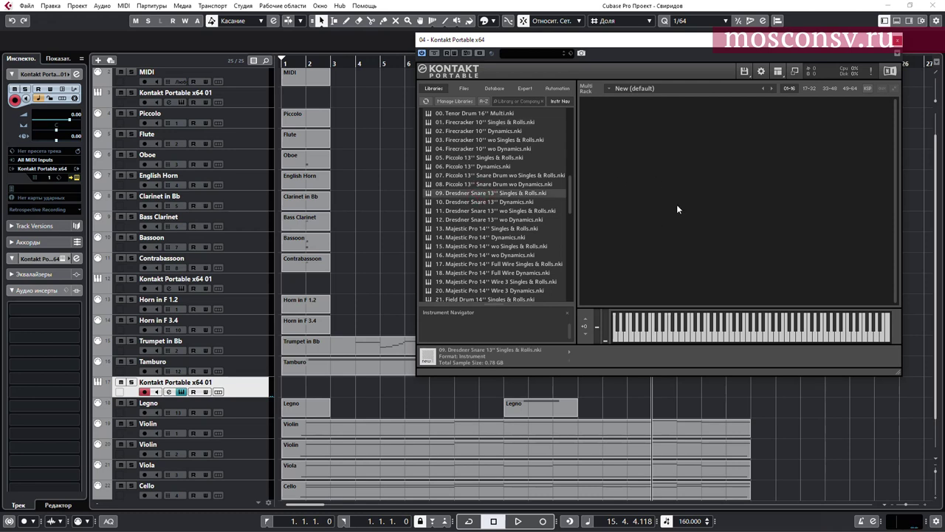
double_click(499, 194)
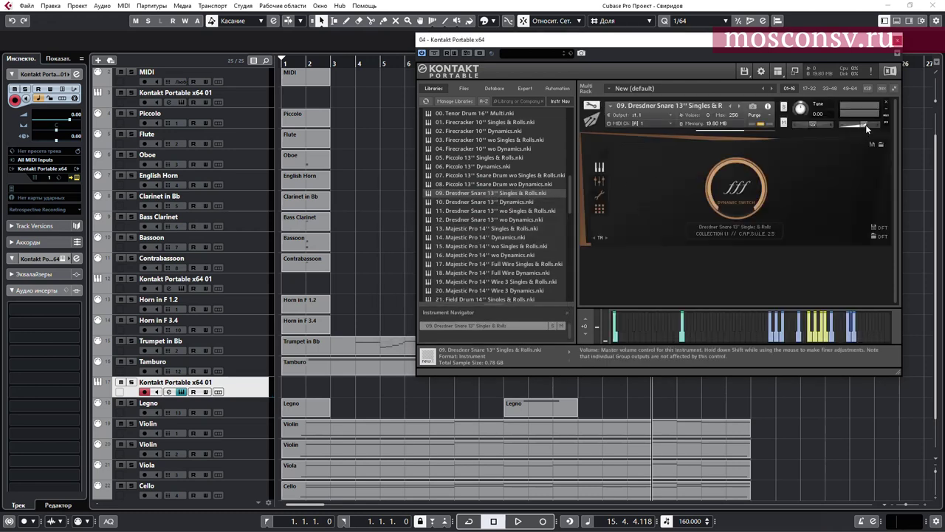
click(828, 102)
click(782, 338)
click(774, 342)
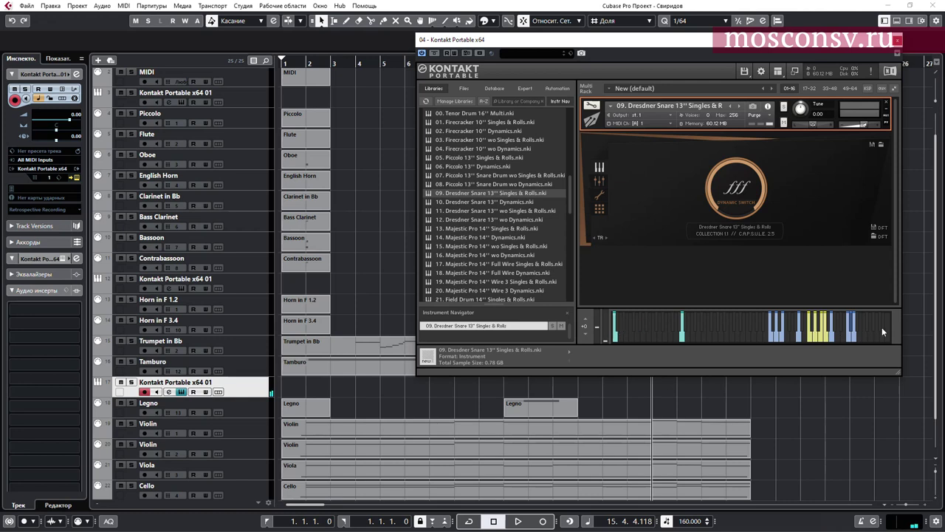
click(773, 340)
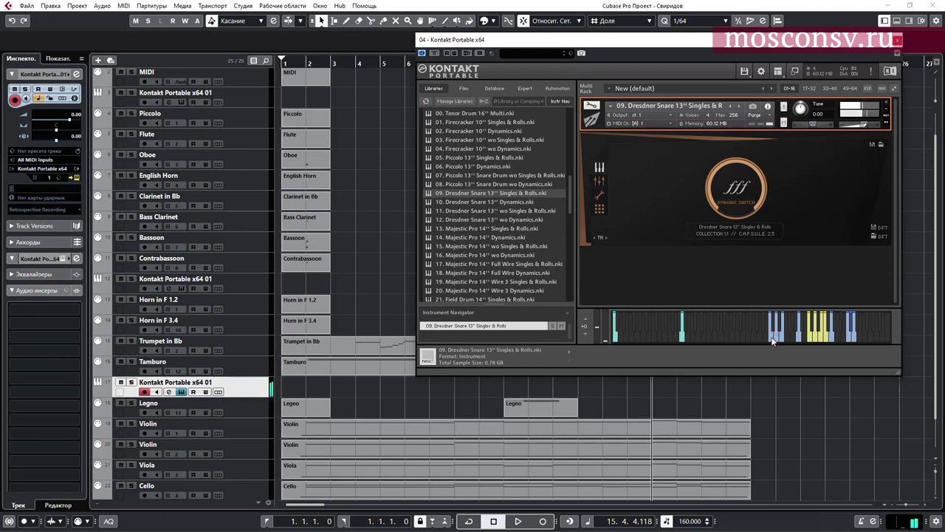
click(768, 342)
click(776, 339)
Add 09. Woodblocks from Berlin Percussion's 04. Misc Percussion folder to the fourth Kontakt instance.
drag(570, 195, 576, 155)
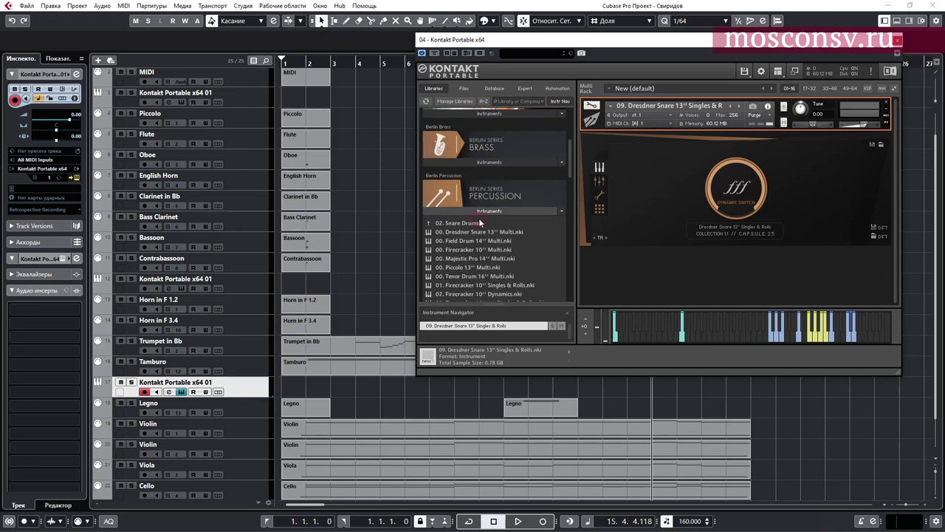
click(480, 224)
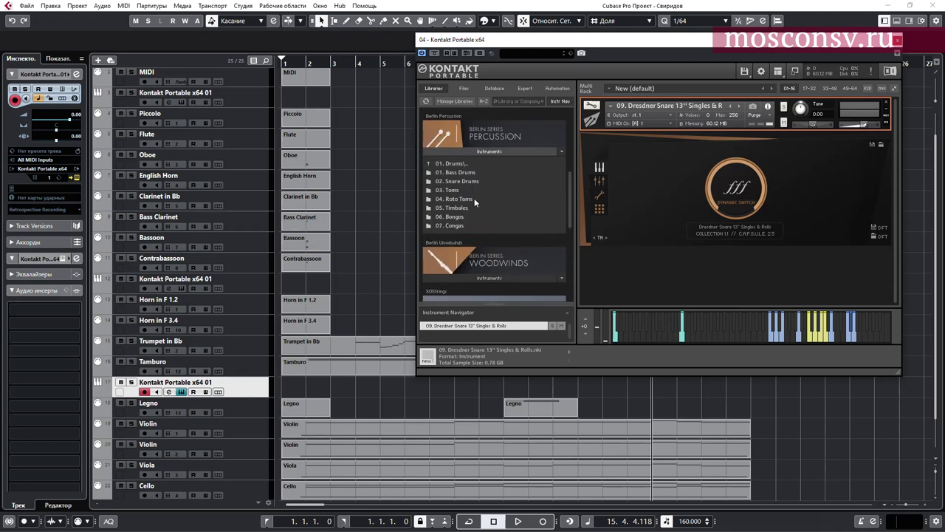
click(469, 164)
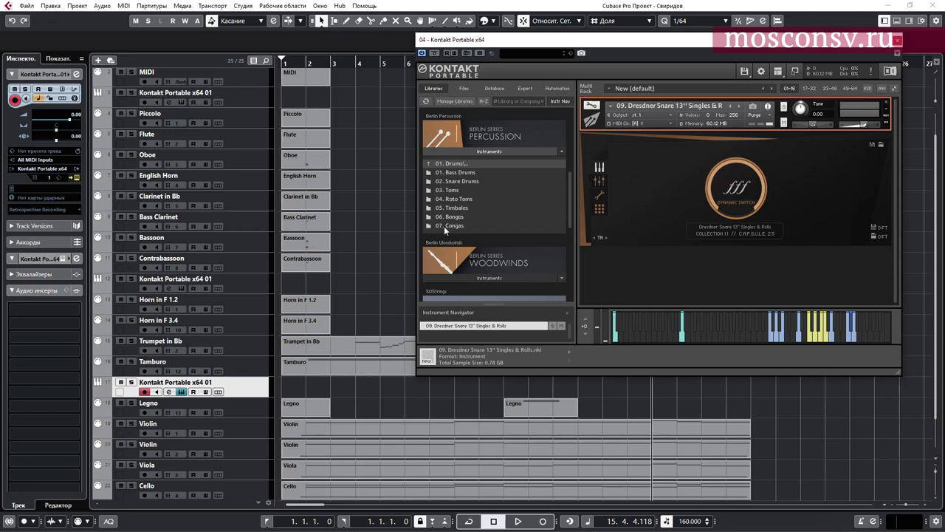
click(452, 164)
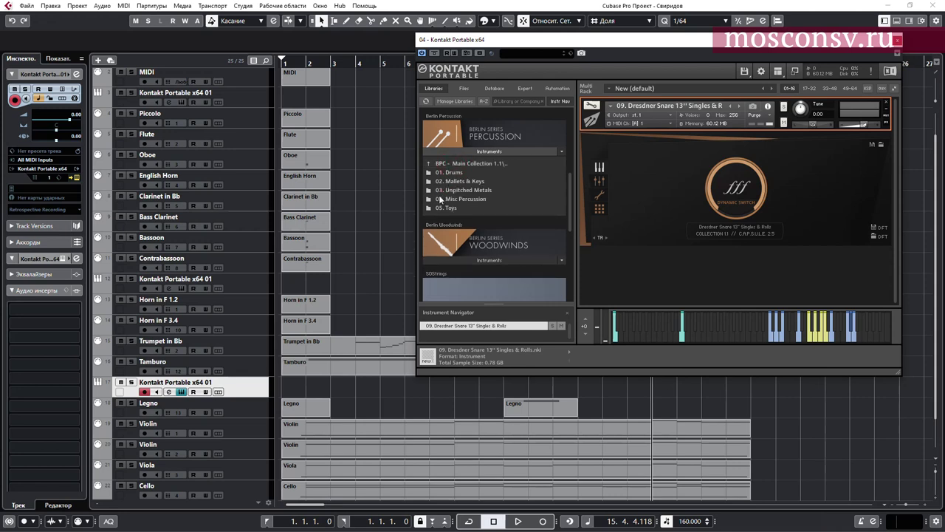
click(461, 199)
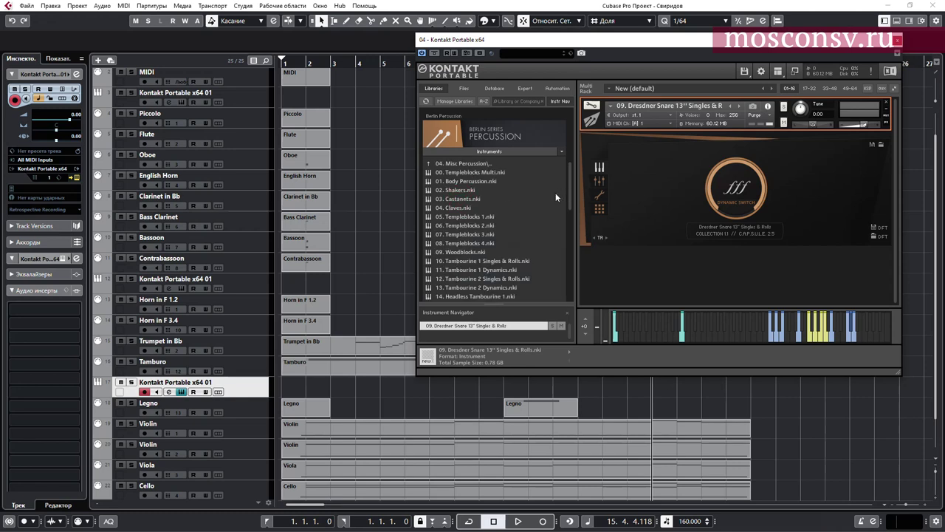
double_click(459, 251)
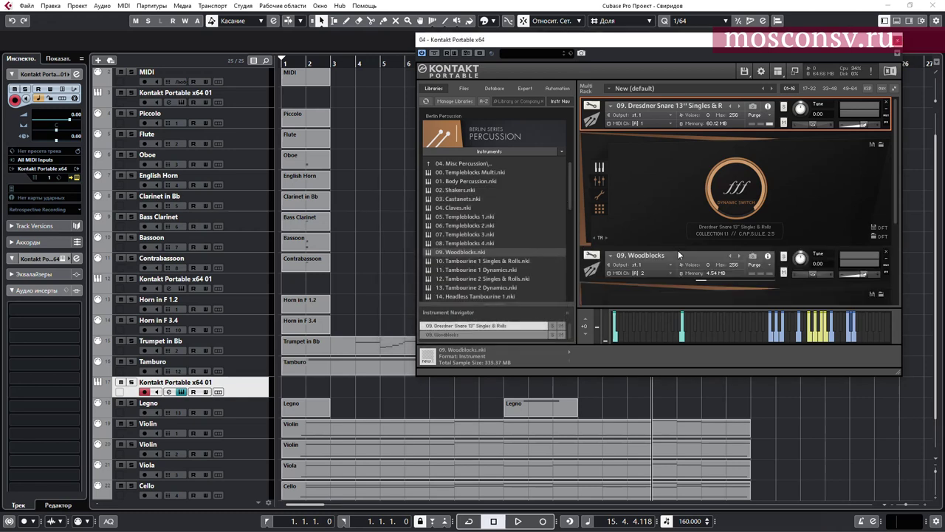
Audition the playable notes of 09. Woodblocks in the fourth Kontakt instance and close its window.
click(777, 252)
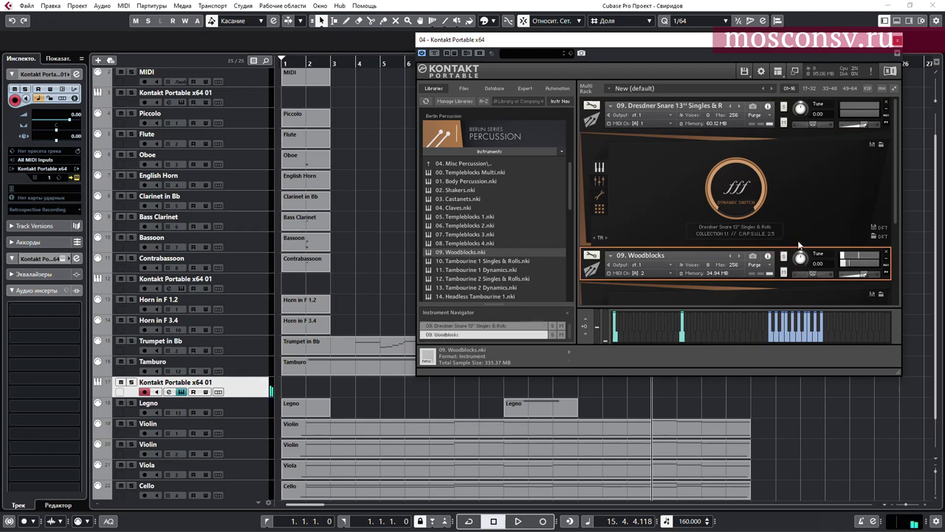
click(797, 341)
click(897, 41)
Route the Tamburo track's output to 04. Kontakt Portable x64 - MIDI In on MIDI channel 1.
drag(252, 388, 245, 370)
click(245, 392)
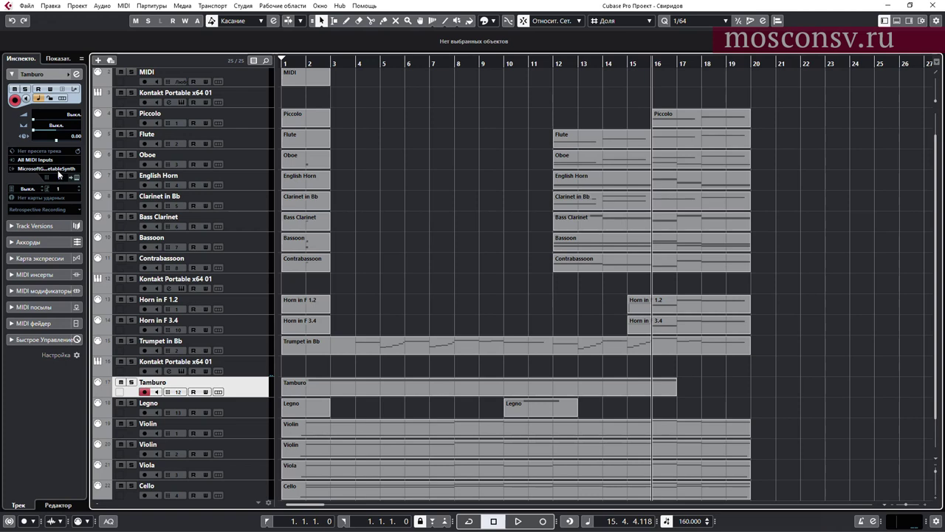
click(59, 172)
click(74, 248)
click(59, 177)
click(64, 207)
Route the Legno track's output to 04. Kontakt Portable x64 - MIDI In on MIDI channel 2.
click(235, 414)
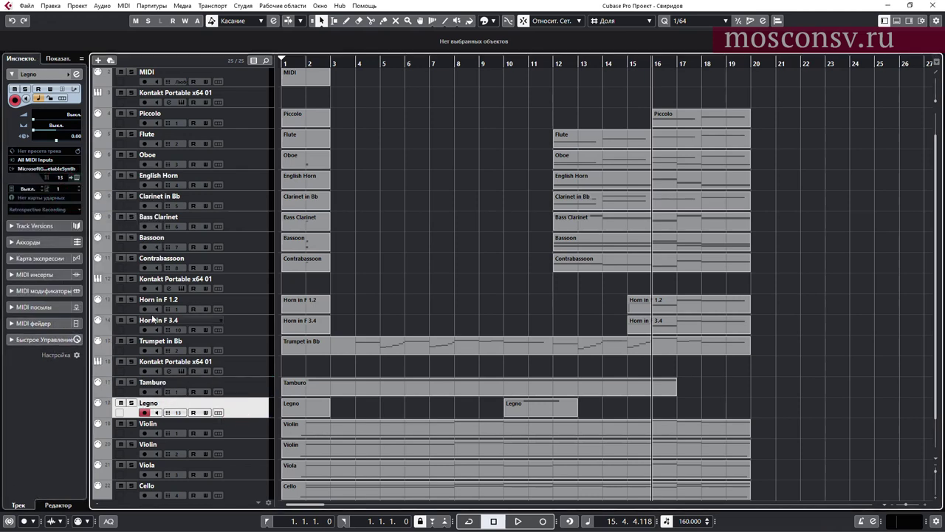
click(59, 171)
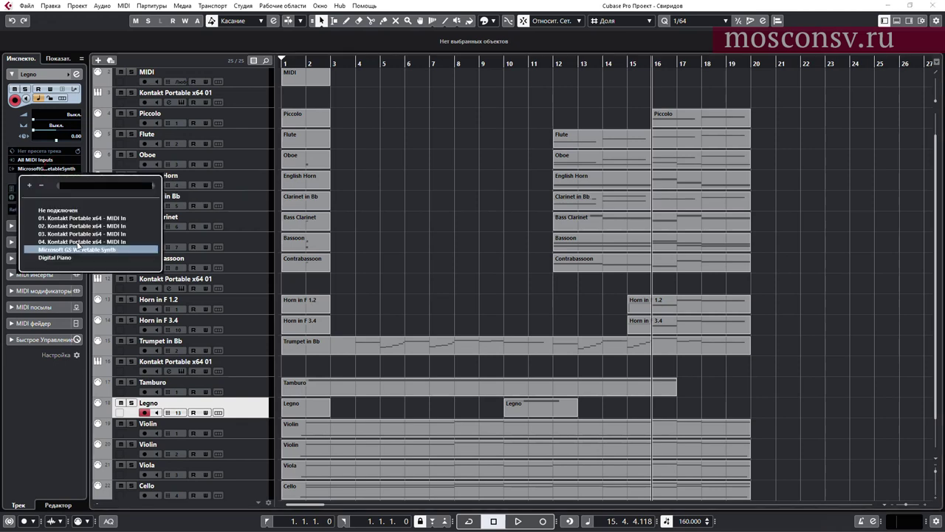
click(74, 246)
click(57, 178)
click(71, 210)
click(420, 186)
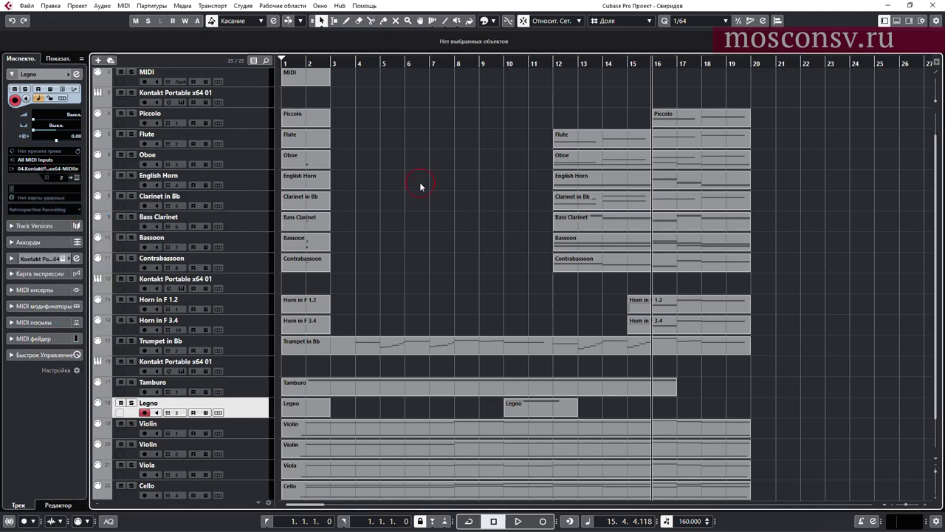
Solo the Tamburo track, place the playhead in bar 2 and open the Tamburo part in the note editor.
scroll(443, 222, down, 2)
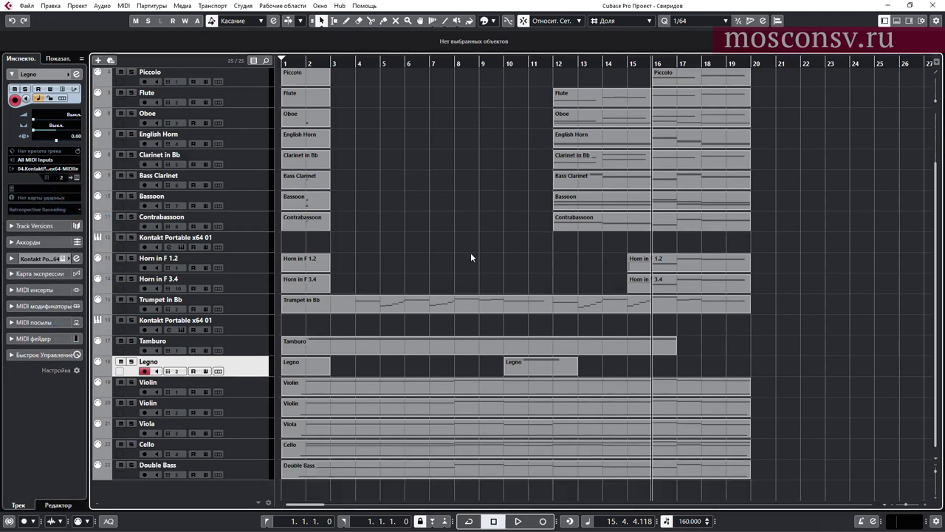
click(131, 341)
click(318, 62)
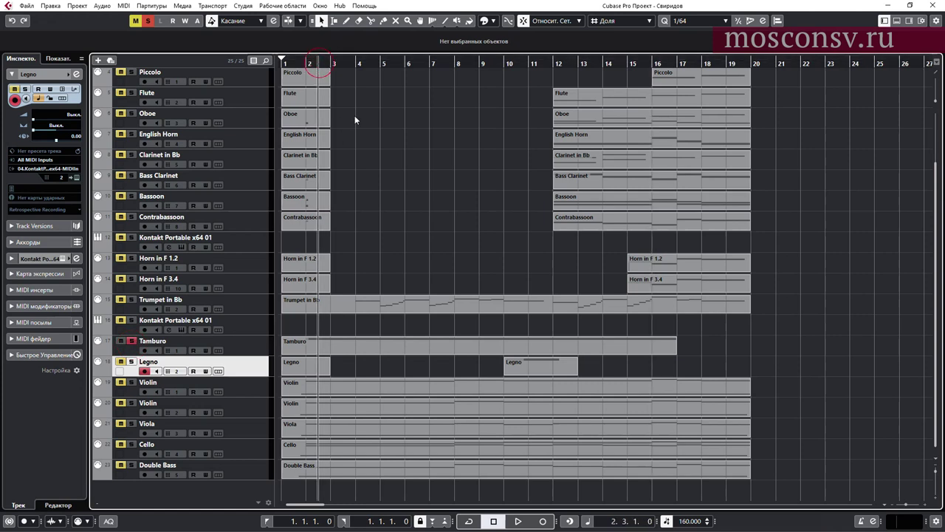
click(434, 347)
double_click(434, 347)
Transpose all Tamburo notes down to C2 and play them back from bar 2.
drag(139, 331, 709, 305)
key(space)
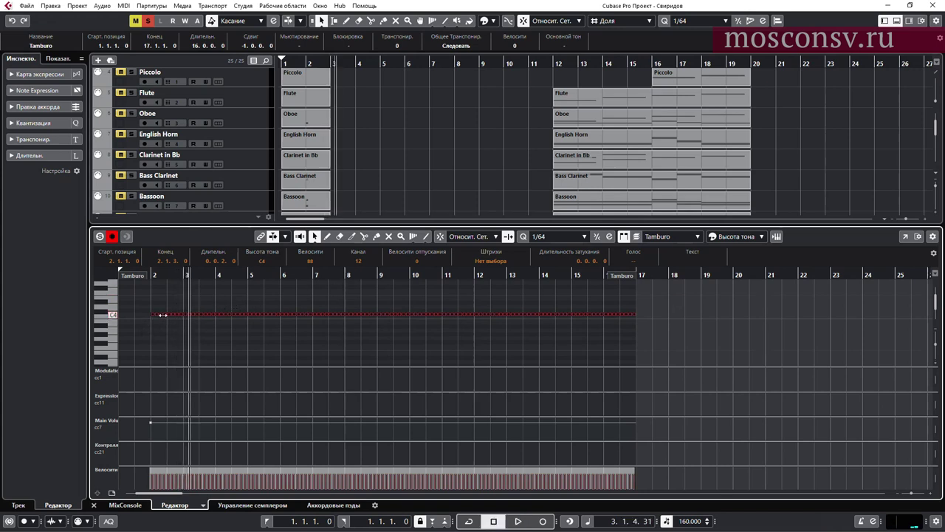
scroll(146, 328, up, 2)
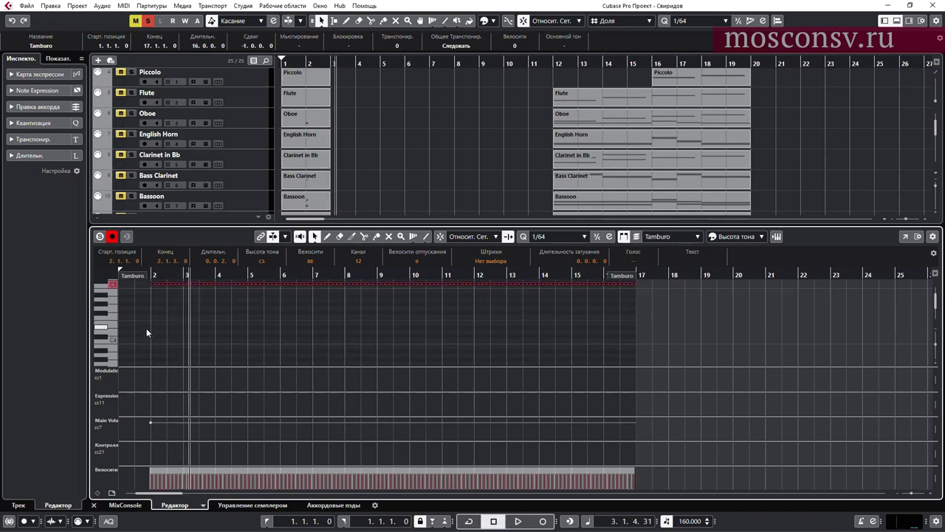
key(shift+Down)
key(shift+Down)
key(shift+Down)
key(shift+Up)
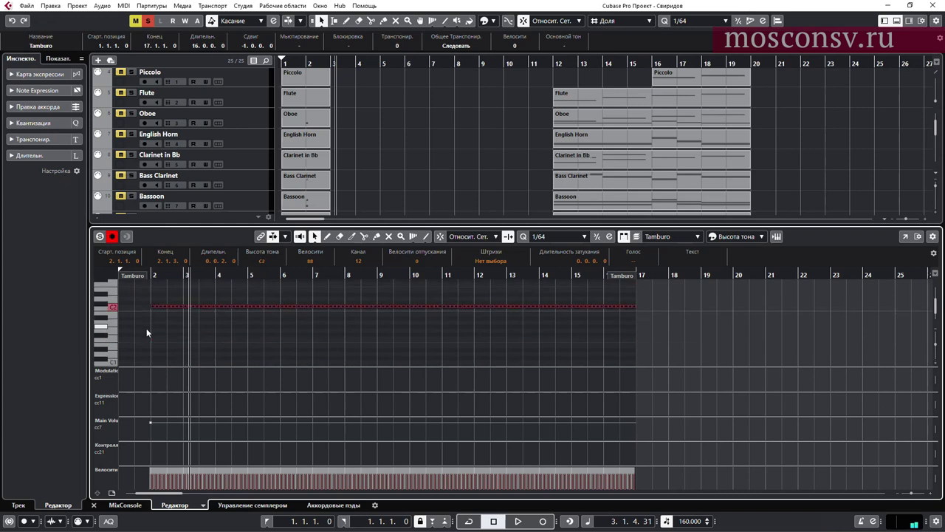
scroll(146, 333, up, 2)
click(147, 333)
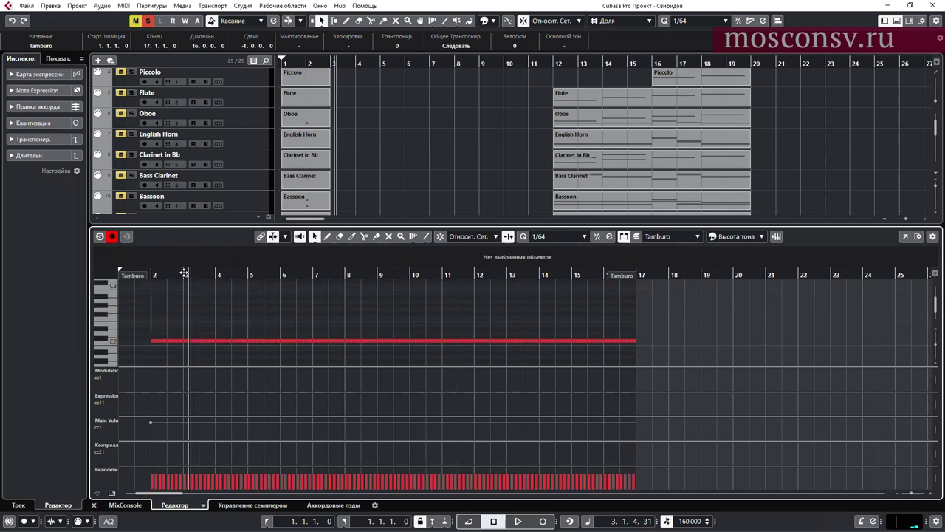
key(space)
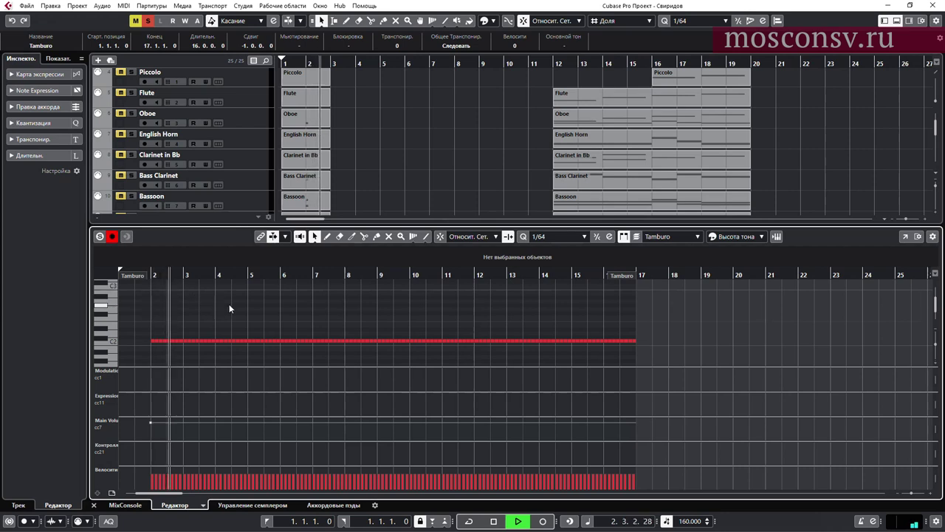
key(space)
Raise every second Tamburo note in bar 2 from C2 to D2 so the two strokes alternate.
key(h)
key(h)
key(h)
key(h)
key(h)
key(h)
drag(390, 354, 548, 328)
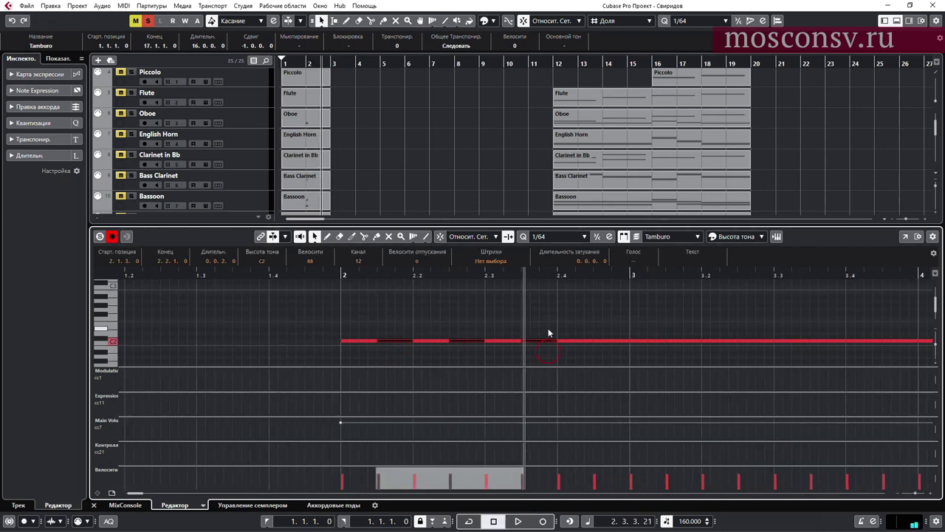
shift+click(614, 341)
drag(609, 341, 608, 332)
Play the Tamburo part from bar 2 to compare the alternating notes with the repeated C2 notes.
click(344, 277)
key(space)
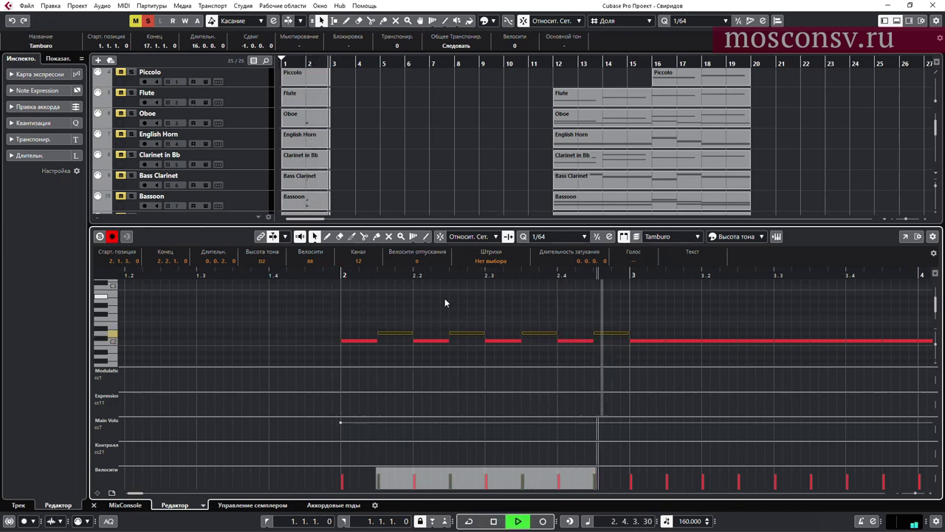
ctrl+scroll(447, 322, down, 3)
key(space)
ctrl+scroll(444, 325, down, 4)
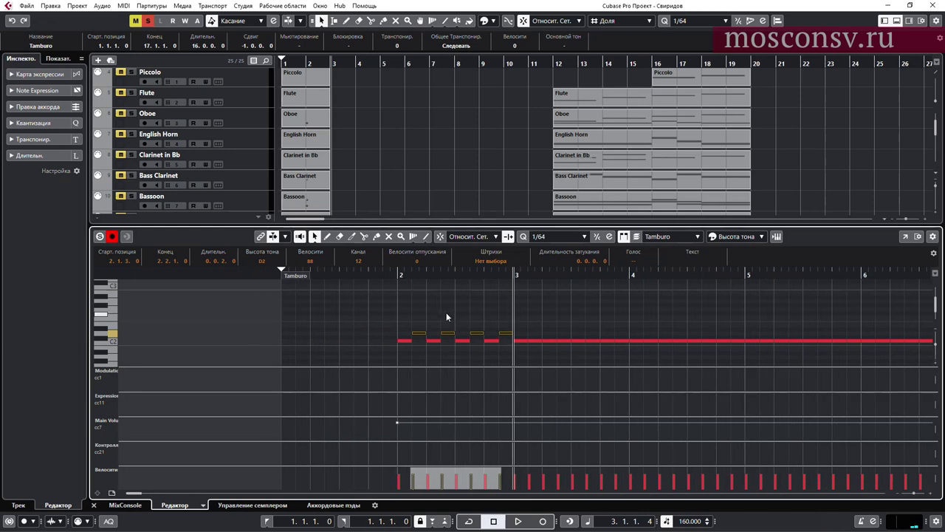
click(528, 321)
ctrl+scroll(459, 329, down, 1)
key(space)
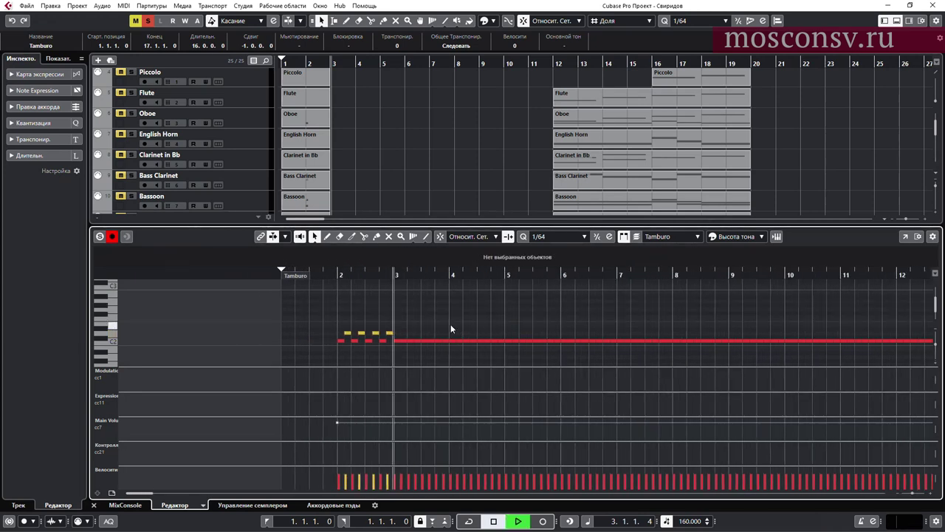
click(337, 275)
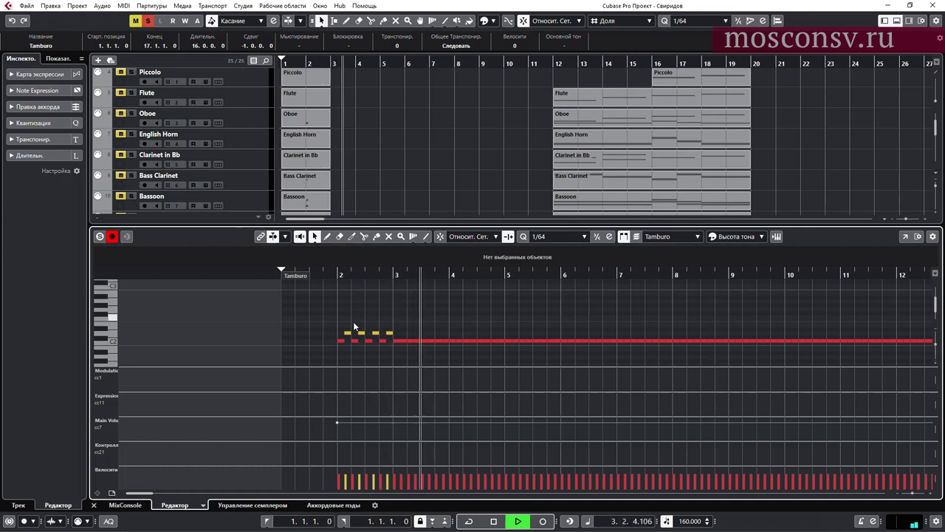
key(space)
Replace the Tamburo notes in bar 3 with a copy of bar 2's alternating C2/D2 pattern.
click(403, 341)
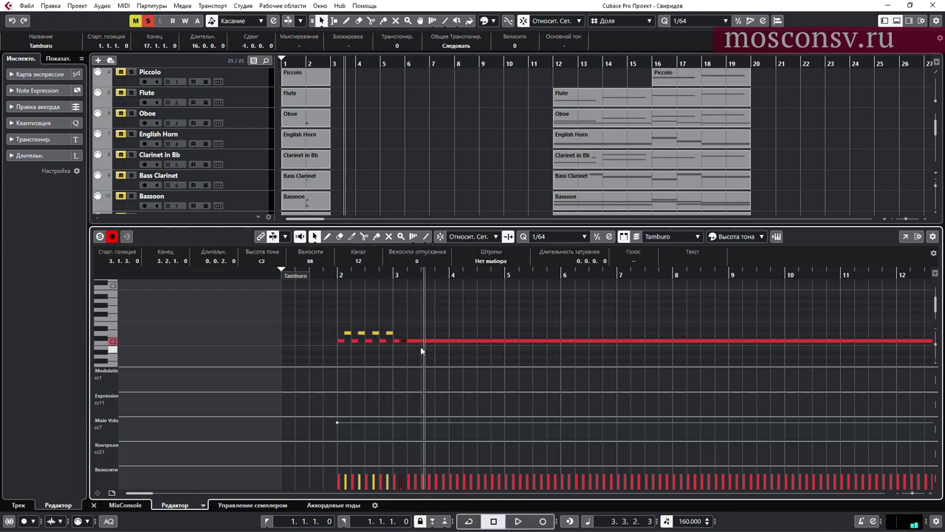
click(405, 350)
drag(423, 342, 445, 337)
key(l)
drag(316, 362, 388, 311)
drag(394, 347, 445, 321)
key(Delete)
key(ctrl+v)
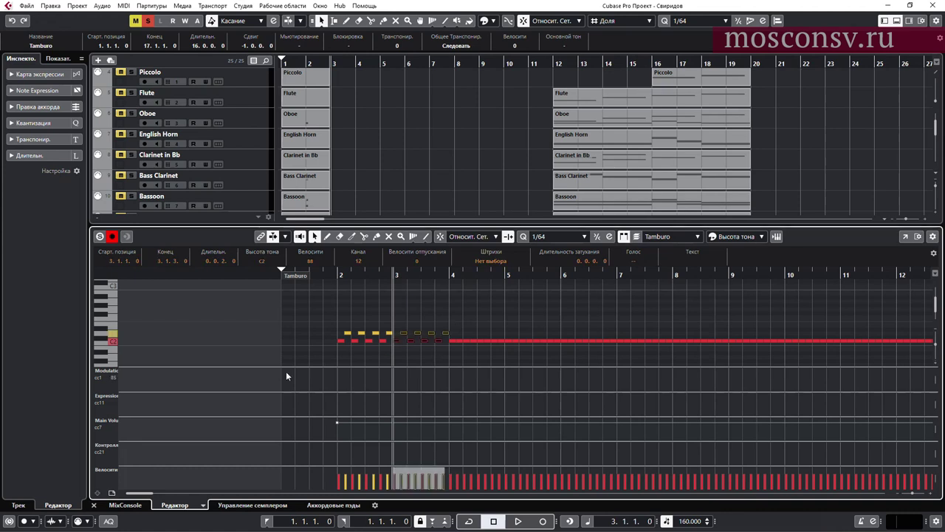
Replace the Tamburo notes in bars 4 and 5 with a copy of bars 2 and 3.
drag(285, 371, 430, 308)
drag(330, 352, 558, 325)
key(l)
key(Delete)
key(ctrl+v)
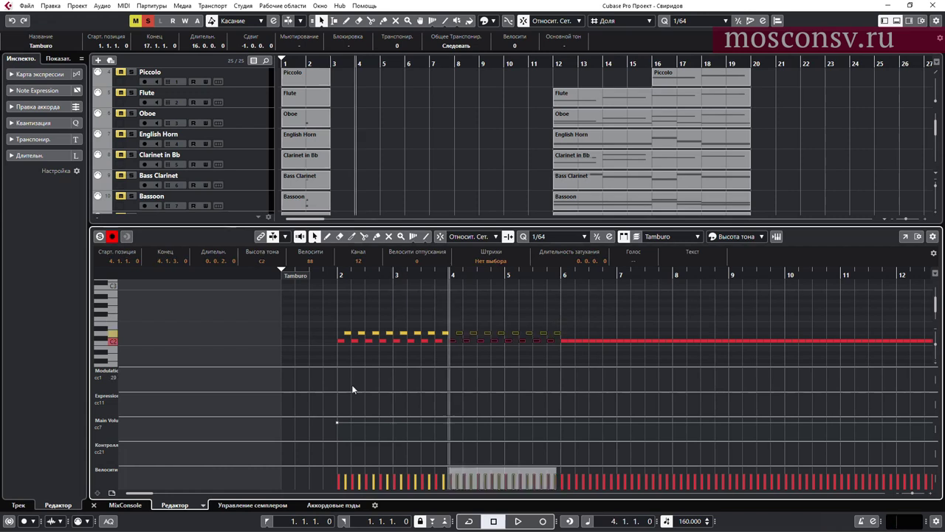
Replace the Tamburo notes in bars 6 to 9 with a copy of bars 2 to 5.
click(310, 352)
drag(314, 353, 557, 312)
scroll(545, 359, right, 5)
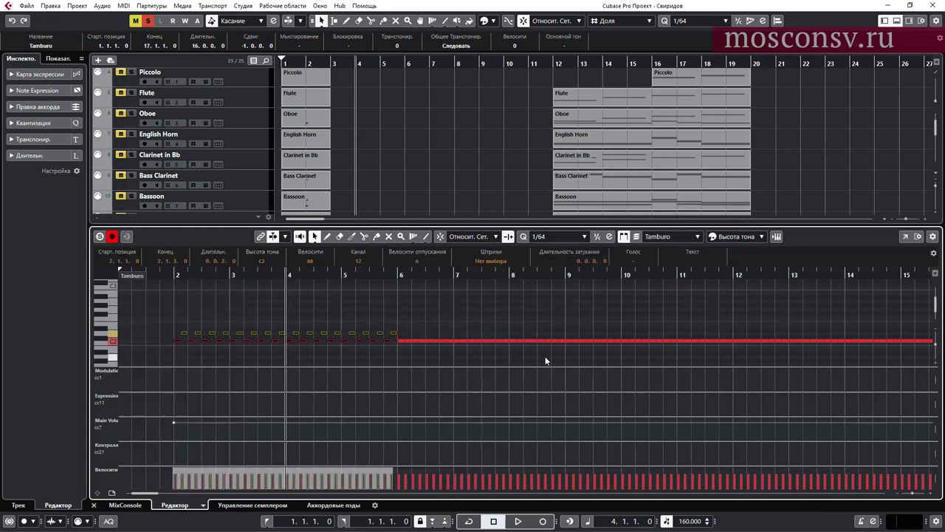
drag(319, 346, 536, 319)
key(l)
key(Delete)
key(ctrl+v)
Replace the remaining Tamburo notes from bar 10 on with a copy of bars 2 to 9.
scroll(295, 358, left, 5)
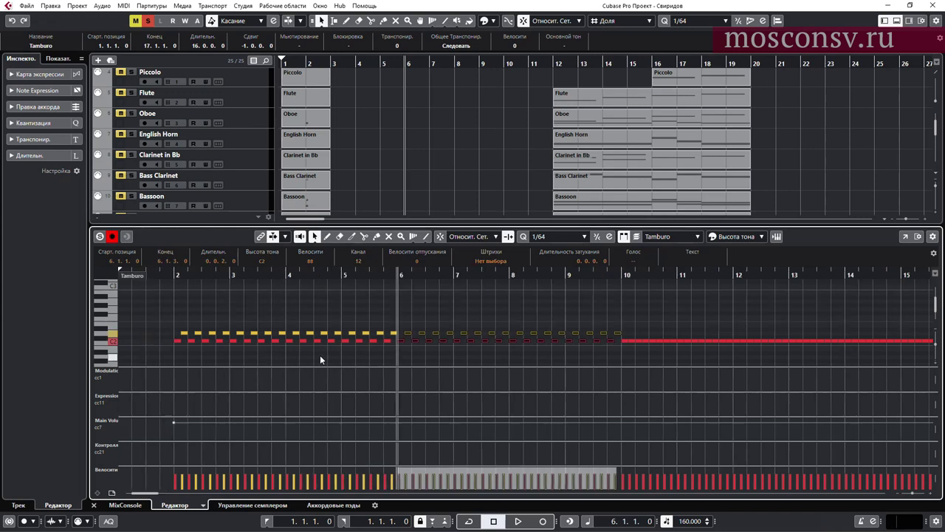
drag(233, 350, 698, 316)
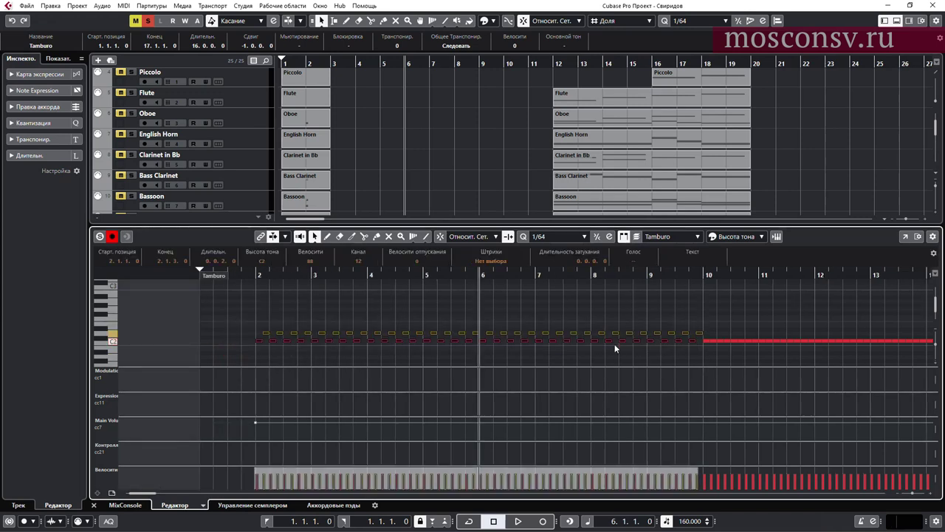
scroll(576, 342, right, 7)
drag(378, 345, 852, 315)
key(l)
key(Delete)
key(ctrl+v)
click(854, 314)
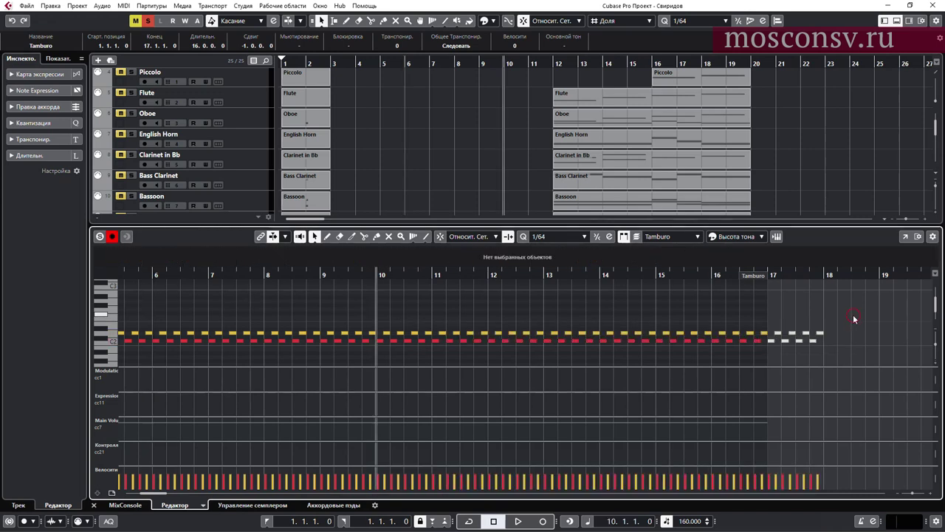
Delete the surplus Tamburo notes past the part's end at bar 17 and play the pattern from bar 10.
drag(769, 348, 849, 311)
key(Delete)
key(space)
key(space)
key(g)
key(g)
click(786, 192)
Solo Legno instead of Tamburo and open its part at bar 10 in the note editor, playing it briefly.
scroll(562, 154, down, 9)
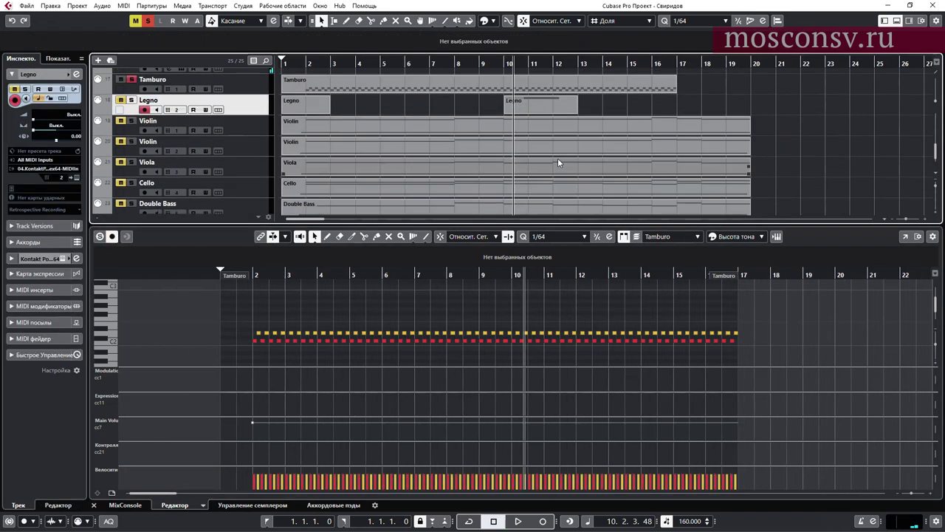
scroll(448, 154, up, 1)
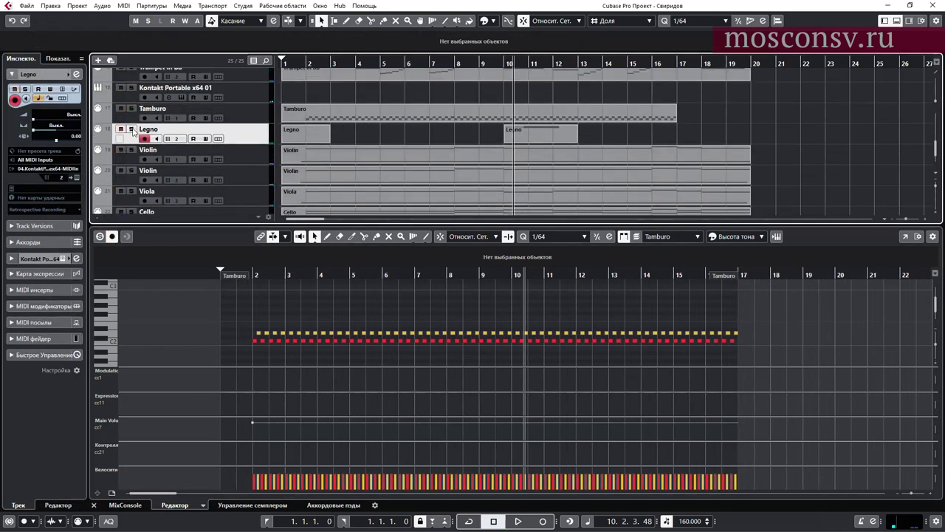
click(550, 135)
key(space)
key(space)
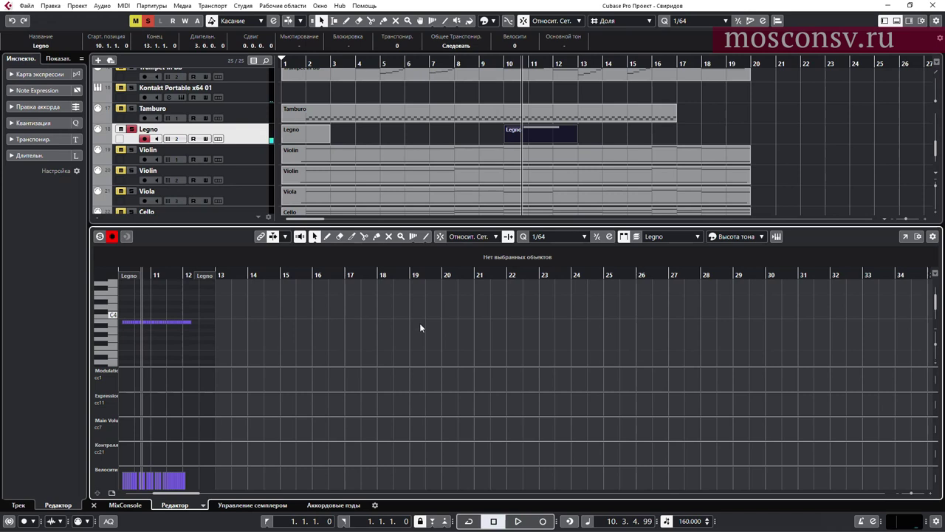
Transpose all notes of the Legno part at bar 10 to C3, trying various other pitches on the woodblocks.
scroll(420, 323, left, 2)
drag(256, 346, 588, 289)
key(shift+Up)
key(Down)
key(Down)
key(Down)
key(Down)
key(Down)
key(Down)
key(Down)
key(Down)
key(Down)
key(Down)
key(Down)
key(Down)
key(Down)
key(Down)
key(Down)
key(Down)
key(Down)
key(Down)
key(Down)
key(Down)
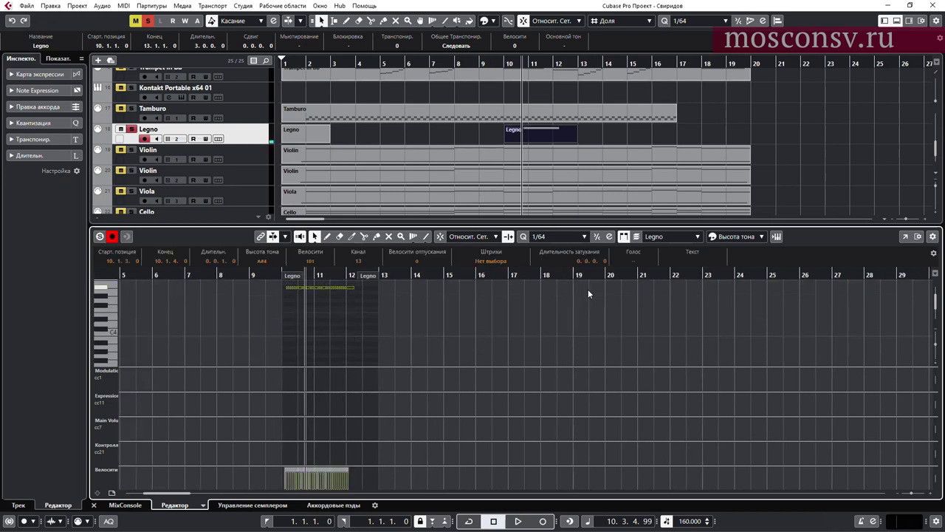
key(Up)
key(Up)
key(Up)
key(Up)
key(Up)
key(Up)
key(Up)
key(Up)
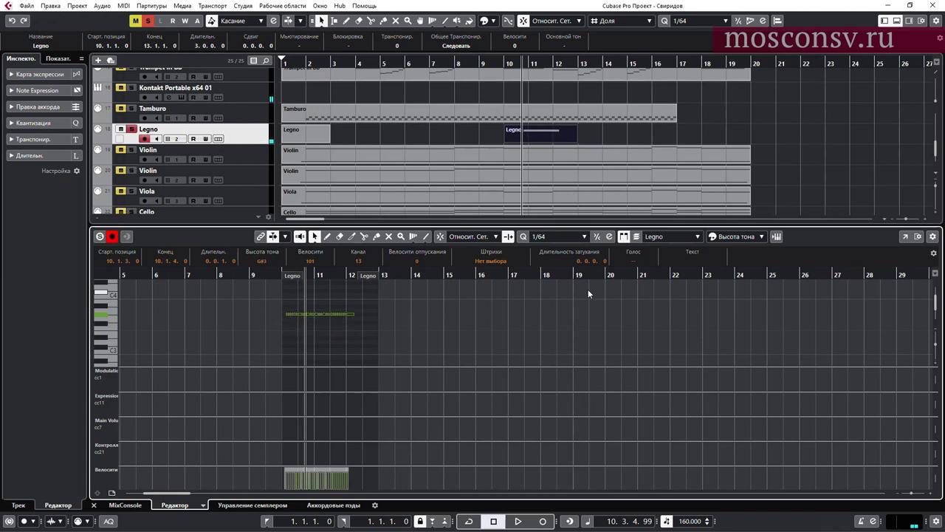
key(Down)
key(Down)
key(Down)
key(Down)
key(Down)
key(Down)
key(Down)
key(Down)
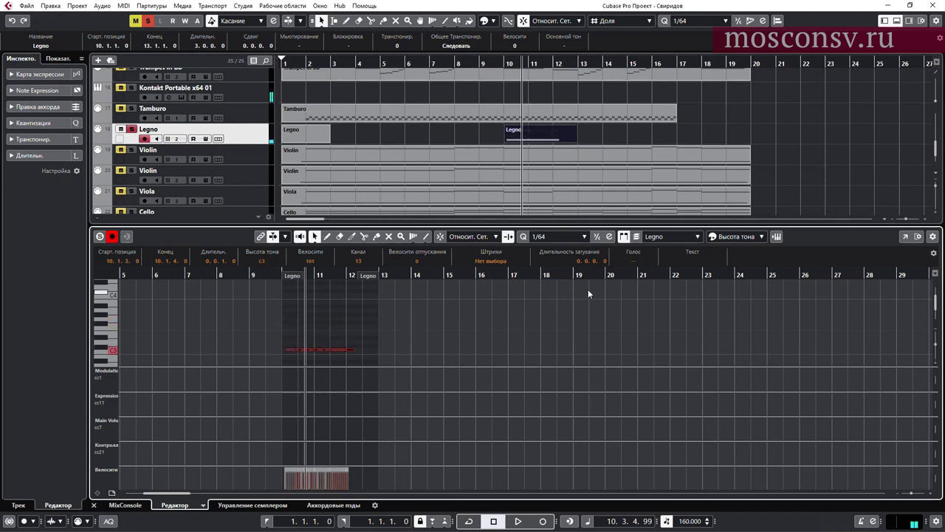
key(Down)
key(Down)
key(Down)
key(Down)
key(Down)
key(Down)
key(Down)
key(Down)
key(Down)
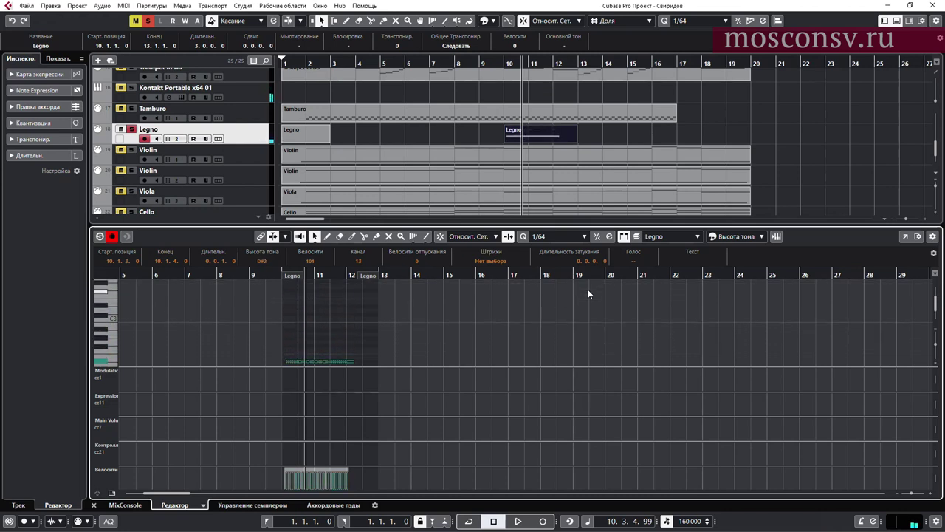
key(Up)
key(Up)
key(Up)
key(Up)
key(Up)
key(Up)
key(Up)
key(Up)
key(Up)
key(Up)
key(Up)
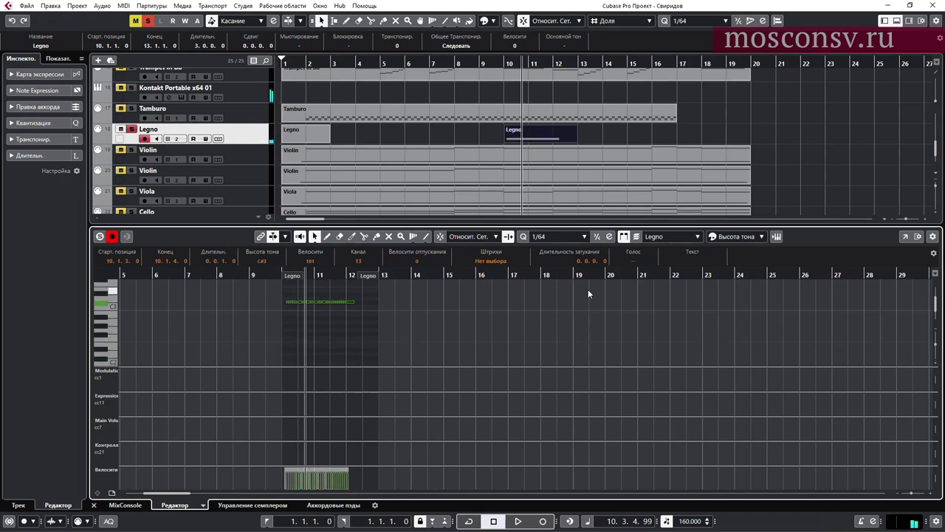
Play back the transposed Legno part and examine its notes up close.
key(space)
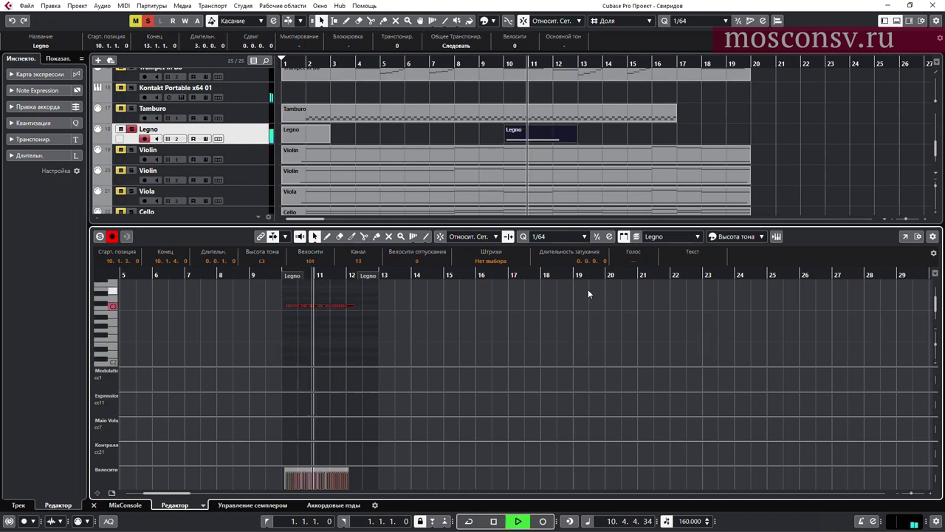
key(h)
key(h)
key(h)
key(h)
key(h)
key(h)
key(h)
key(h)
click(645, 323)
key(g)
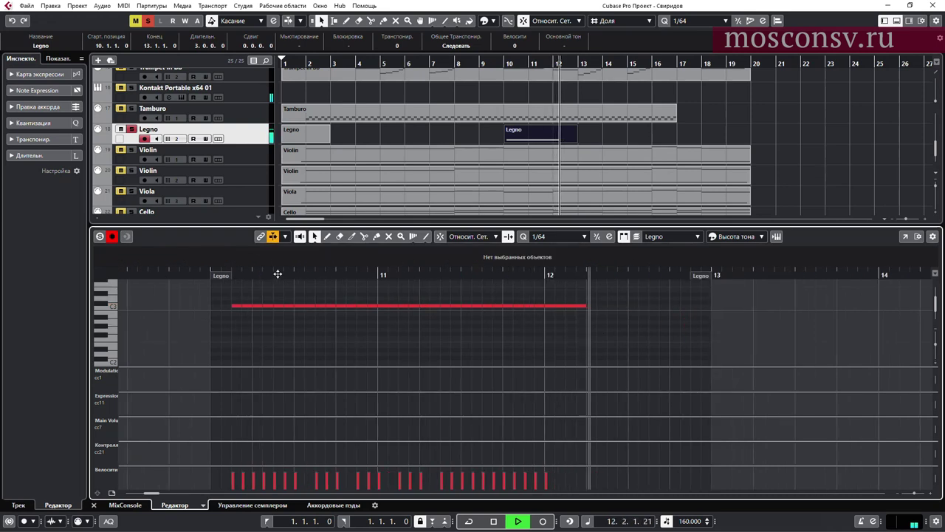
Transpose all notes of the Legno part at bar 10 up to D3 and play the result.
key(space)
drag(236, 314, 511, 301)
drag(185, 323, 674, 293)
key(Up)
key(Up)
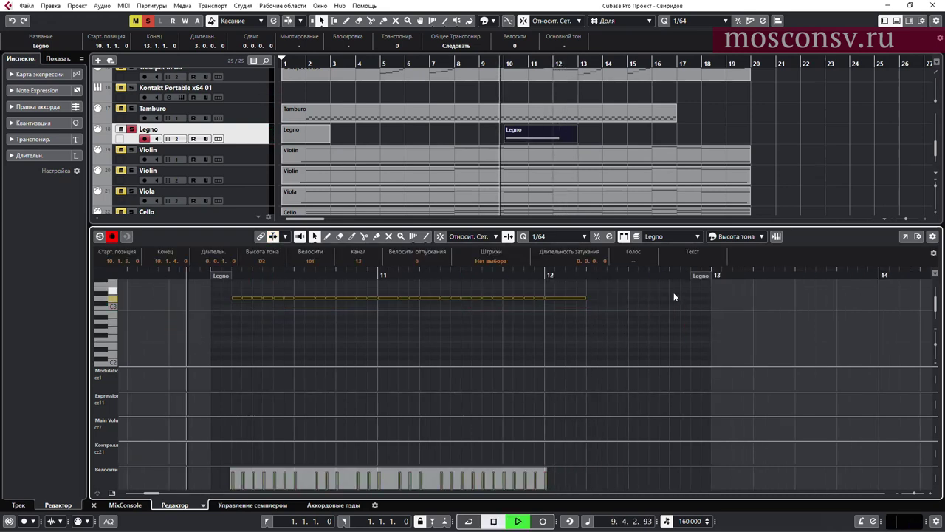
click(674, 294)
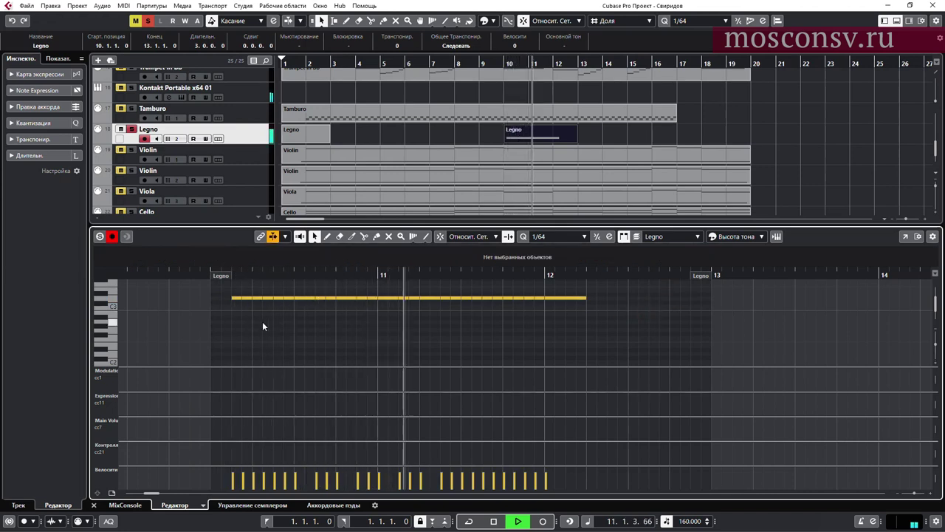
key(space)
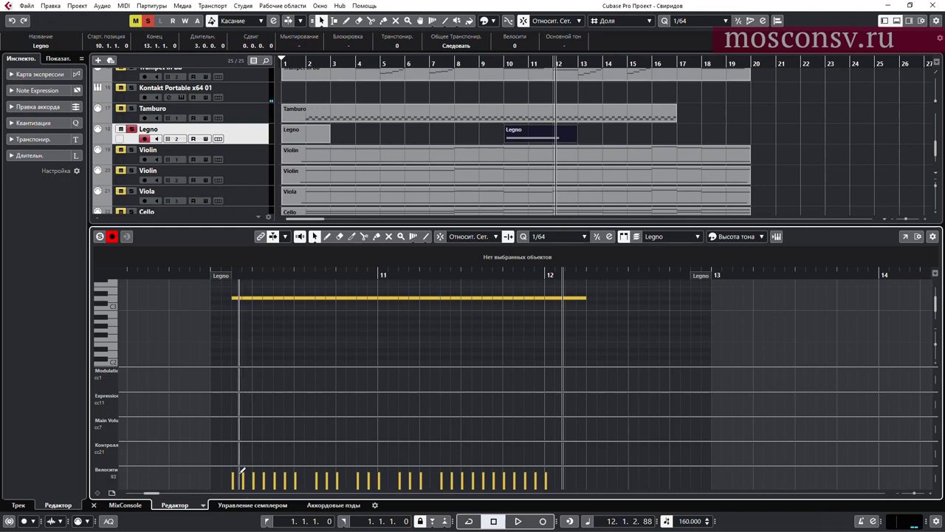
click(274, 275)
key(space)
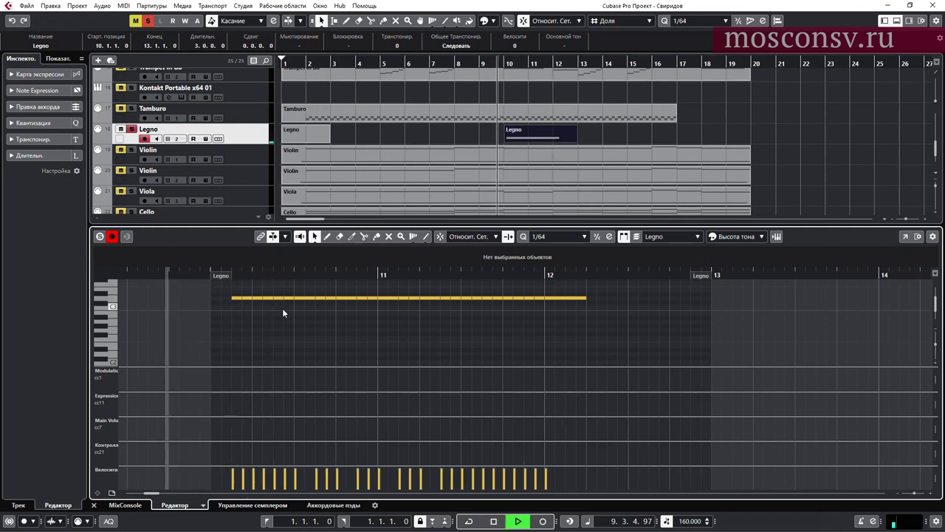
Draw high Modulation, Expression and Main Volume controller values at the start of the Legno part at bar 10, with playback running.
key(8)
drag(226, 400, 239, 390)
click(230, 370)
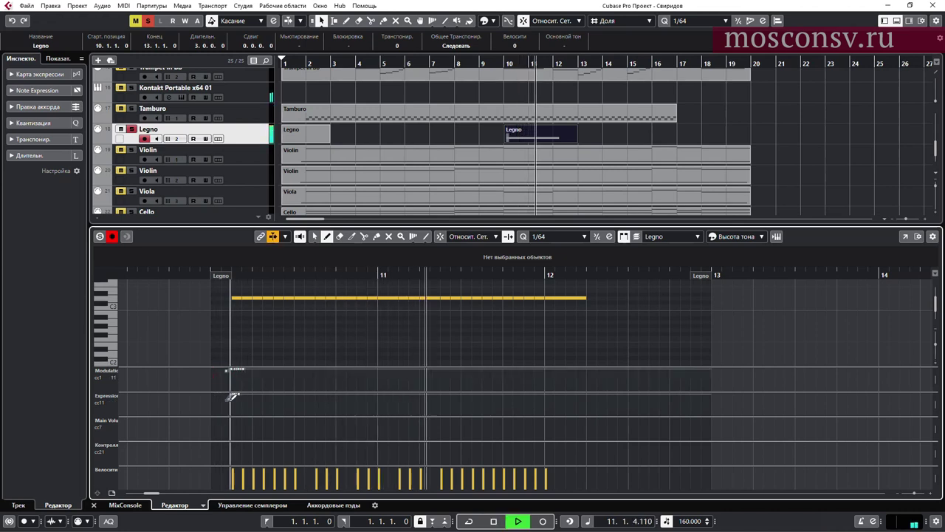
click(248, 273)
key(1)
click(328, 329)
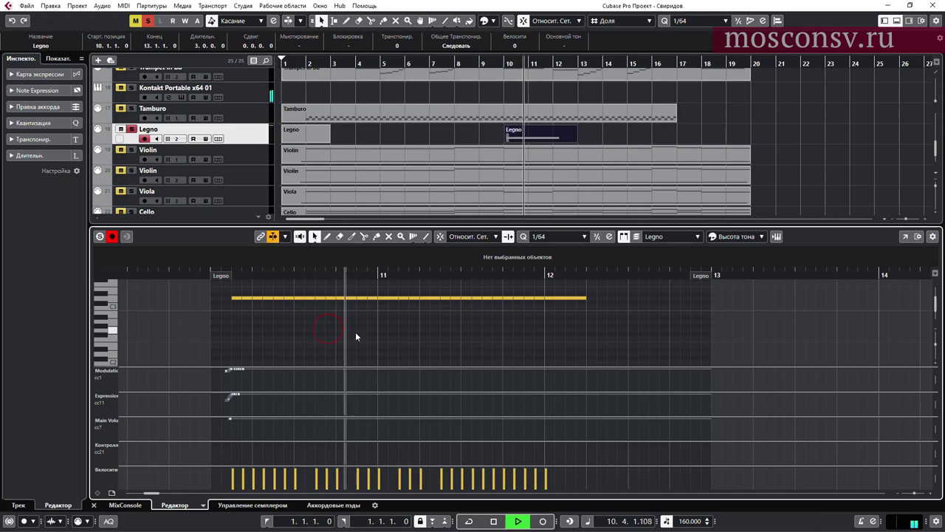
Close the note editor and unsolo the Legno track, returning the playback position to bar 1.
key(Return)
key(space)
click(859, 261)
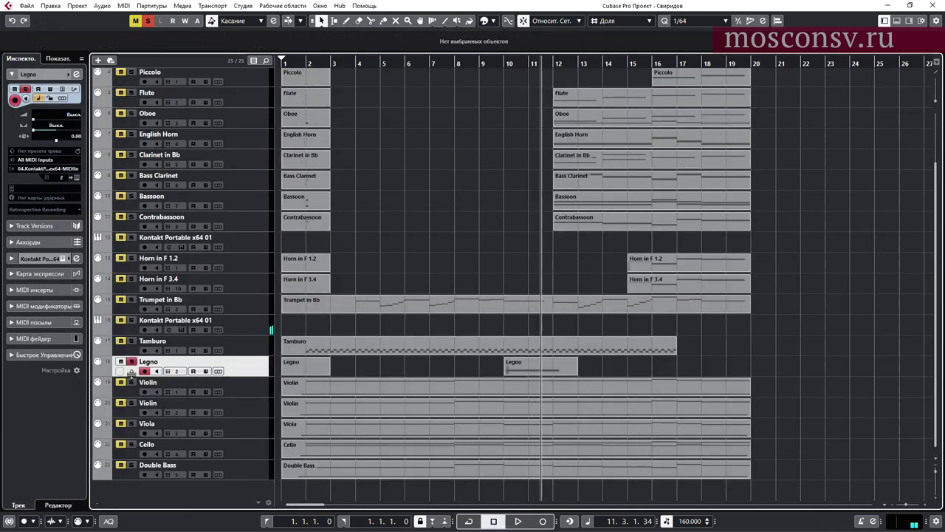
click(132, 361)
drag(294, 61, 264, 60)
click(424, 168)
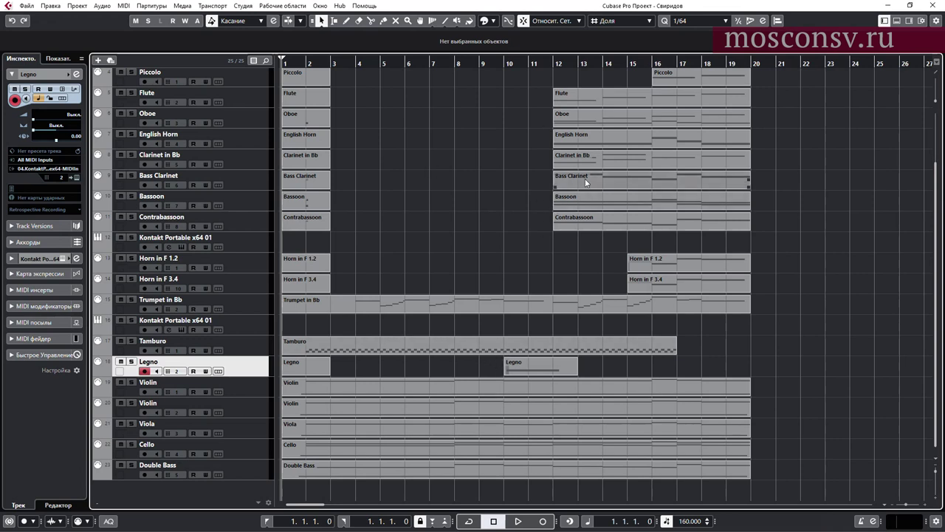
Examine the notes and empty controller lanes of the Oboe part at bar 12 in the note editor, and close it.
double_click(593, 122)
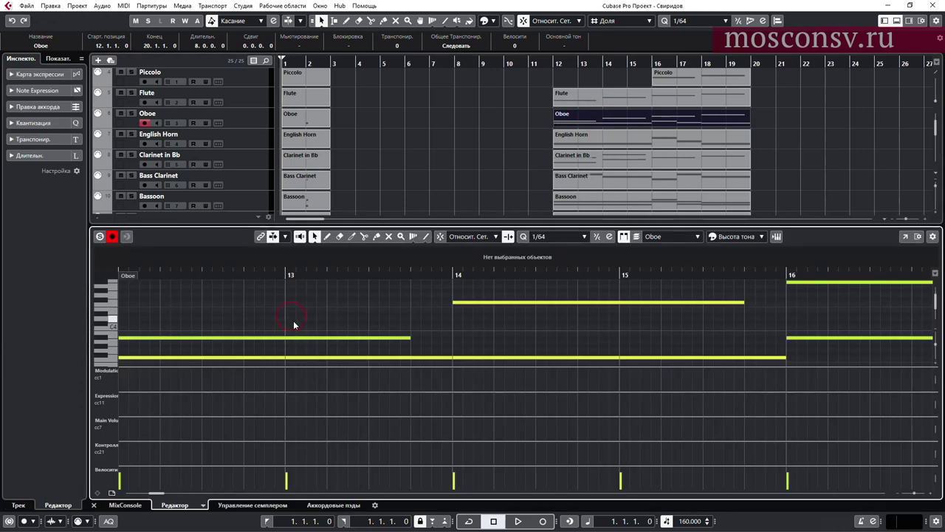
key(g)
key(g)
key(g)
key(g)
key(g)
key(g)
key(g)
key(g)
key(g)
key(g)
click(356, 329)
scroll(418, 314, up, 3)
click(445, 273)
click(419, 275)
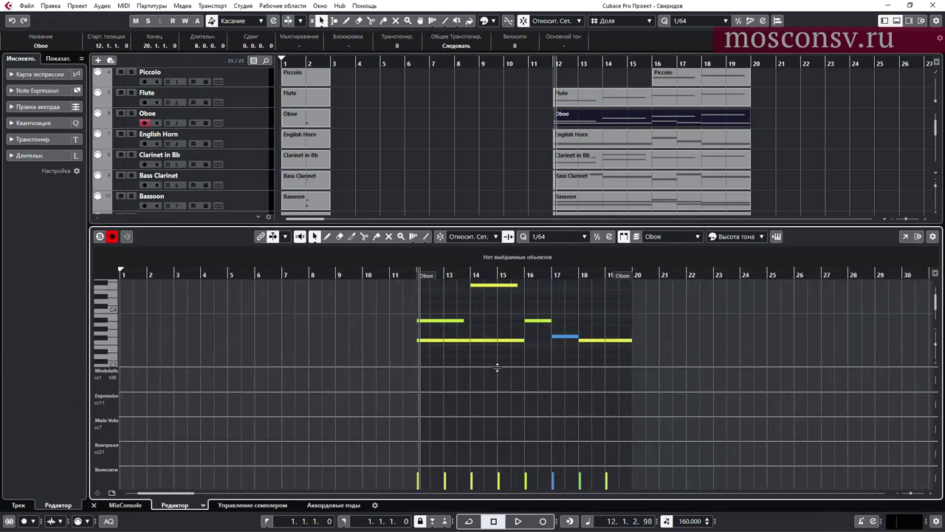
key(Return)
click(825, 281)
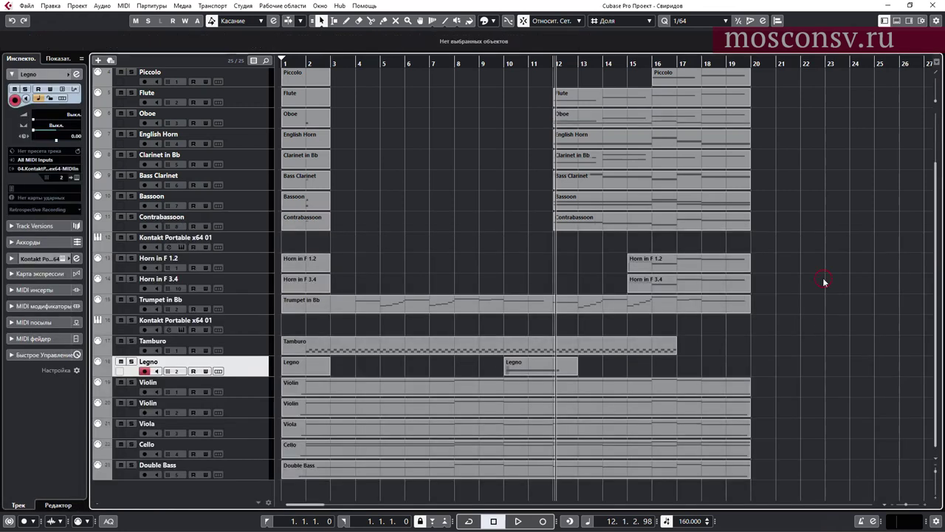
Inspect the notes and controller lanes of the Horn in F 1.2 part at bar 15.
double_click(653, 264)
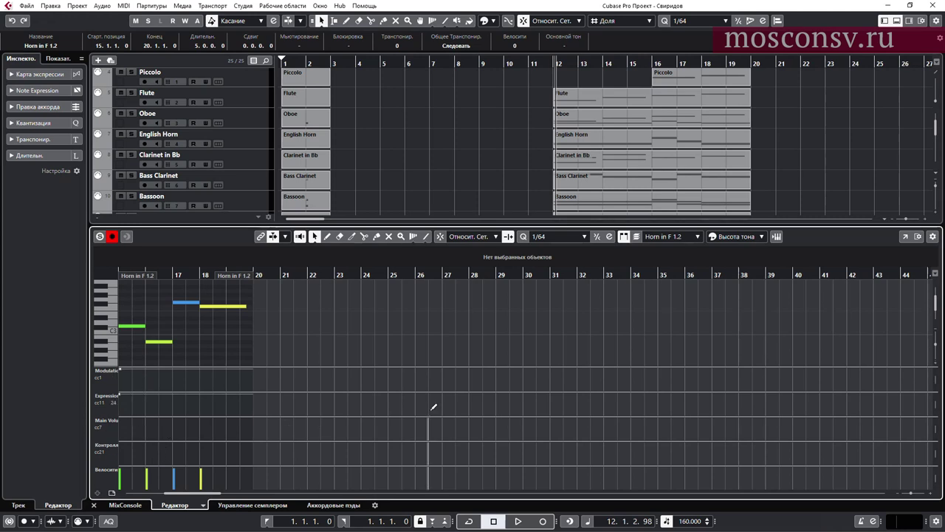
key(ctrl+e)
click(804, 150)
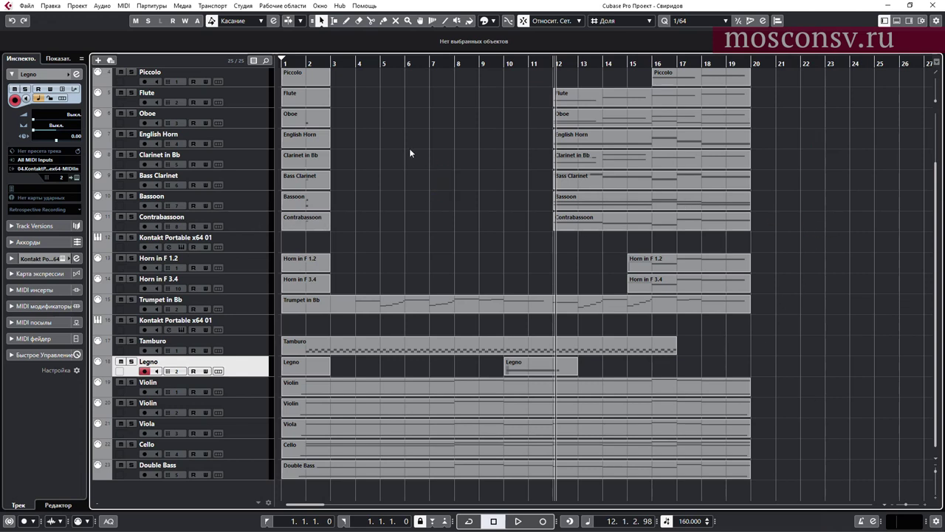
Play the whole arrangement with all tracks from bar 2 to its end at bar 20.
drag(314, 65, 265, 69)
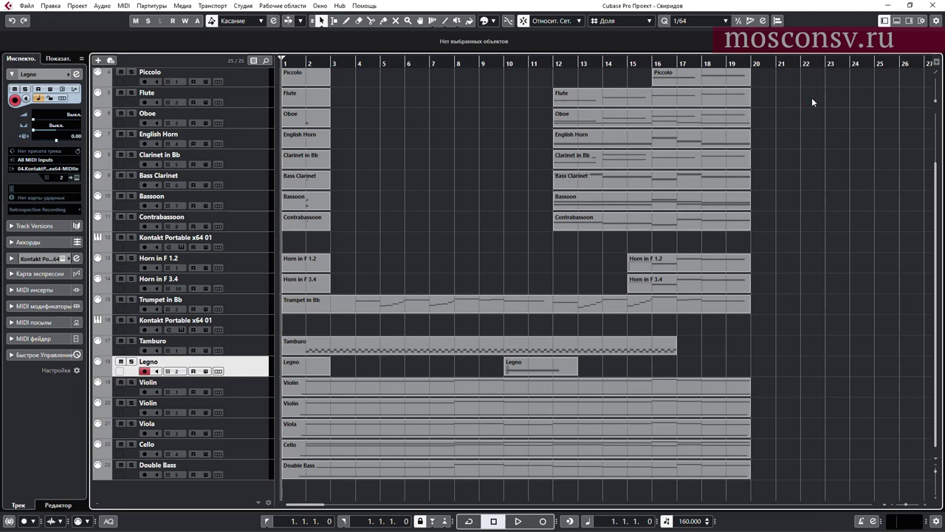
drag(309, 66, 309, 63)
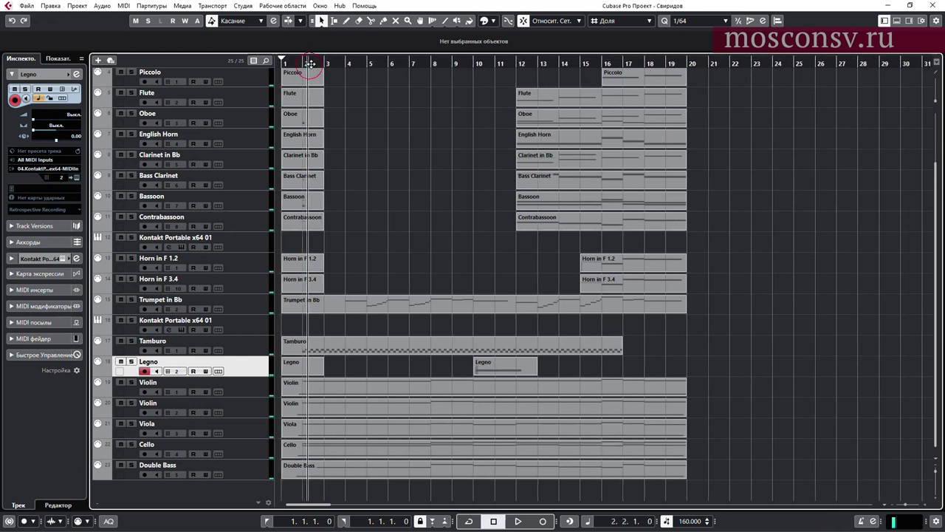
key(h)
key(h)
key(h)
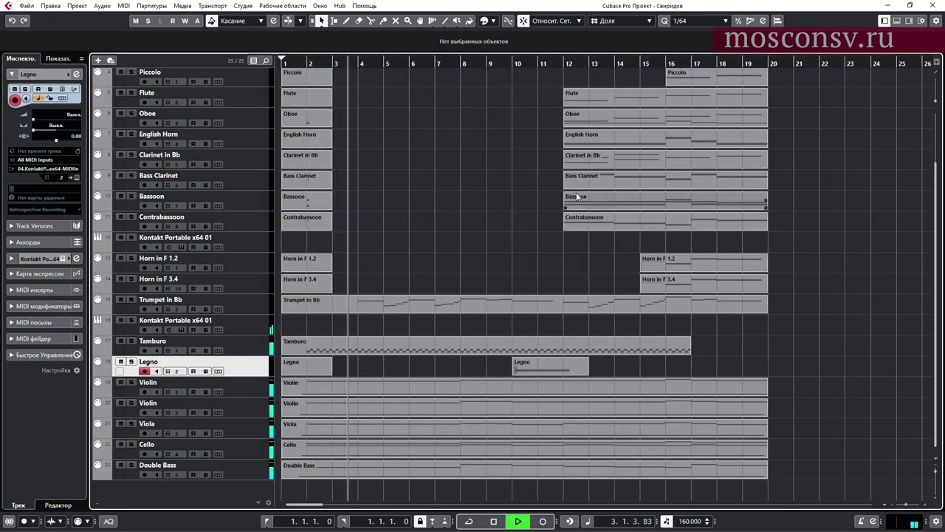
key(g)
key(g)
key(g)
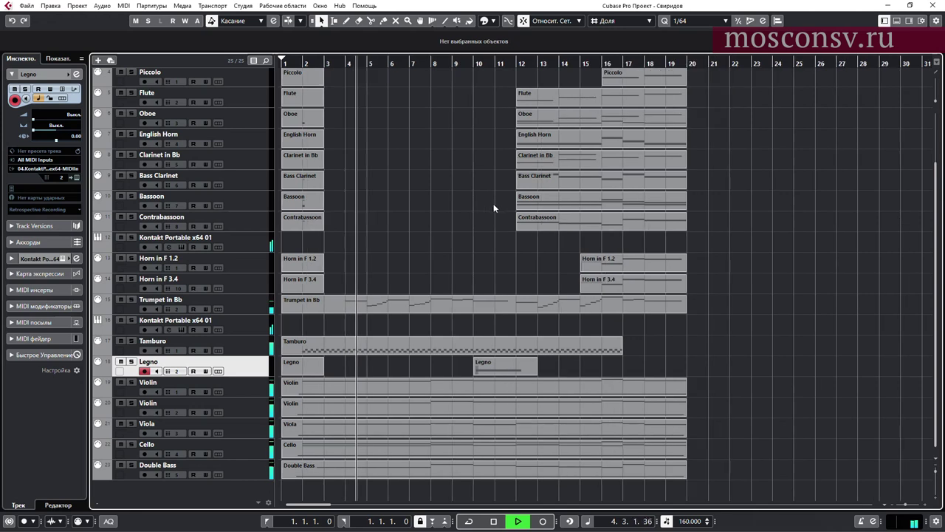
click(725, 159)
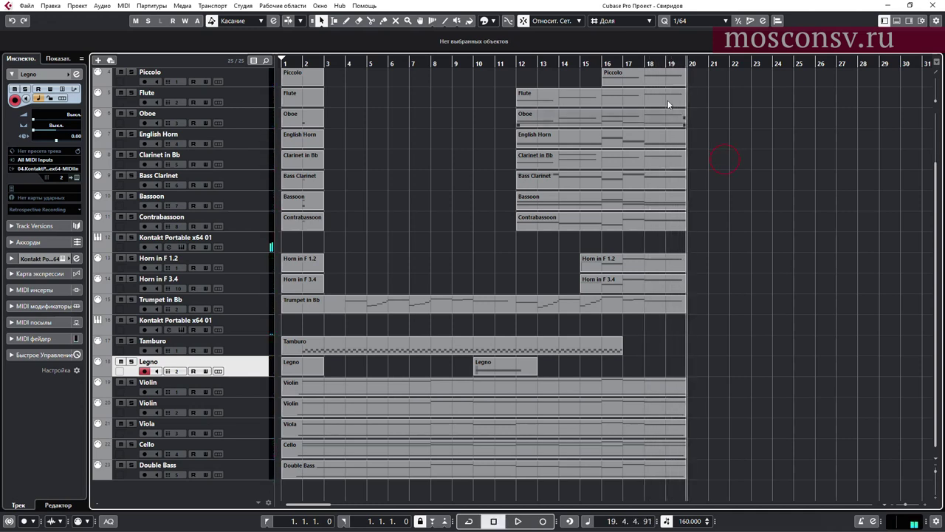
Restart the audio engine in the Kontakt instance used by the Oboe track, and close the instrument window.
scroll(357, 162, up, 3)
click(242, 190)
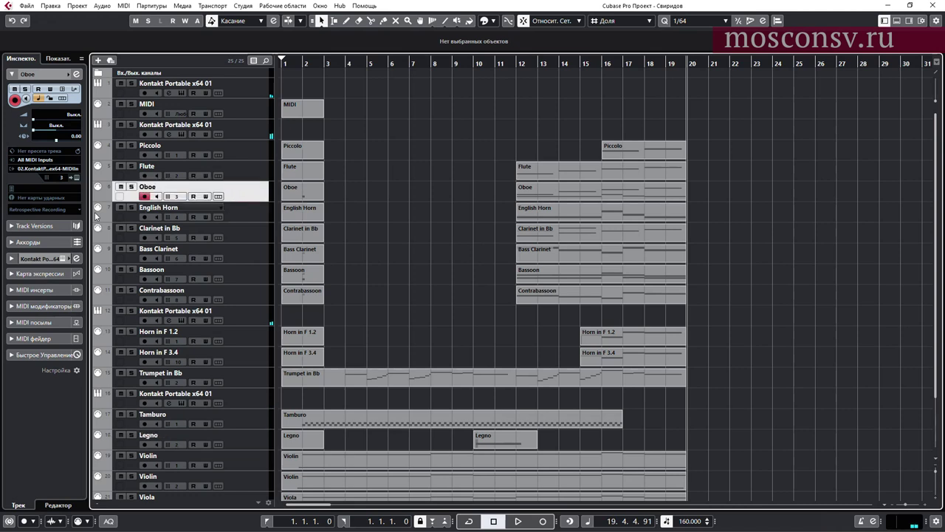
click(76, 178)
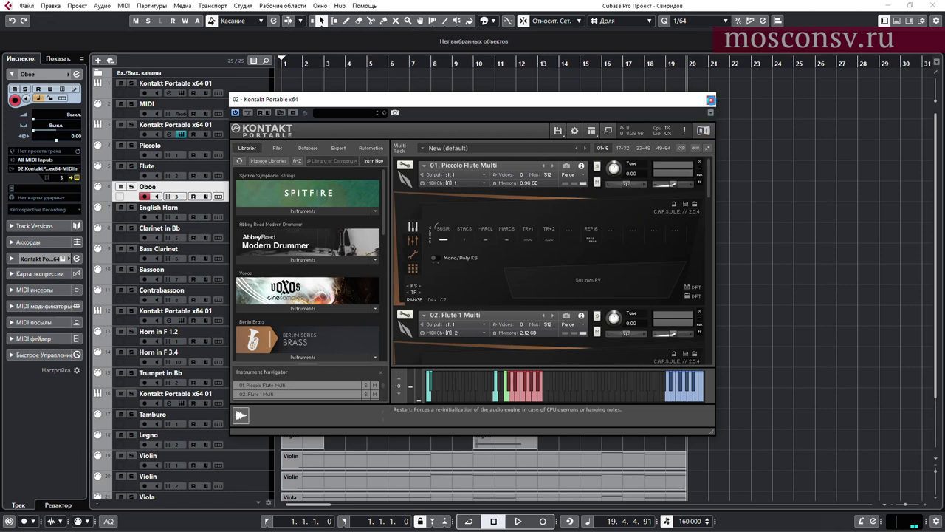
click(710, 101)
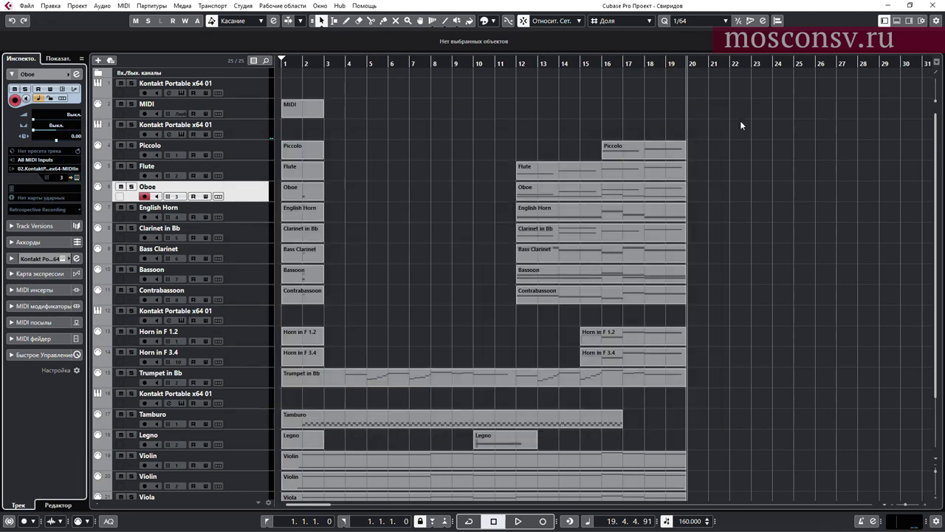
Copy the Legno part at bar 10, try pasting it at bar 18 on the Oboe track, and delete that pasted part.
click(642, 62)
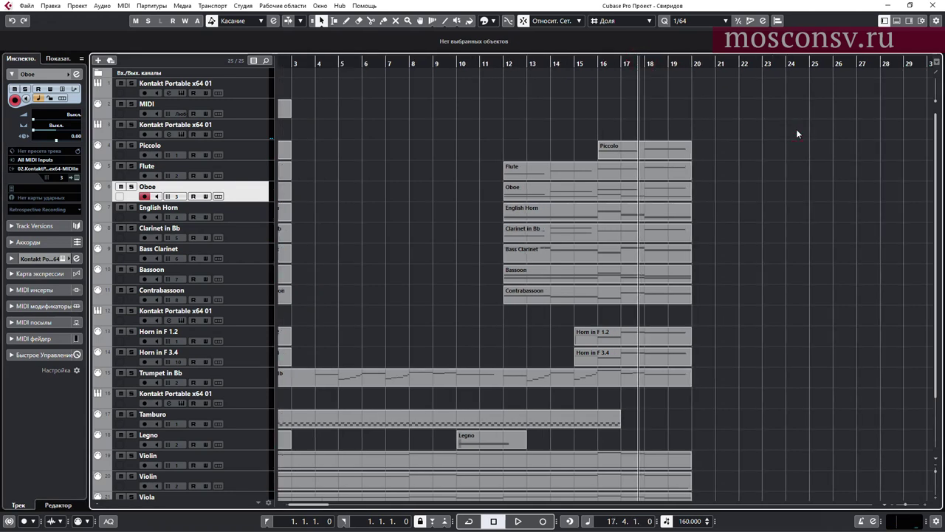
scroll(796, 128, up, 1)
scroll(765, 177, down, 2)
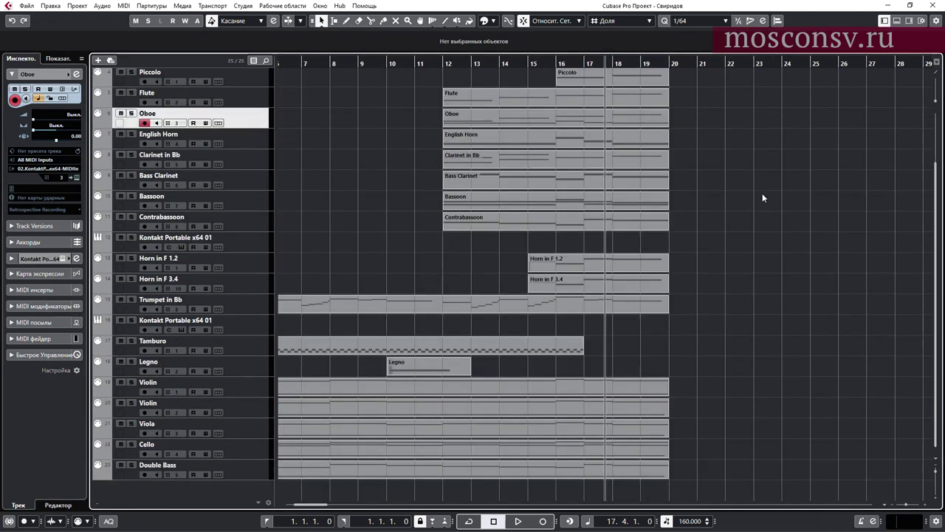
scroll(757, 197, left, 5)
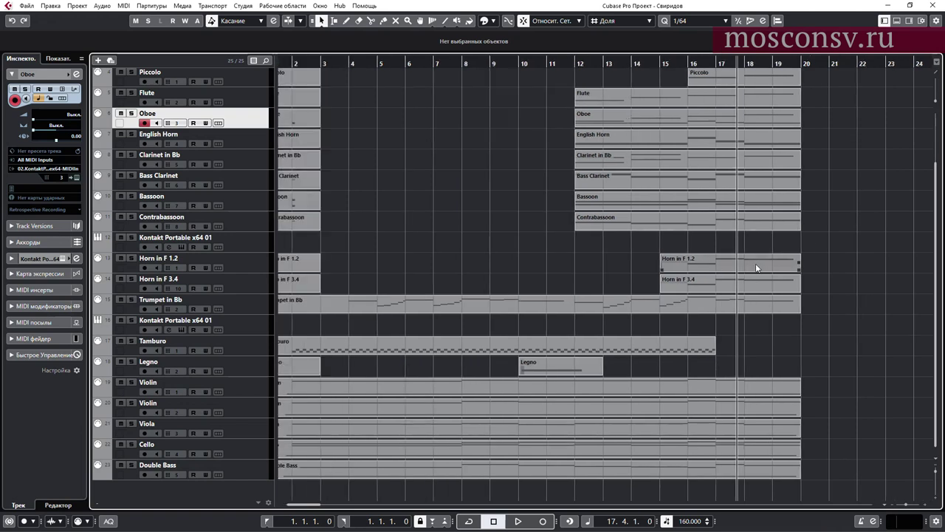
scroll(756, 266, left, 1)
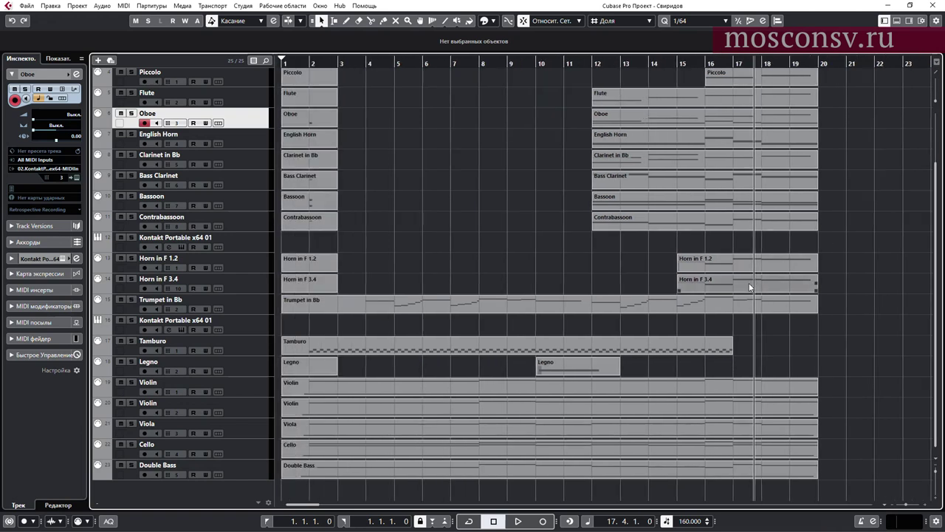
click(579, 369)
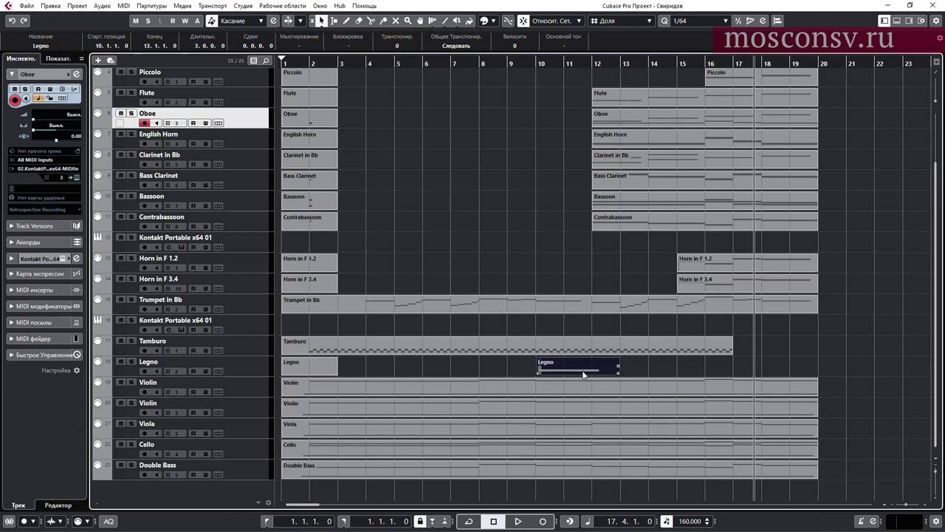
click(763, 65)
key(ctrl+v)
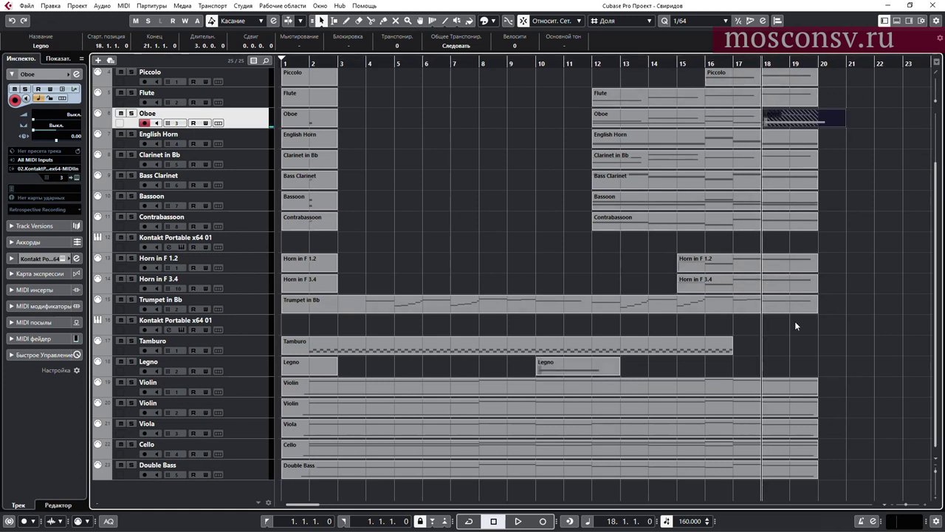
key(Delete)
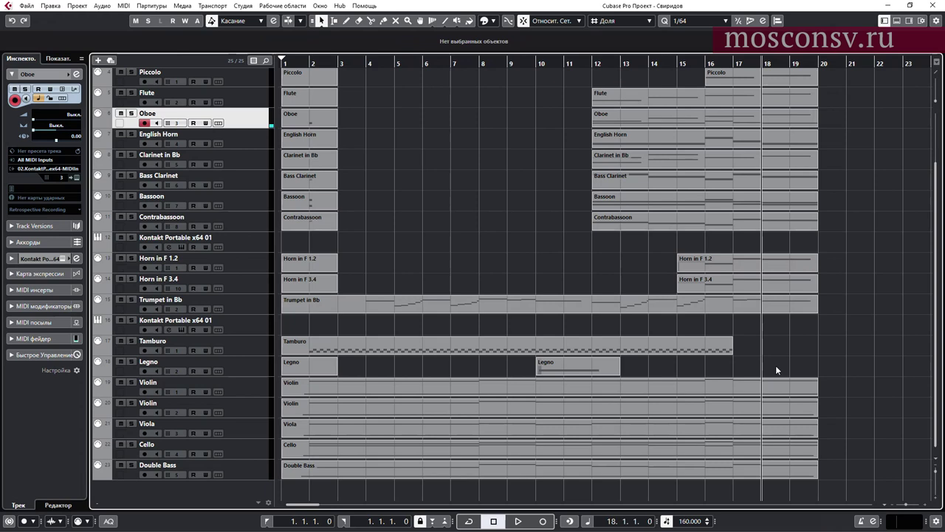
Paste the copied Legno part at bar 18 on the Legno track.
click(234, 372)
key(ctrl+v)
click(879, 374)
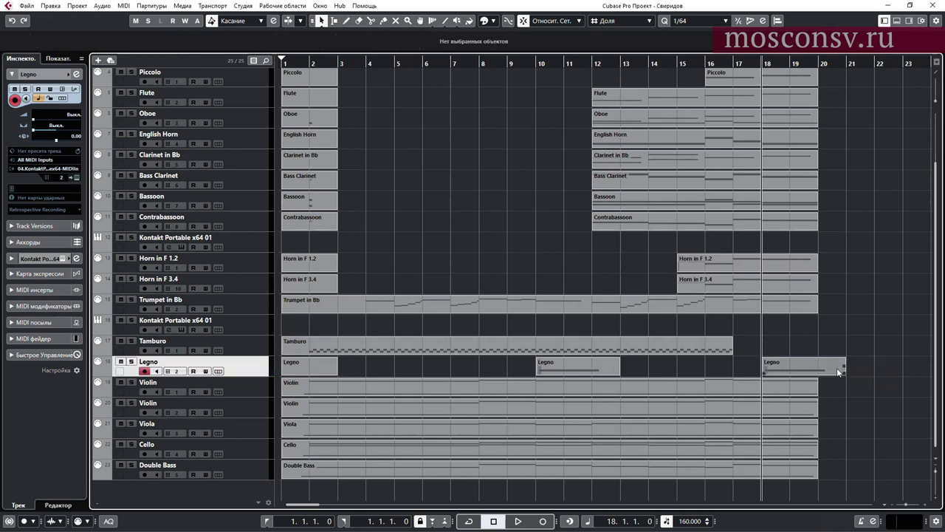
Play the pasted Legno part with the full orchestra and trim its end to bar 20.
key(space)
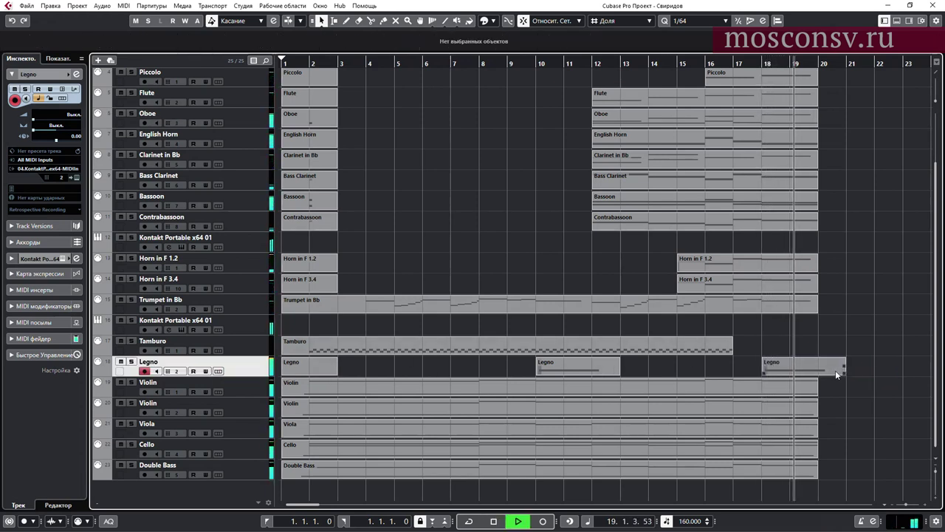
key(space)
click(835, 369)
drag(844, 371, 818, 373)
click(840, 342)
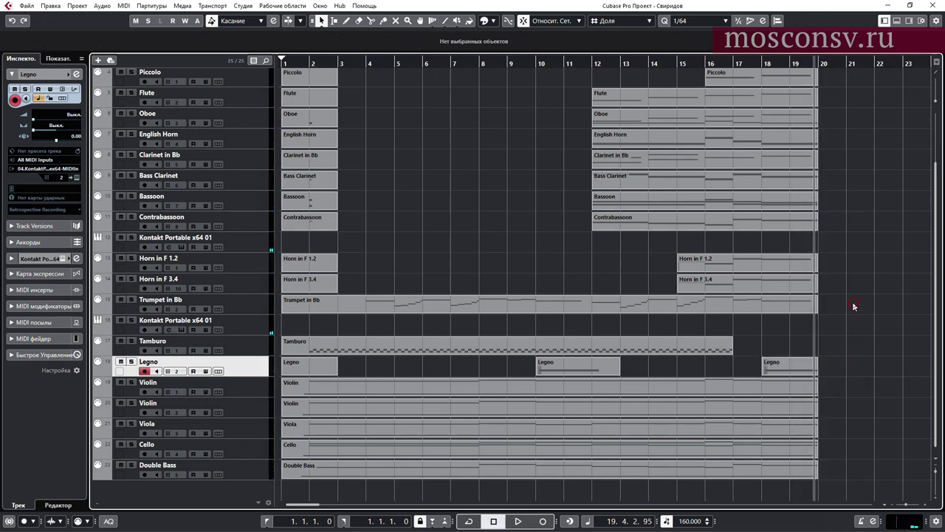
Set the locator range over the arrangement, with the left locator at 2.2.1.0 and the right locator at 20.1.1.0.
scroll(421, 208, down, 3)
key(ctrl+a)
scroll(365, 133, up, 3)
click(400, 158)
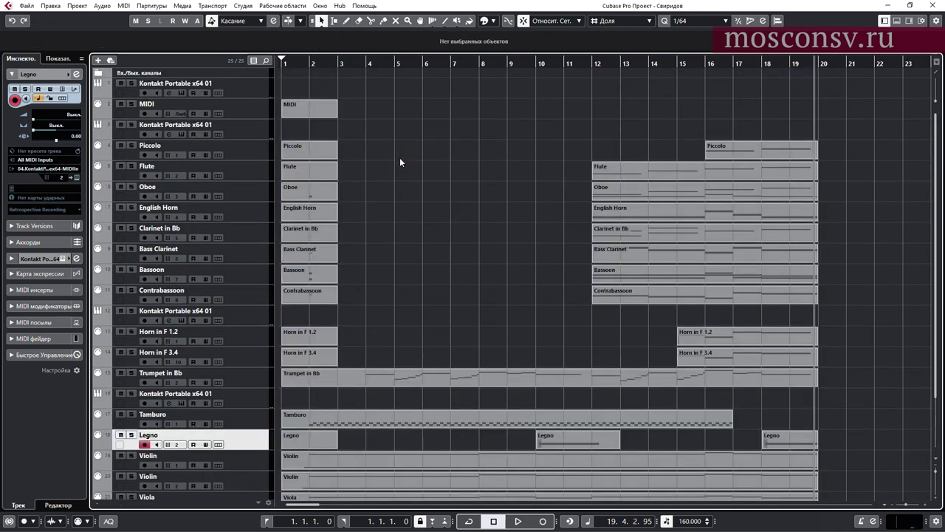
key(ctrl+a)
key(p)
click(399, 151)
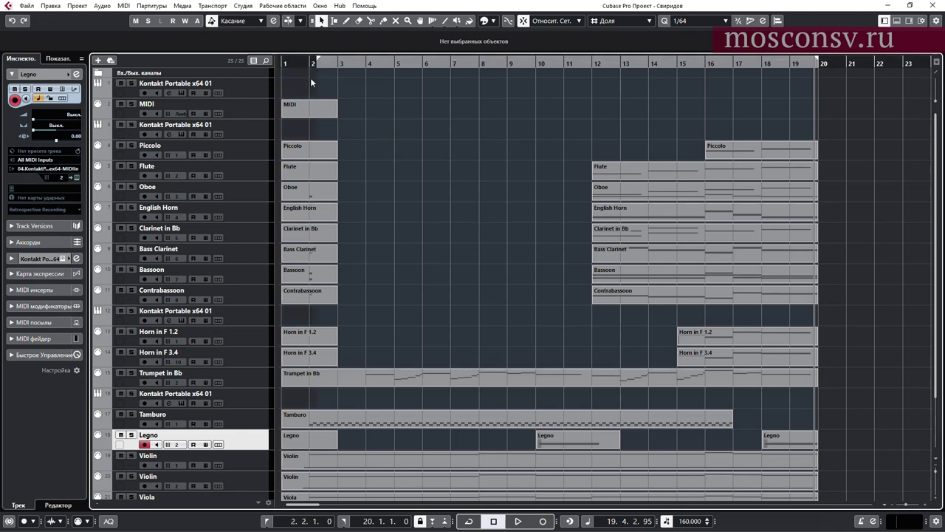
Play the full arrangement from around the left locator, restarting playback several times.
click(318, 63)
key(space)
key(space)
click(320, 63)
key(space)
key(space)
click(317, 64)
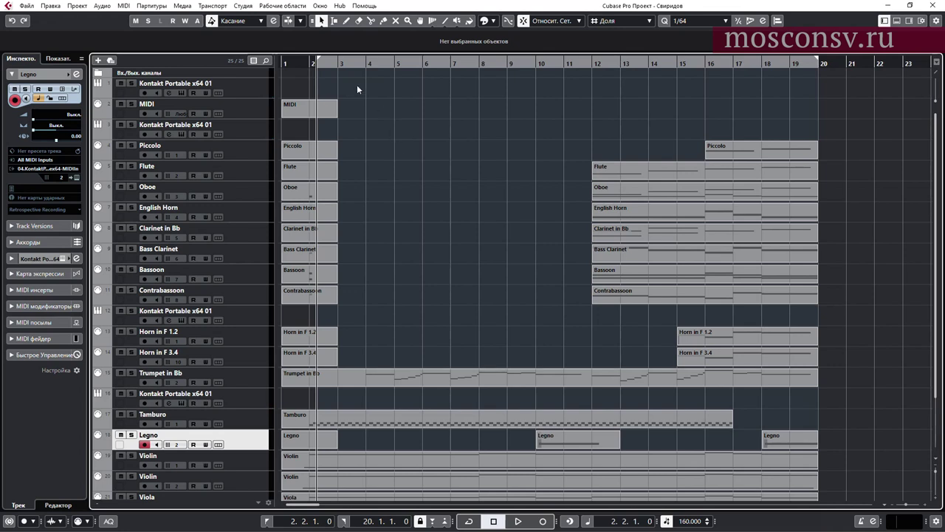
click(346, 63)
key(space)
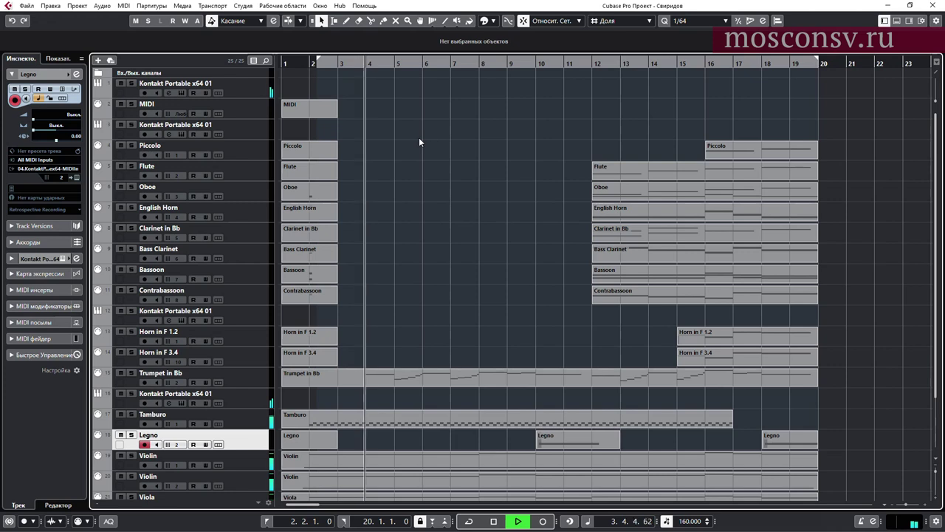
Stop playback and shift all notes of the Trumpet in Bb part slightly earlier, with the first note starting at 3.4.4.58.
key(space)
double_click(522, 371)
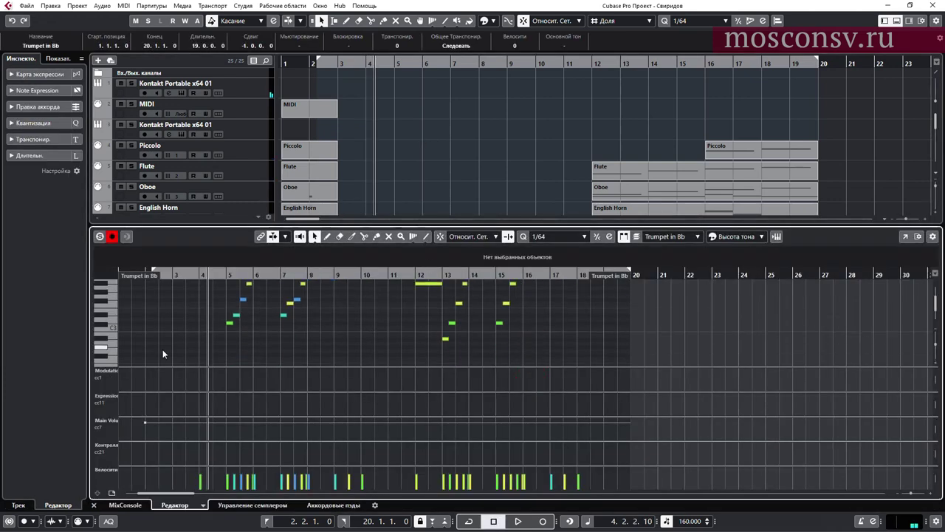
drag(191, 362, 618, 266)
key(l)
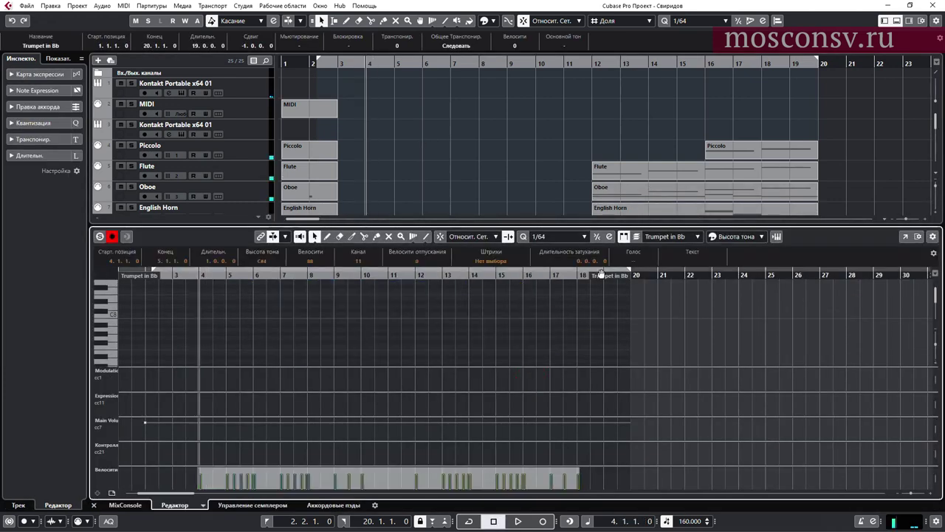
key(h)
key(h)
key(h)
key(h)
key(h)
key(h)
key(h)
key(h)
key(h)
scroll(552, 322, down, 2)
scroll(549, 322, down, 6)
scroll(546, 319, up, 1)
key(h)
key(h)
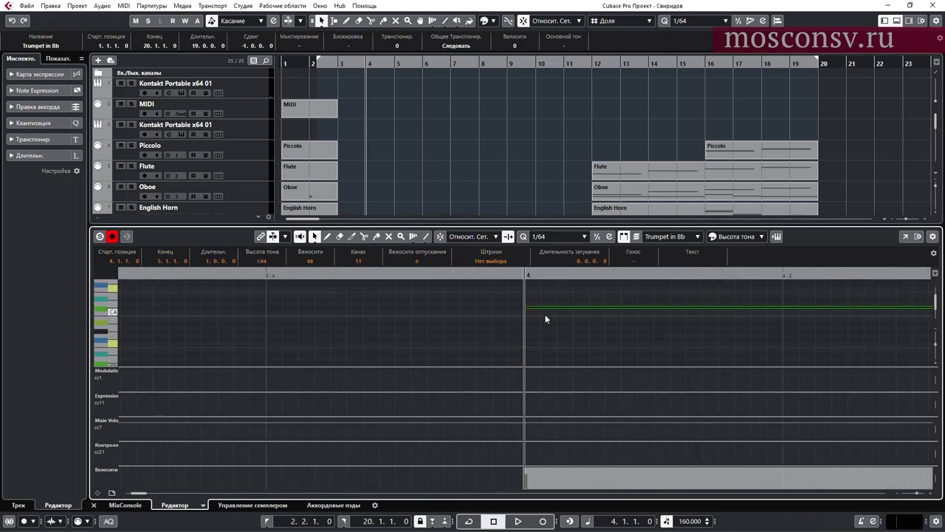
drag(542, 306, 504, 308)
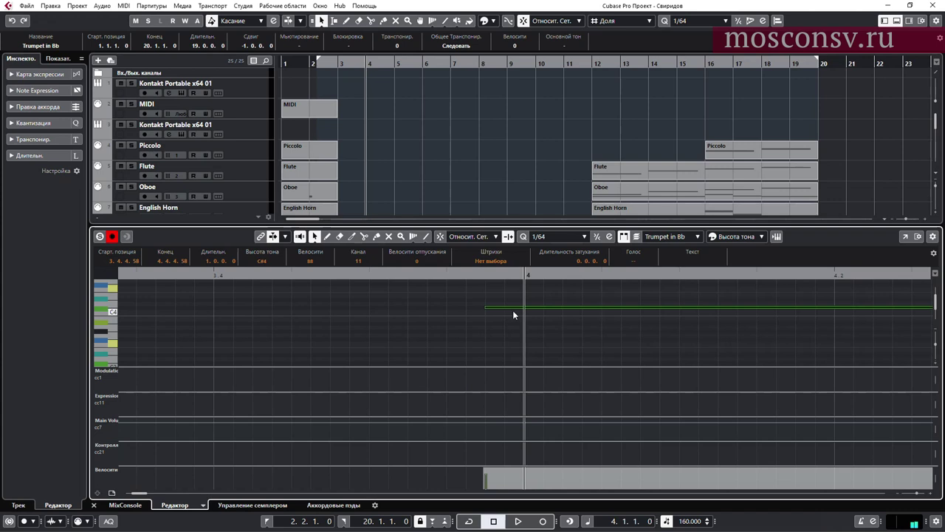
Play the shifted trumpet notes from bar 4 to about bar 6, then close the part's editor.
key(g)
key(g)
key(g)
key(space)
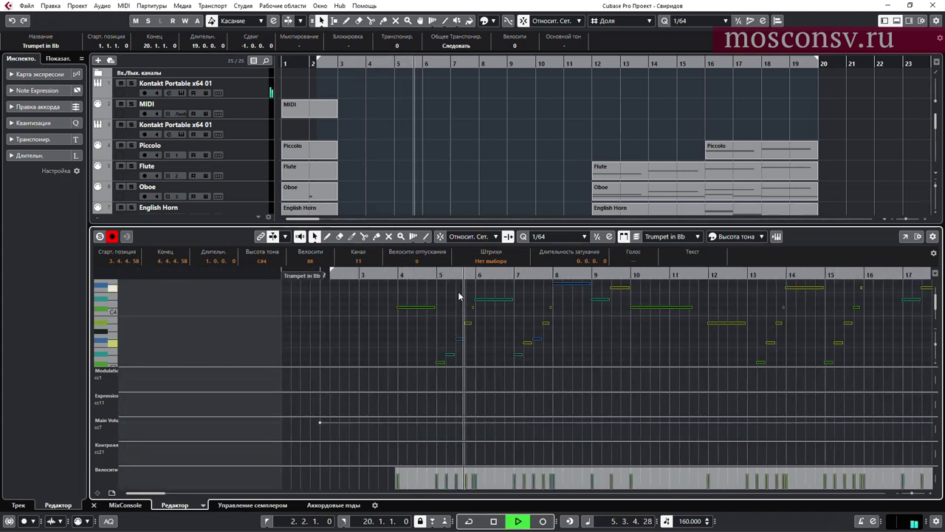
key(space)
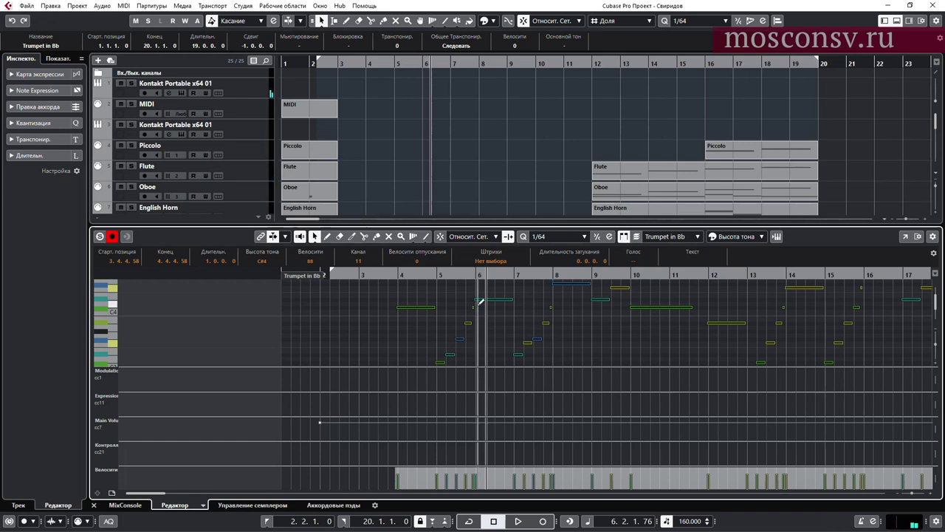
key(ctrl+e)
click(547, 328)
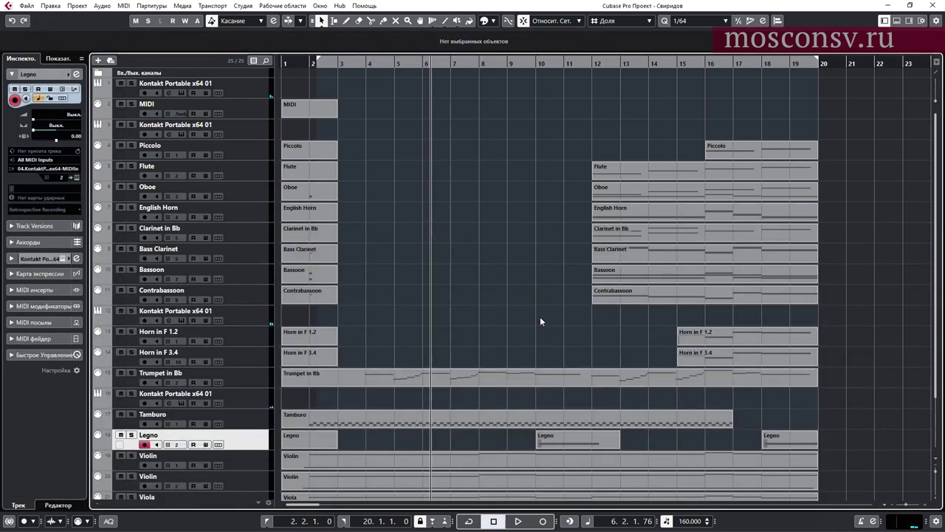
Export the Stereo Out mix between the locators as a 320 kB/s MP3 named Свиридов in the project's Audio folder.
key(ctrl+shift+e)
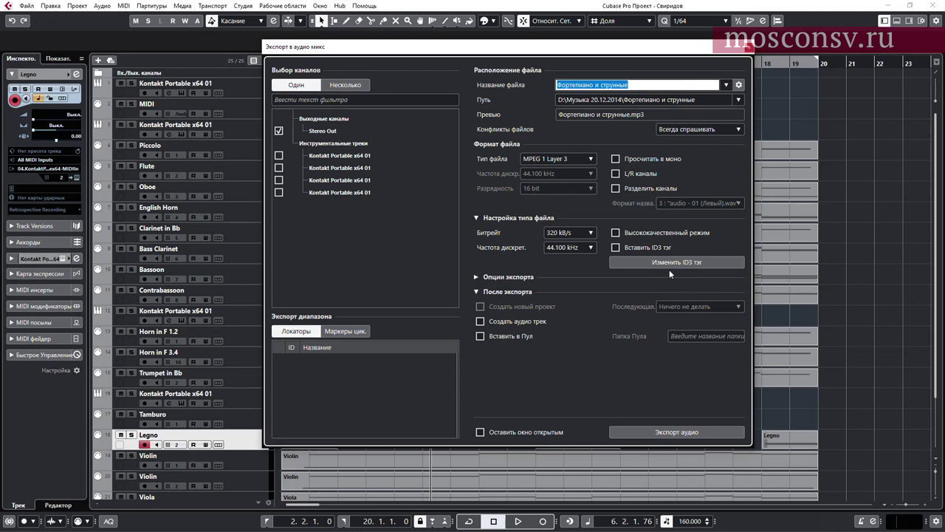
text(В)
key(ctrl+a)
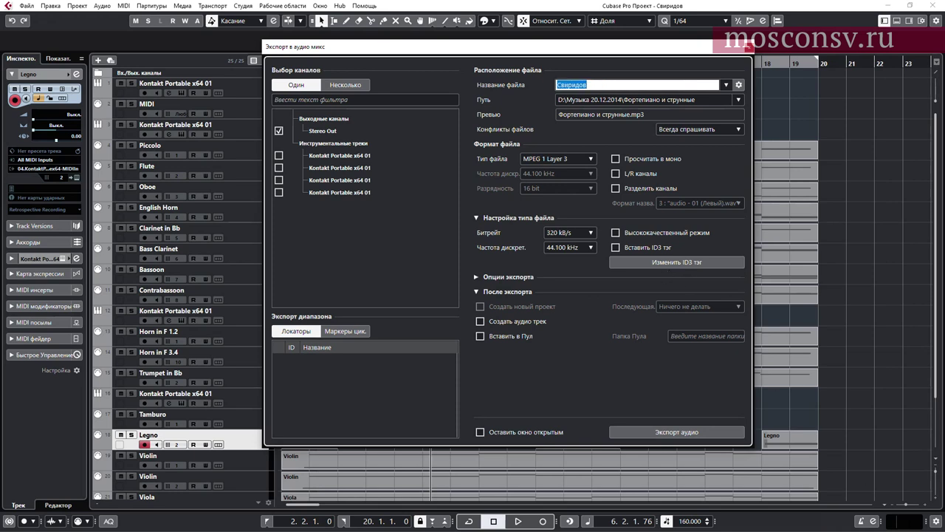
click(738, 85)
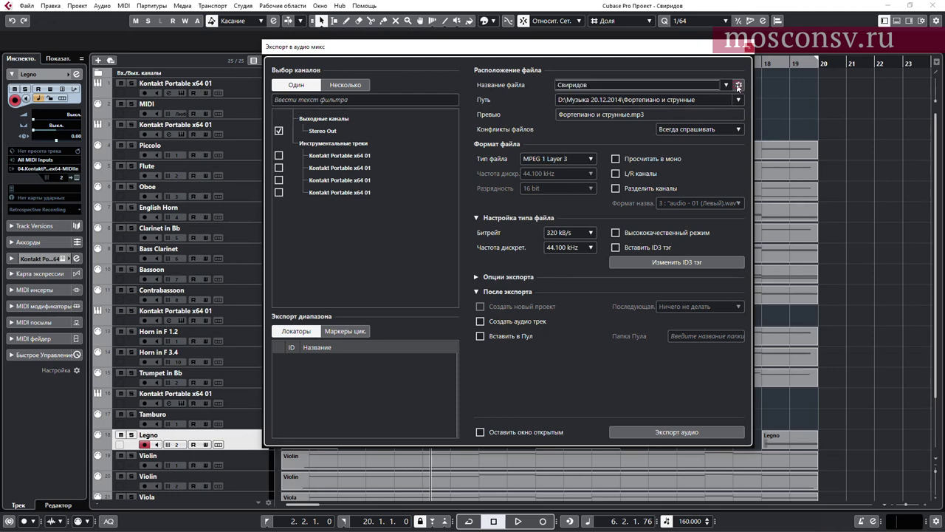
click(738, 100)
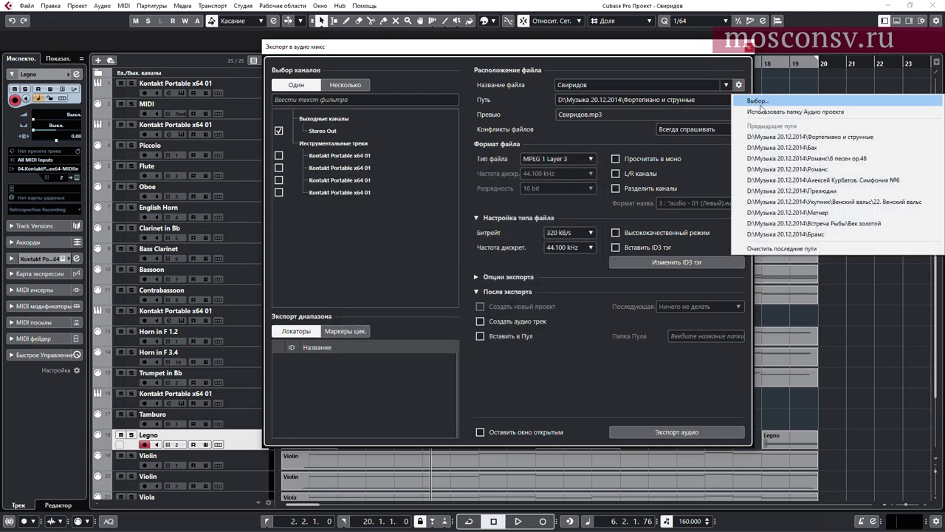
click(717, 102)
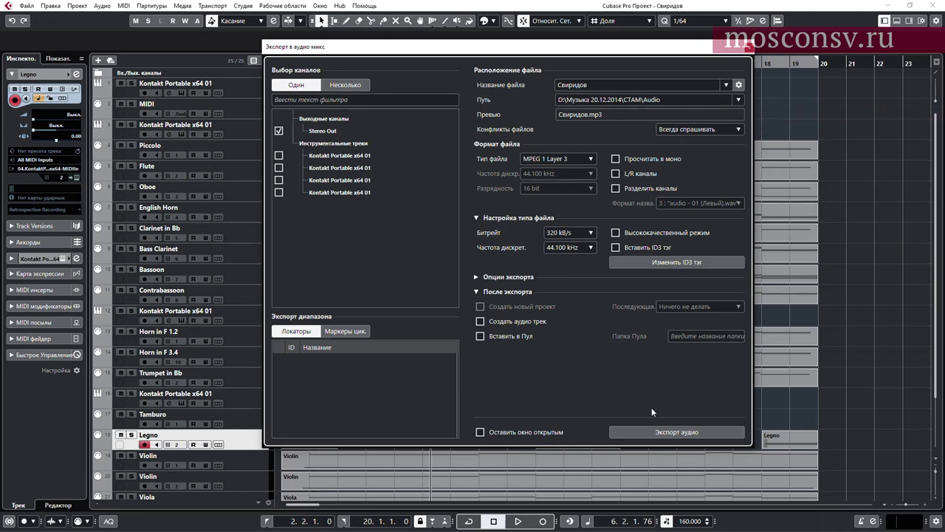
click(662, 433)
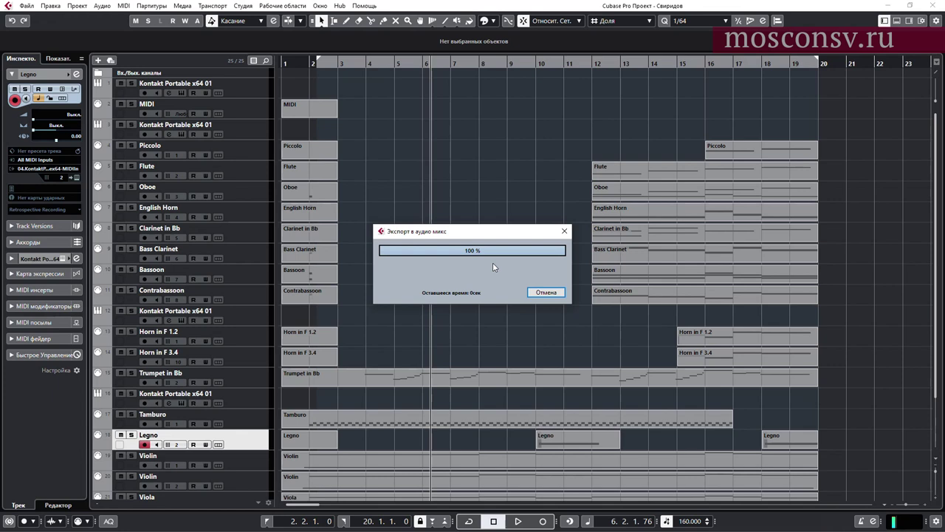
click(524, 226)
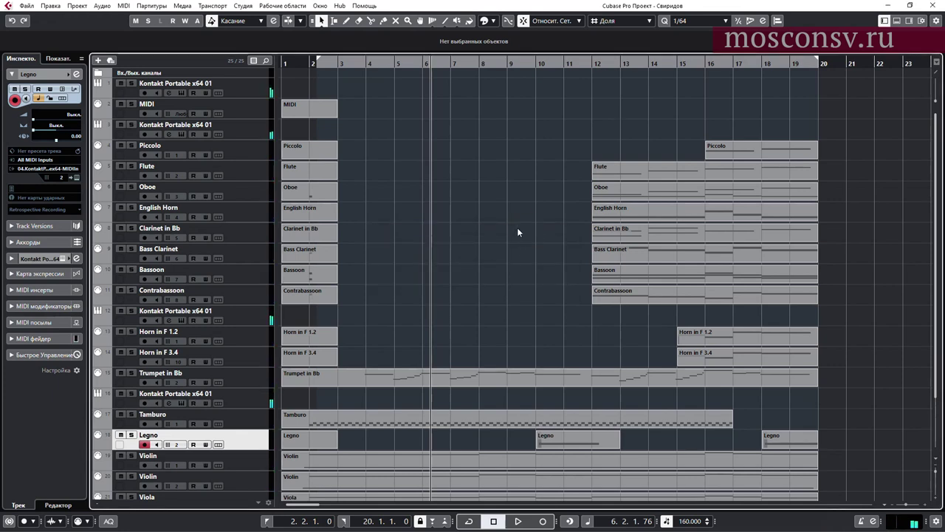
Switch to File Explorer and find the exported Свиридов.mp3 in the Audio folder of the СТАМ project folder.
scroll(517, 231, down, 3)
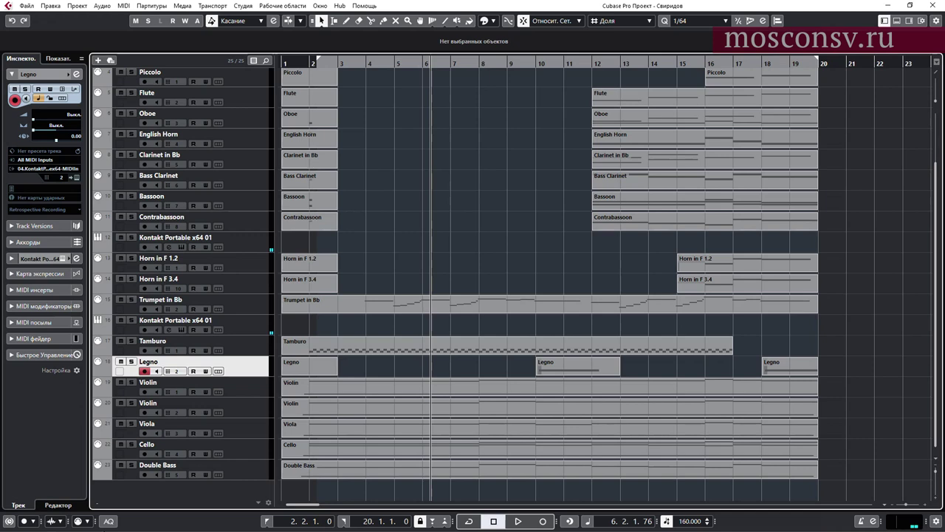
key(alt+Tab)
key(Tab)
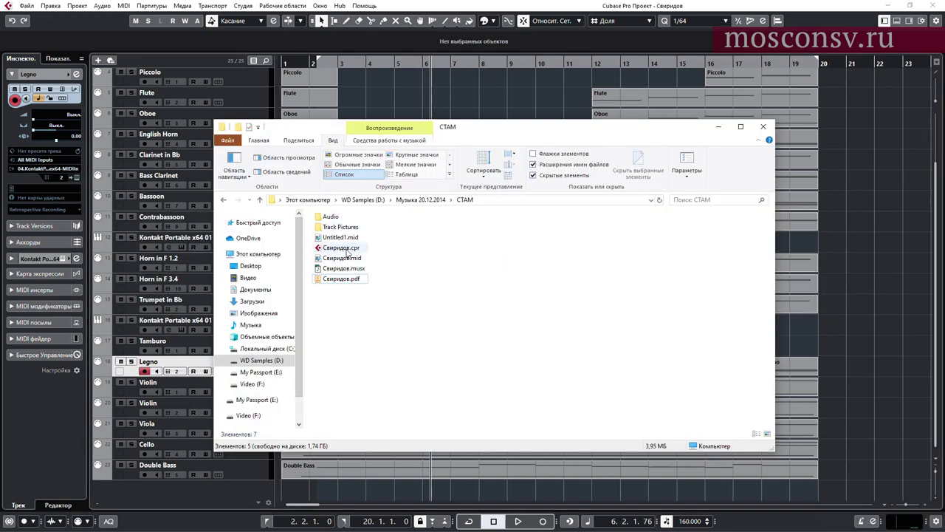
double_click(329, 216)
click(364, 229)
Return to Cubase, play a brief moment of the arrangement, and close the program.
click(503, 100)
key(space)
key(space)
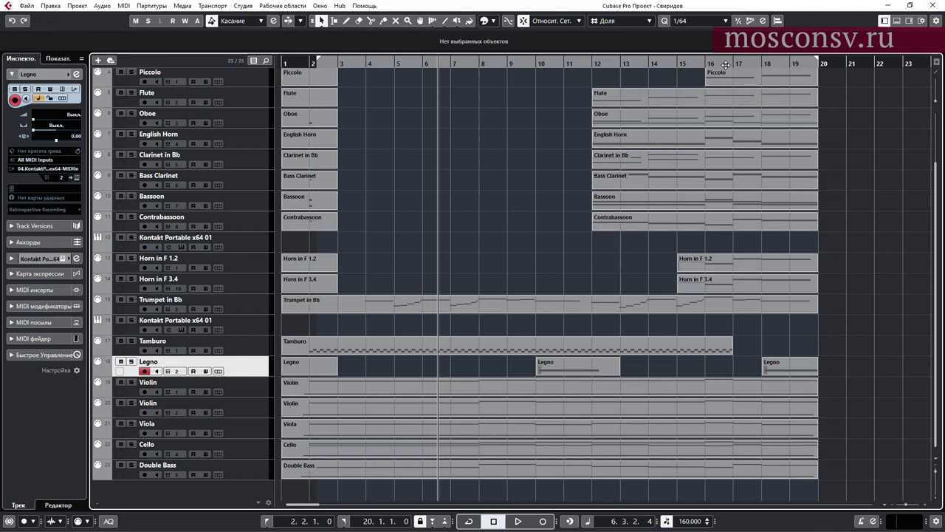
click(932, 5)
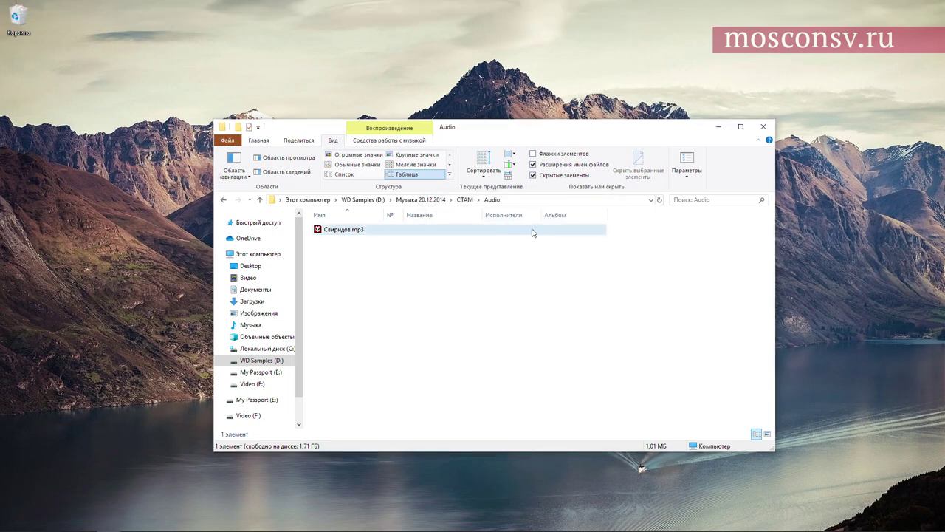
Listen to Свиридов.mp3 in foobar2000 at a lowered playback volume, then close the player.
double_click(337, 233)
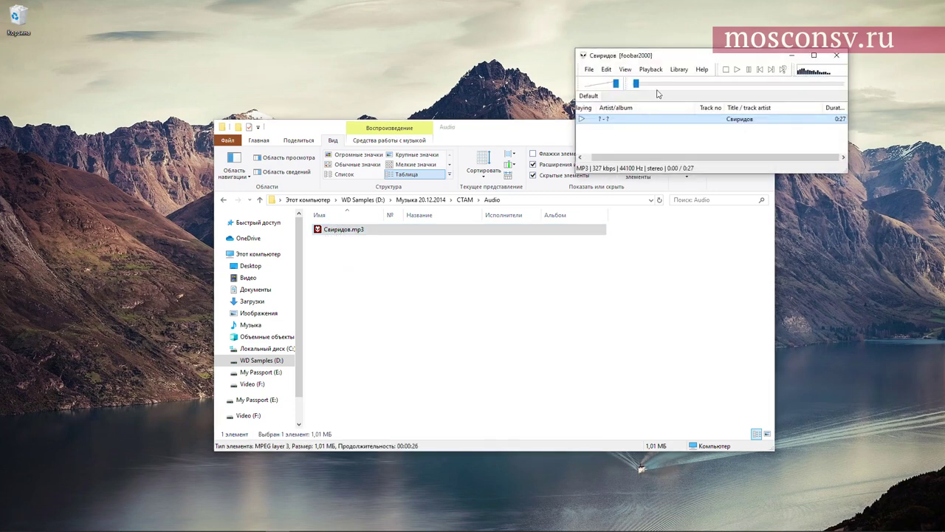
drag(615, 85, 604, 87)
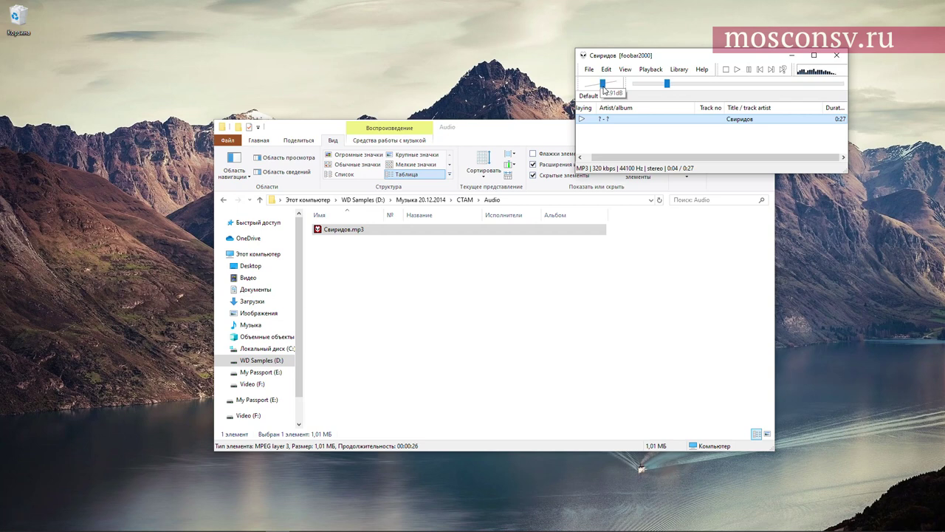
click(747, 139)
click(748, 143)
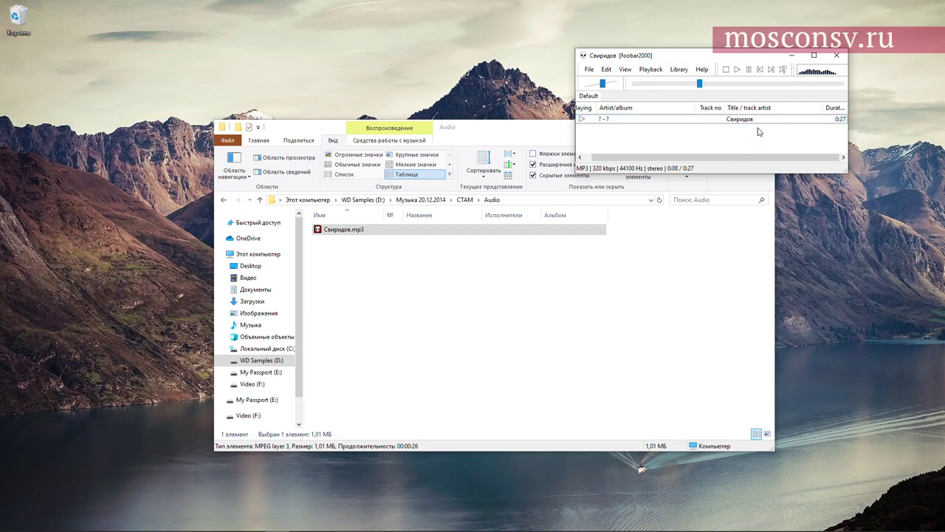
click(760, 120)
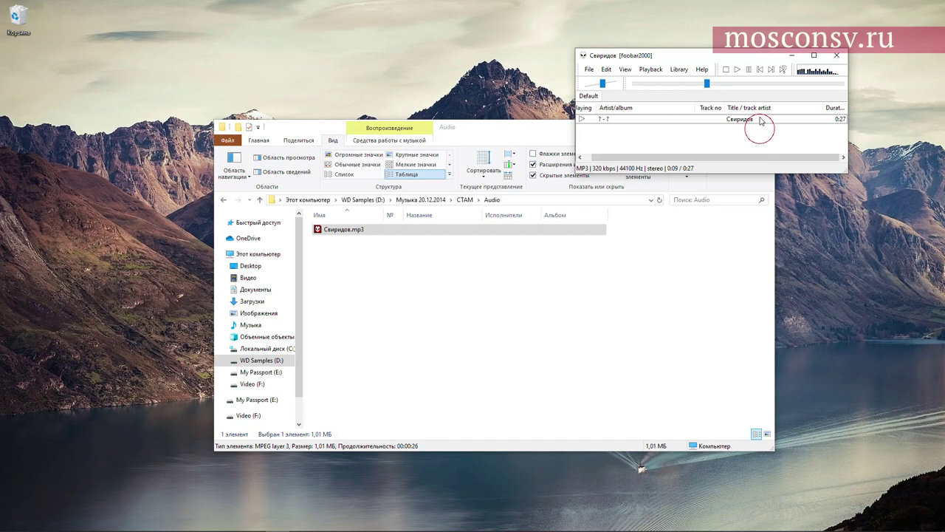
click(838, 57)
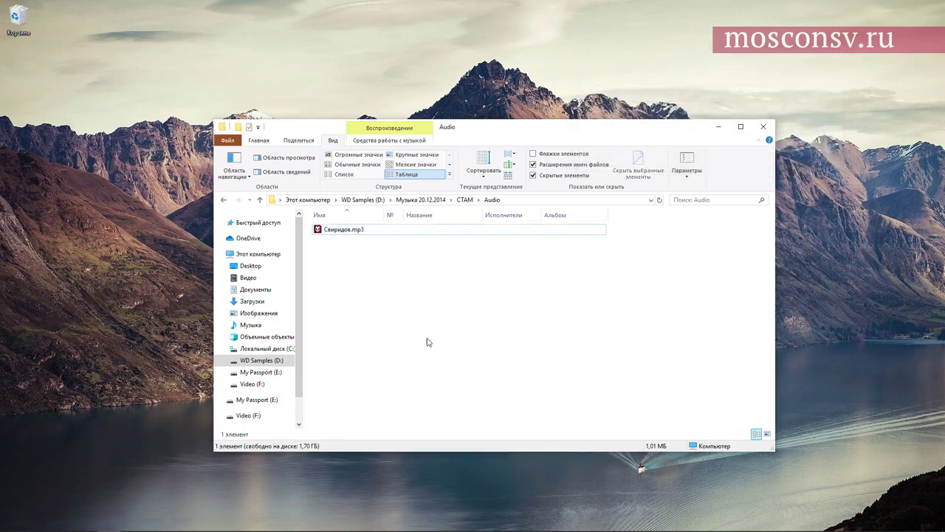
Reopen the Свиридов.cpr project in Cubase from the СТАМ folder.
click(224, 201)
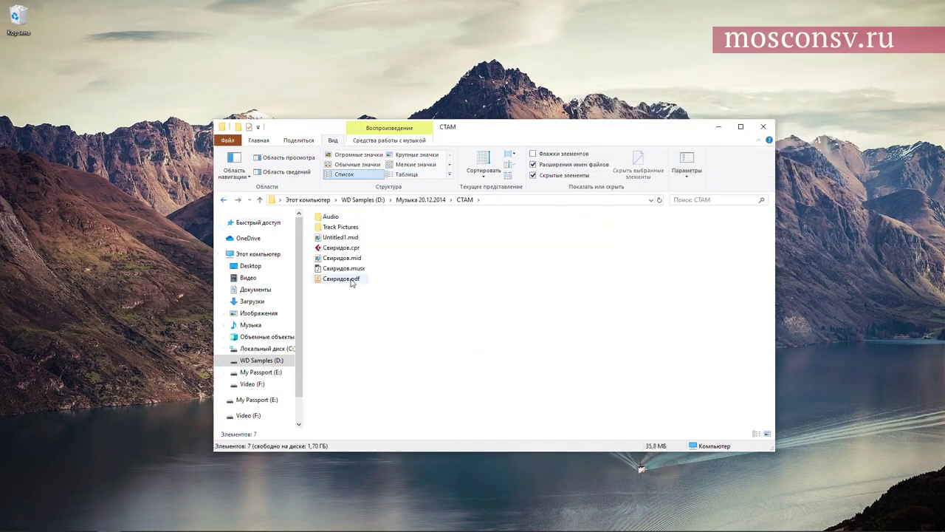
double_click(341, 247)
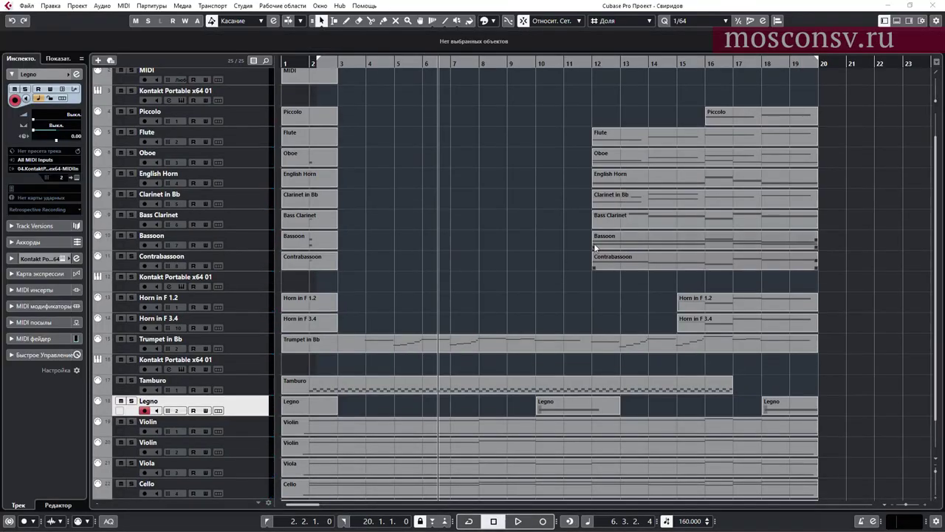
scroll(497, 237, down, 2)
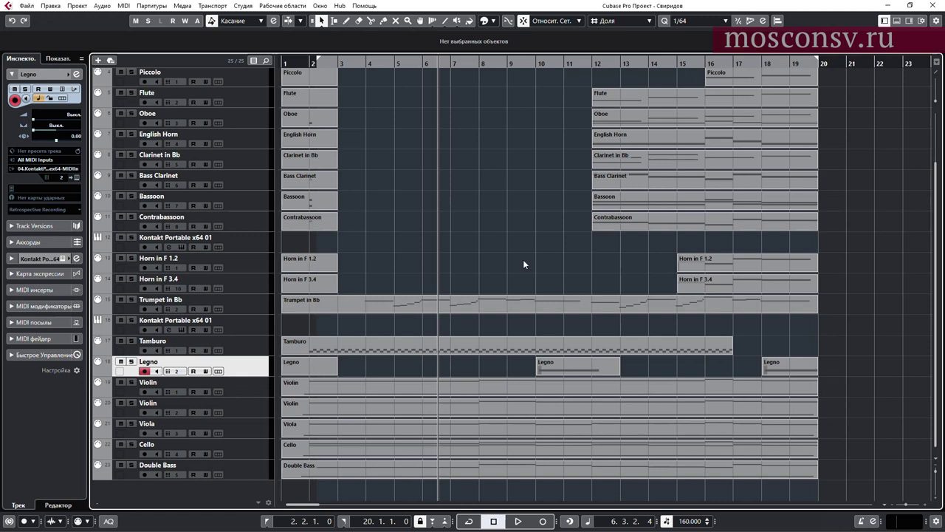
Play the arrangement from about bar 2 to its end, muting the Oboe track during playback.
scroll(523, 259, up, 4)
drag(329, 64, 325, 62)
key(space)
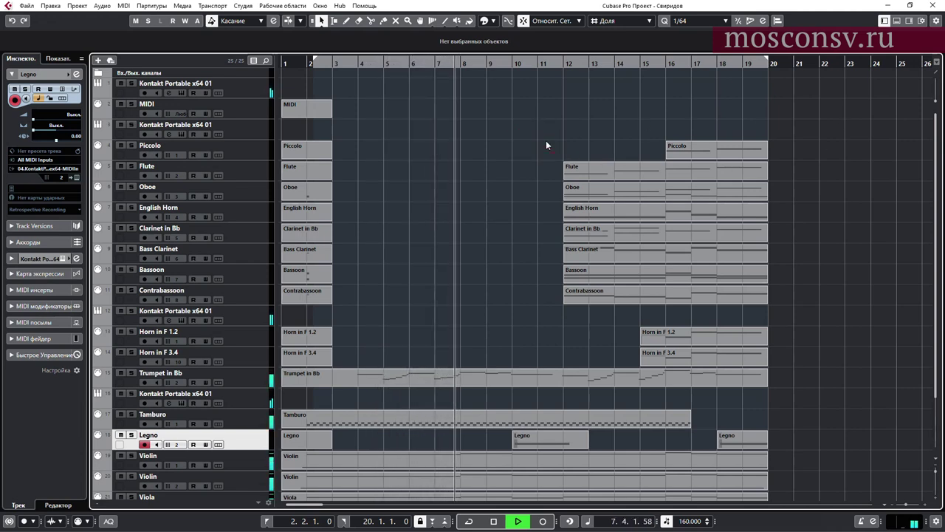
click(121, 189)
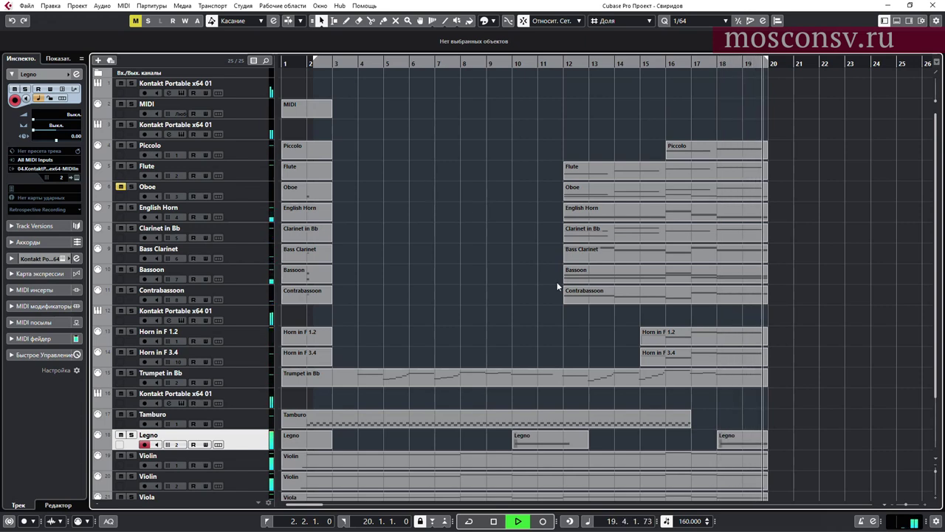
key(space)
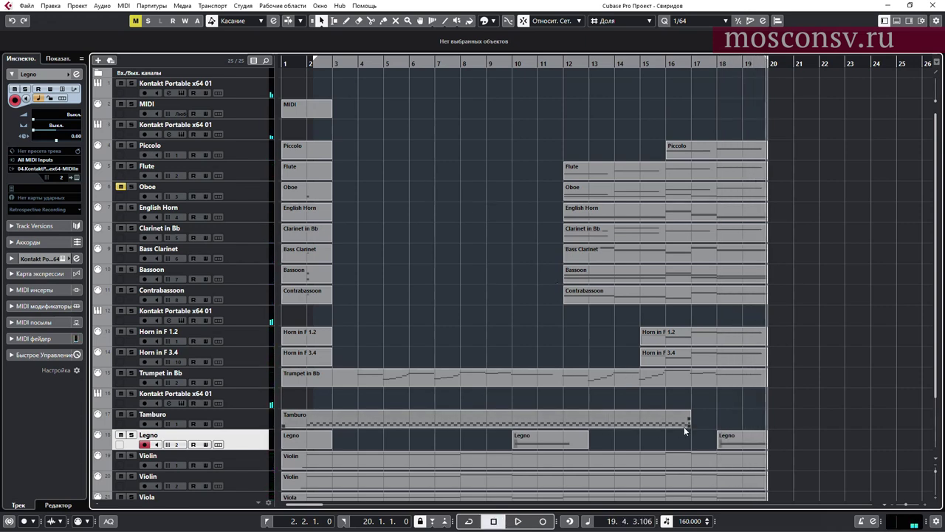
Extend the end of the Tamburo part to bar 20 and place the playhead at 14.1.1.0.
drag(686, 426, 766, 429)
key(h)
key(h)
key(h)
click(679, 366)
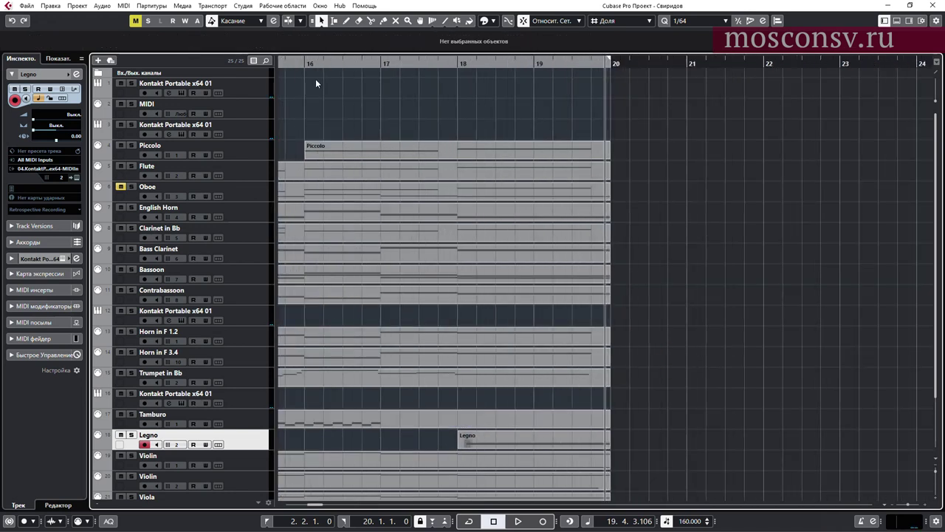
scroll(458, 255, left, 2)
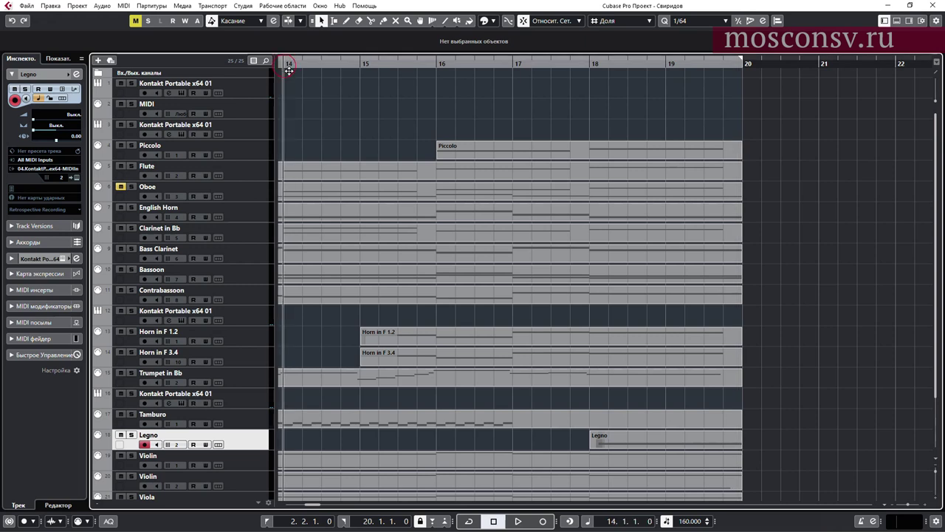
Copy the Tamburo notes of bars 14 to 16 and paste them at 17.1.1.2 to fill the part's extended end.
double_click(510, 425)
scroll(547, 342, right, 4)
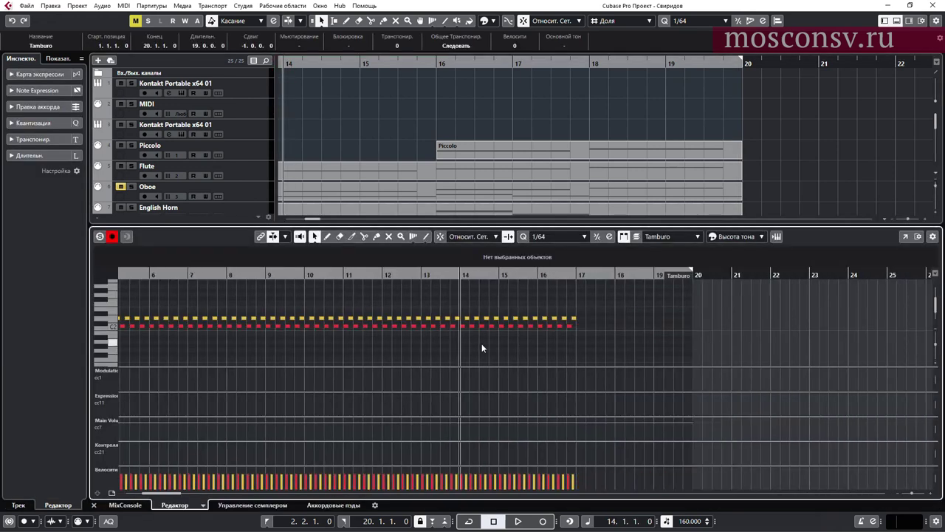
drag(462, 338, 646, 296)
key(h)
key(h)
key(h)
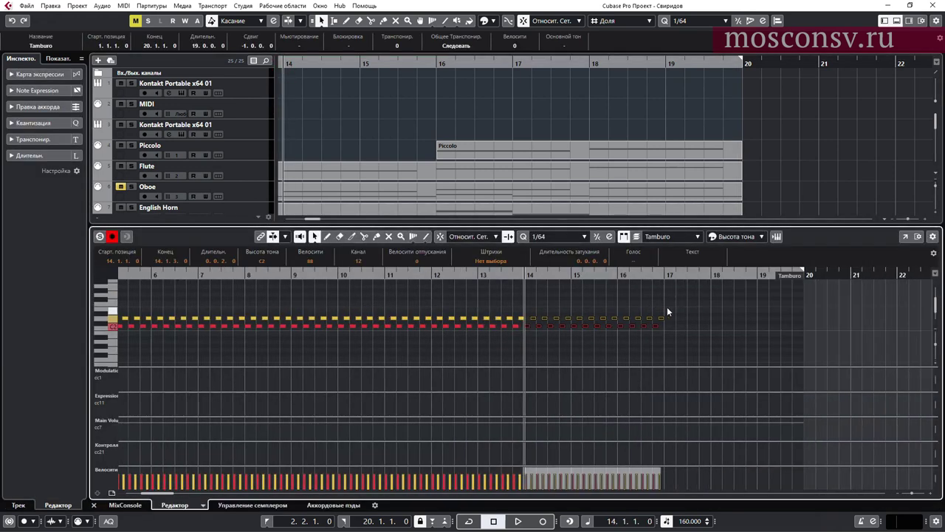
scroll(630, 339, right, 1)
click(593, 312)
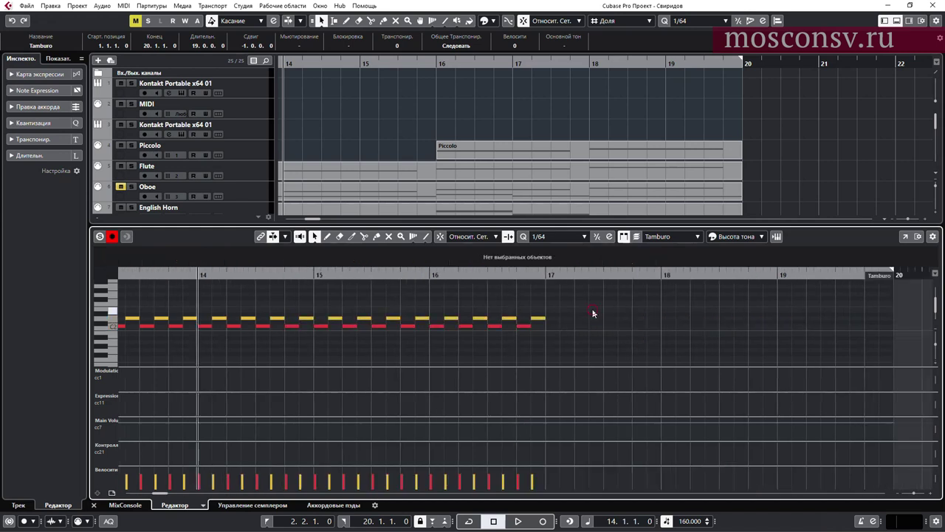
click(548, 273)
key(ctrl+v)
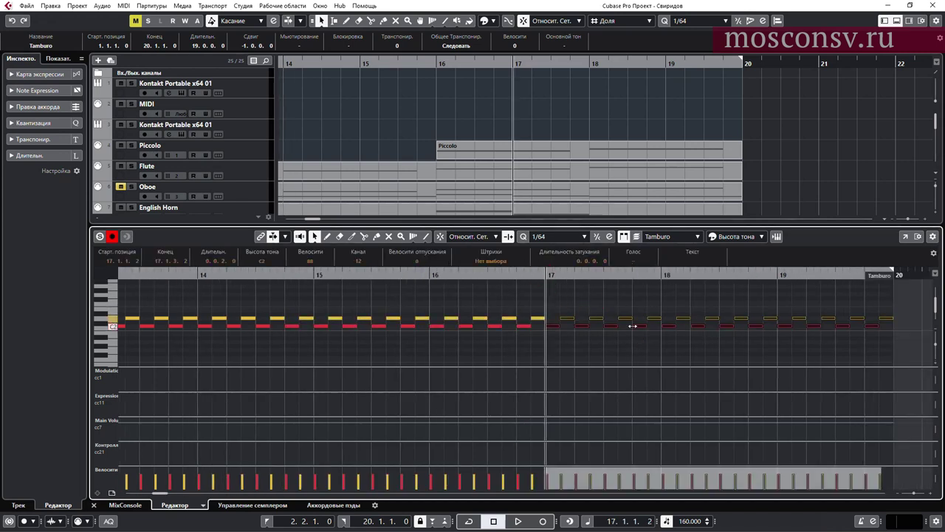
Close the Tamburo note editor and clear the part selection in the arrangement.
key(g)
key(g)
key(g)
key(g)
key(g)
key(g)
key(g)
key(g)
key(g)
key(g)
click(761, 207)
click(718, 339)
key(Return)
click(826, 252)
Play the arrangement from bar 17 to its end to check the extended Tamburo part with the other instruments.
key(space)
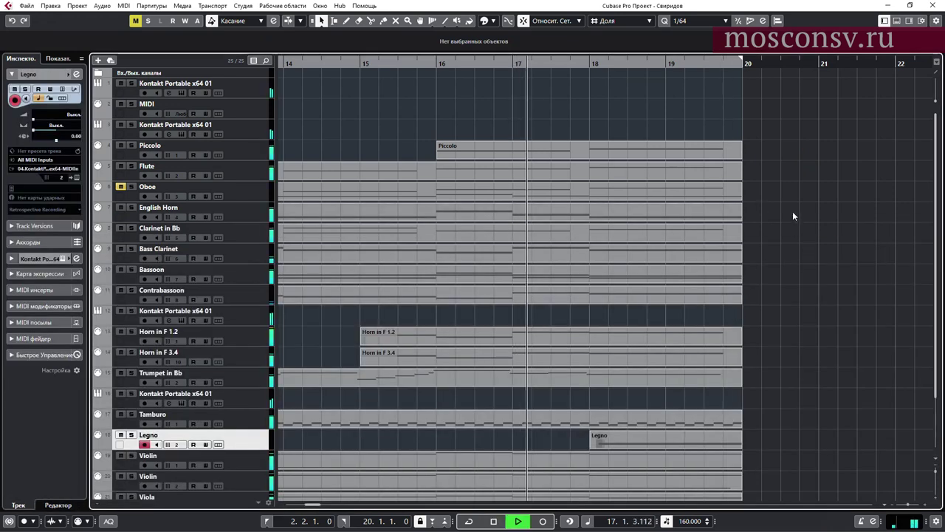
scroll(801, 260, down, 4)
scroll(783, 262, up, 1)
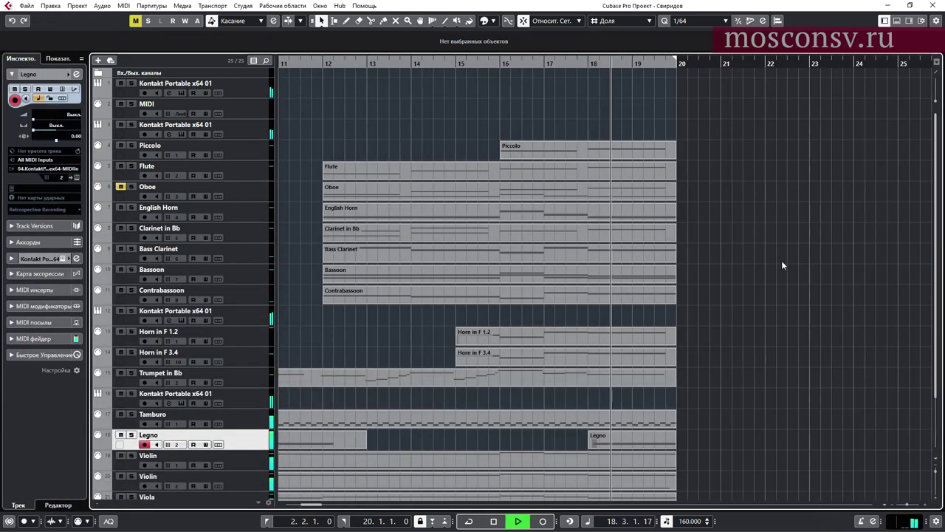
scroll(774, 266, down, 3)
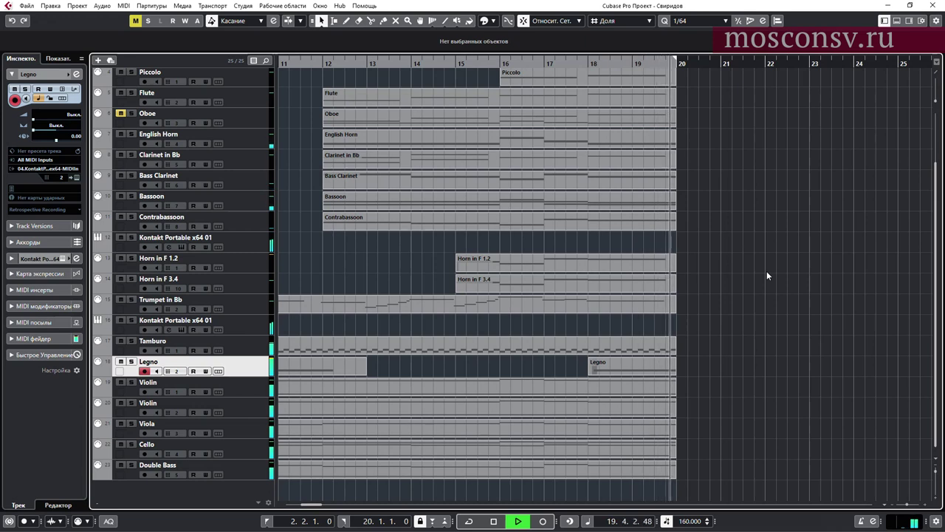
key(space)
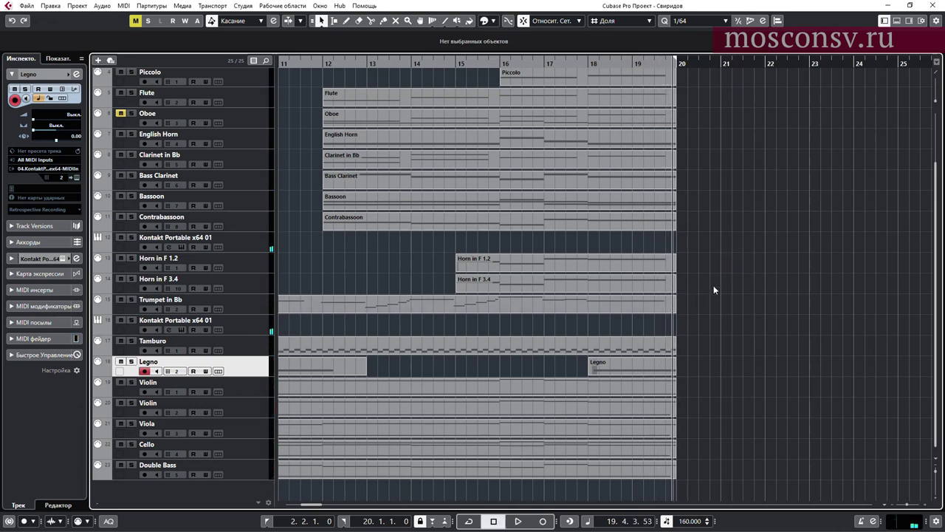
scroll(706, 280, up, 3)
scroll(698, 267, left, 5)
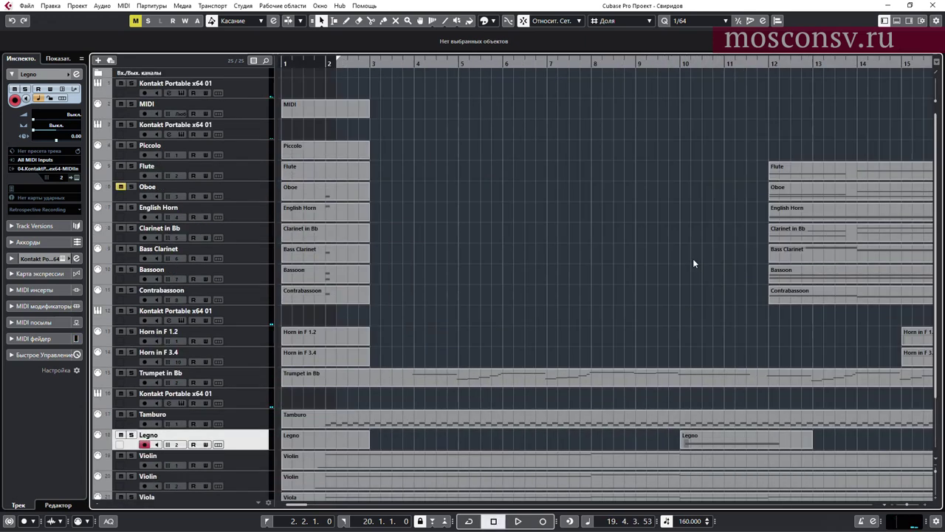
scroll(647, 255, right, 2)
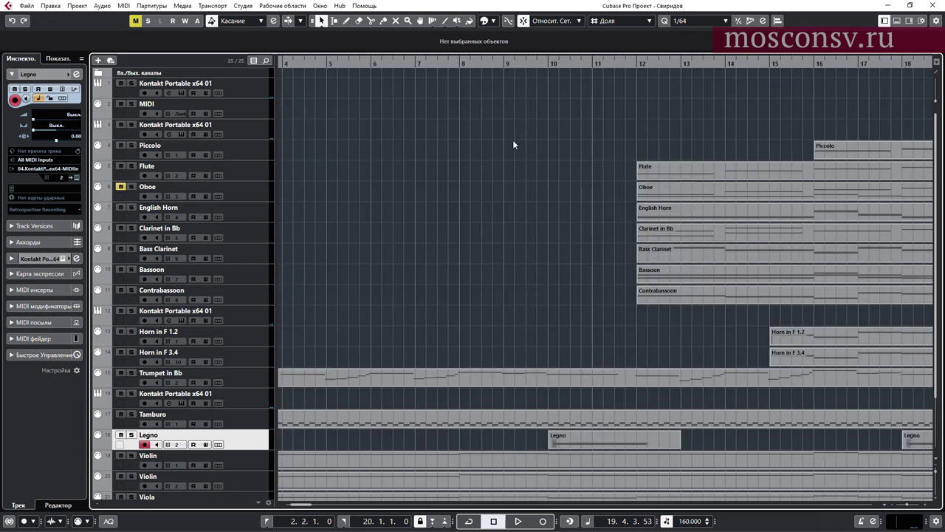